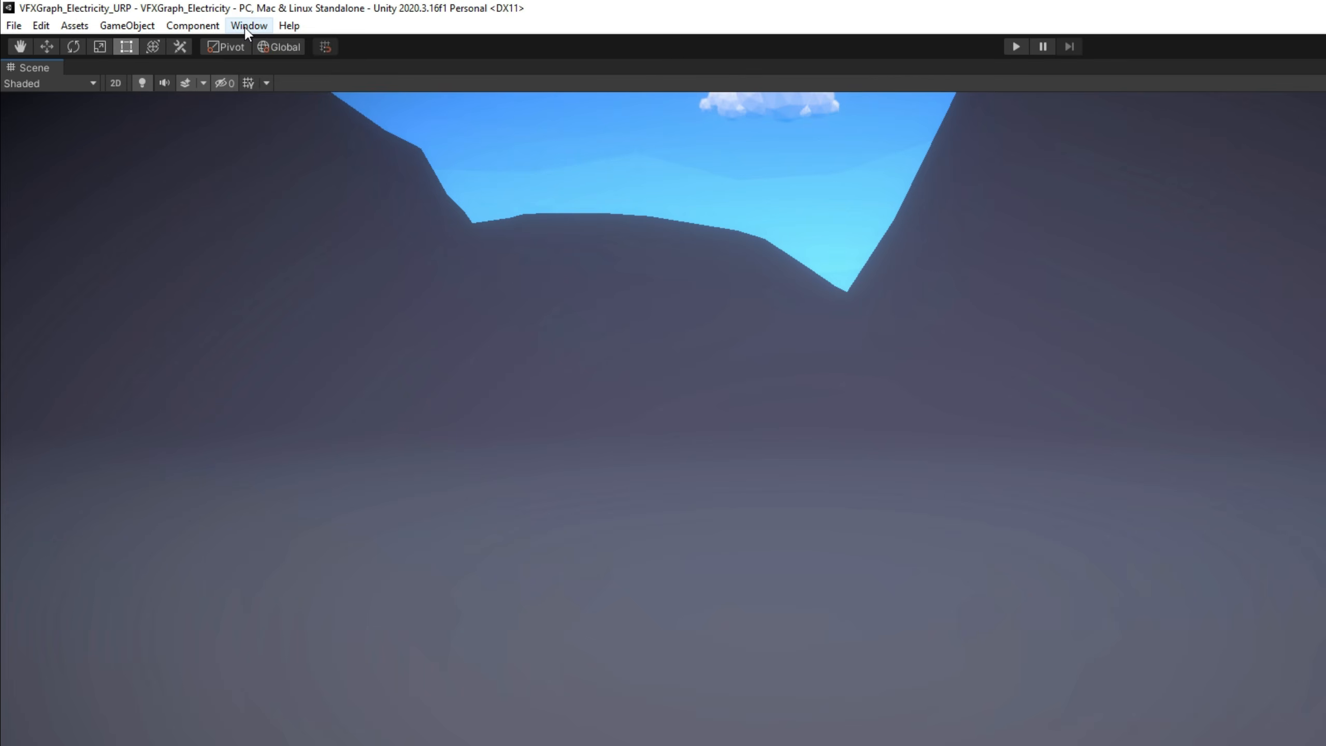
- Inspect the Visual Effect Graph and Shader Graph packages in the Package Manager
click(249, 25)
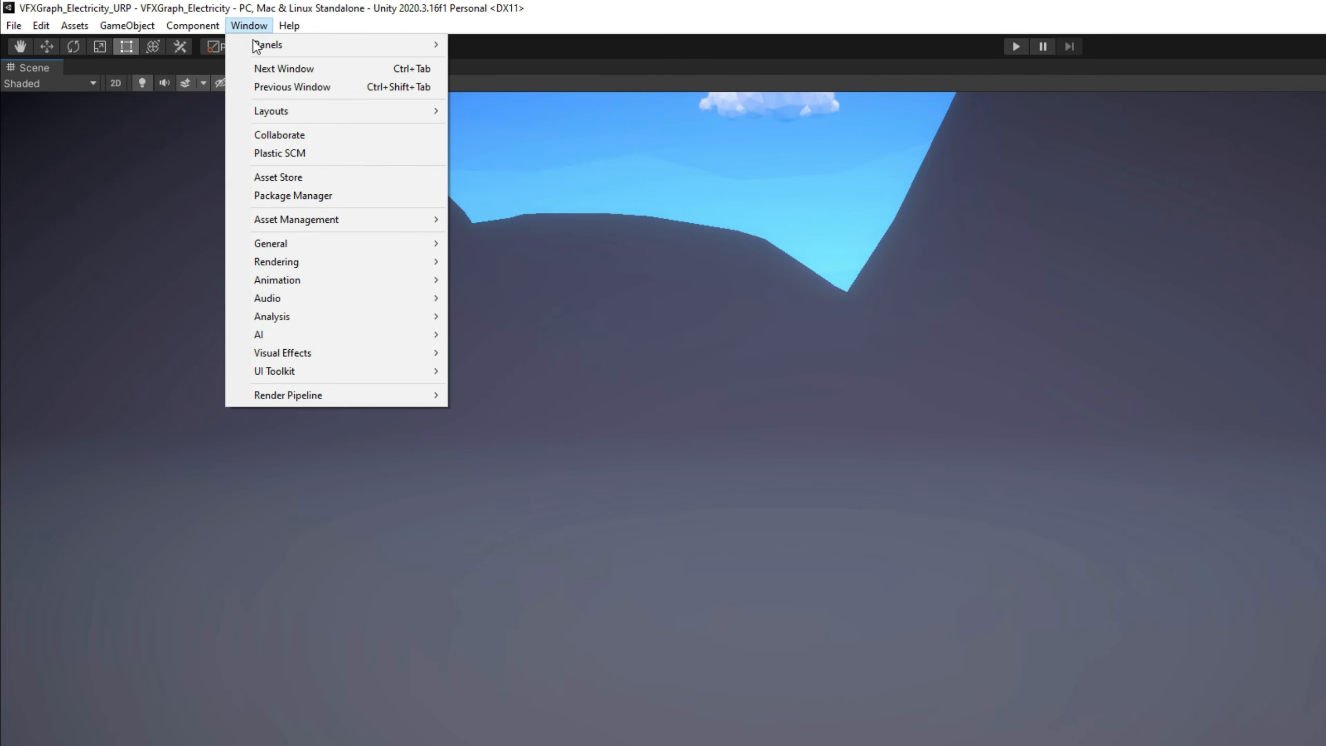
click(272, 195)
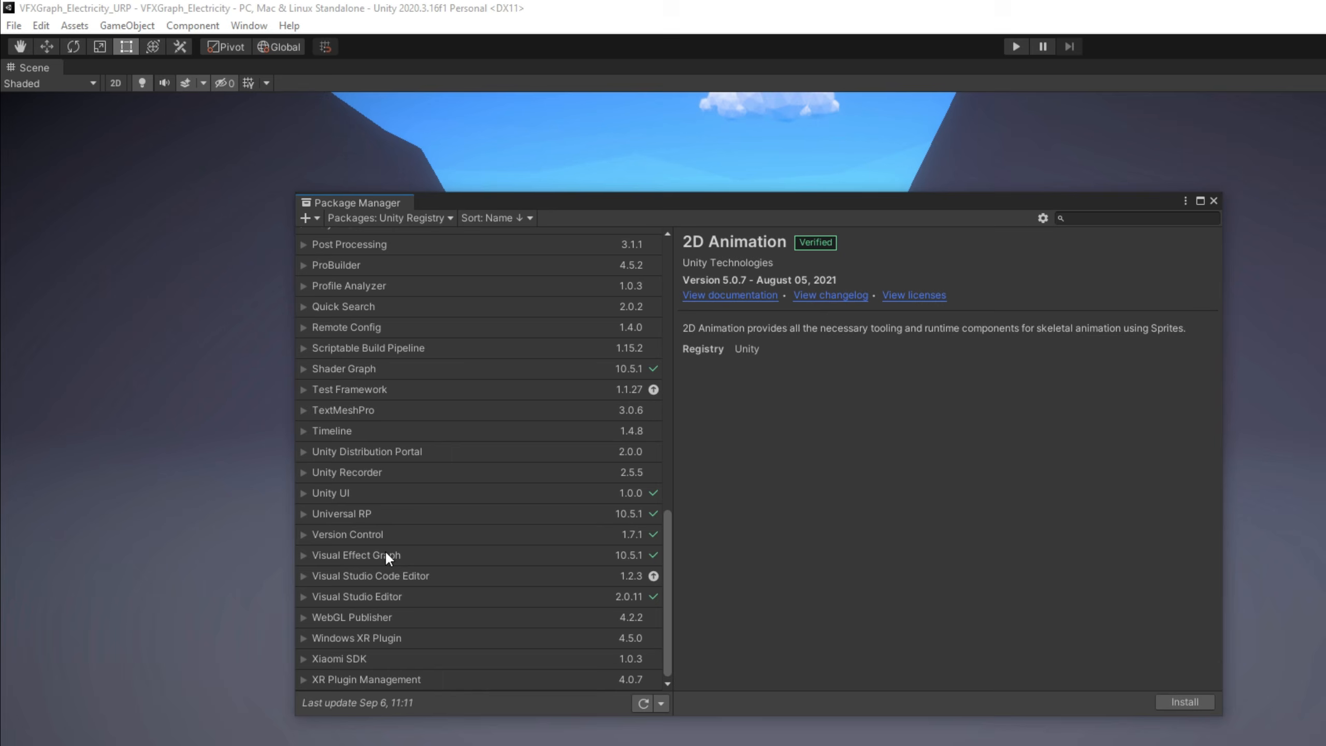
click(372, 556)
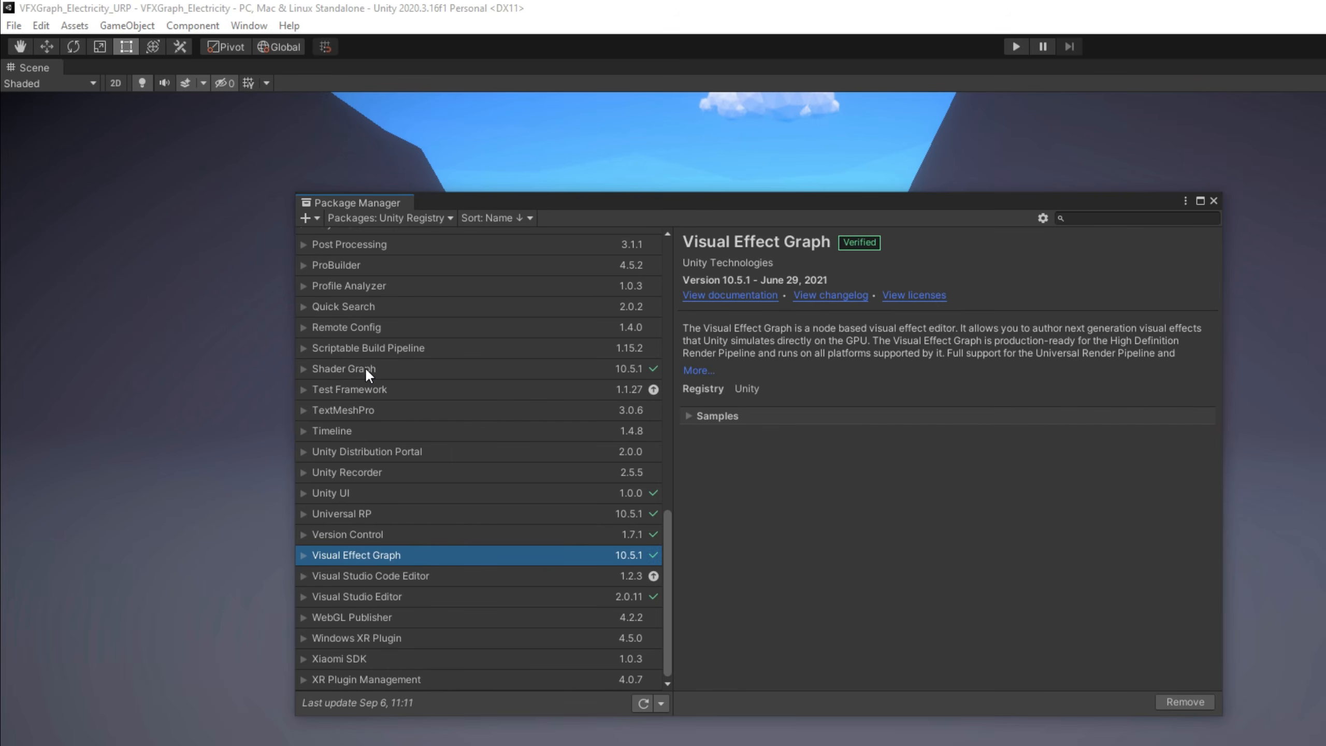
click(397, 369)
click(389, 556)
- Review the Experimental Operators/Blocks setting in the Visual Effects preferences and close the preferences
click(41, 25)
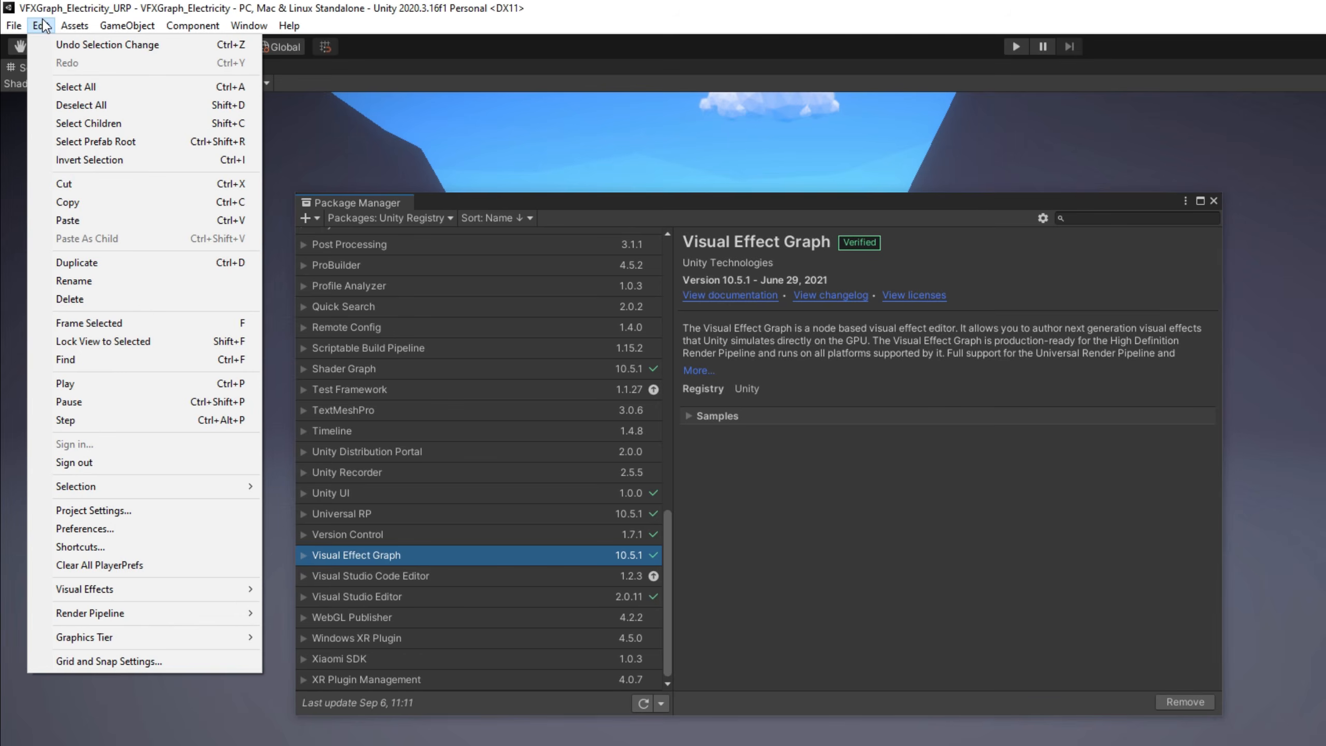
click(107, 529)
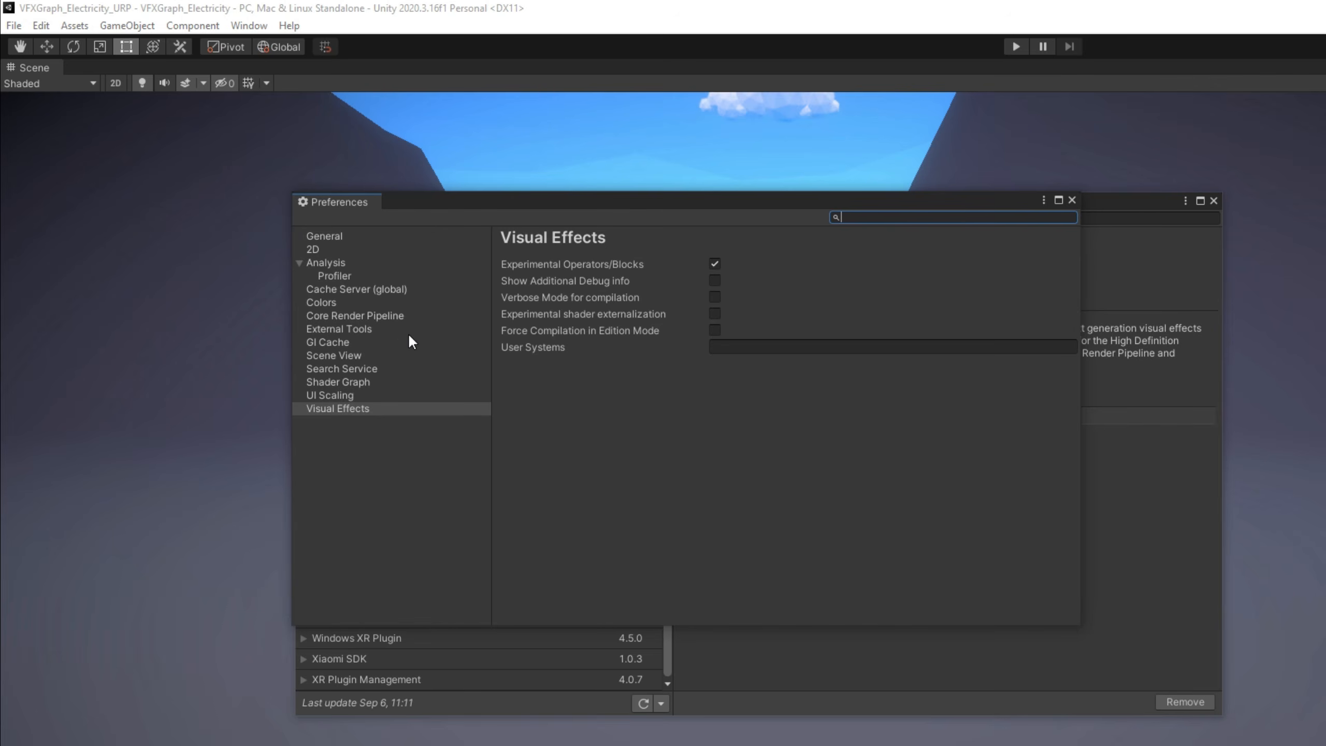
click(382, 409)
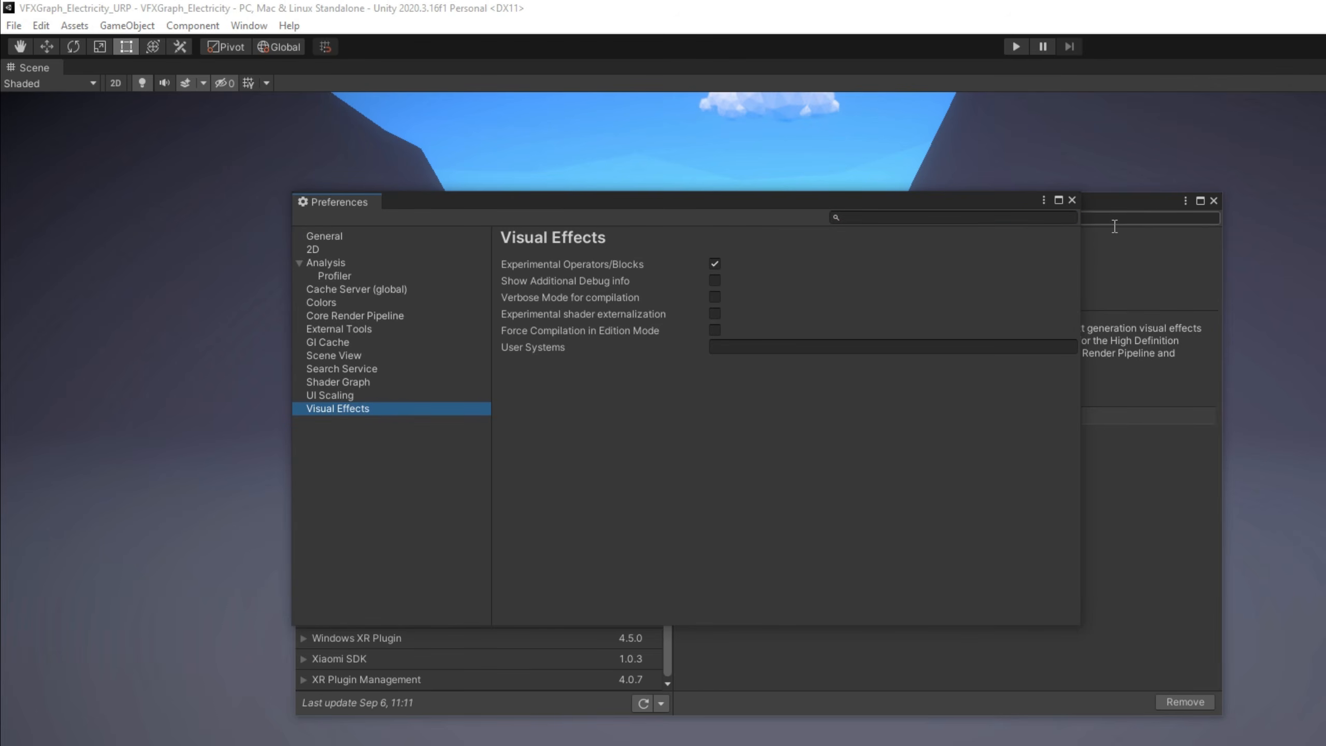
click(1072, 200)
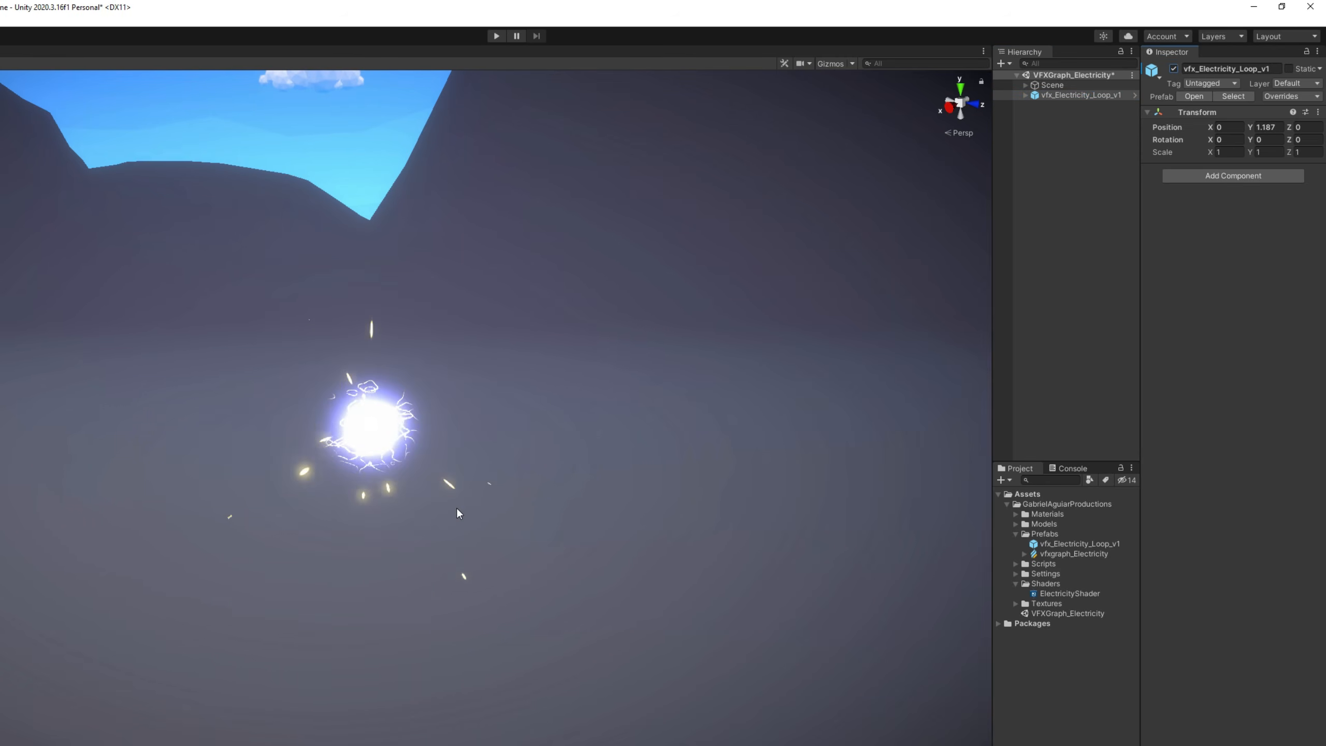
- Deactivate the vfx_Electricity_Loop_v1 object in the scene and clear the selection
scroll(441, 514, down, 2)
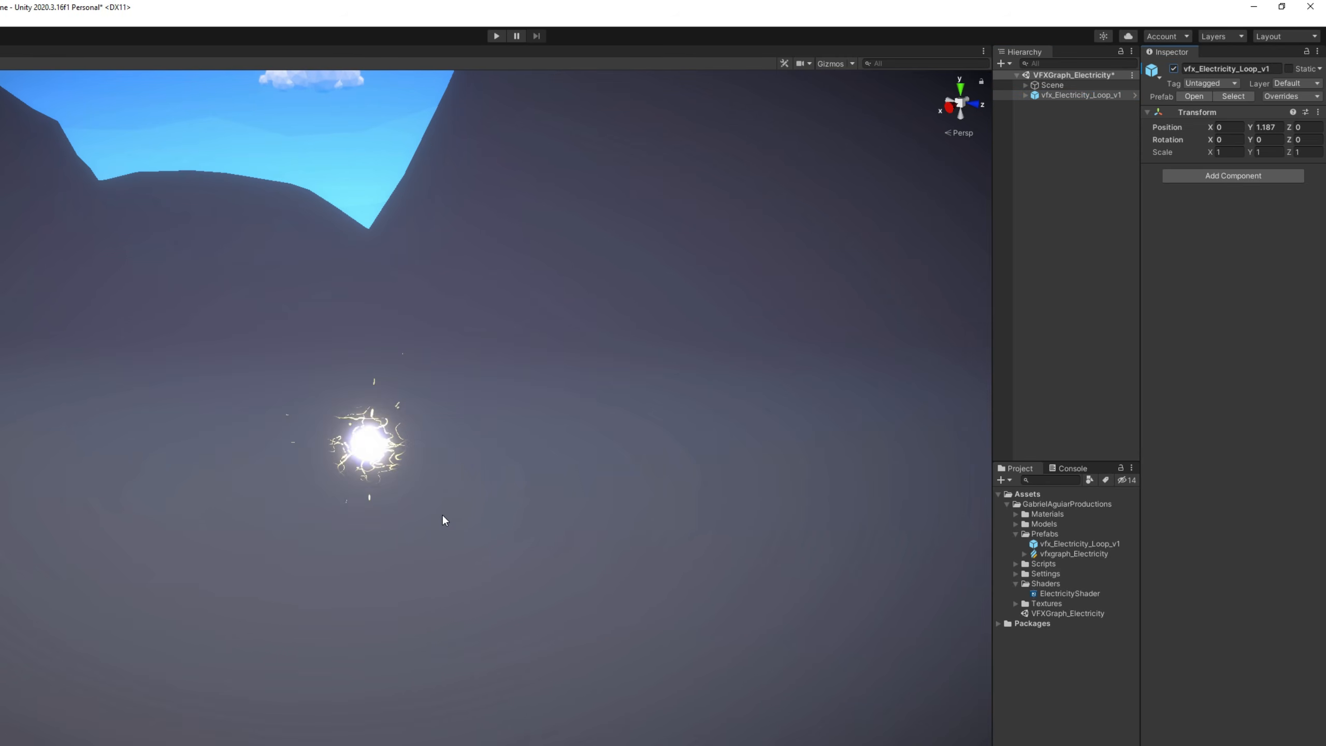
click(1174, 69)
click(1090, 412)
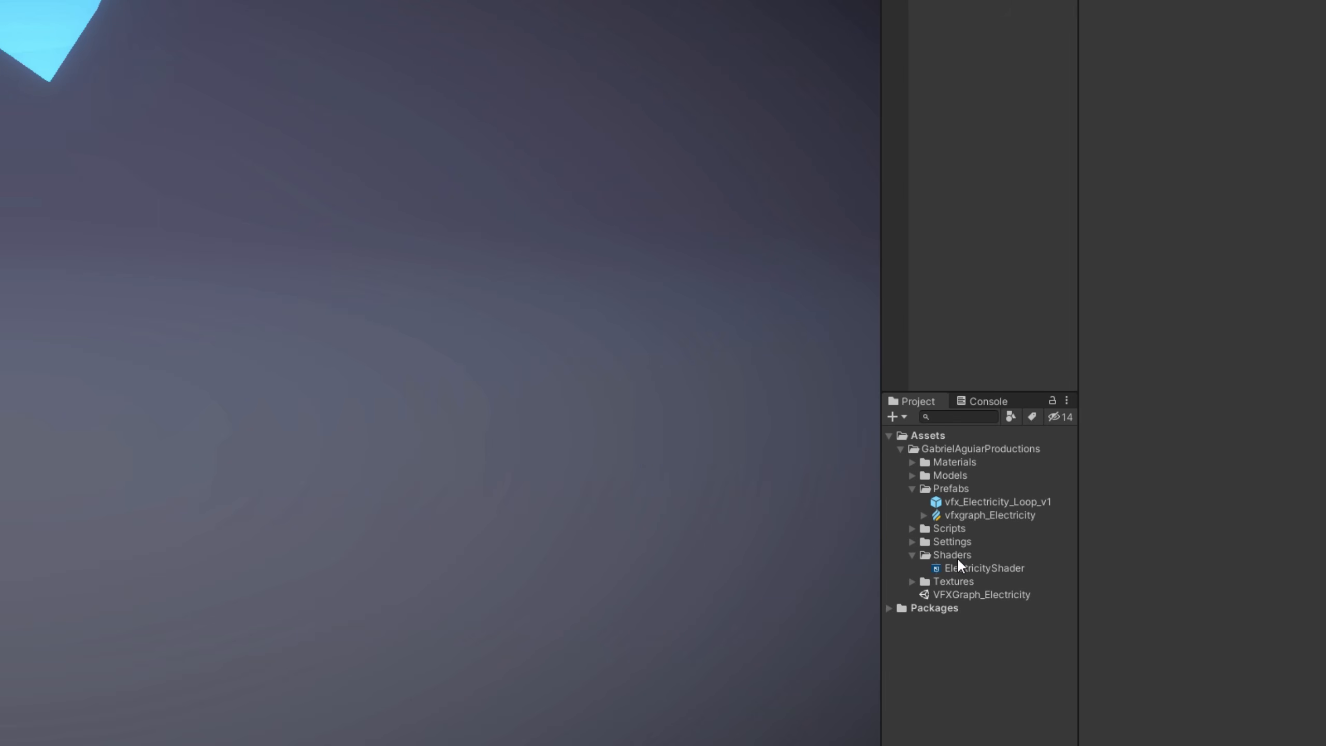
- Create a Blank Shader Graph named ElectricityShaderTut in the Shaders folder
right_click(977, 552)
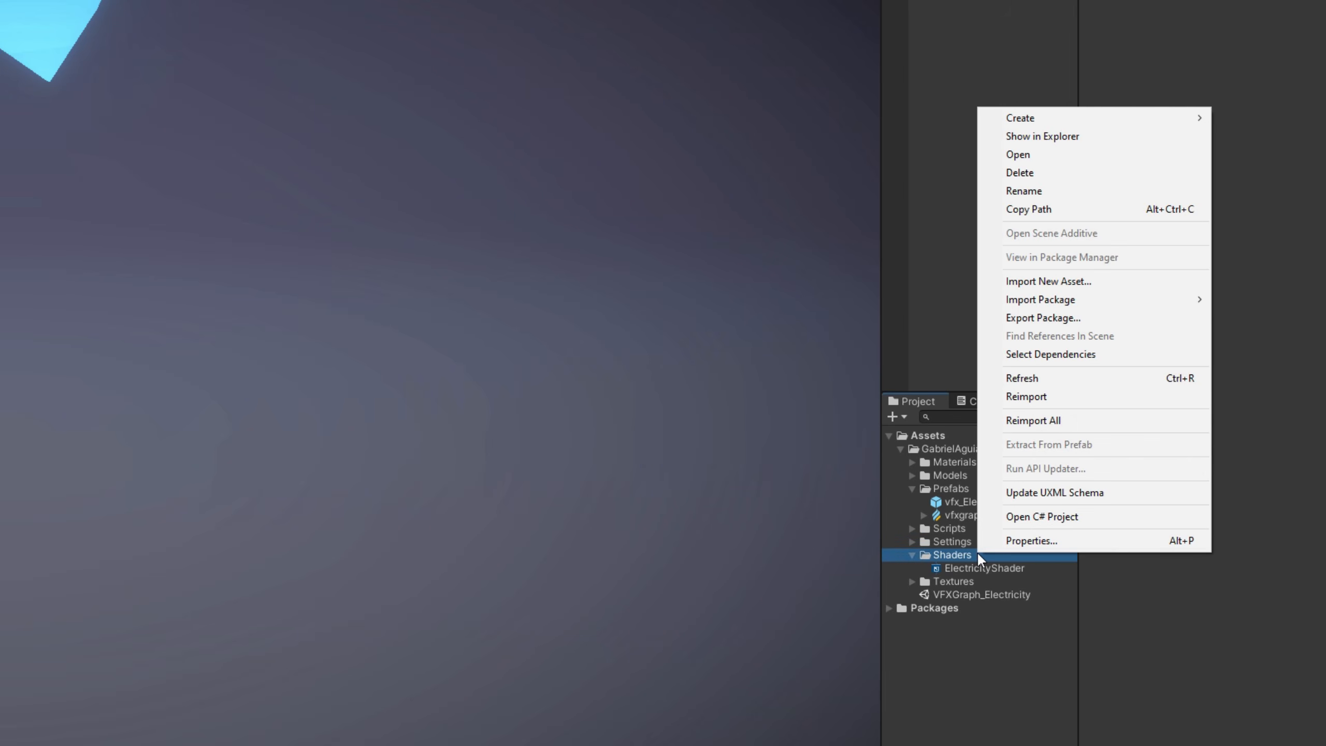
mouse_move(1055, 124)
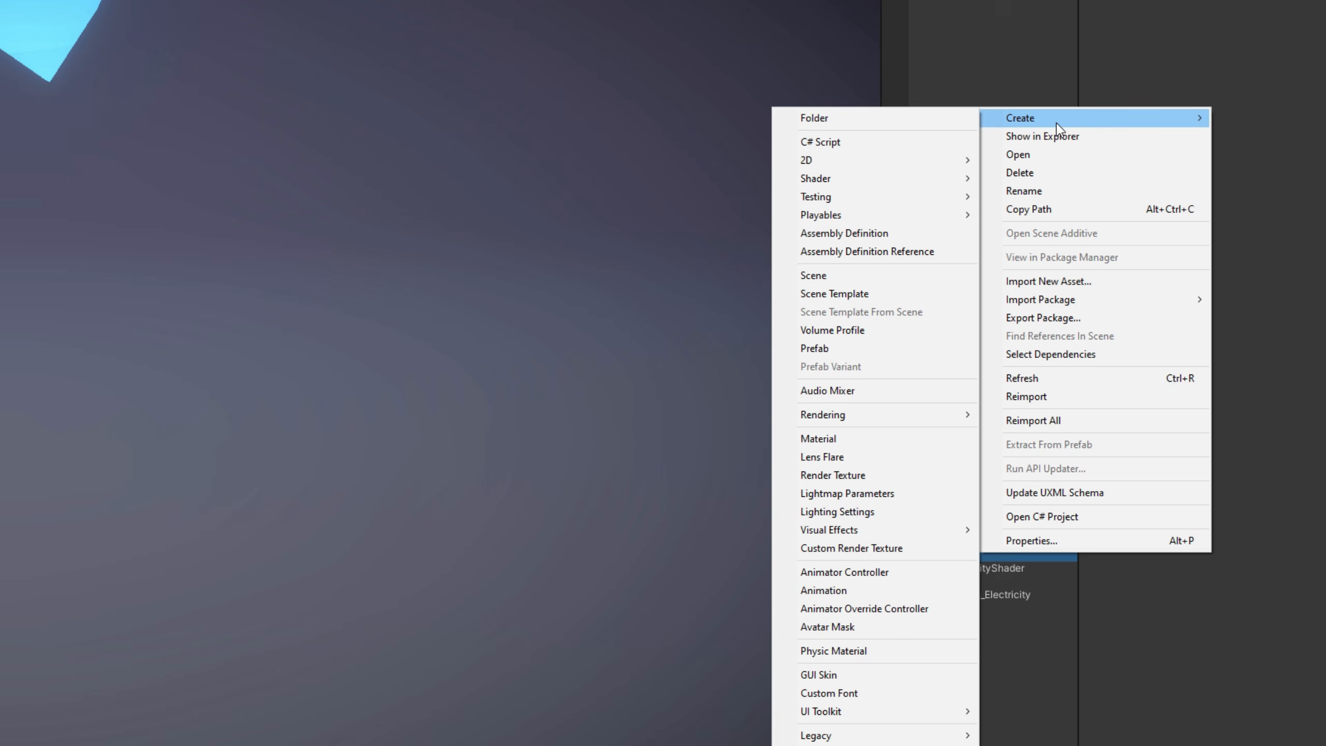
mouse_move(889, 182)
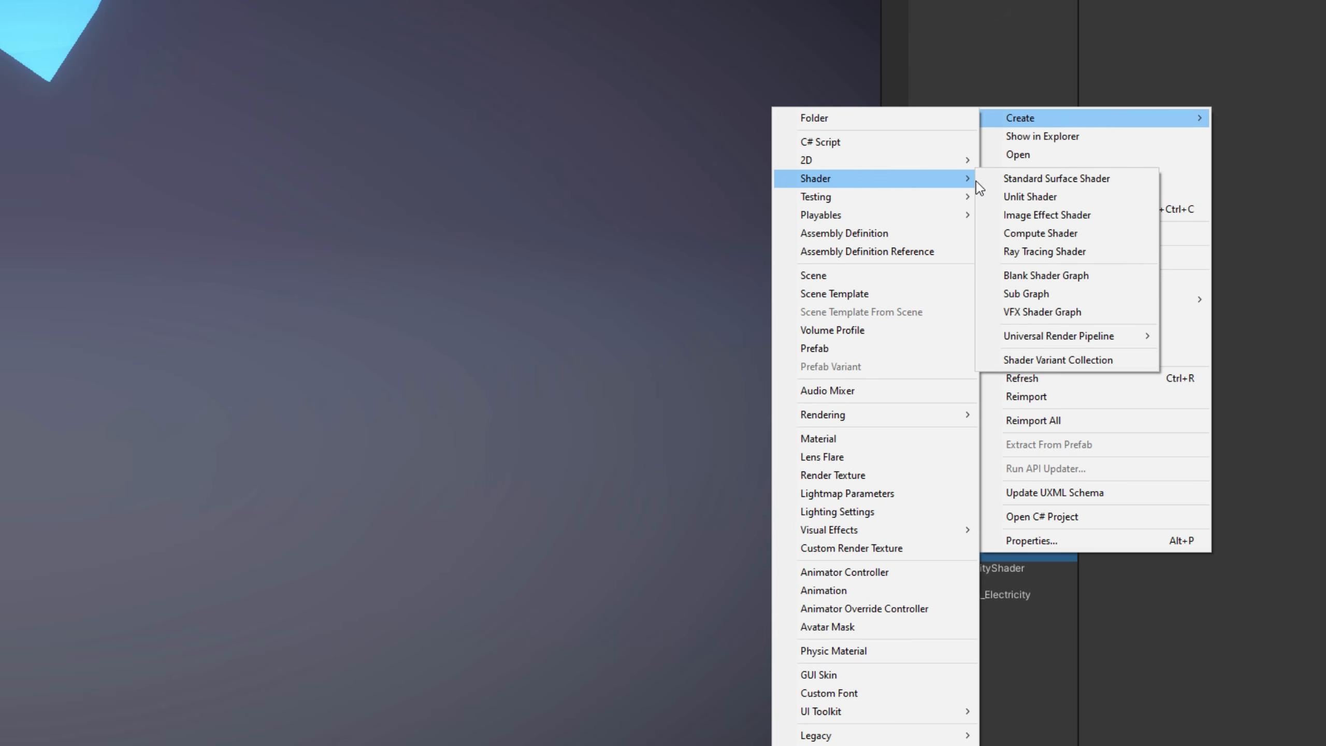
click(1091, 275)
text(Elec)
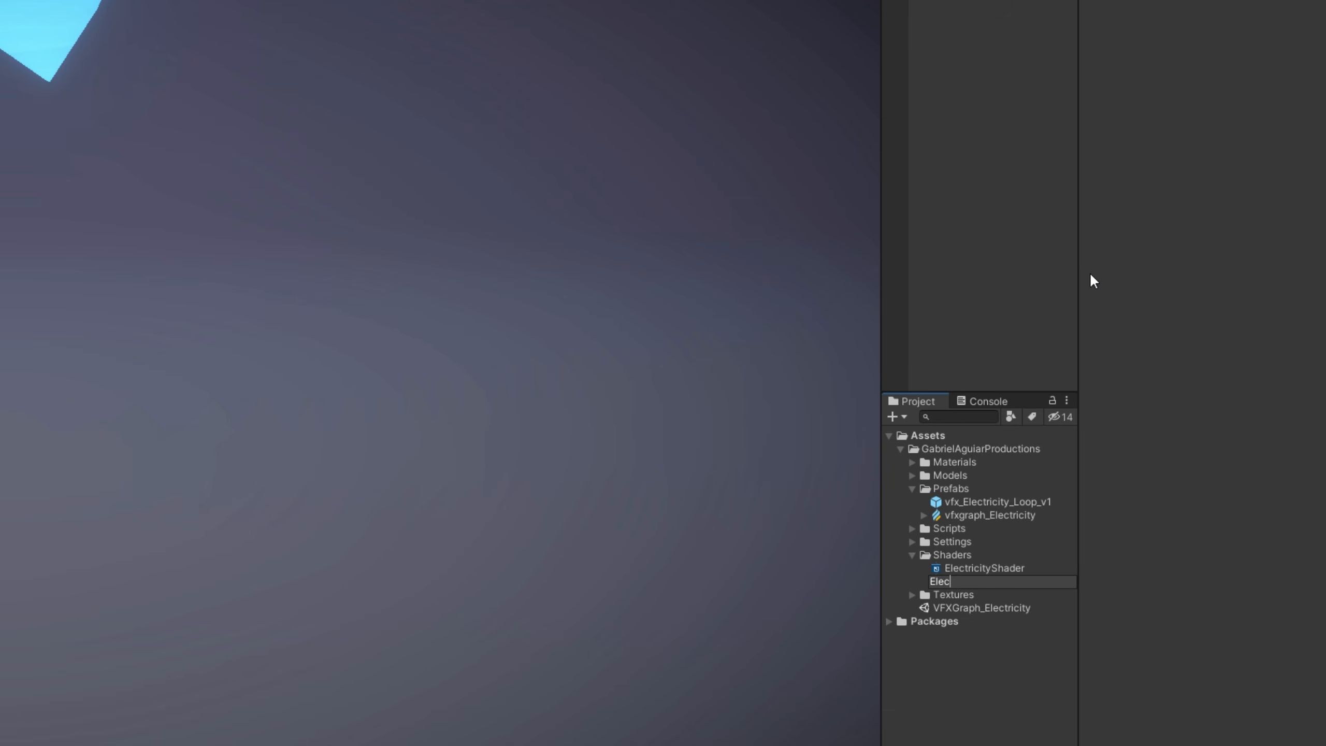
text(tricityShaderTut)
key(Return)
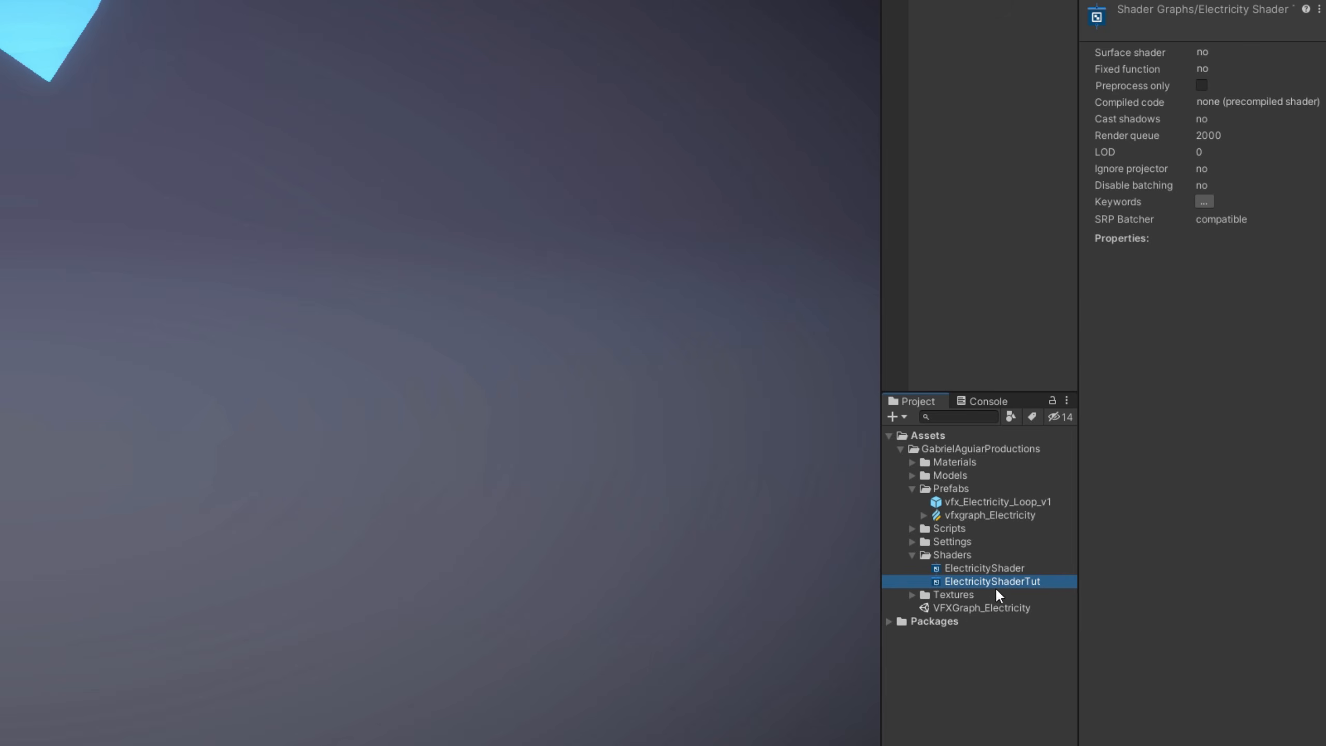
- Open the ElectricityShaderTut graph and widen its editor to take up most of the scene area
double_click(994, 582)
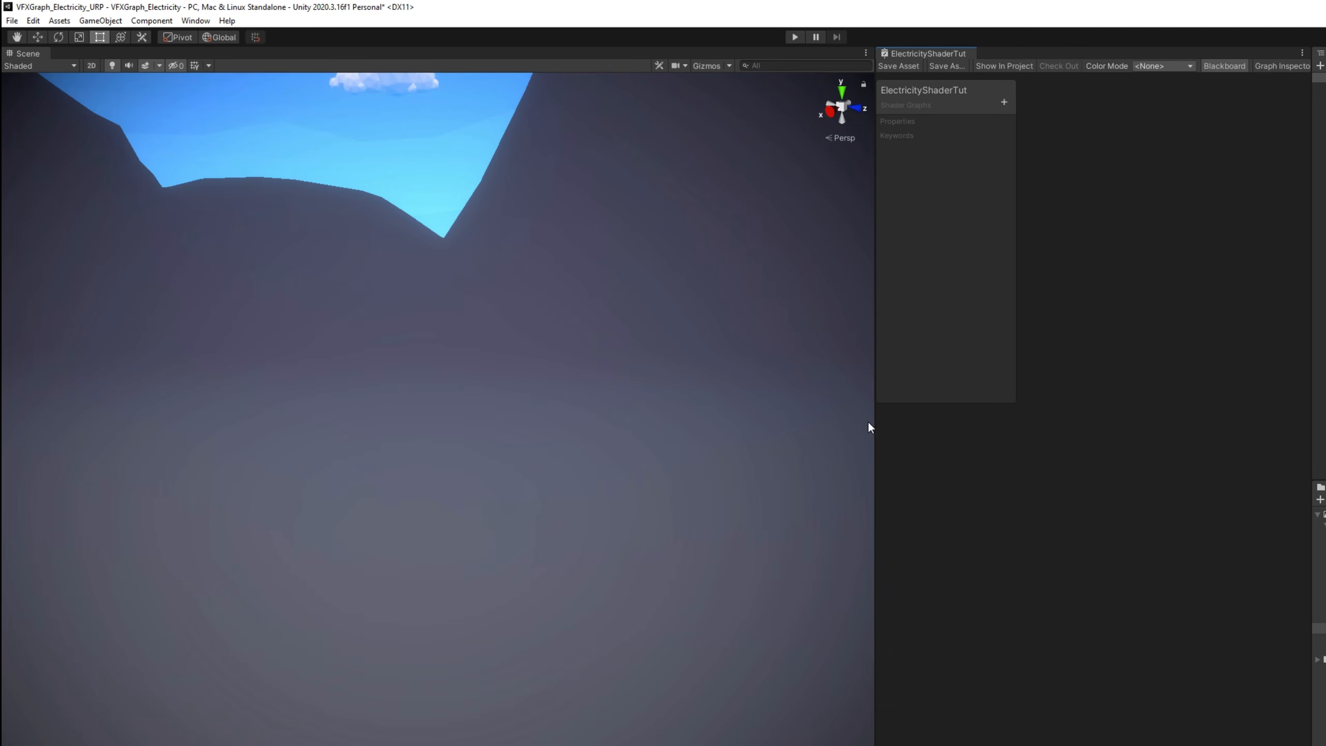
drag(880, 429, 131, 420)
middle_drag(614, 464, 914, 506)
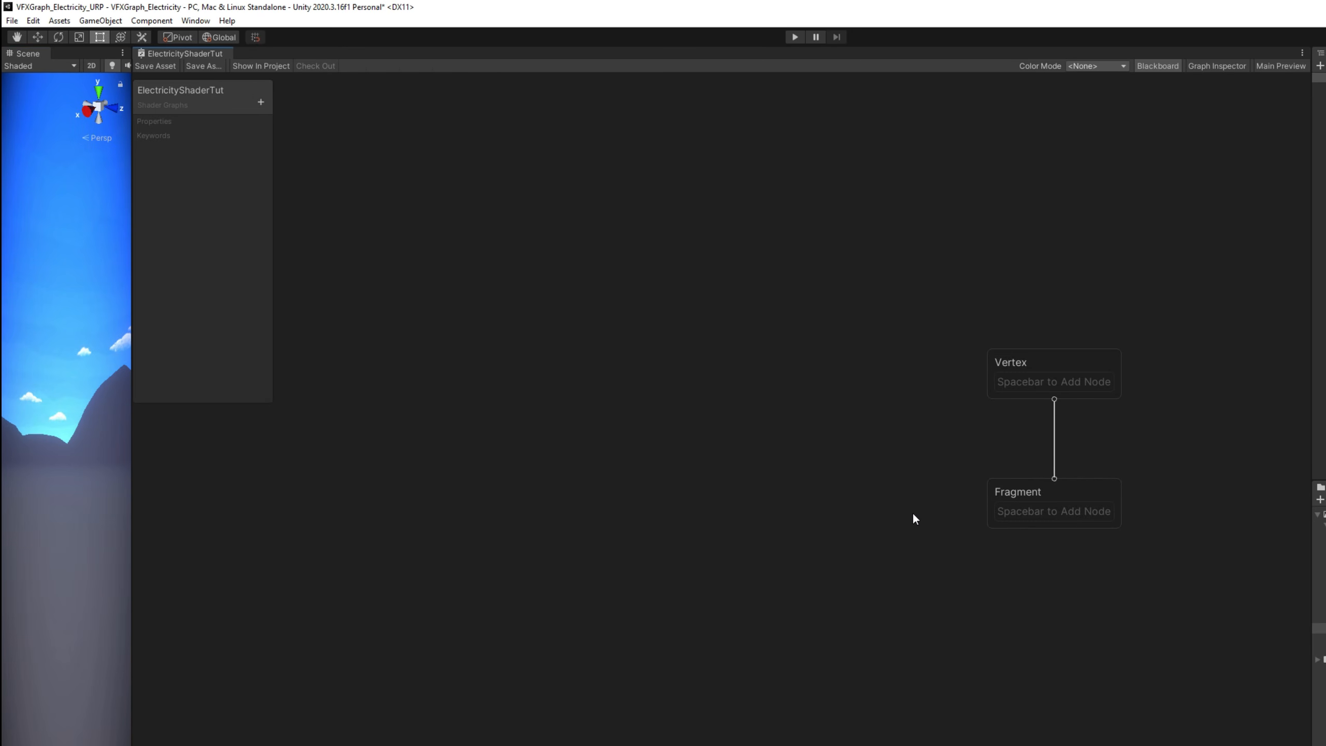
- Show the Graph Inspector and add Visual Effect as the graph's active target
click(1216, 66)
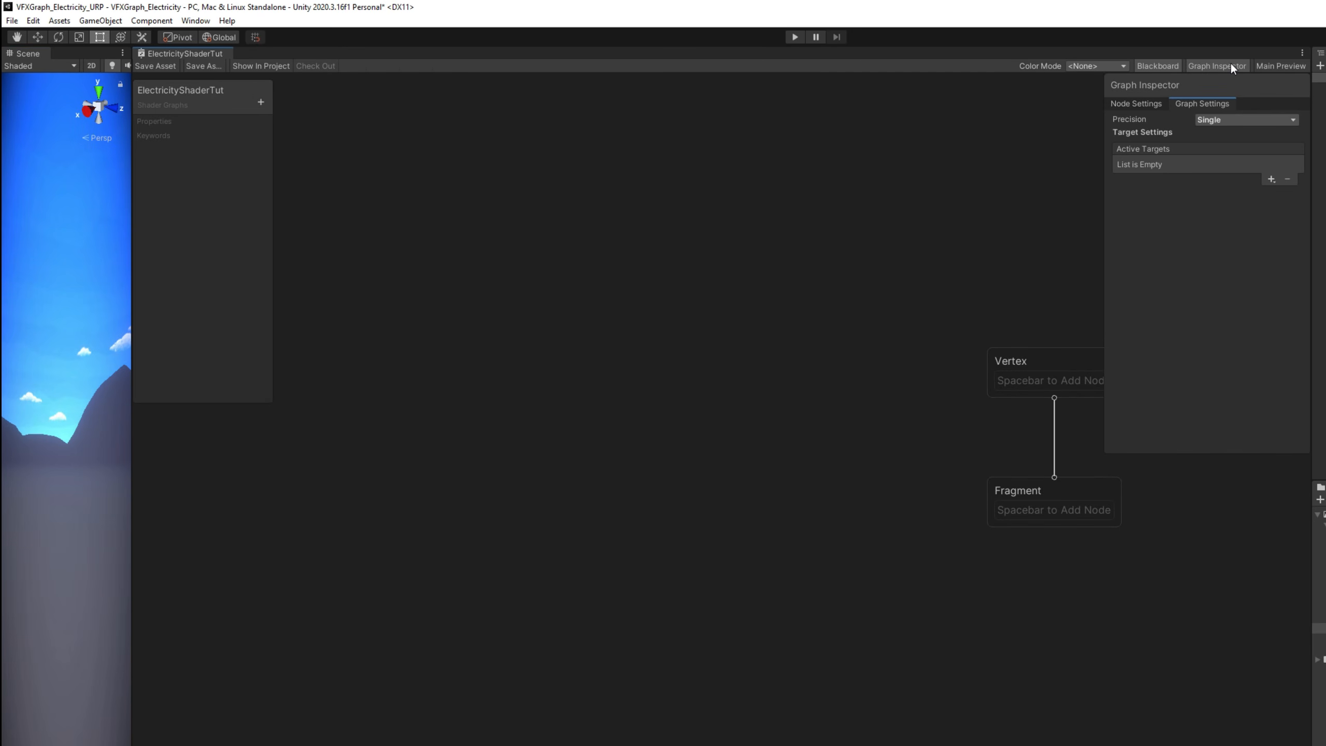
click(1272, 179)
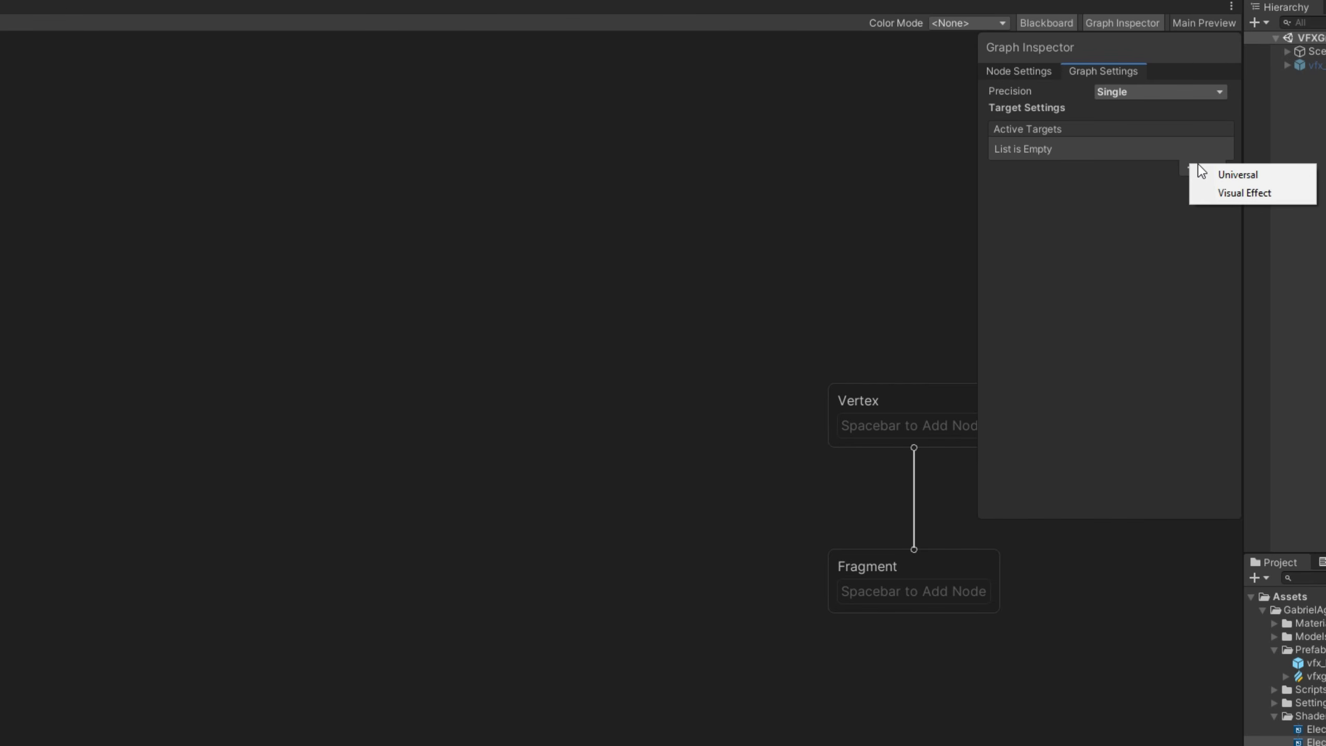
click(1221, 191)
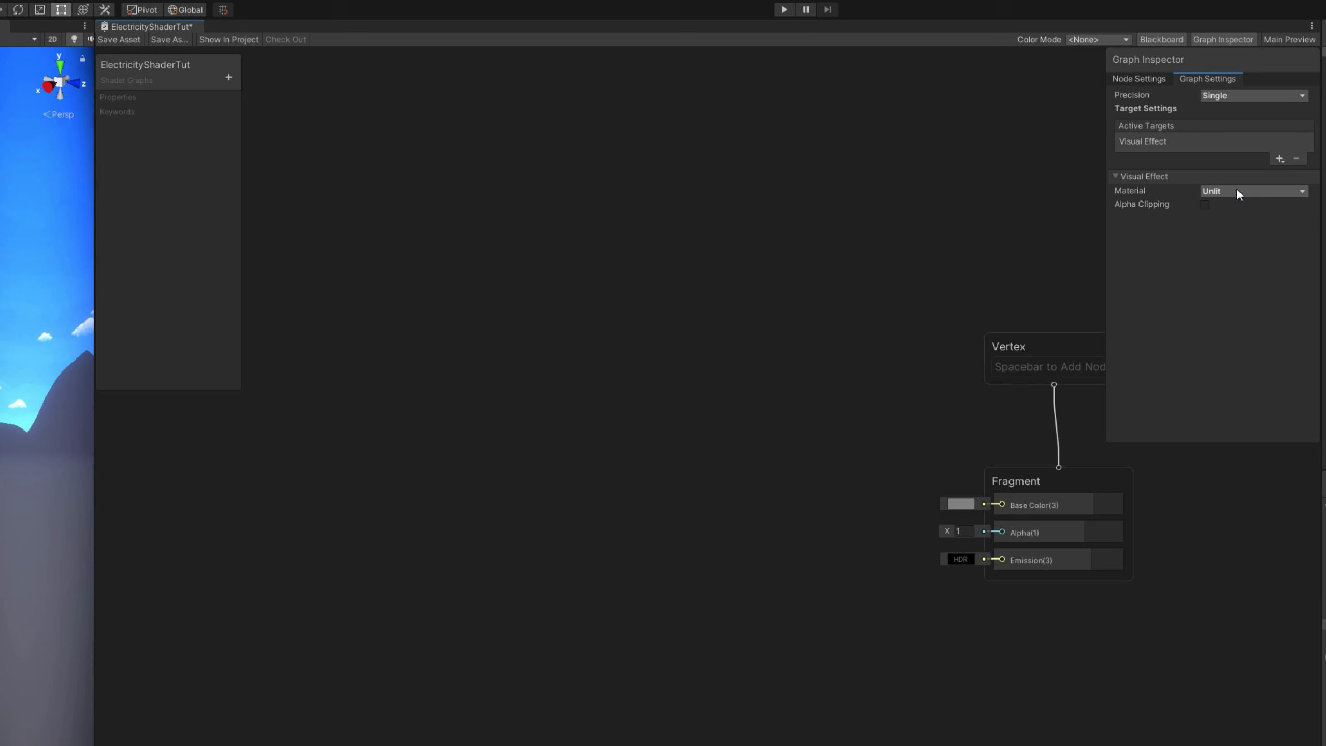
- Reorder the Fragment outputs so that Alpha sits below Emission, and clear the selection
drag(1067, 652, 907, 336)
click(873, 360)
scroll(878, 528, up, 1)
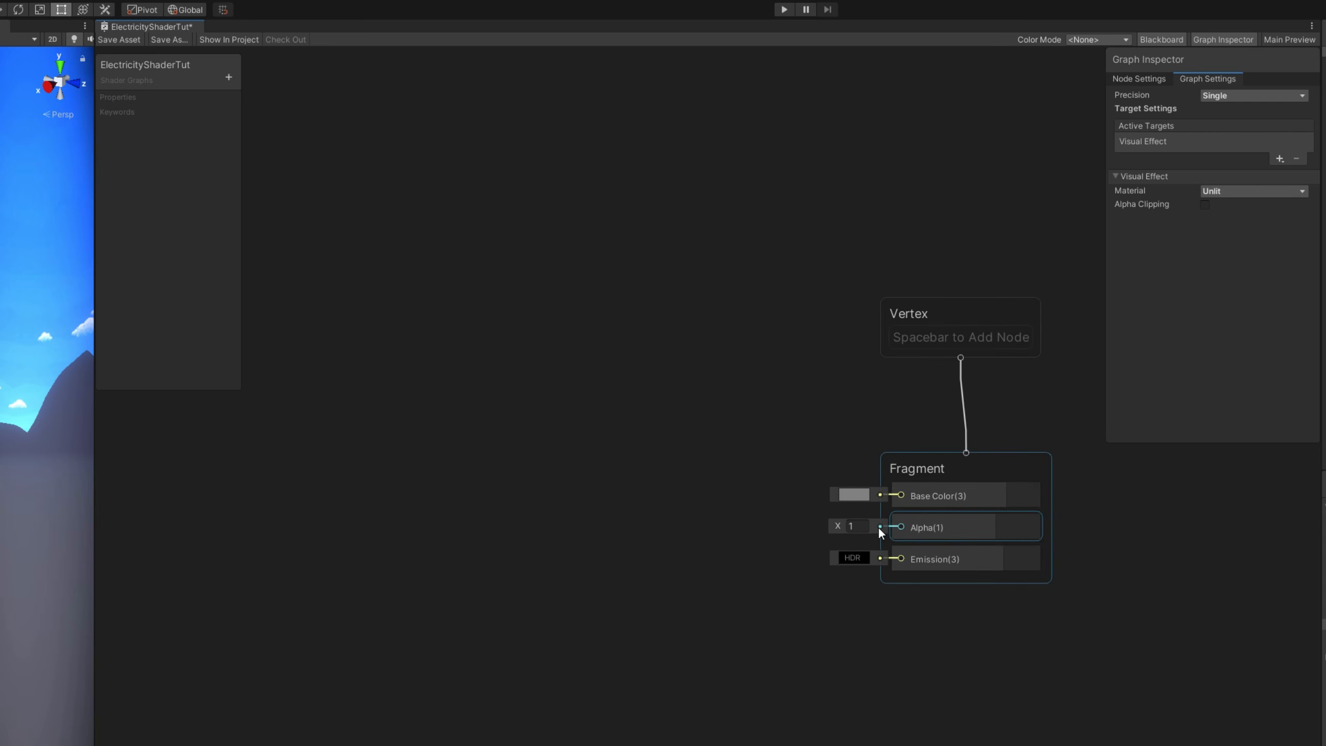
drag(919, 527, 923, 558)
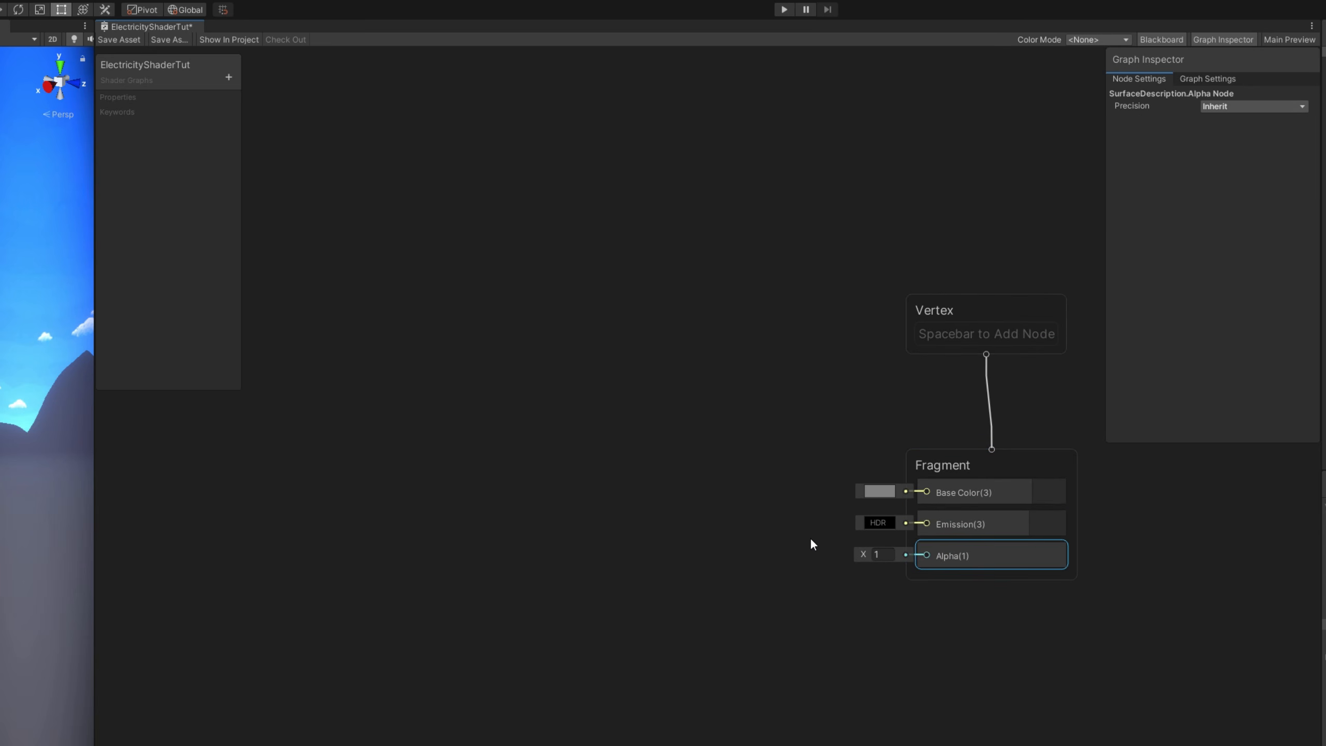
click(729, 468)
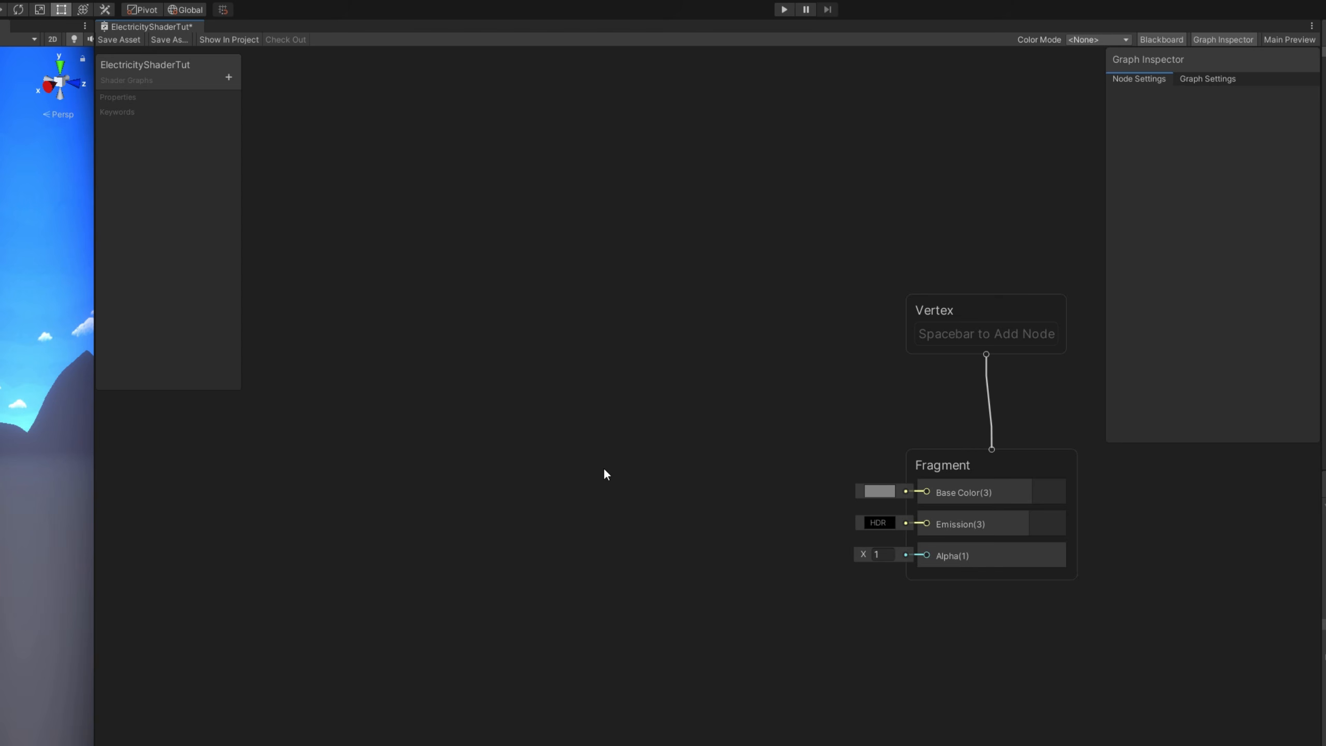
- Add a Simple Noise node to the graph and lower its Scale to about 51.6
scroll(473, 467, down, 2)
key(space)
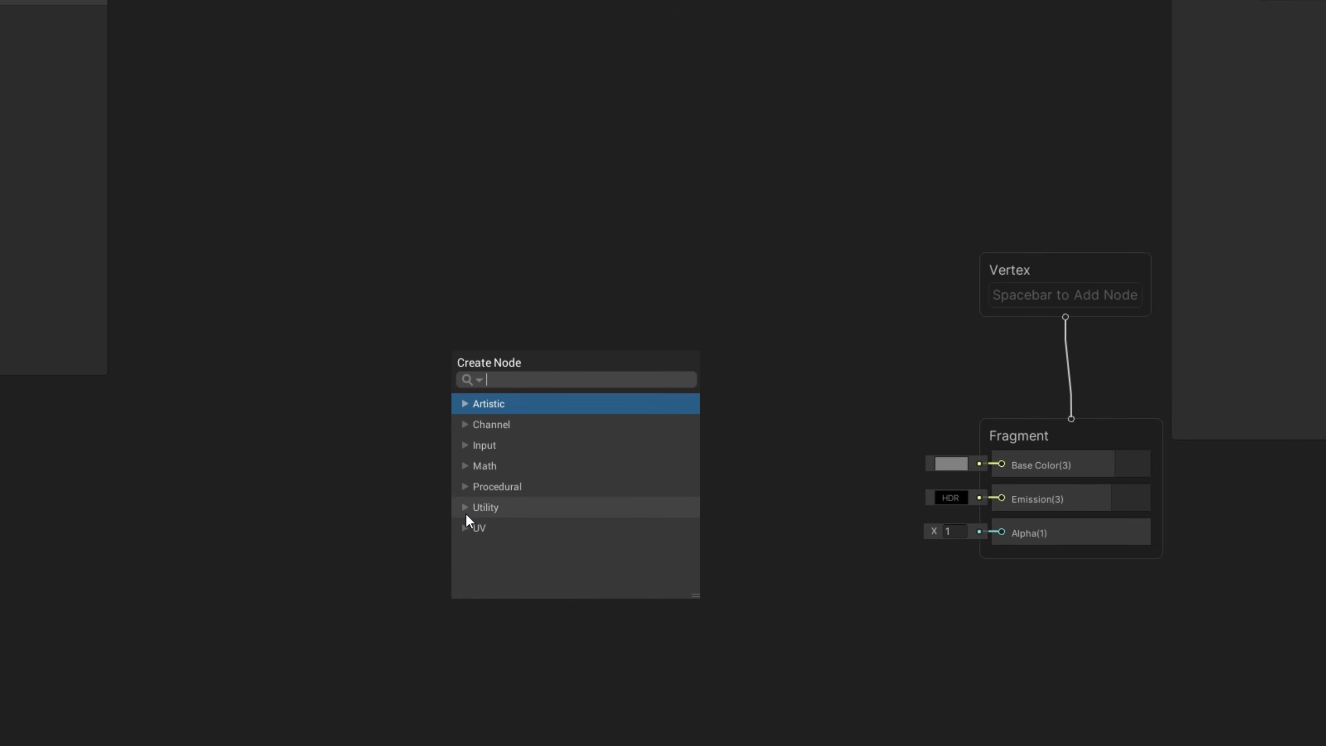
click(464, 490)
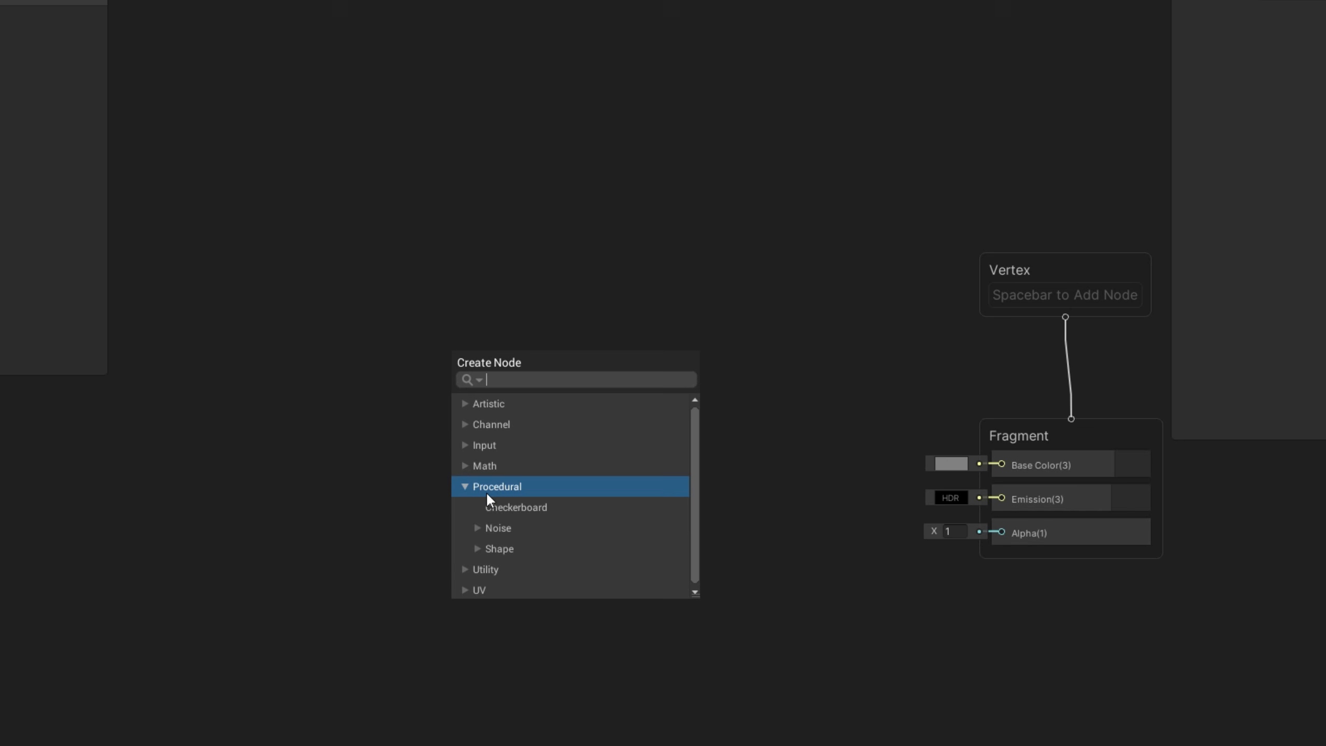
click(477, 529)
scroll(545, 542, down, 2)
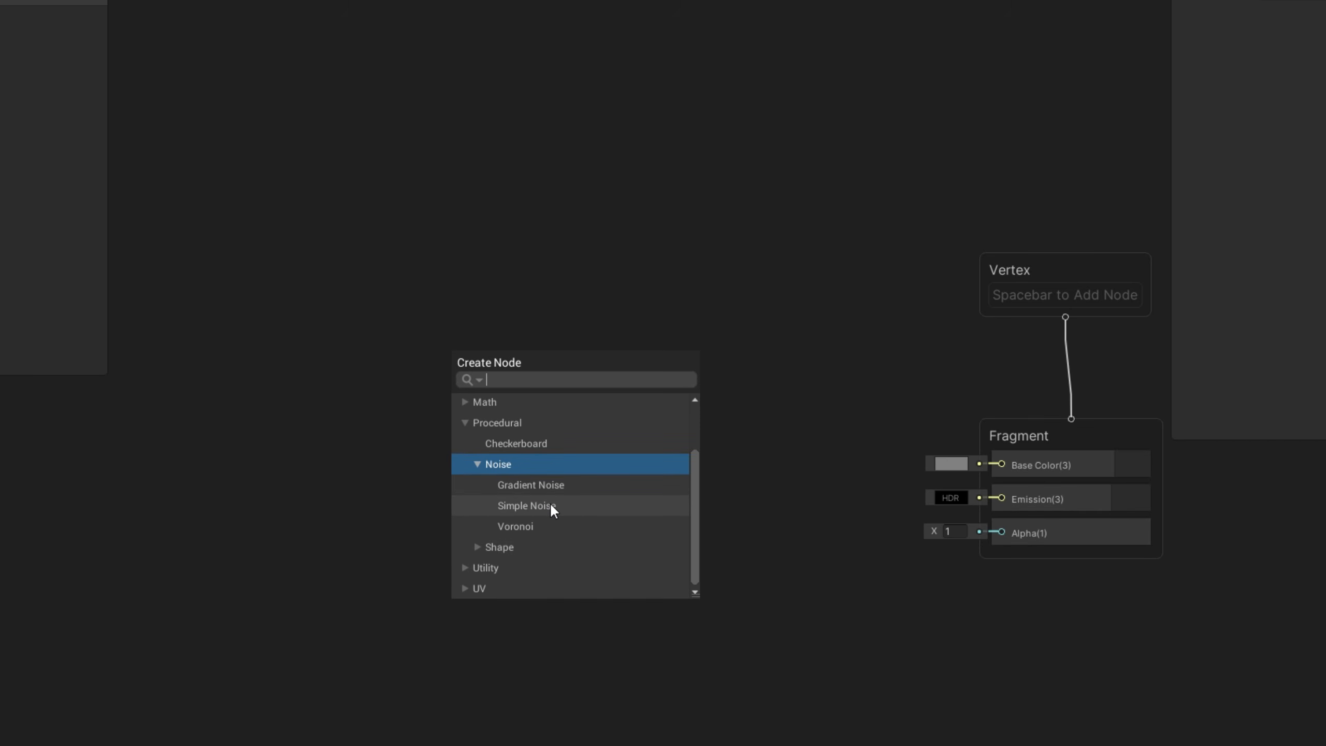
click(543, 506)
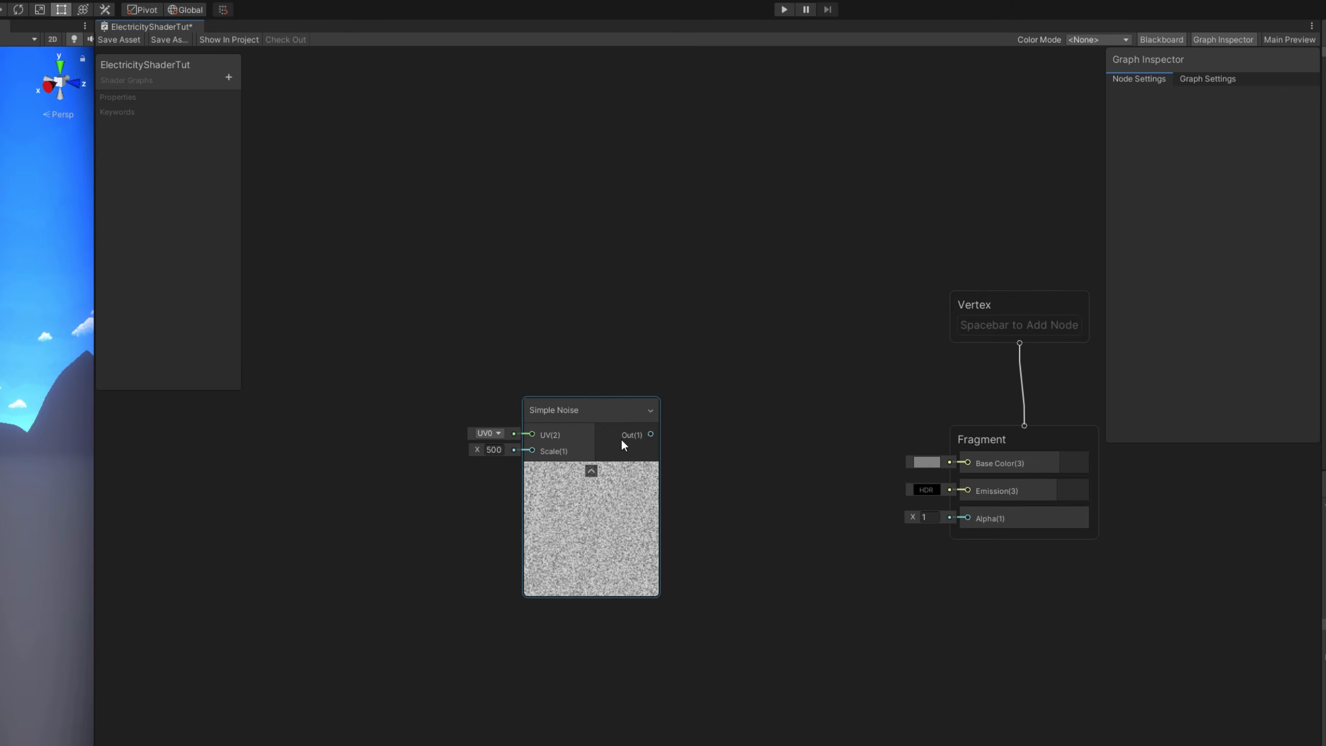
scroll(545, 417, up, 2)
drag(458, 462, 7, 488)
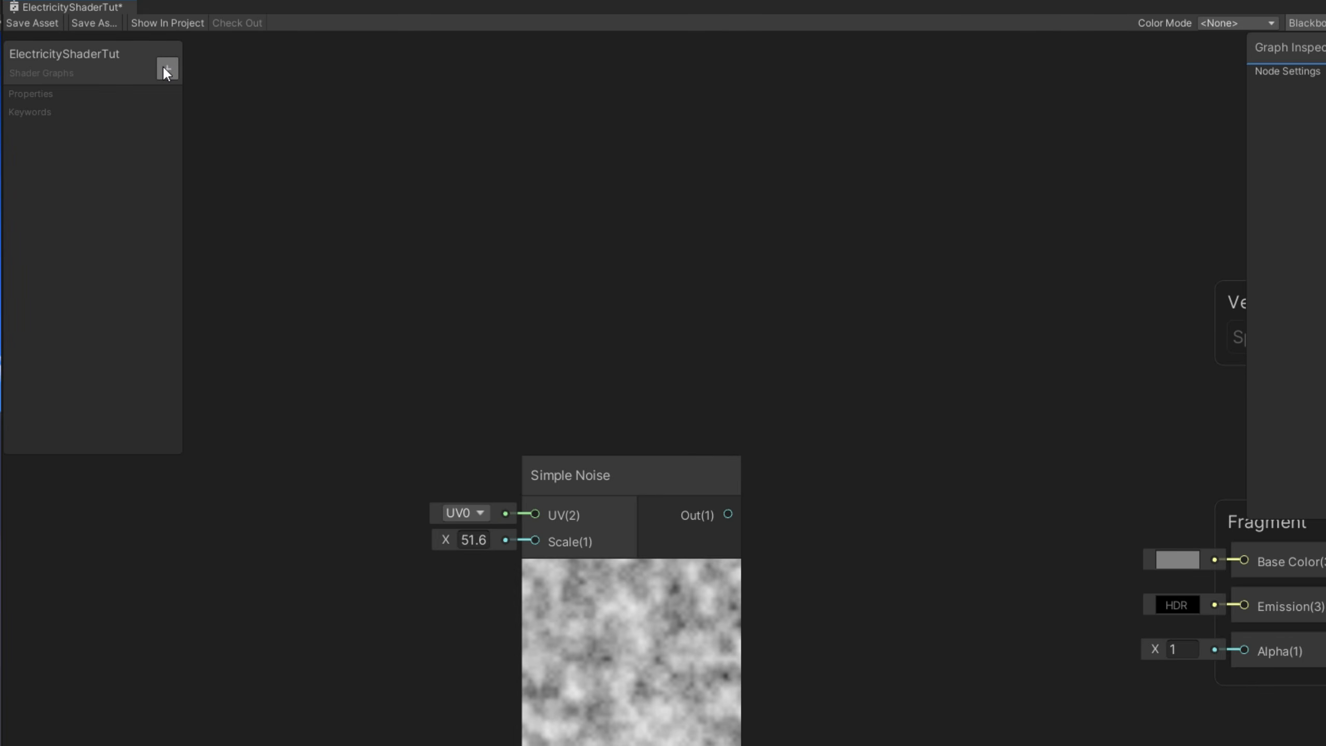
- Add a Float property named ElectricityScale to the shader graph
click(166, 70)
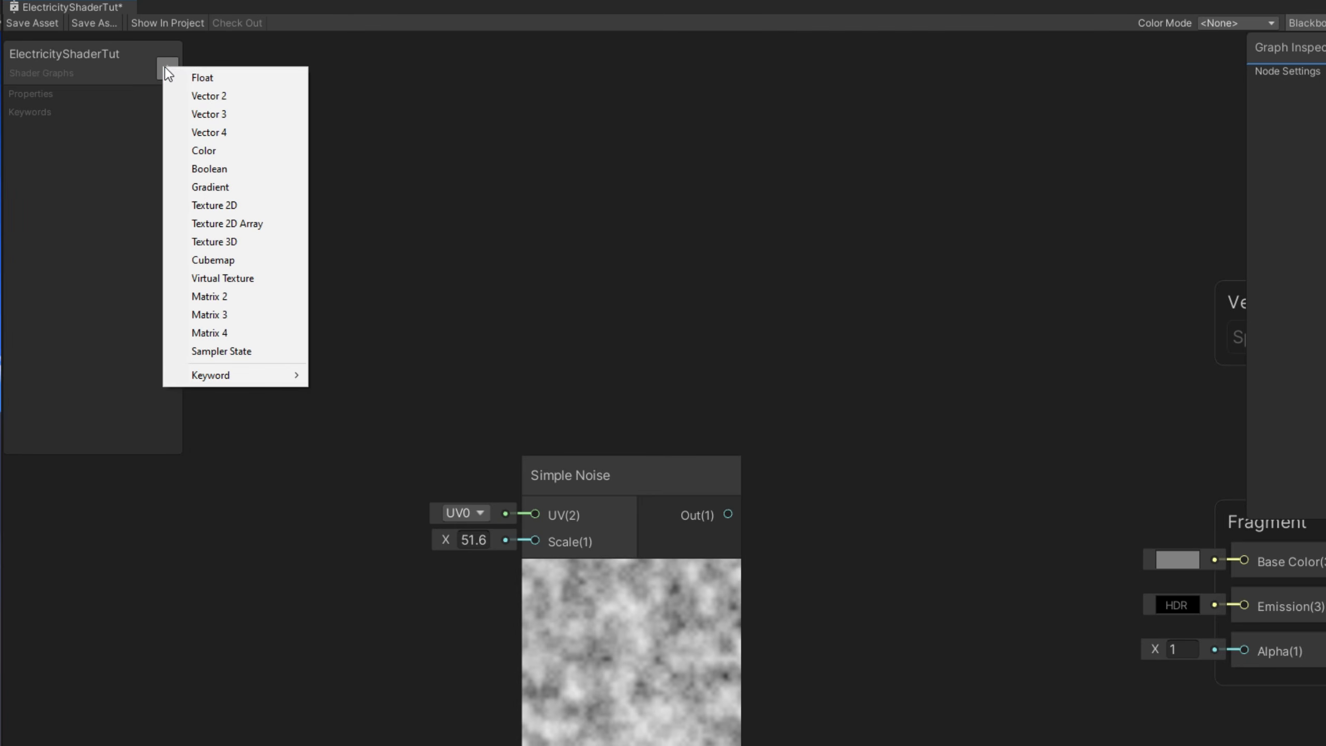
click(197, 77)
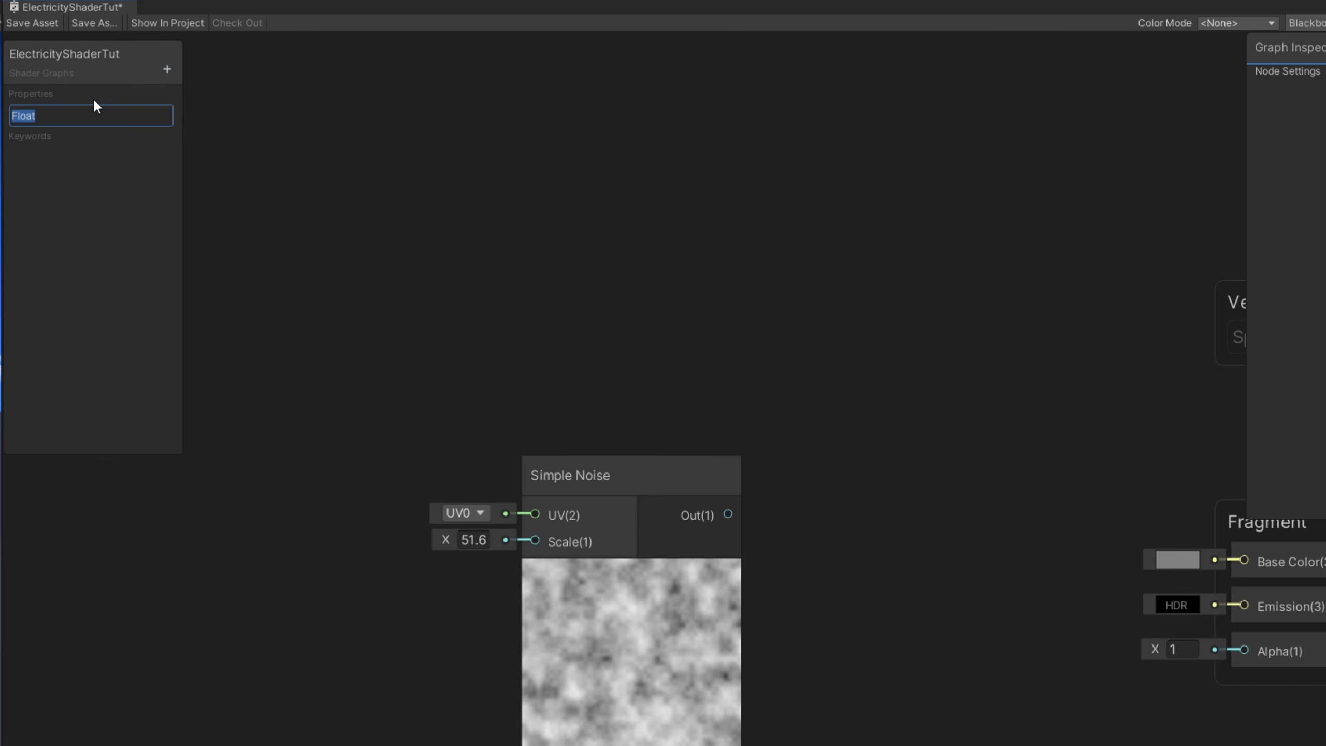
text(electricityScale)
key(Home)
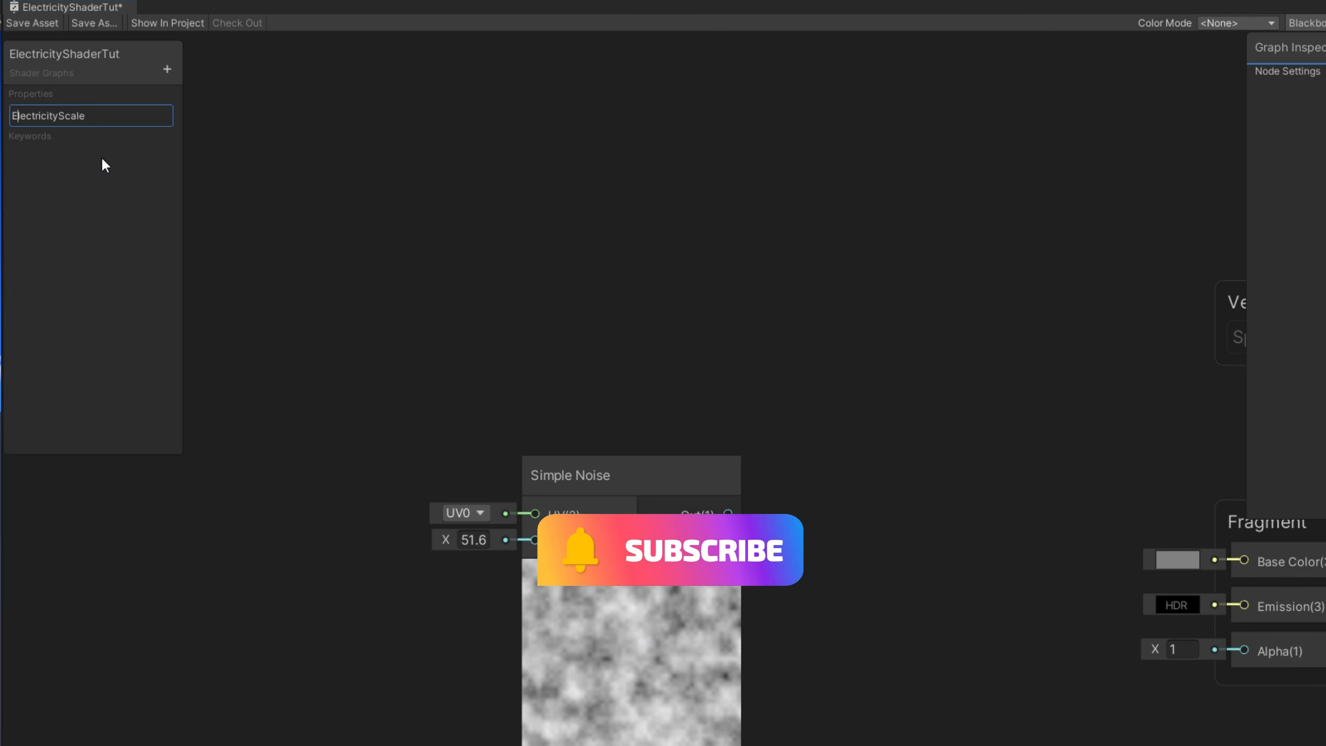
text(E)
key(Return)
- Set the ElectricityScale property's reference to ElectricityScale_ and its default value to 15
click(68, 115)
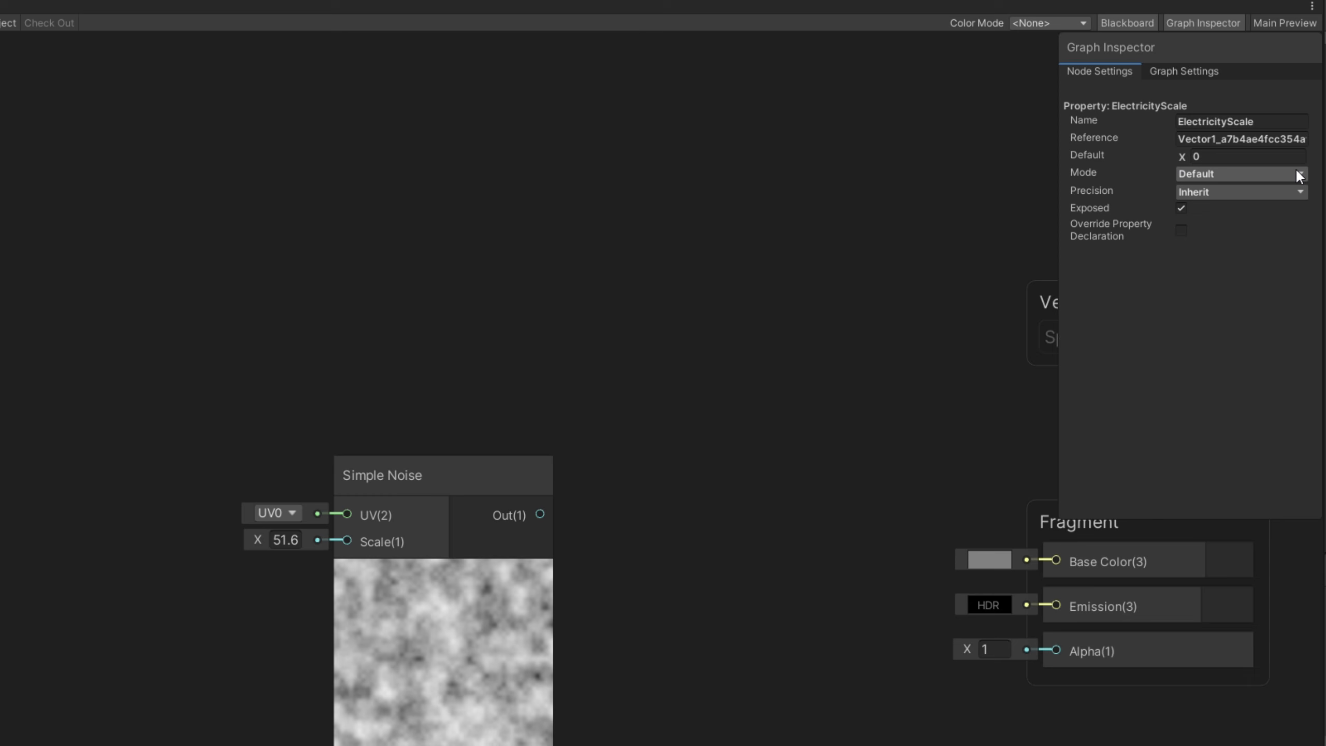
click(1282, 125)
key(ctrl+c)
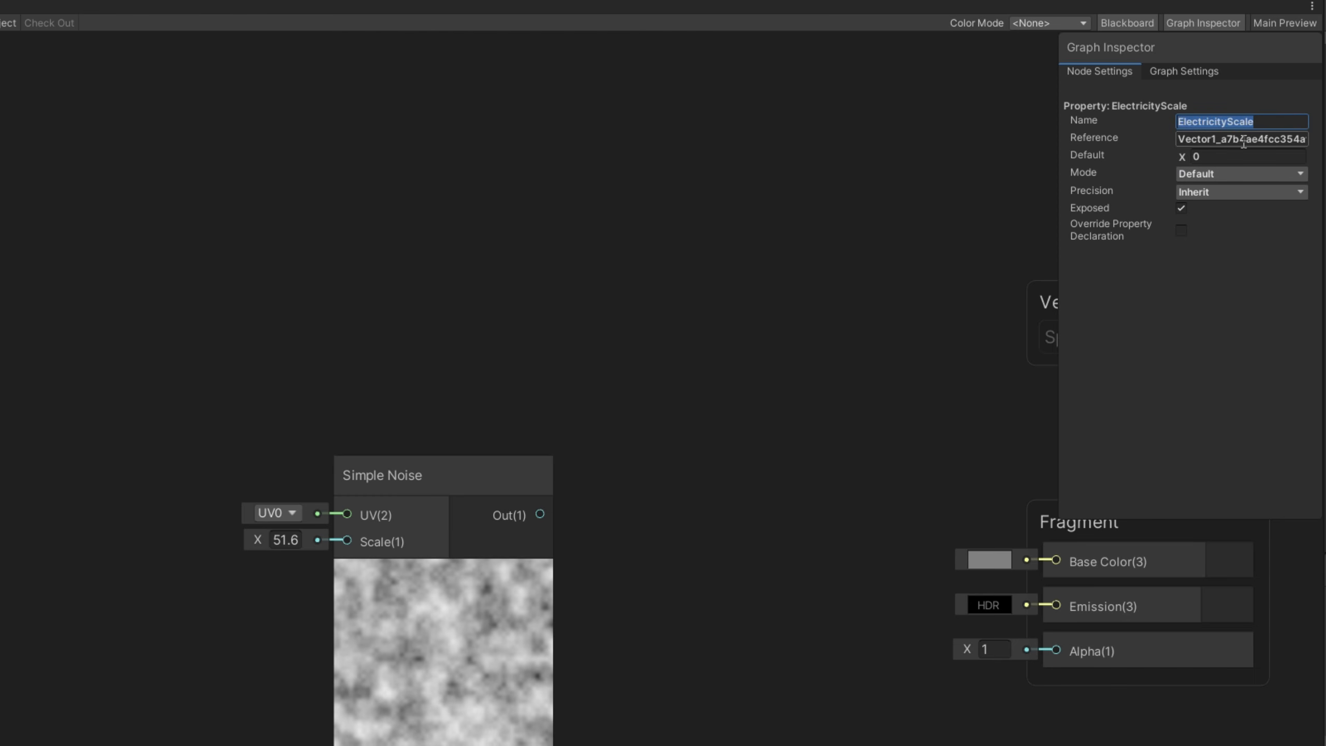
key(Tab)
key(ctrl+v)
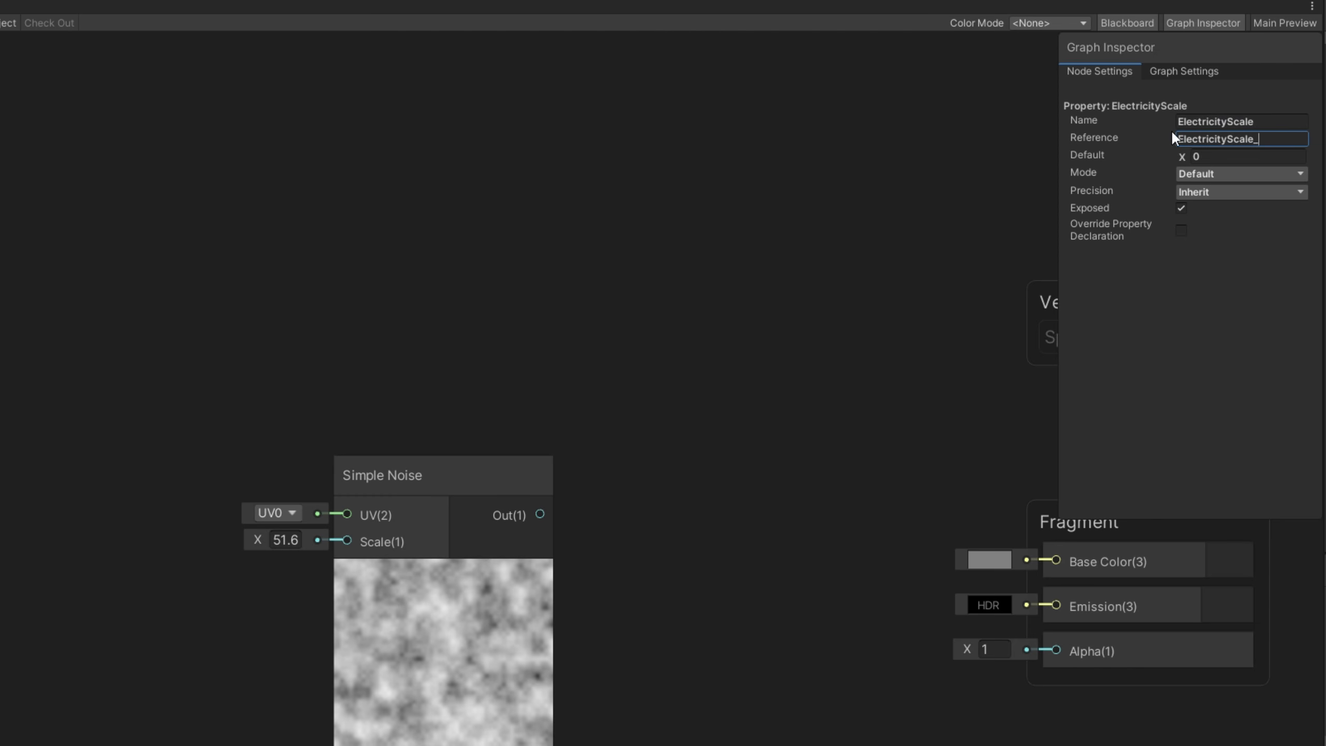
key(Return)
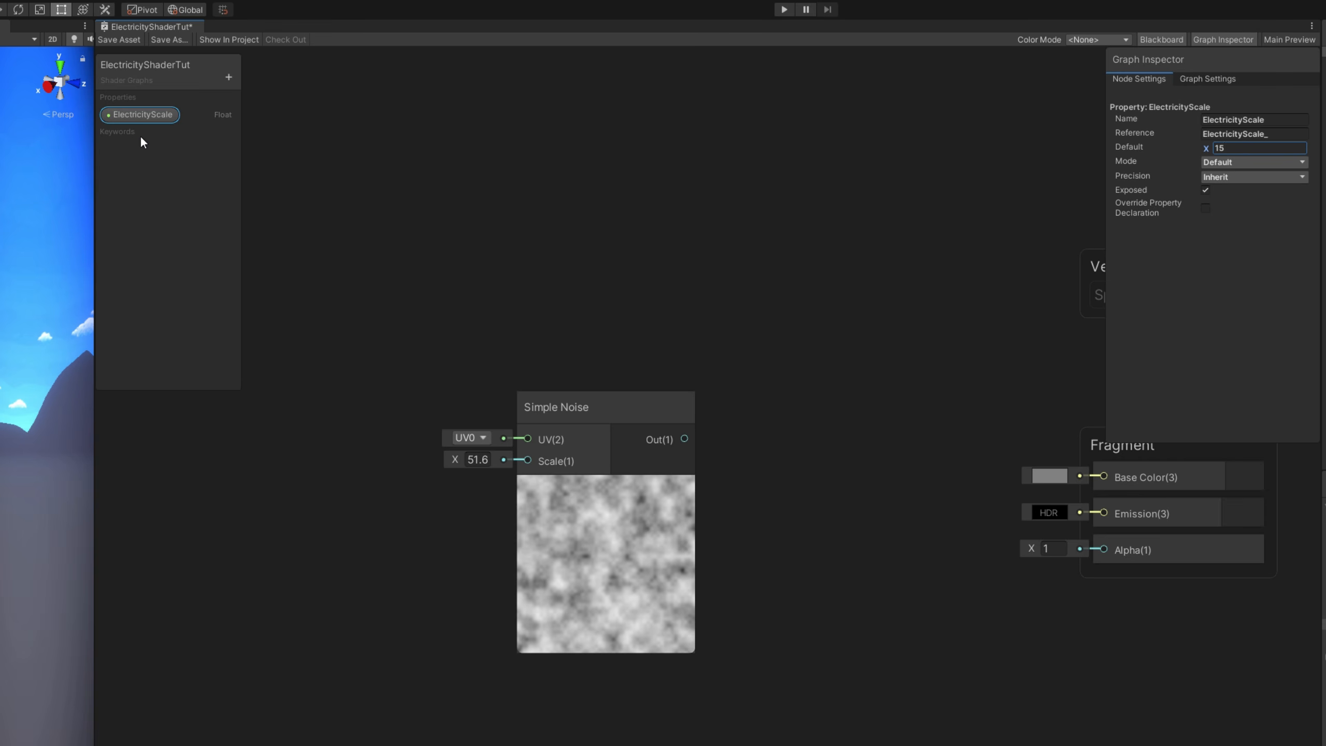
- Place the ElectricityScale property in the graph and connect it to the Simple Noise node's Scale input
drag(140, 114, 528, 460)
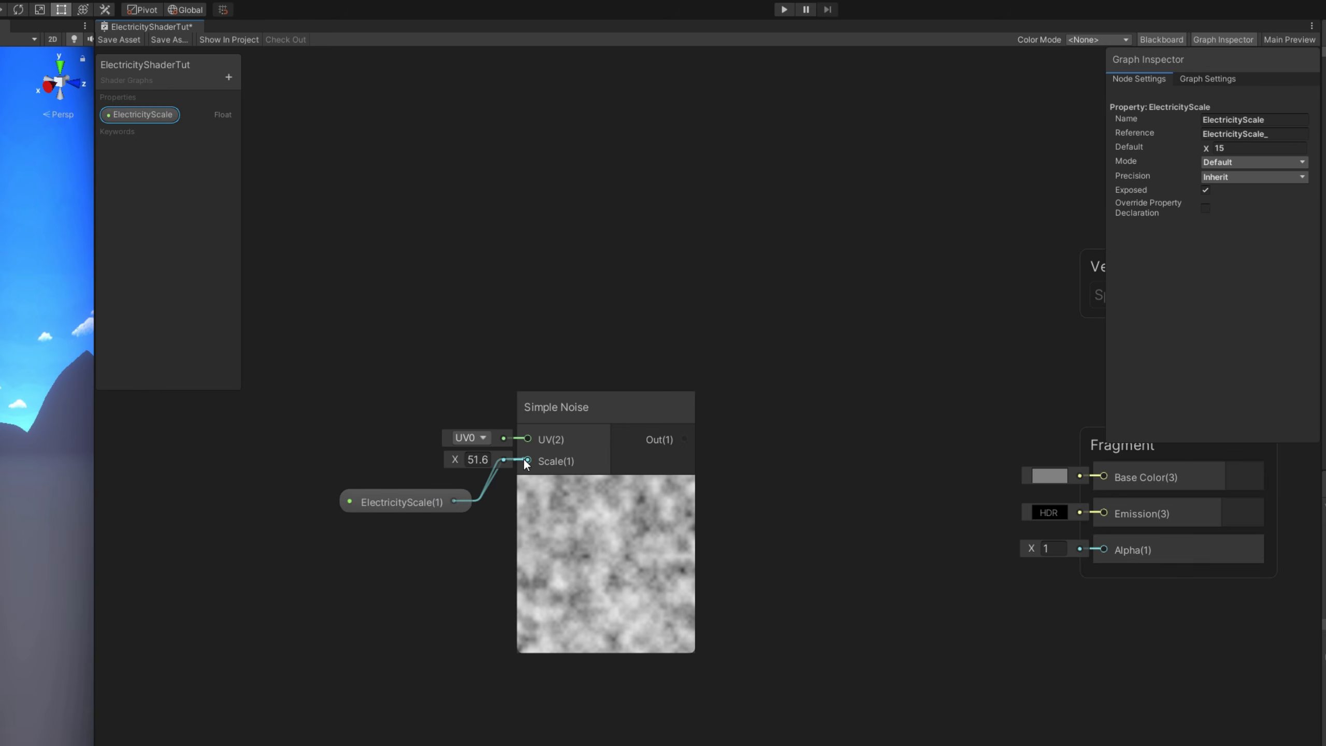
- Align the ElectricityScale node beside the Scale input and move it with Simple Noise farther from the Fragment block
drag(414, 497, 412, 462)
drag(566, 344, 329, 507)
drag(581, 412, 415, 439)
middle_drag(604, 459, 753, 446)
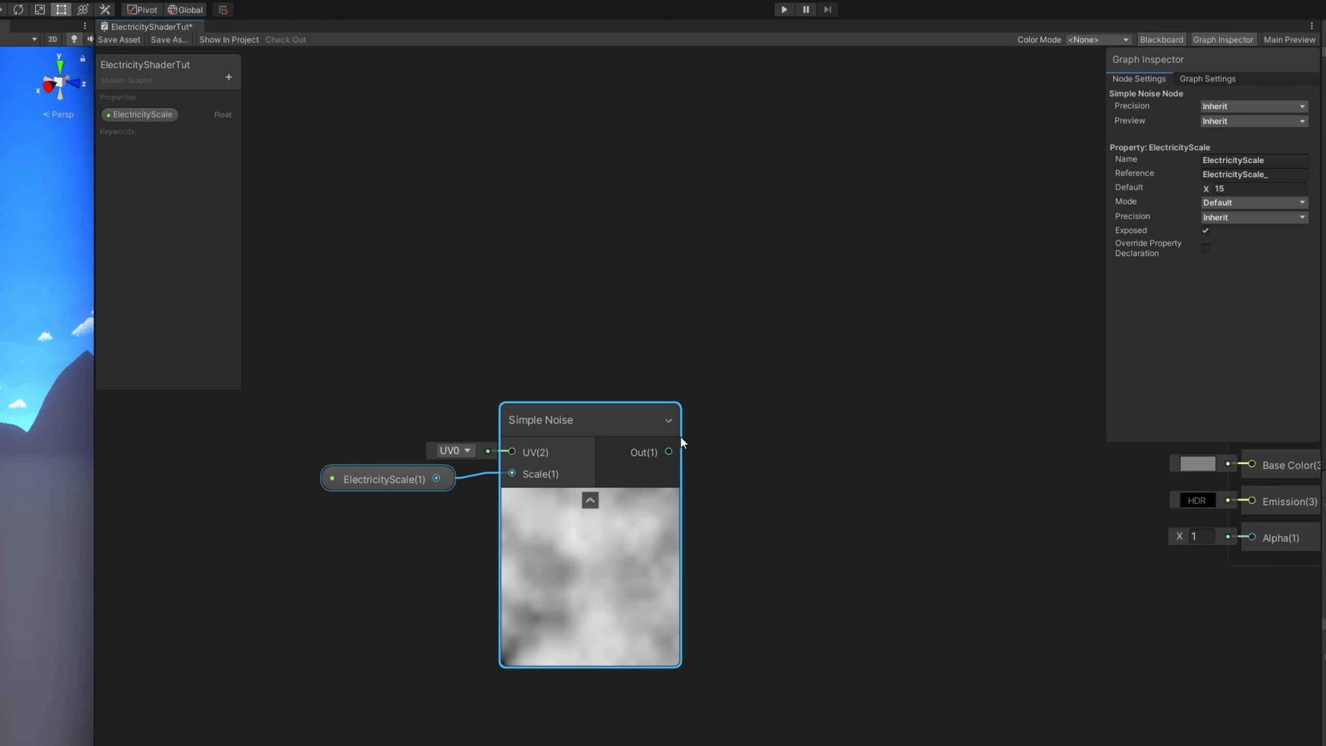
- Connect the Simple Noise output to a new Remap node and set its In Min Max X to 0
drag(669, 452, 864, 419)
text(remap)
key(Return)
click(744, 479)
text(0)
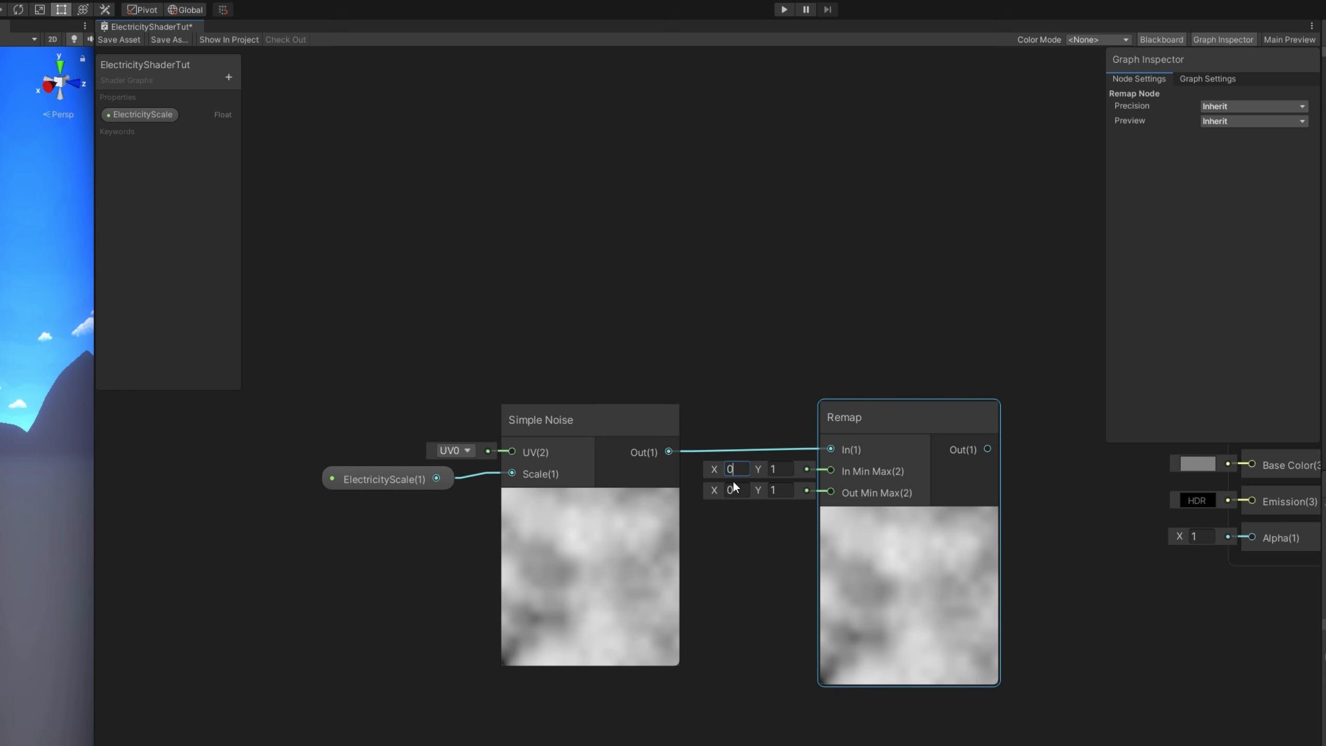
- Set the Remap node's Out Min Max to about -14 for X and 10 for Y
drag(714, 490, 679, 501)
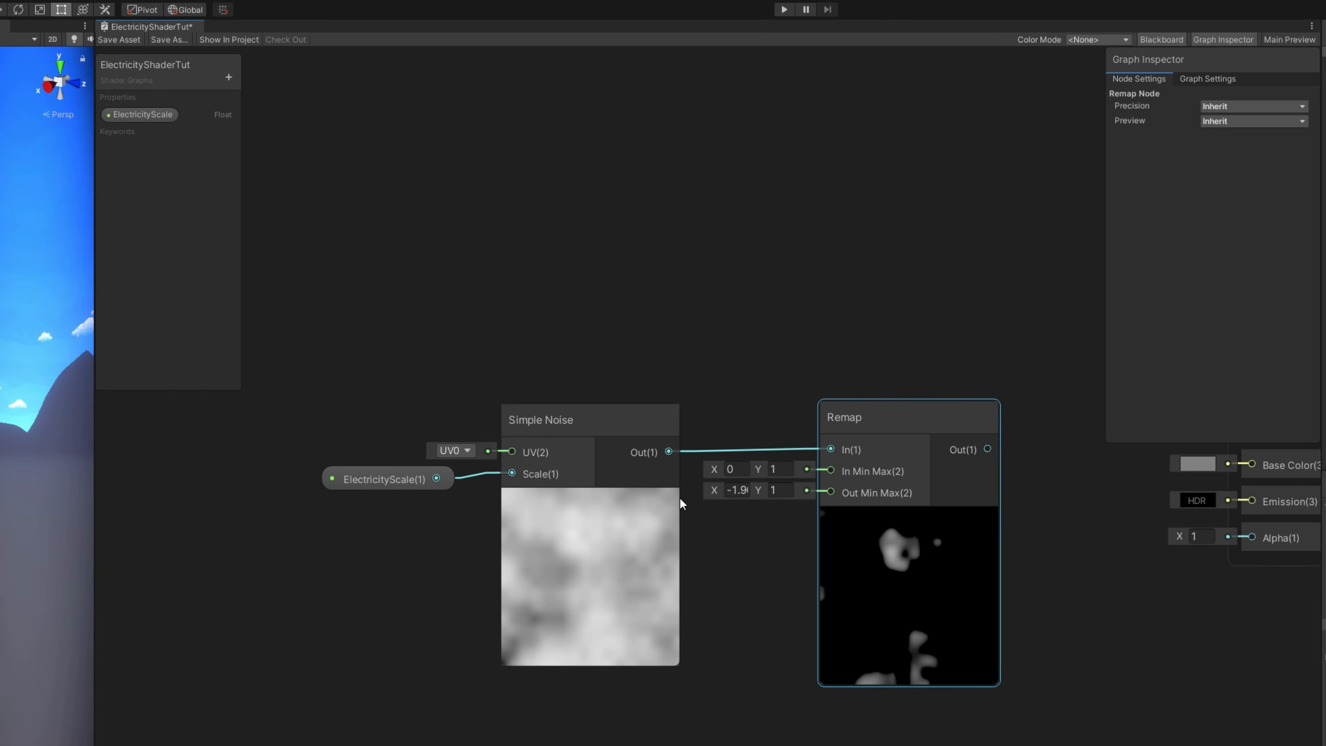
click(786, 491)
text(10)
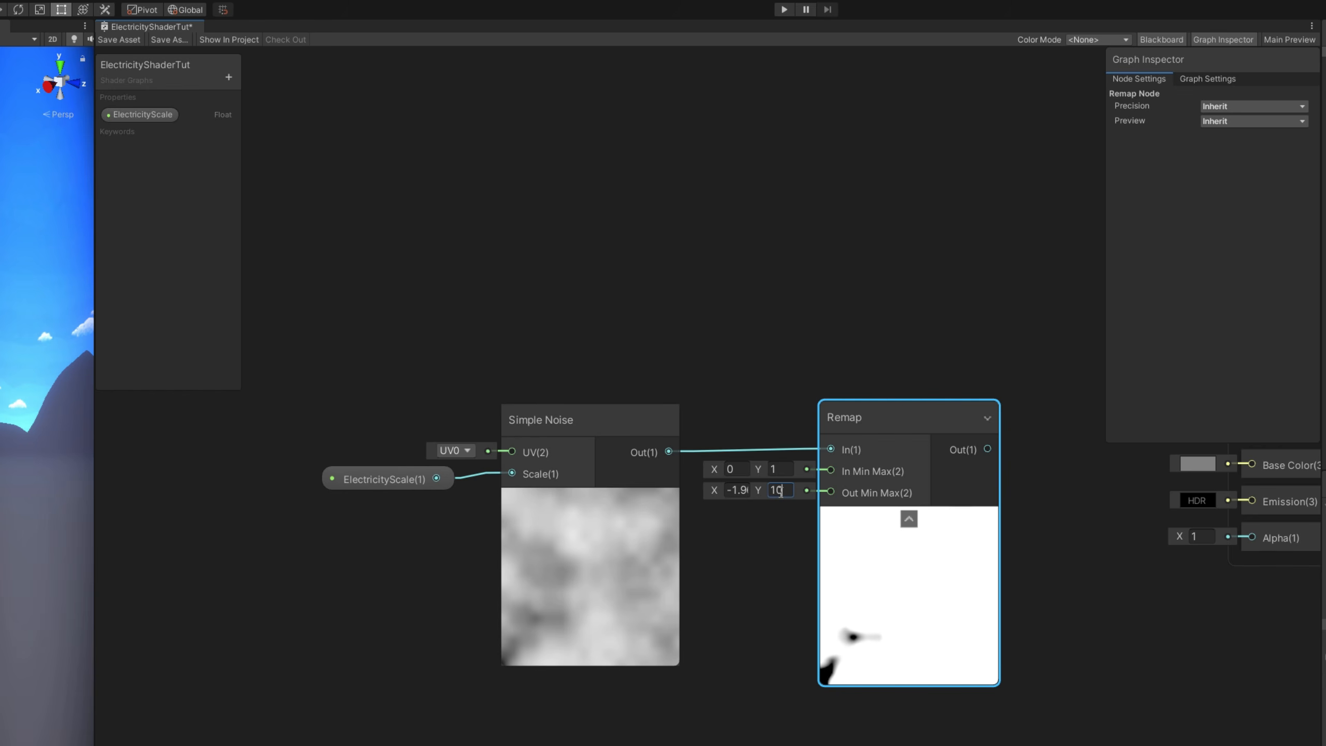
drag(715, 491, 518, 524)
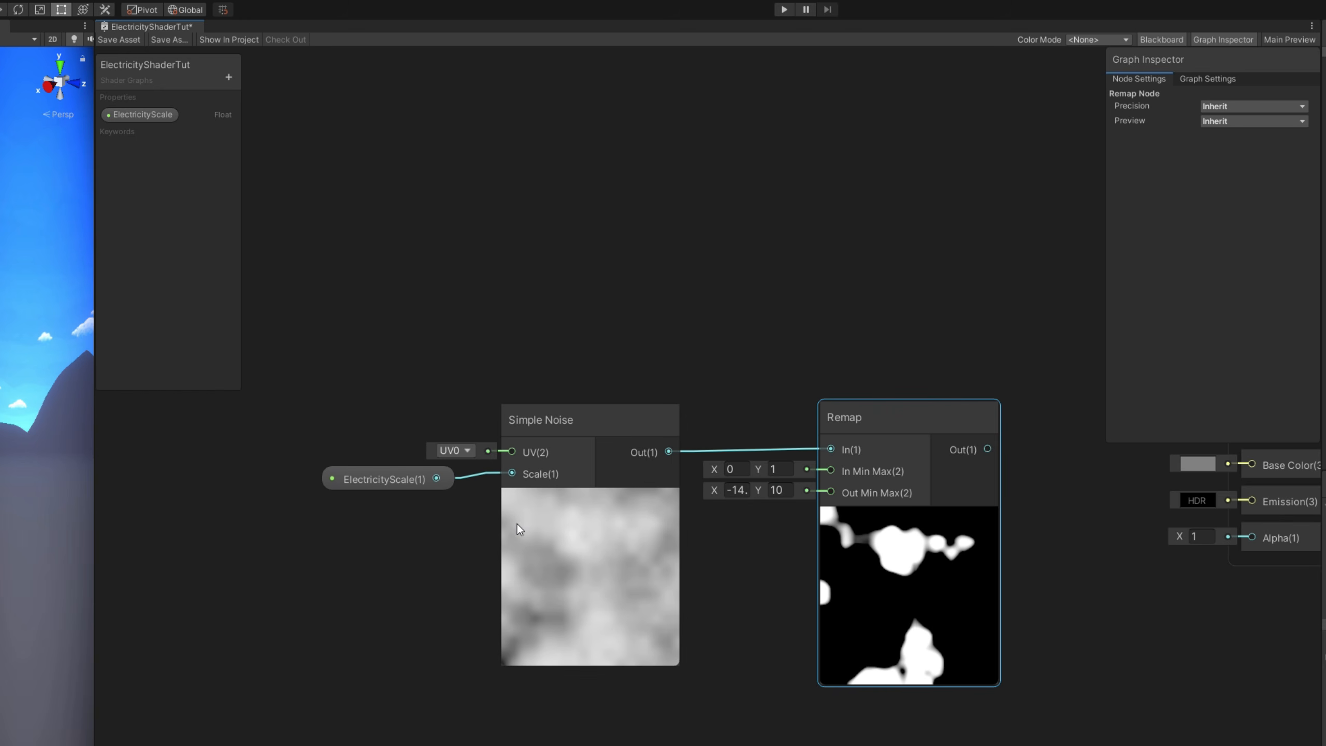
- Shift the ElectricityScale, Simple Noise and Remap nodes together farther from the Fragment block
scroll(784, 536, down, 1)
drag(917, 365, 485, 522)
drag(884, 444, 531, 432)
click(552, 395)
- Add a Rectangle shape node between the Remap node and the Fragment block
key(space)
click(775, 555)
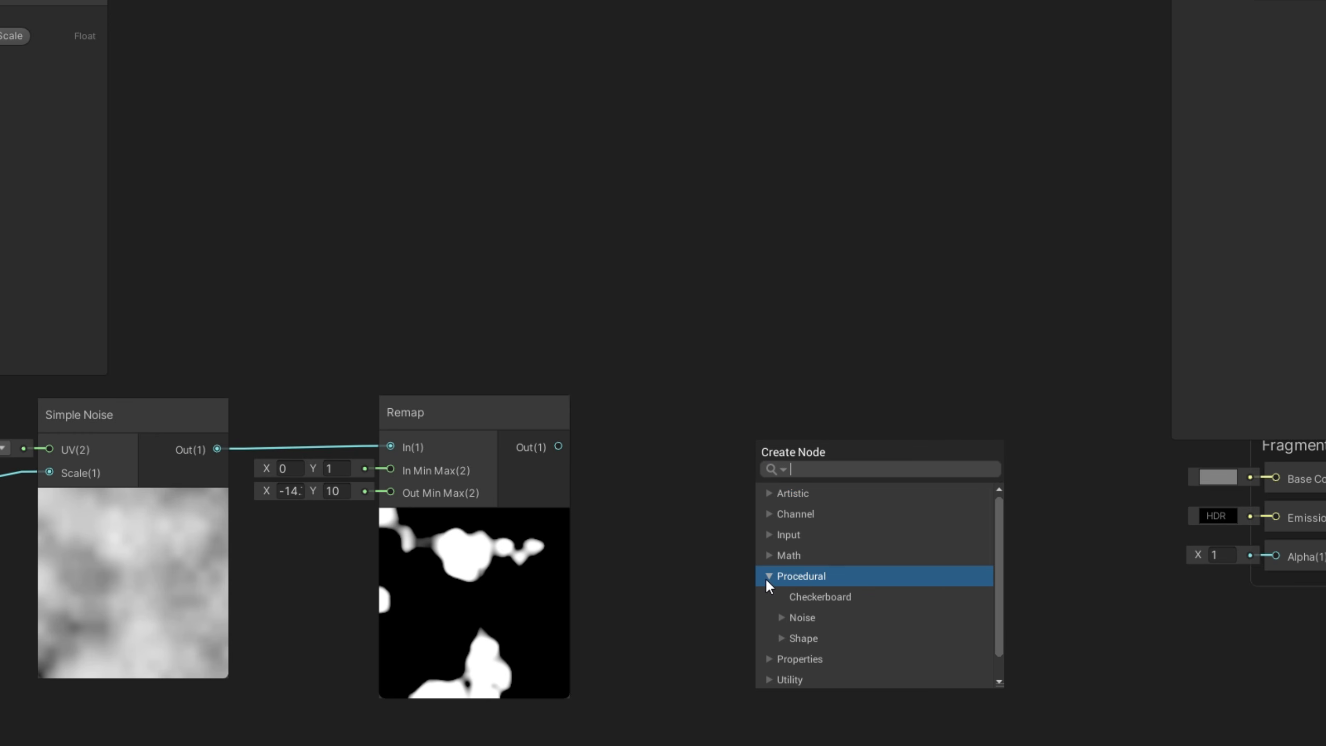
click(782, 637)
scroll(844, 616, down, 3)
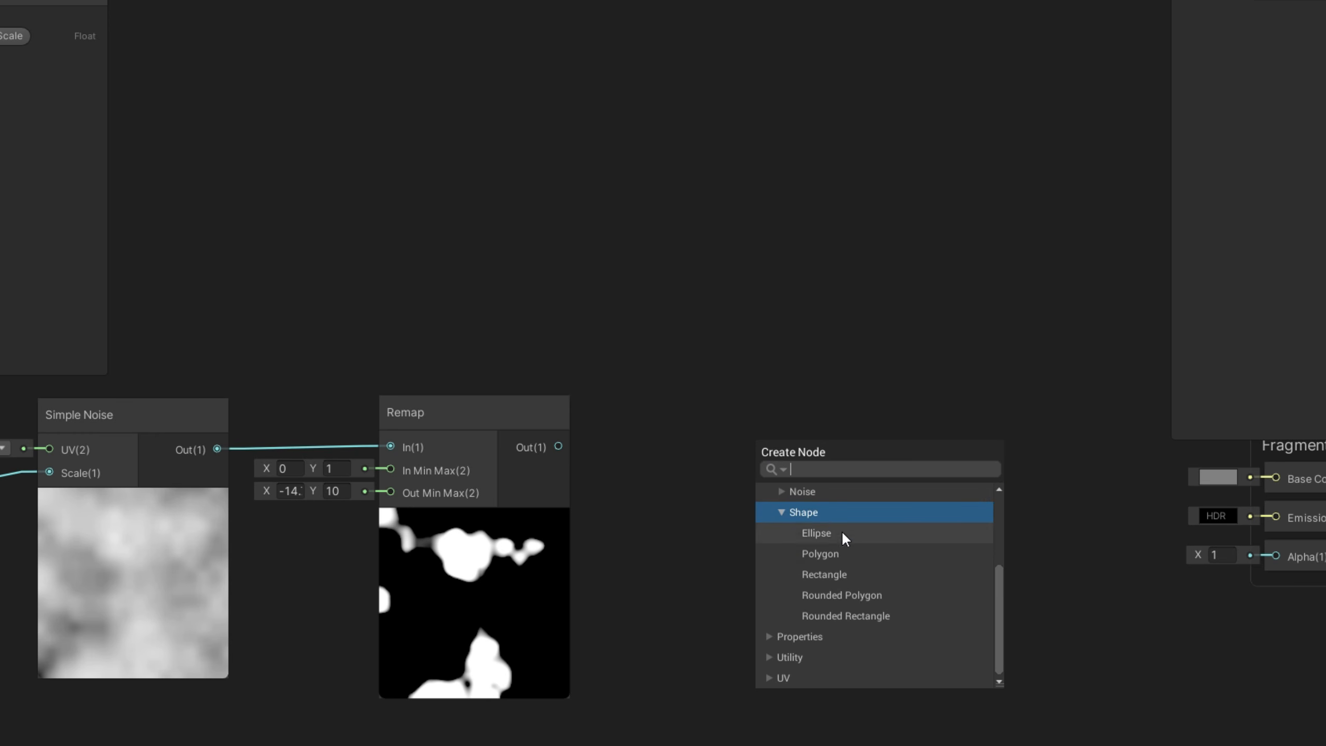
click(830, 574)
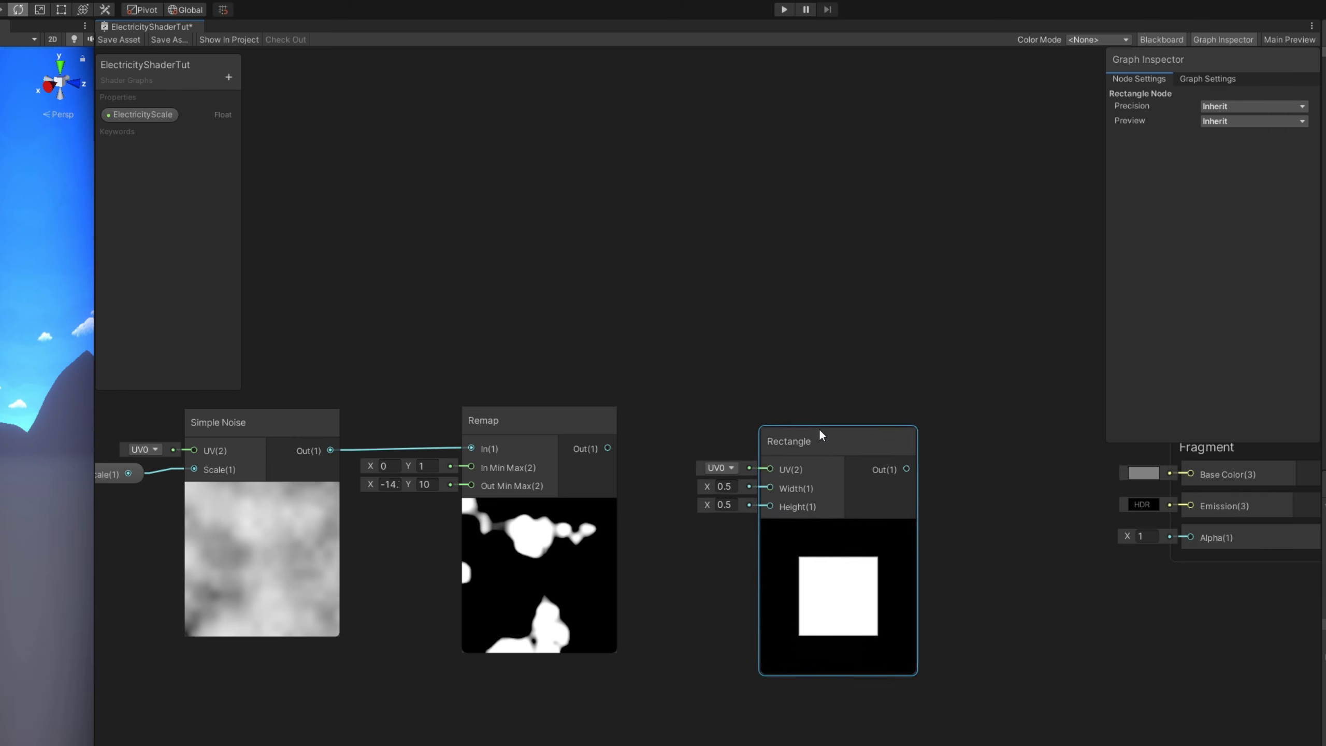
drag(822, 435, 836, 401)
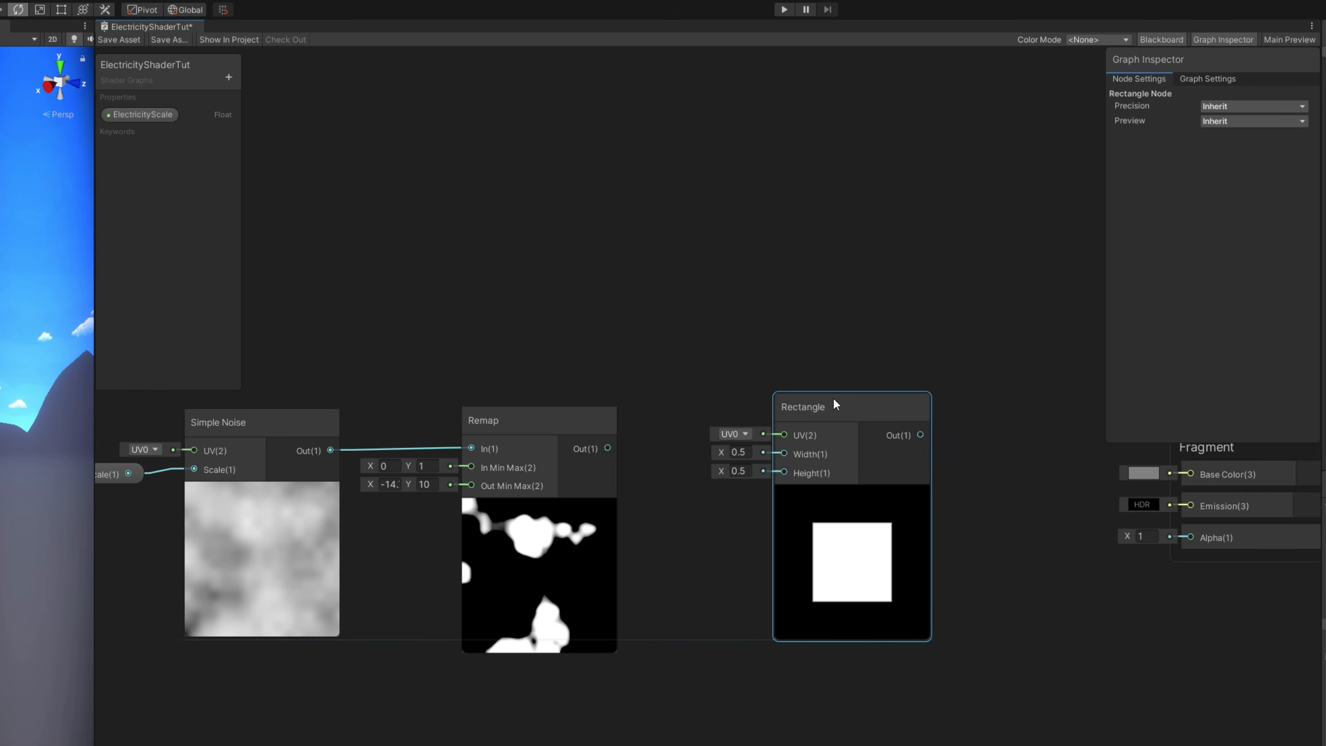
- Set the Rectangle node's Width to 1 and Height to 0.02
click(739, 459)
text(1)
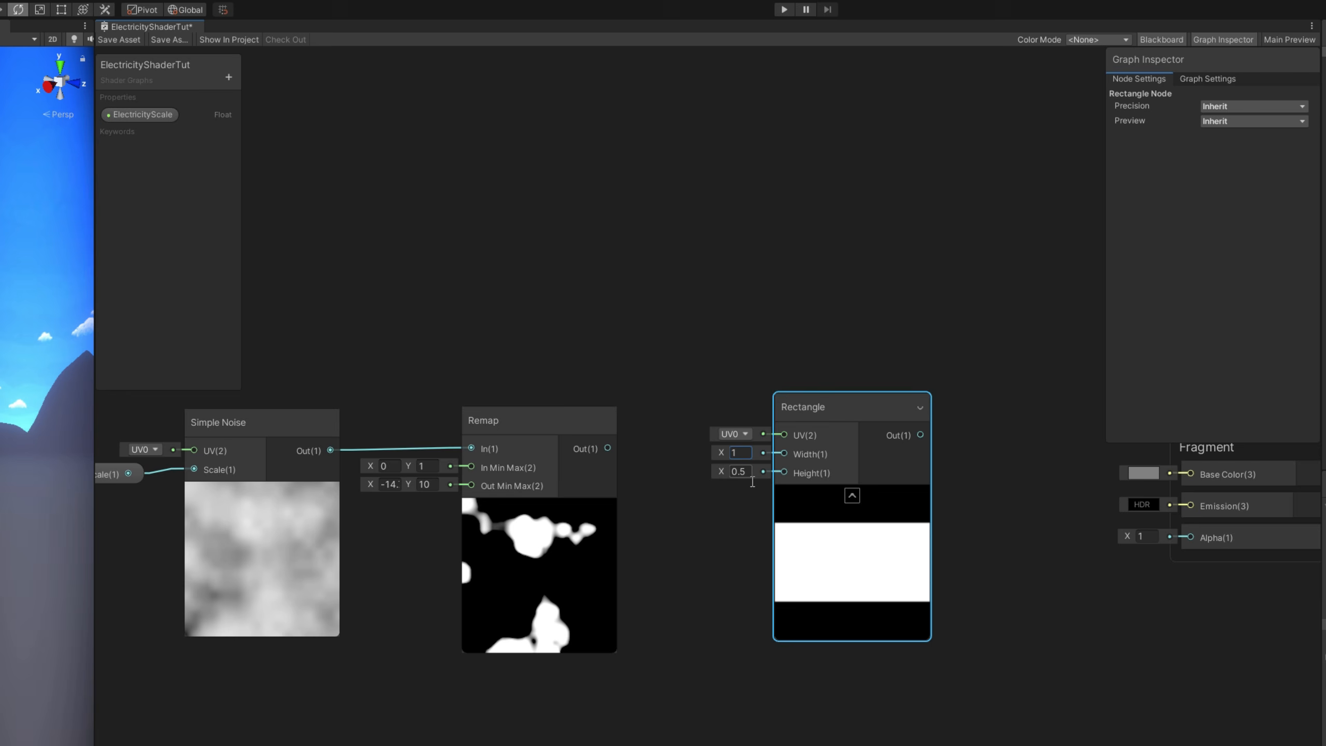
click(738, 472)
text(0.02)
key(Return)
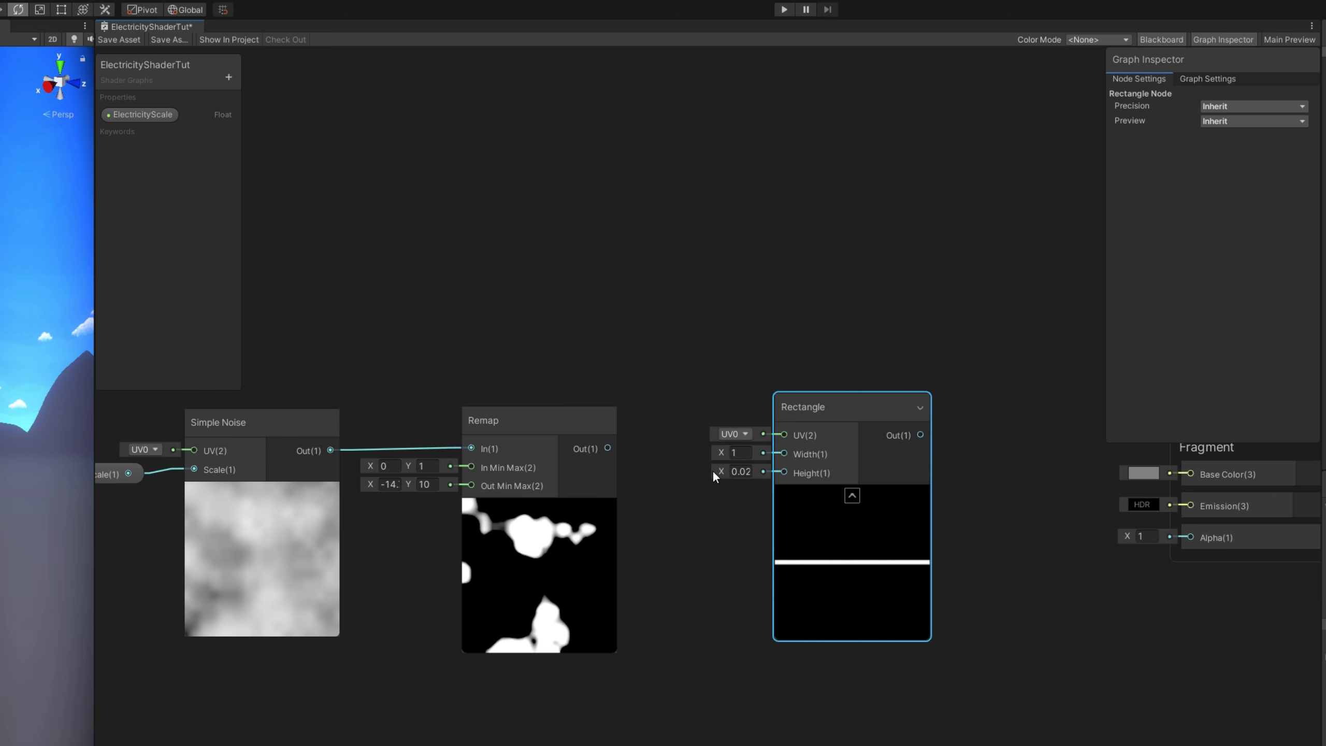
drag(713, 471, 712, 470)
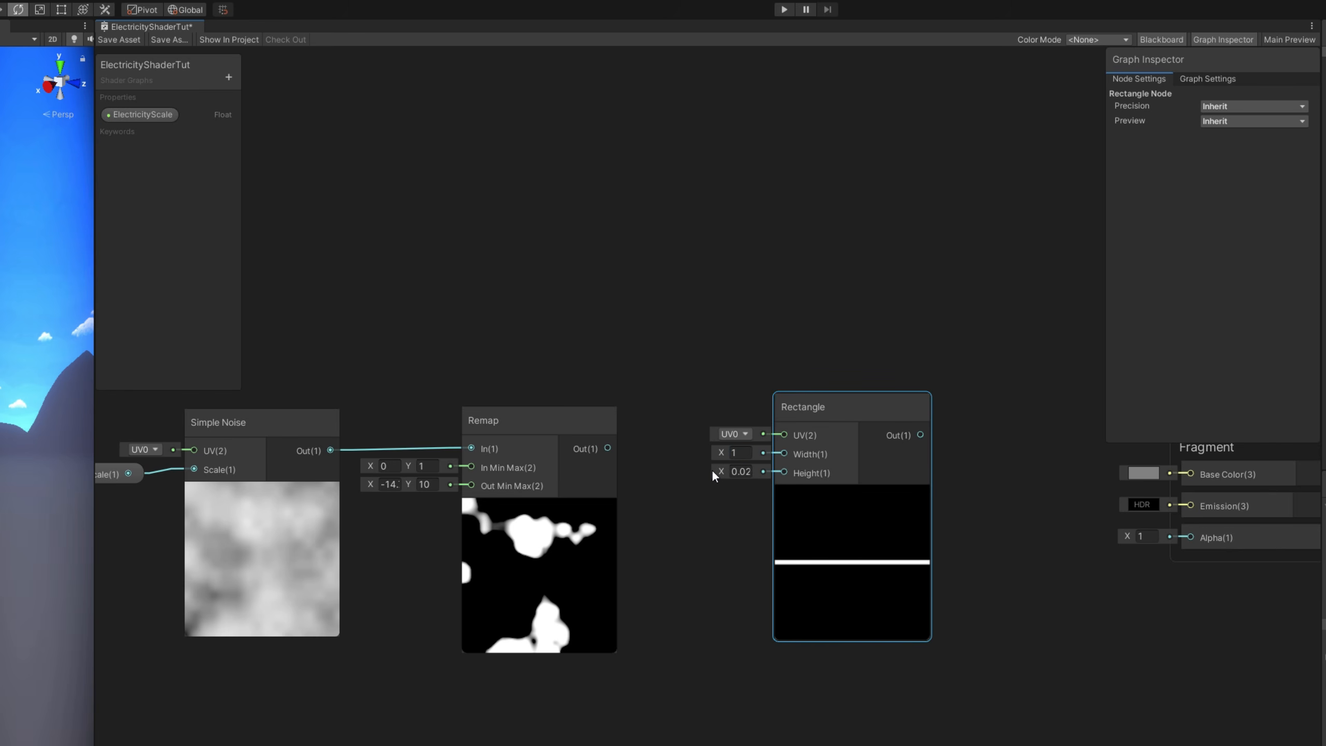
- Connect the Remap output to the Rectangle's UV input, raise its Height to about 0.25 and align the node with Remap
drag(607, 448, 788, 437)
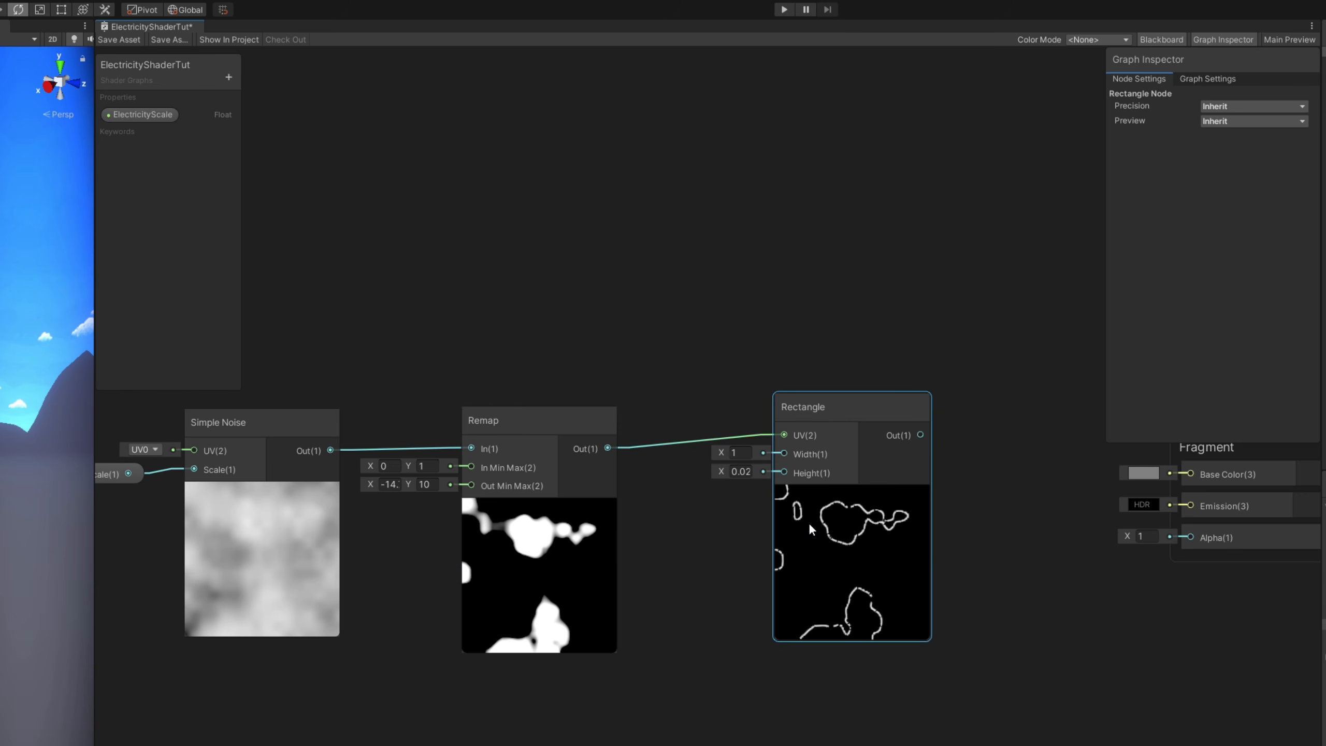
mouse_move(728, 474)
mouse_down()
mouse_move(743, 479)
mouse_move(712, 480)
mouse_move(736, 479)
mouse_up()
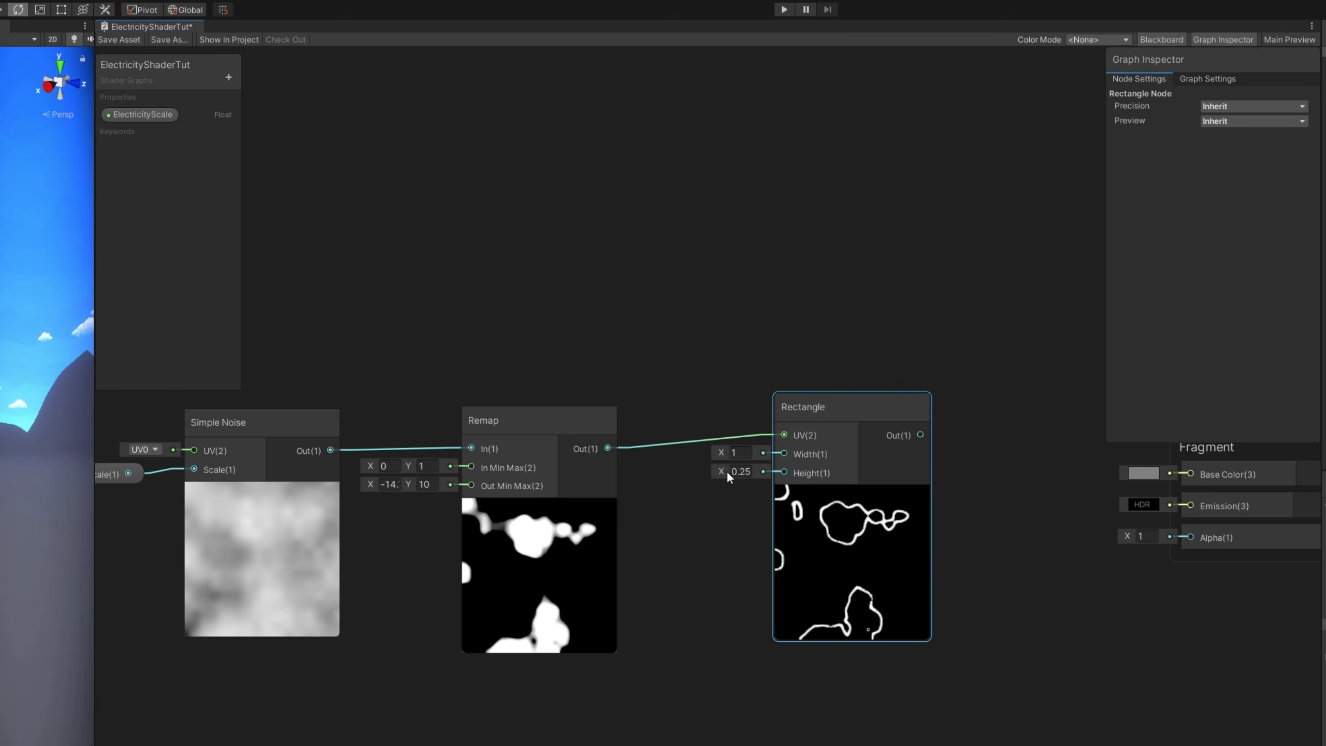
drag(804, 410, 834, 420)
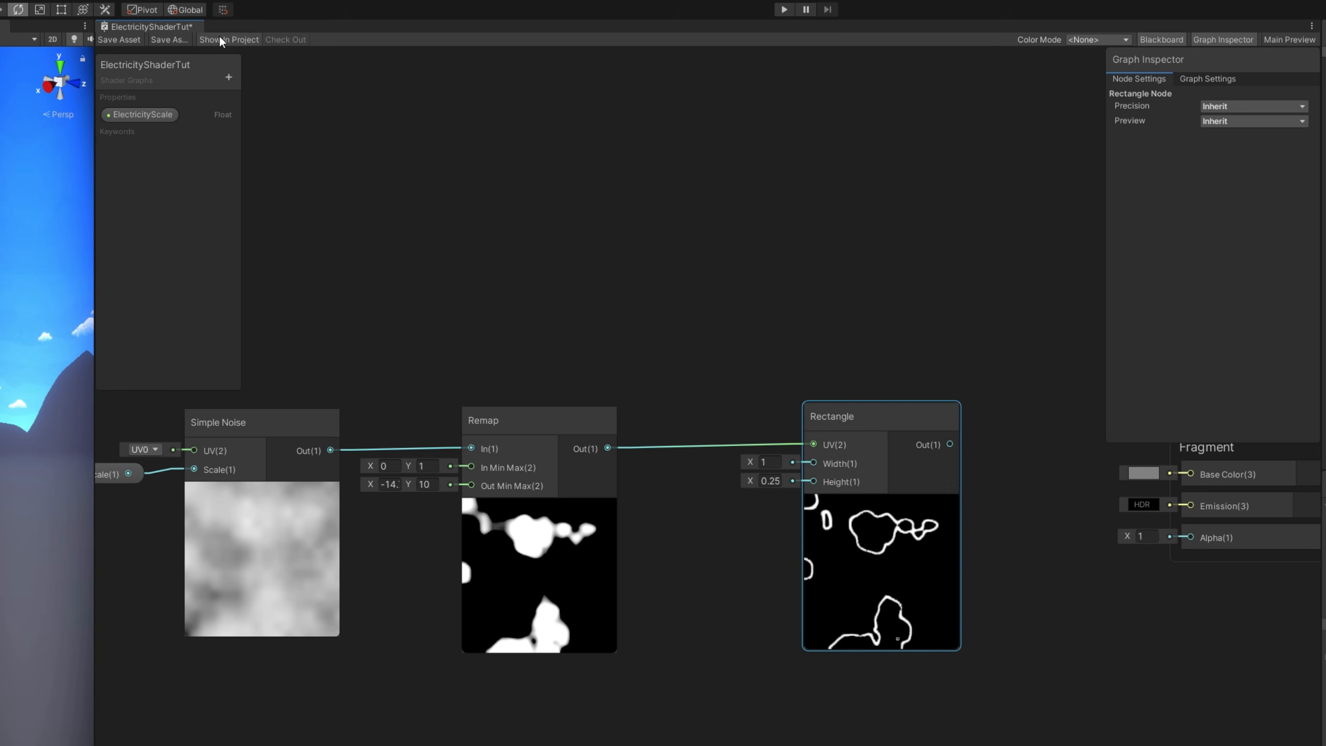
- Add a Float property named ElectricityWidth to the shader graph
click(228, 77)
click(189, 79)
text(Electr)
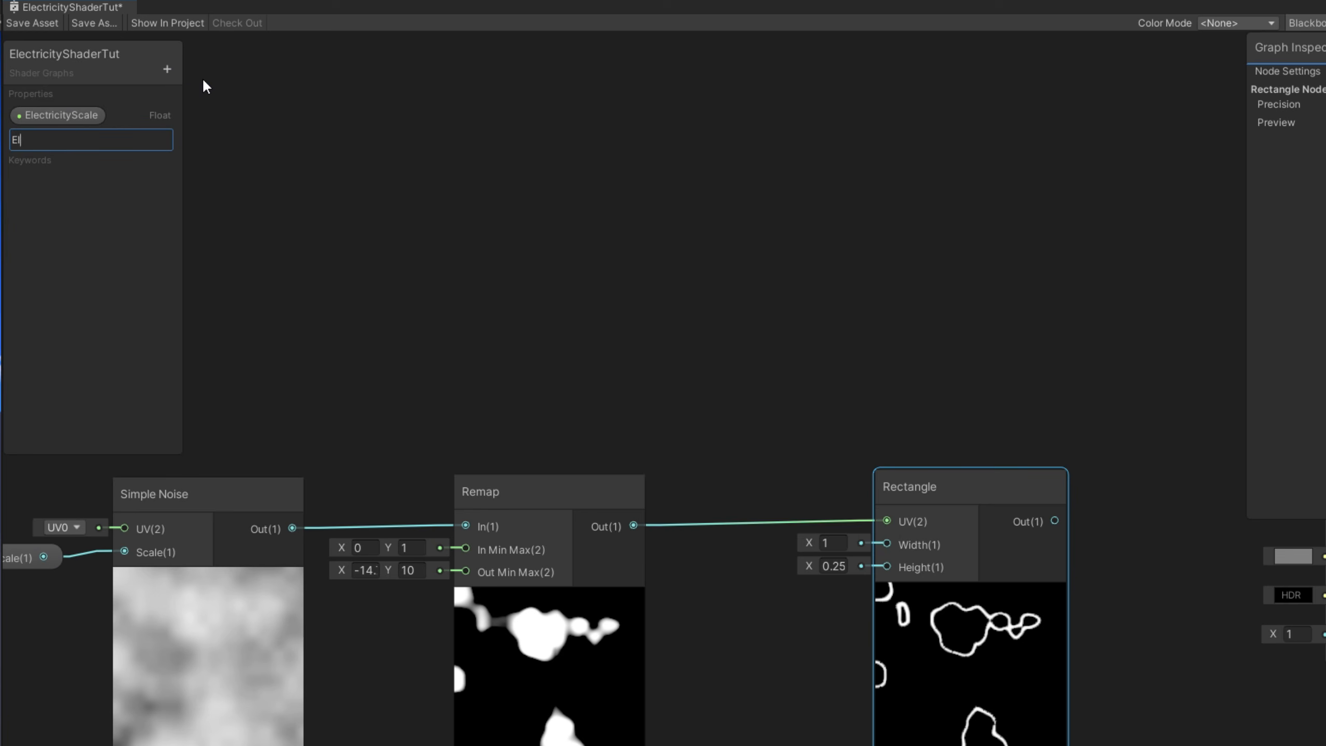
text(icityWidth)
key(Return)
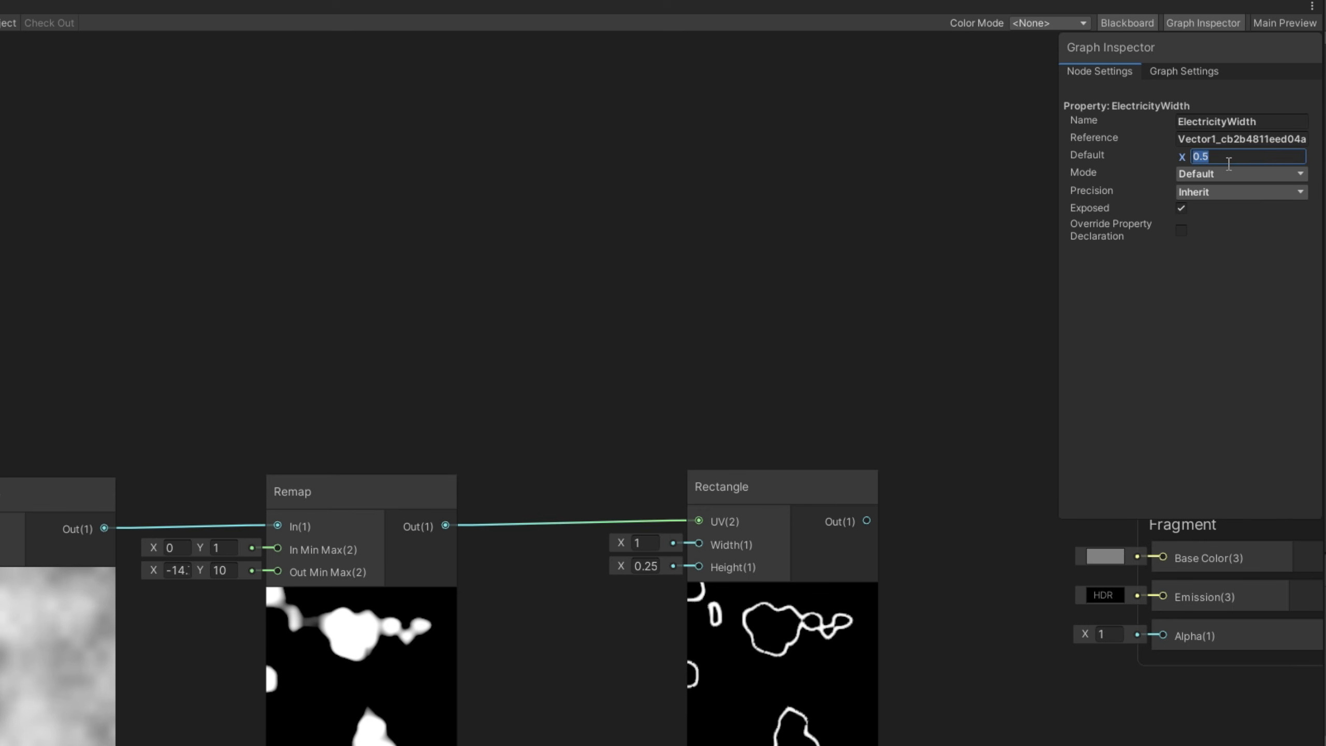
- Set the ElectricityWidth property's reference to ElectricityWidth_ and its mode to Slider
click(1235, 126)
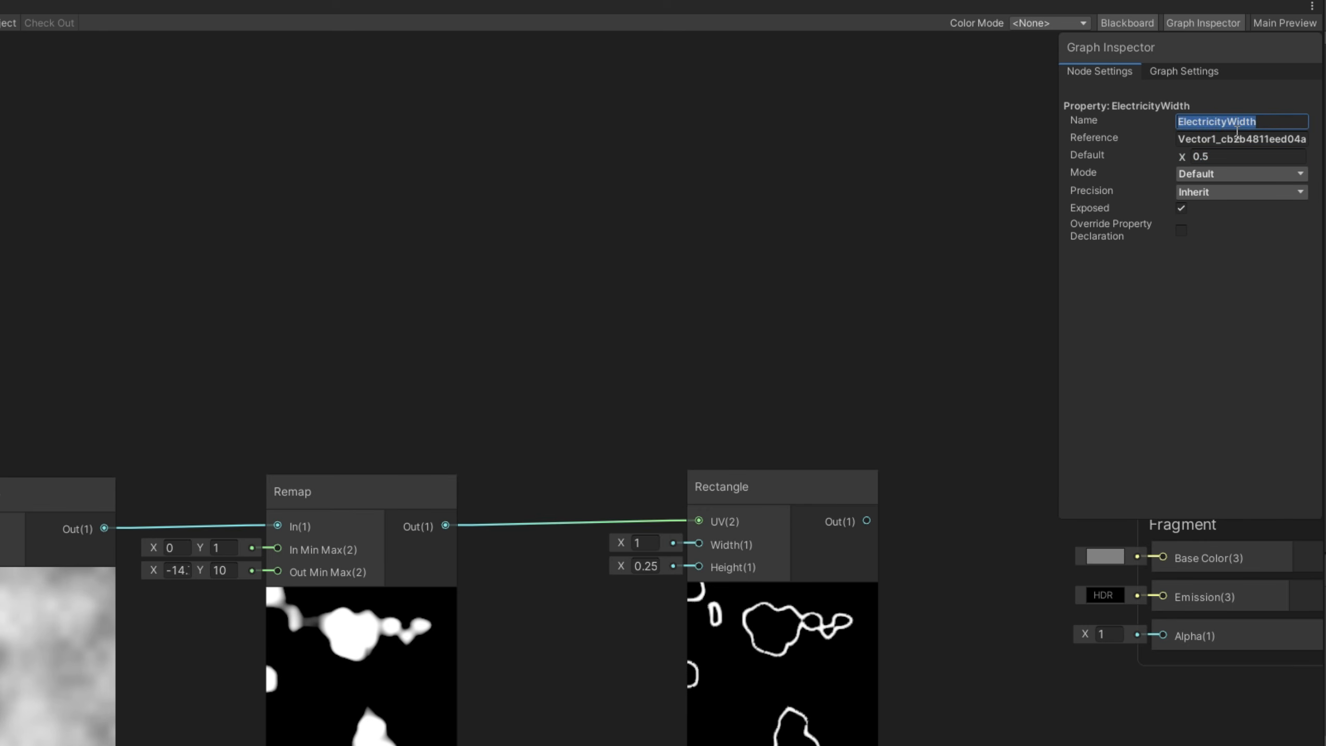
key(ctrl+c)
click(1235, 142)
key(ctrl+v)
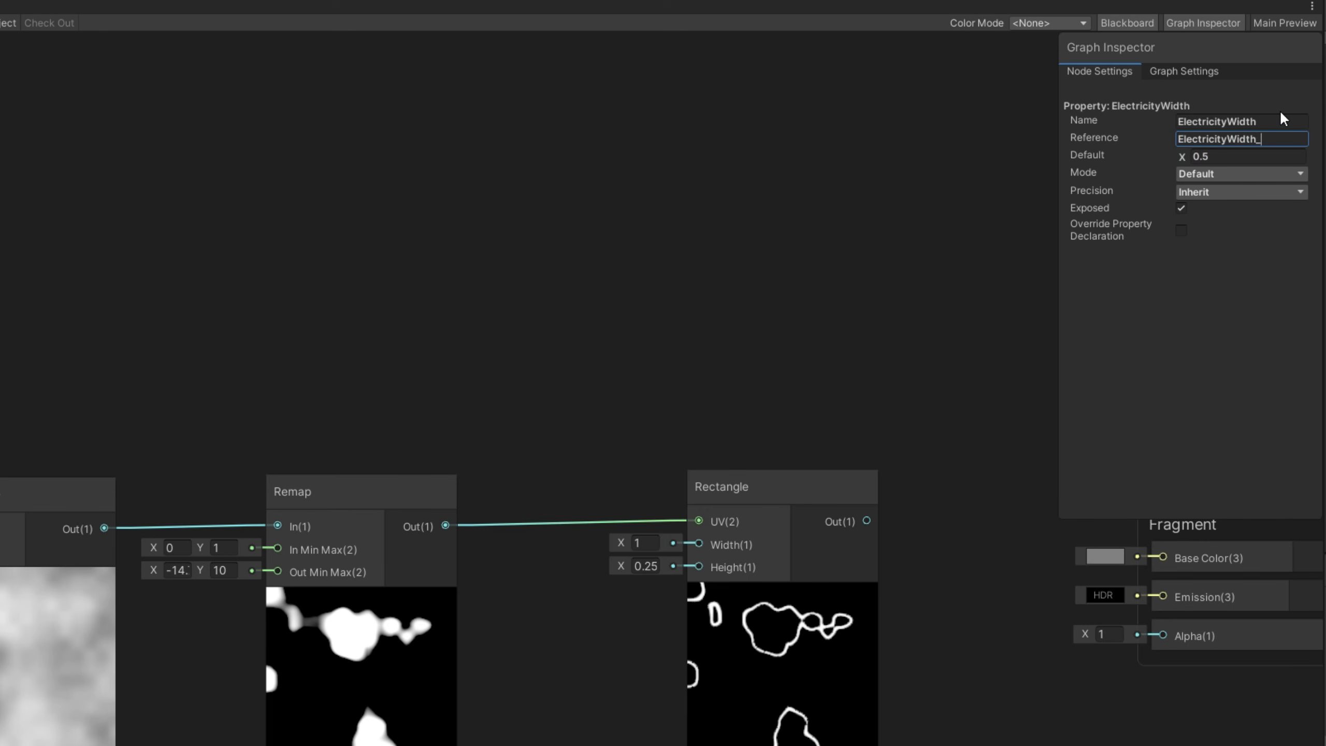
key(Return)
click(1246, 177)
click(1232, 211)
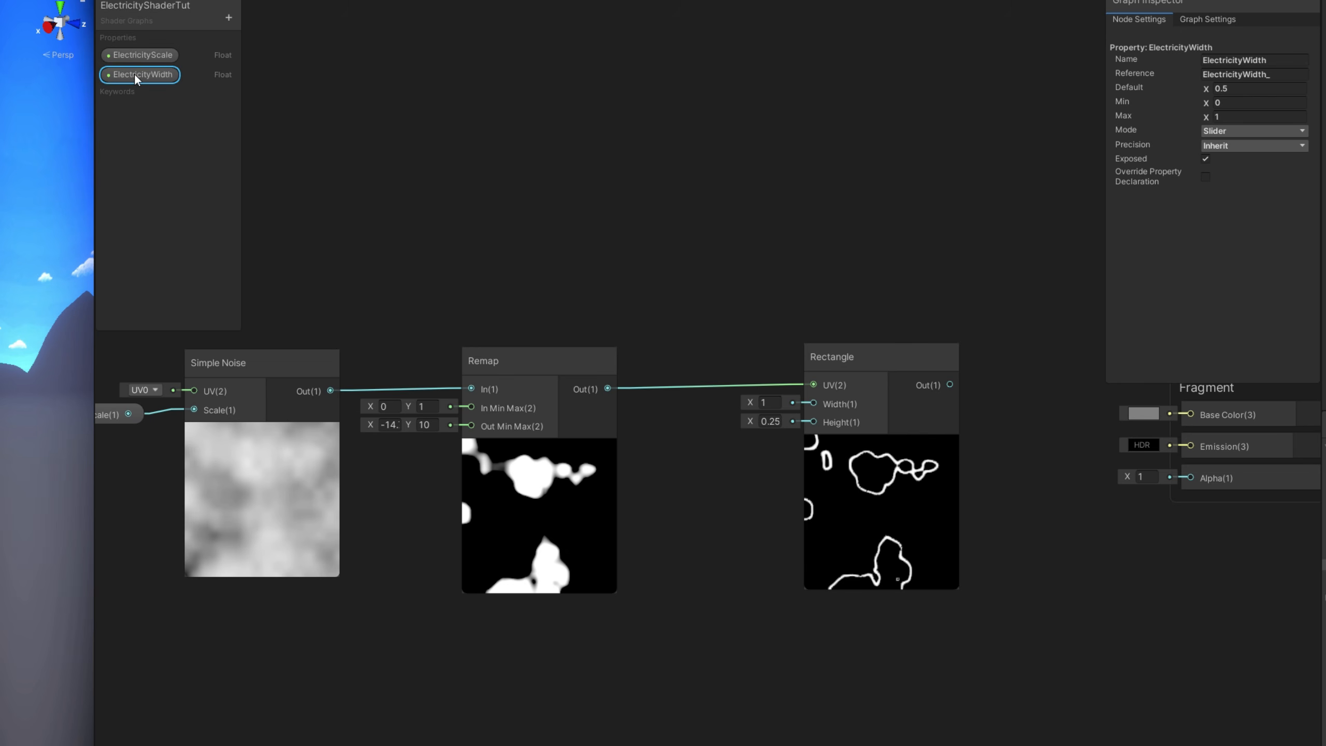
- Place the ElectricityWidth property below the Remap node and try Rectangle Height values of about -0.9 and 1.69
drag(135, 78, 546, 689)
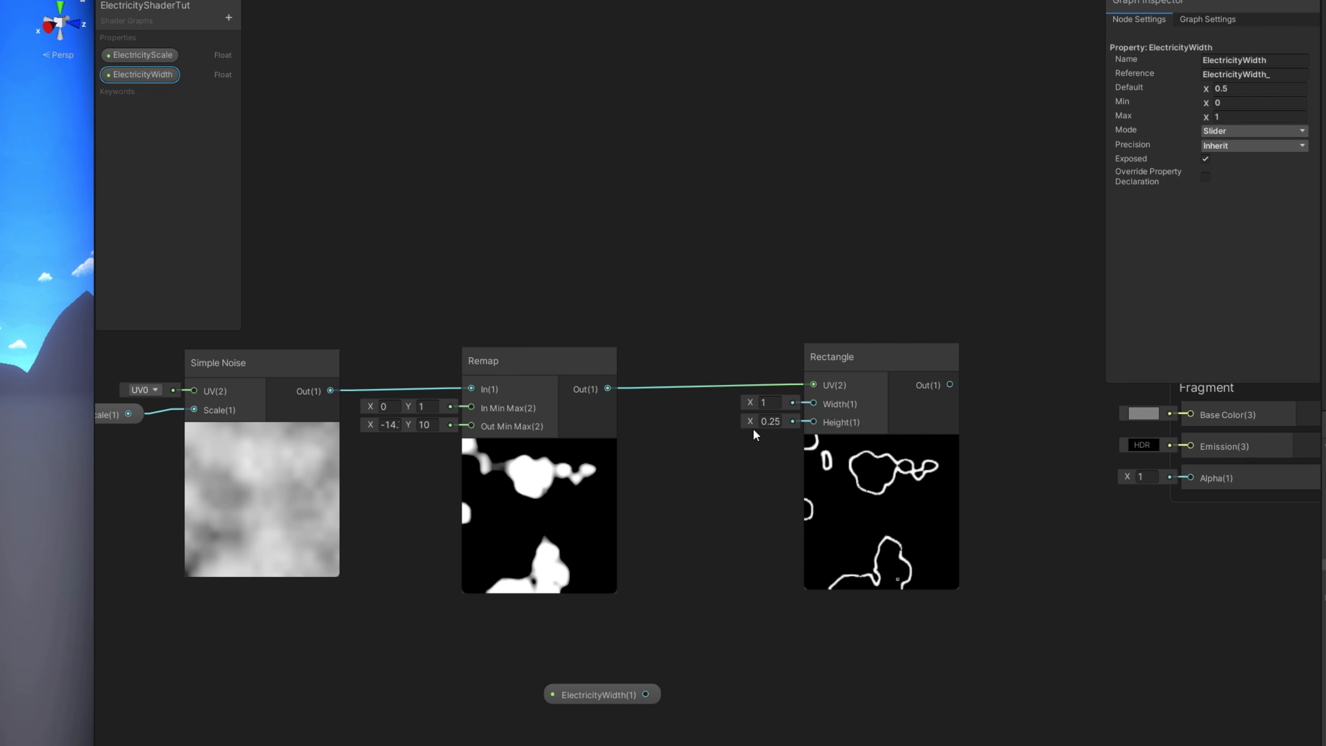
drag(755, 435, 739, 428)
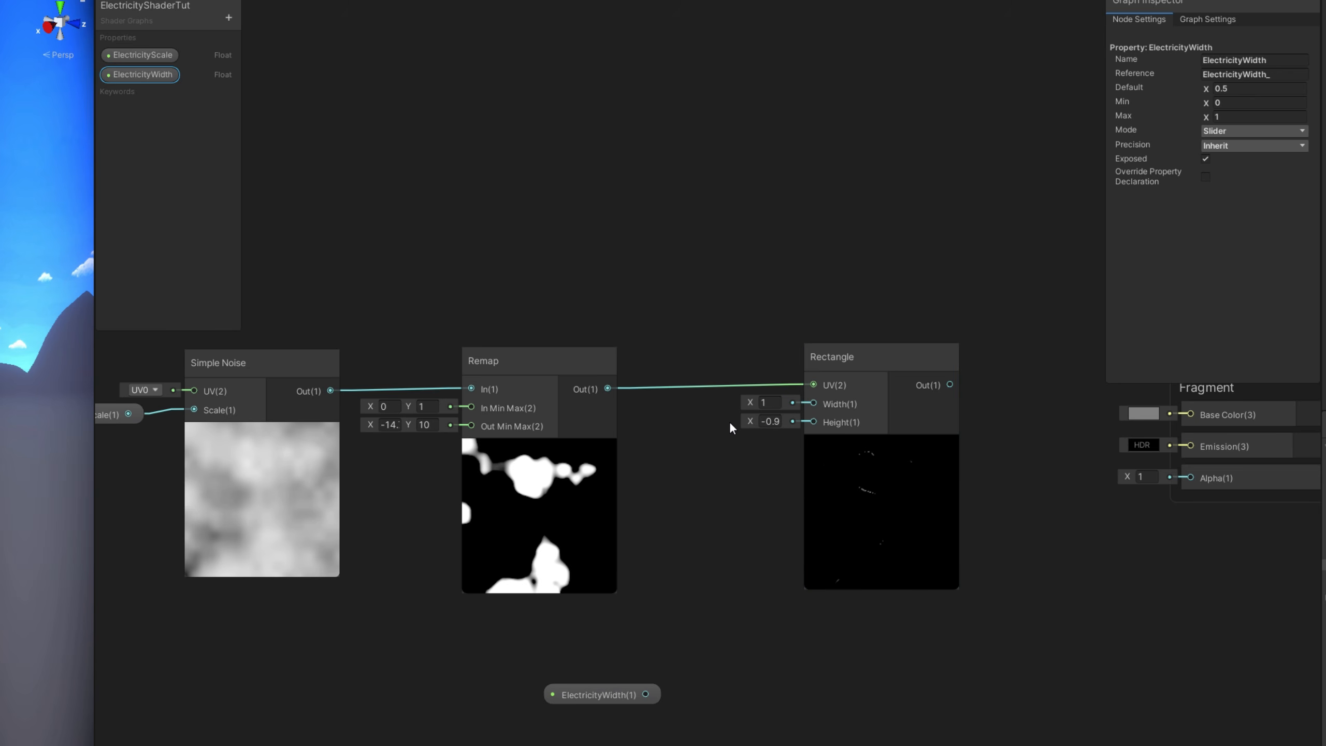
drag(729, 429, 780, 431)
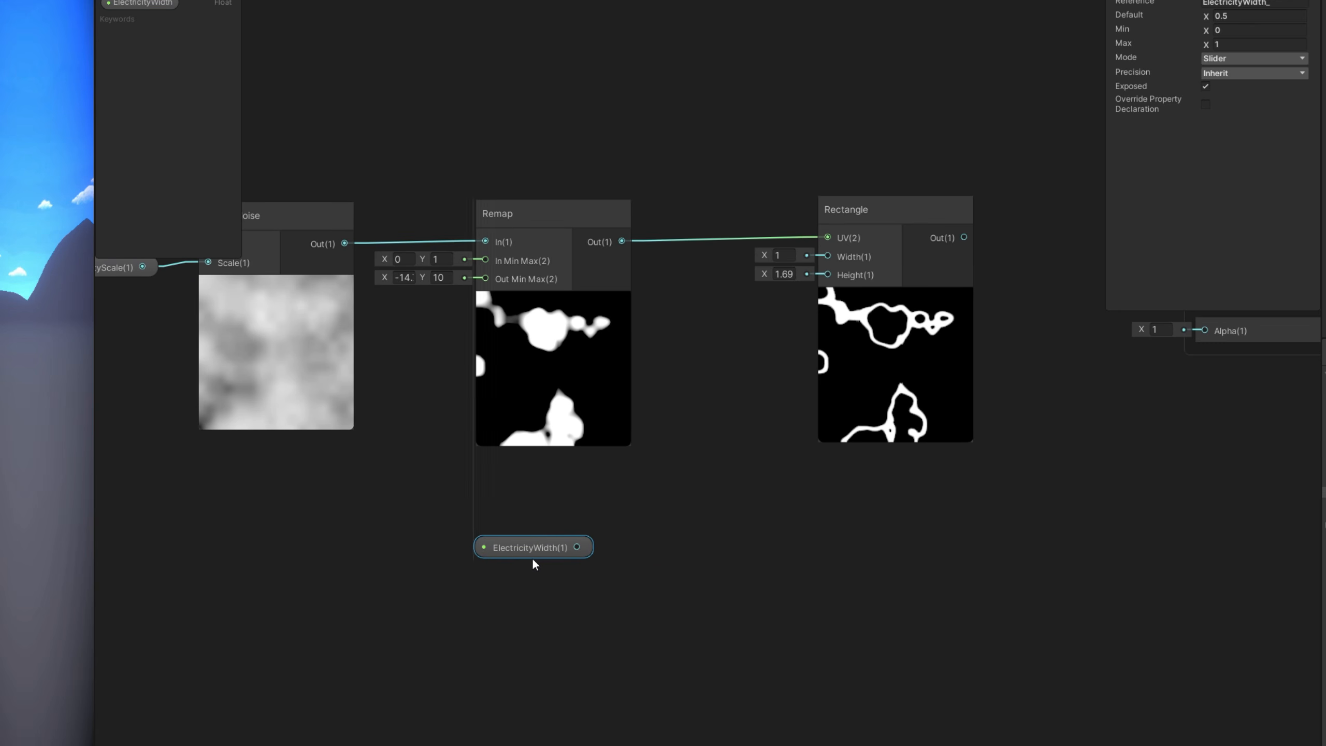
- Connect ElectricityWidth to a new Remap node, setting its In Min Max X to 0 and Out Min Max X to -1
drag(576, 547, 747, 539)
text(Remap)
key(Return)
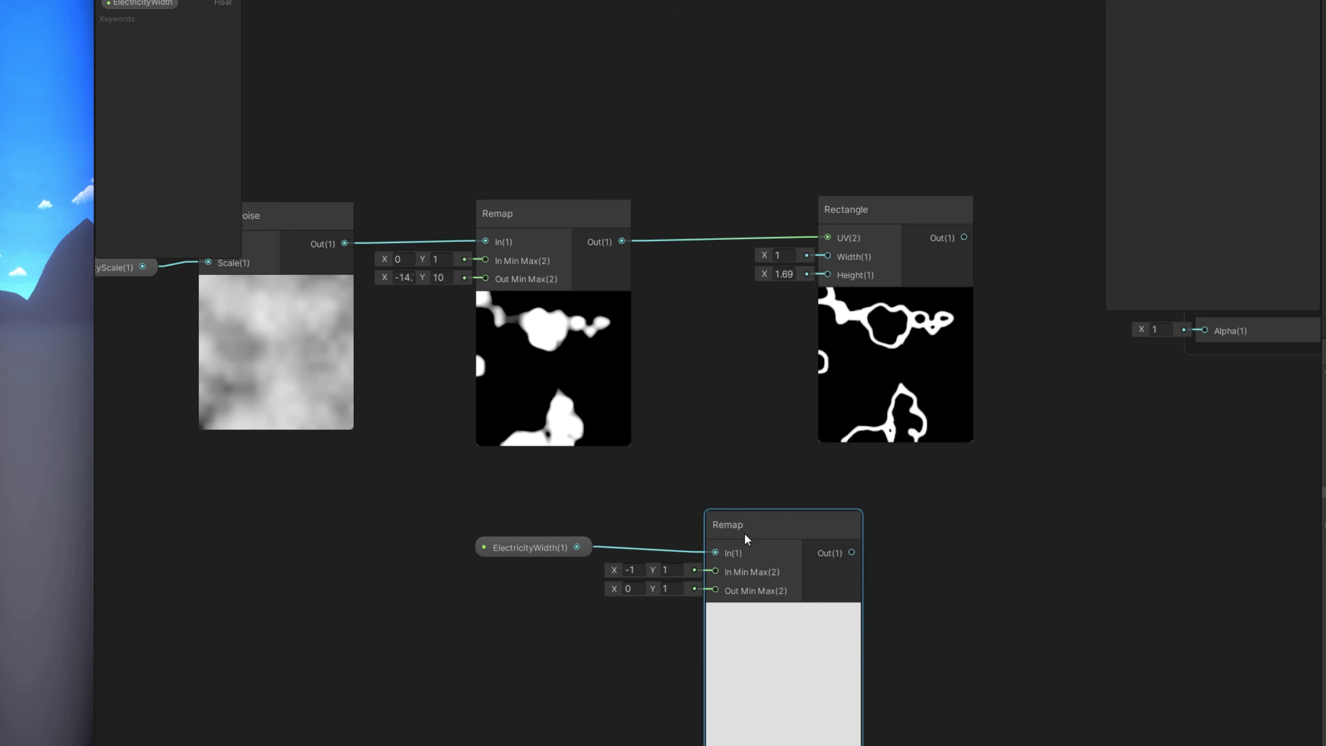
text(0)
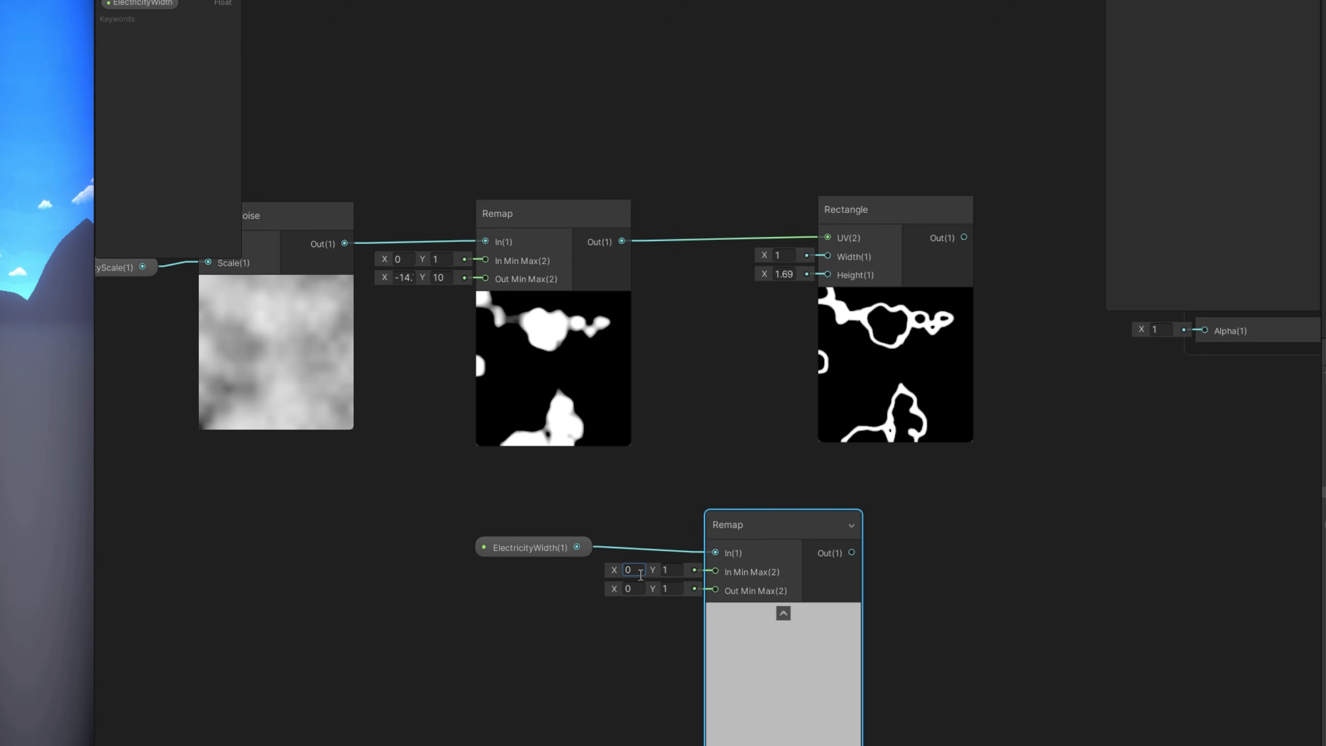
click(644, 590)
text(-1)
- Move the new Remap node closer to ElectricityWidth, connect its output to the Rectangle's Height input and collapse its preview
drag(774, 537, 739, 535)
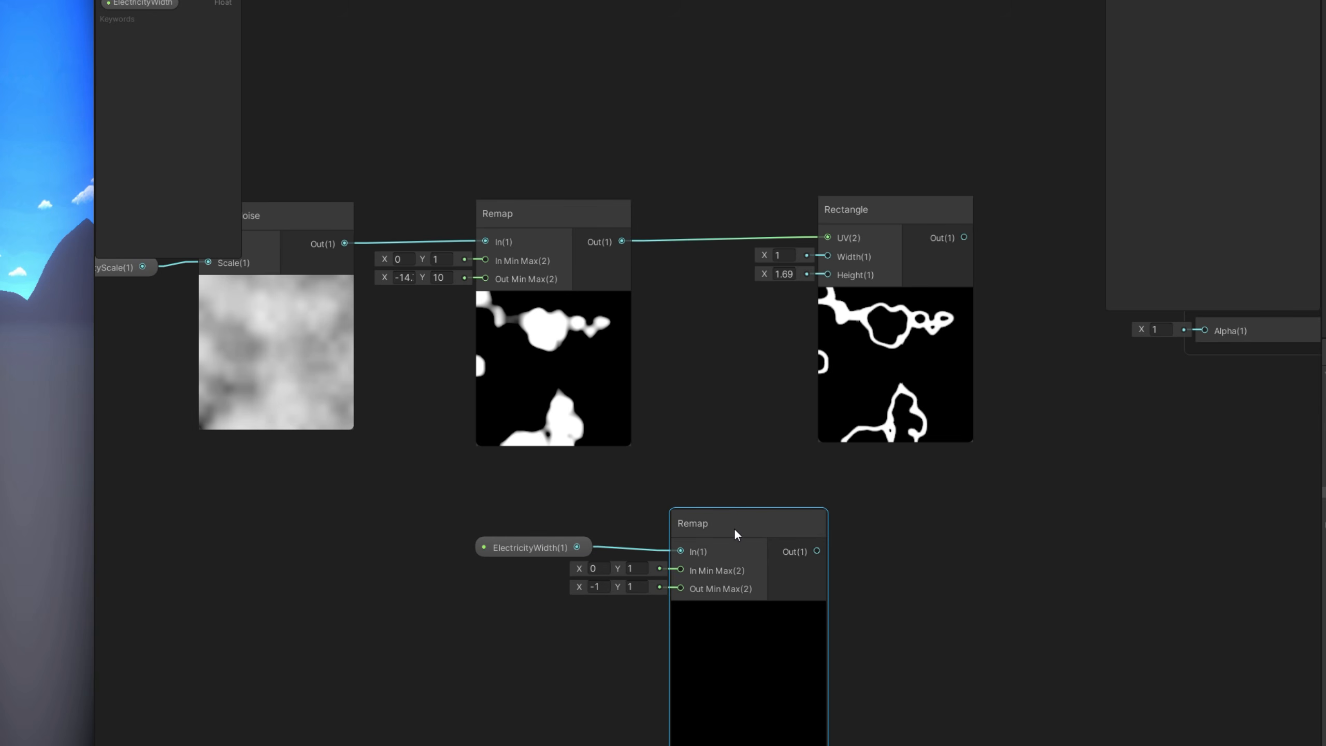
drag(818, 553, 828, 275)
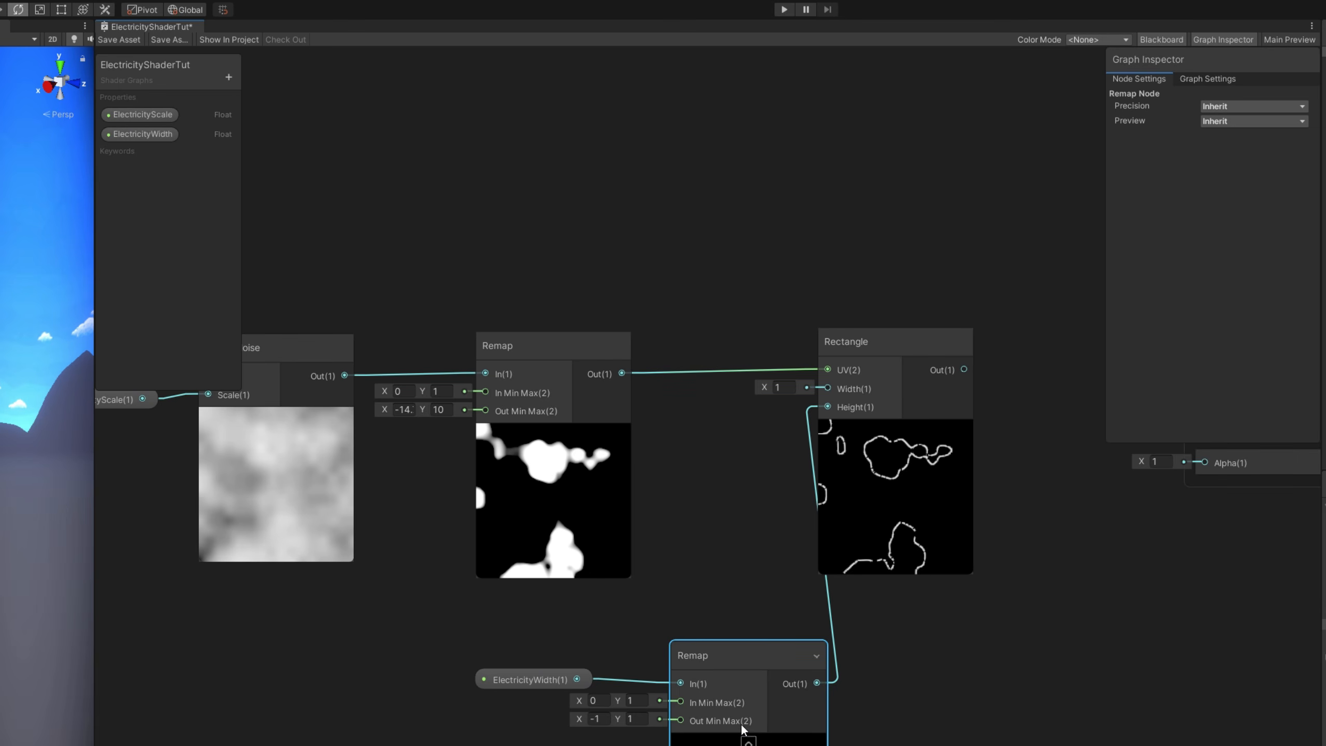
click(747, 740)
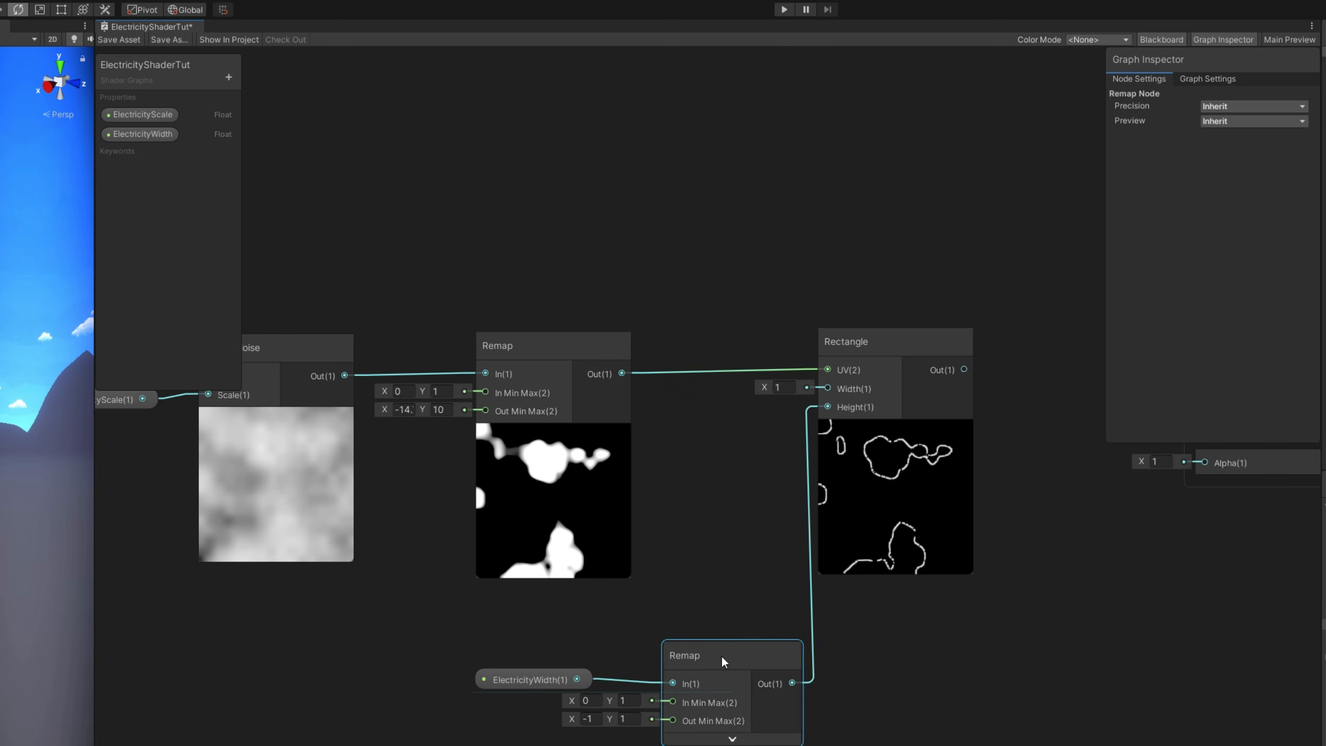
- Try raising the ElectricityWidth property's default value to about 1.08 to test the line thickness
click(138, 133)
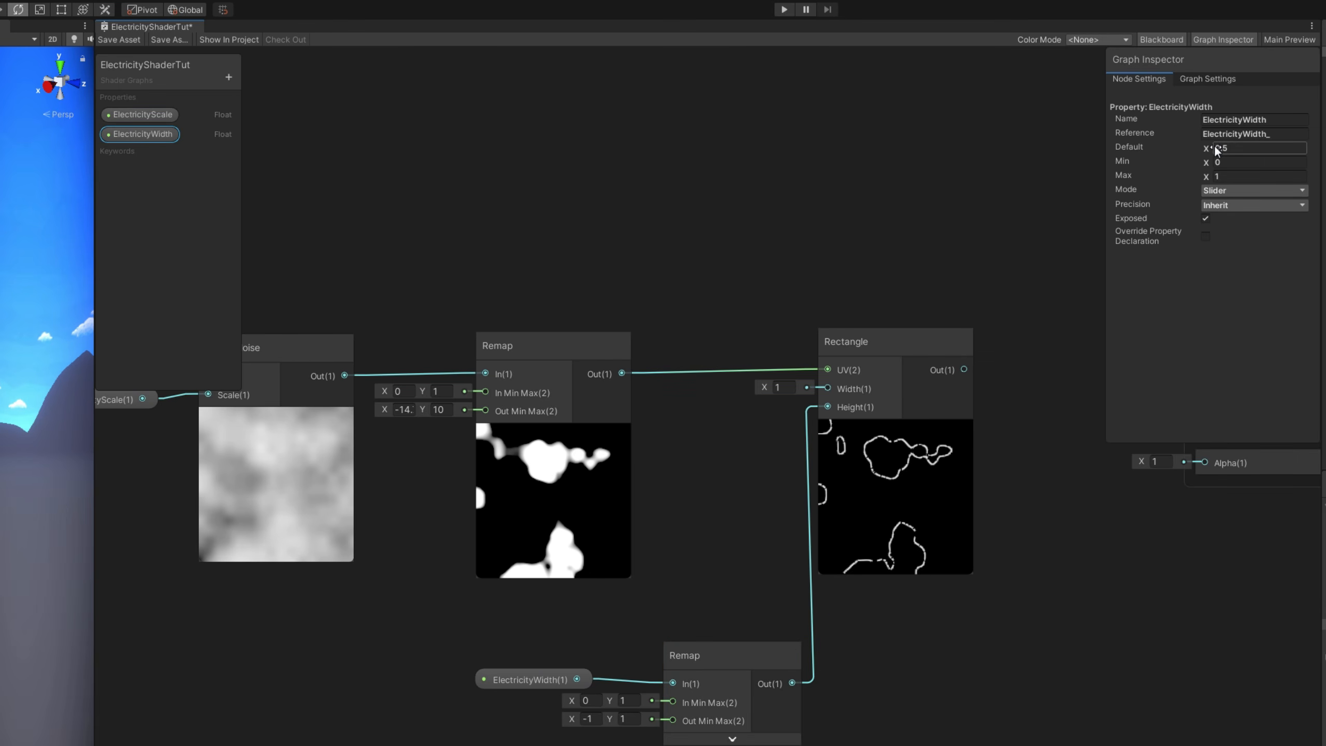
drag(1216, 149, 1234, 158)
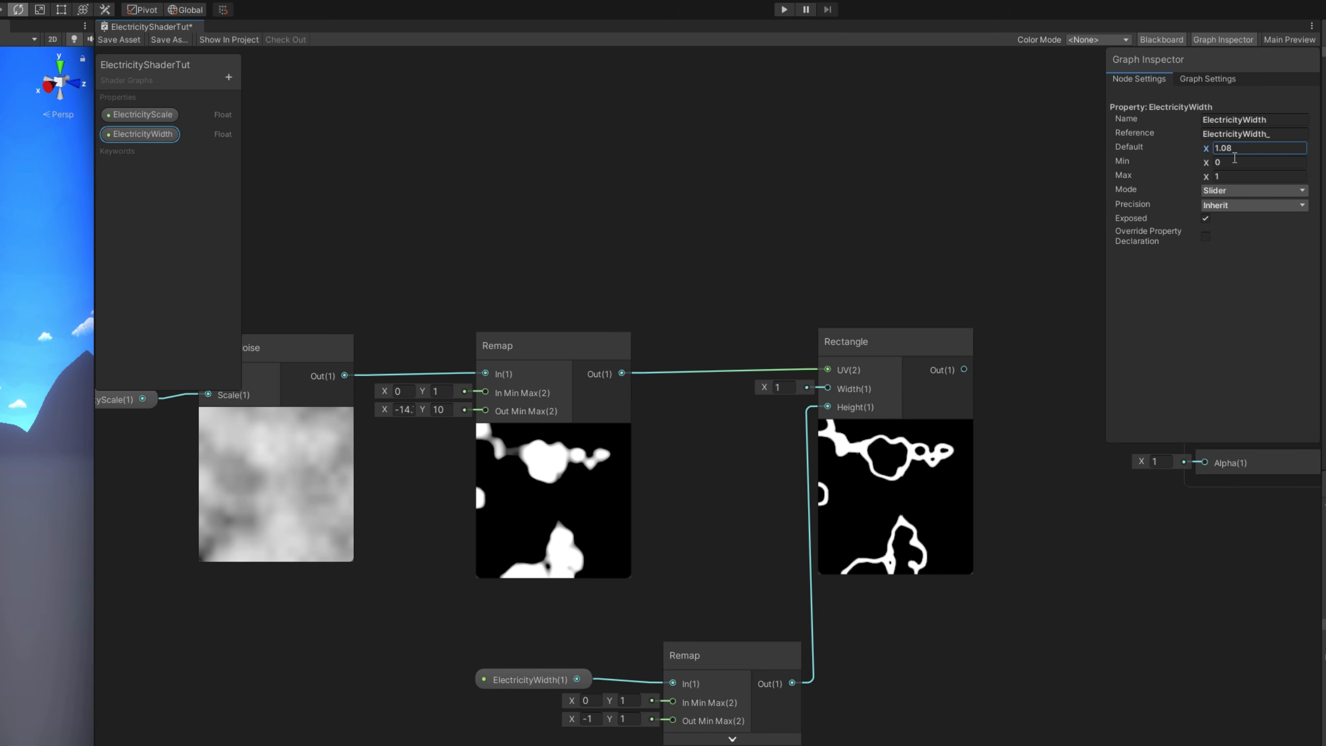
click(1031, 469)
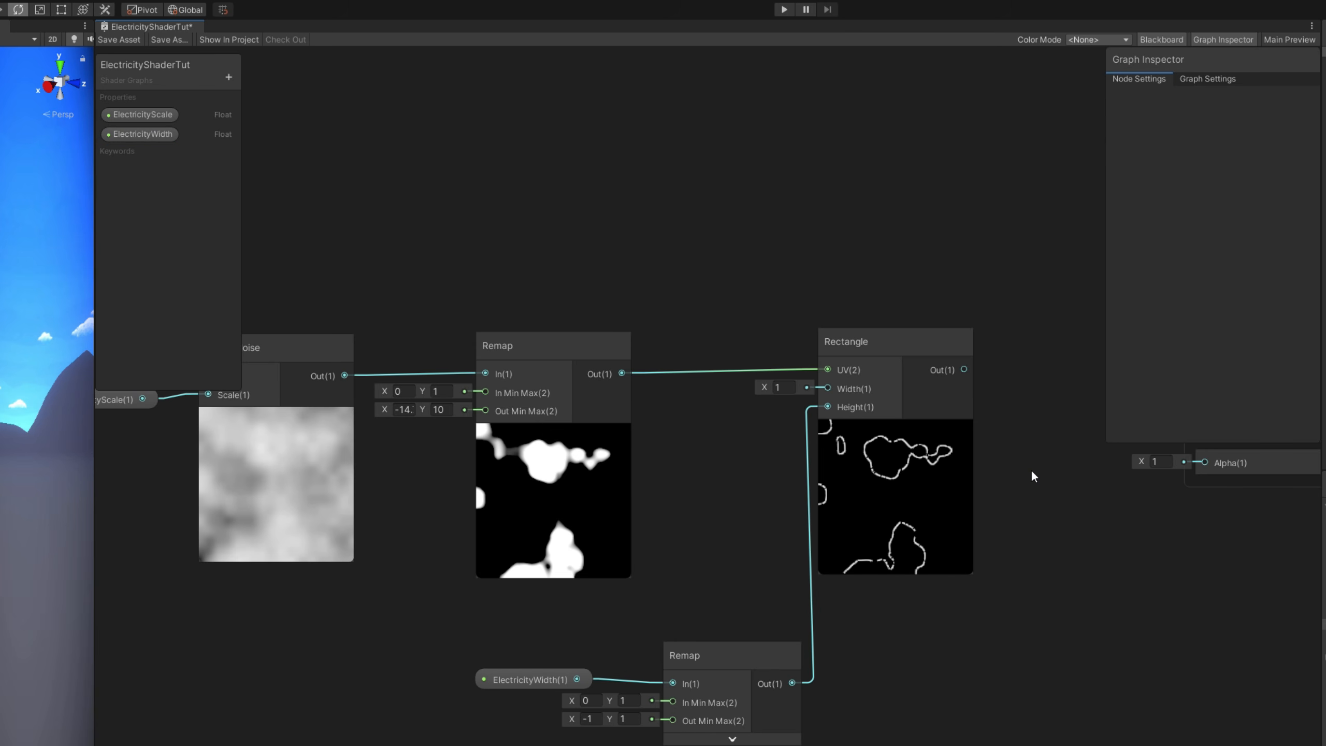
- Move the Vertex and Fragment blocks together farther away from the Rectangle node
scroll(934, 533, down, 3)
scroll(928, 538, down, 1)
middle_drag(1016, 563, 866, 565)
drag(1016, 577, 872, 306)
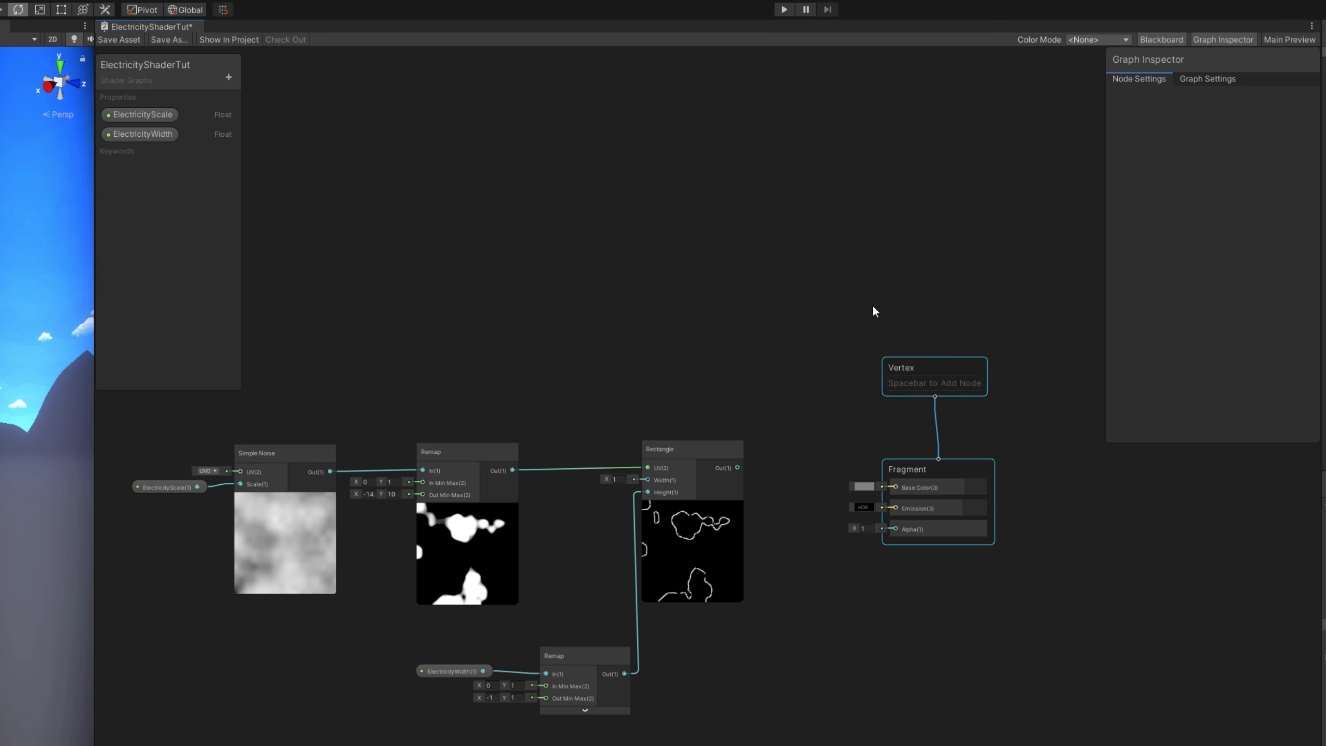
drag(918, 377, 1011, 355)
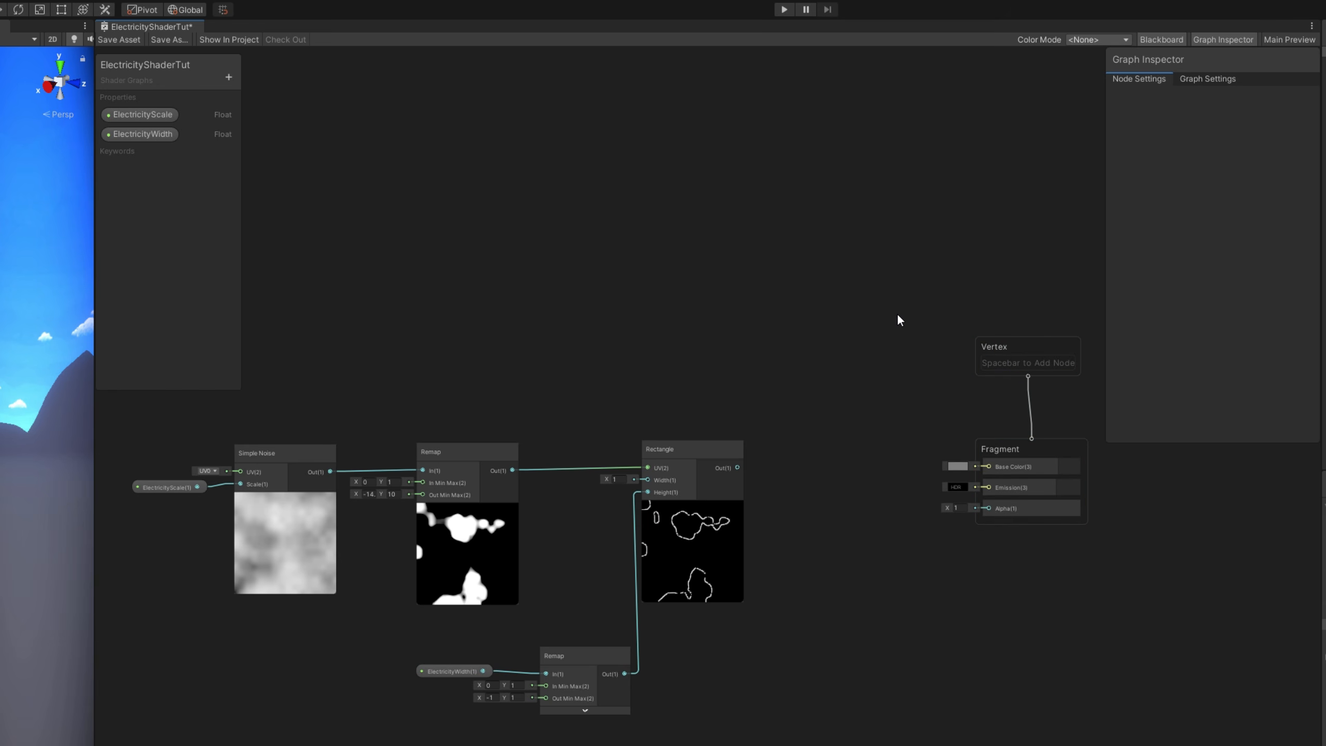
scroll(810, 567, up, 5)
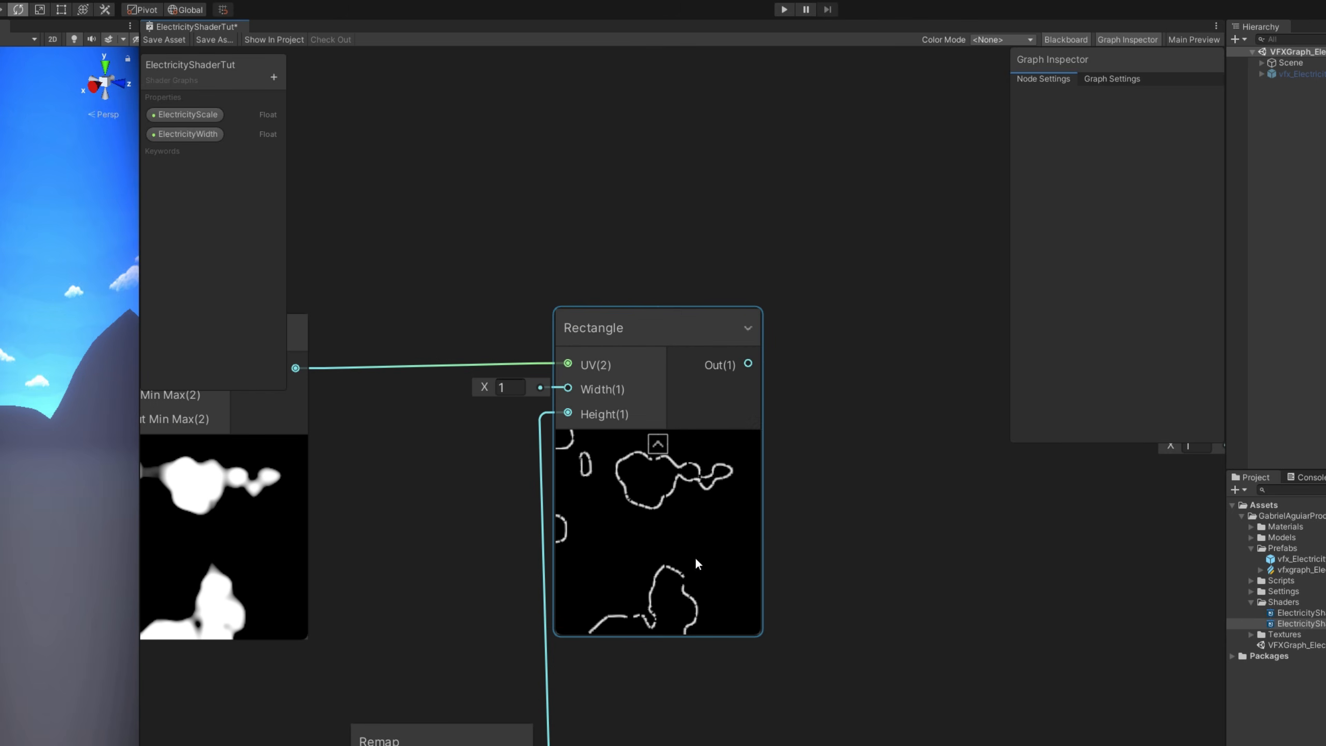
middle_drag(815, 502, 645, 589)
scroll(656, 579, down, 1)
scroll(679, 556, down, 2)
middle_drag(700, 535, 663, 545)
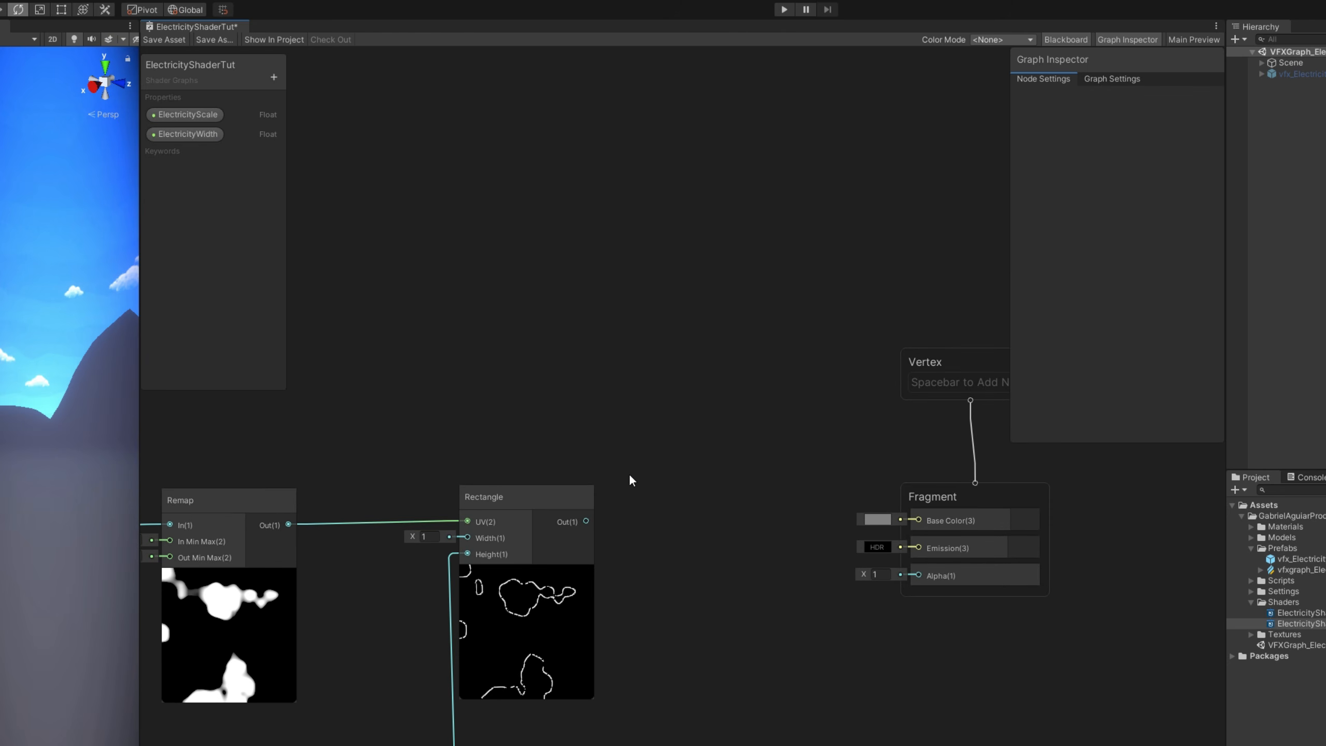
- Add a Polar Coordinates node above the Rectangle node and connect its output to a new Split node
key(space)
text(polar)
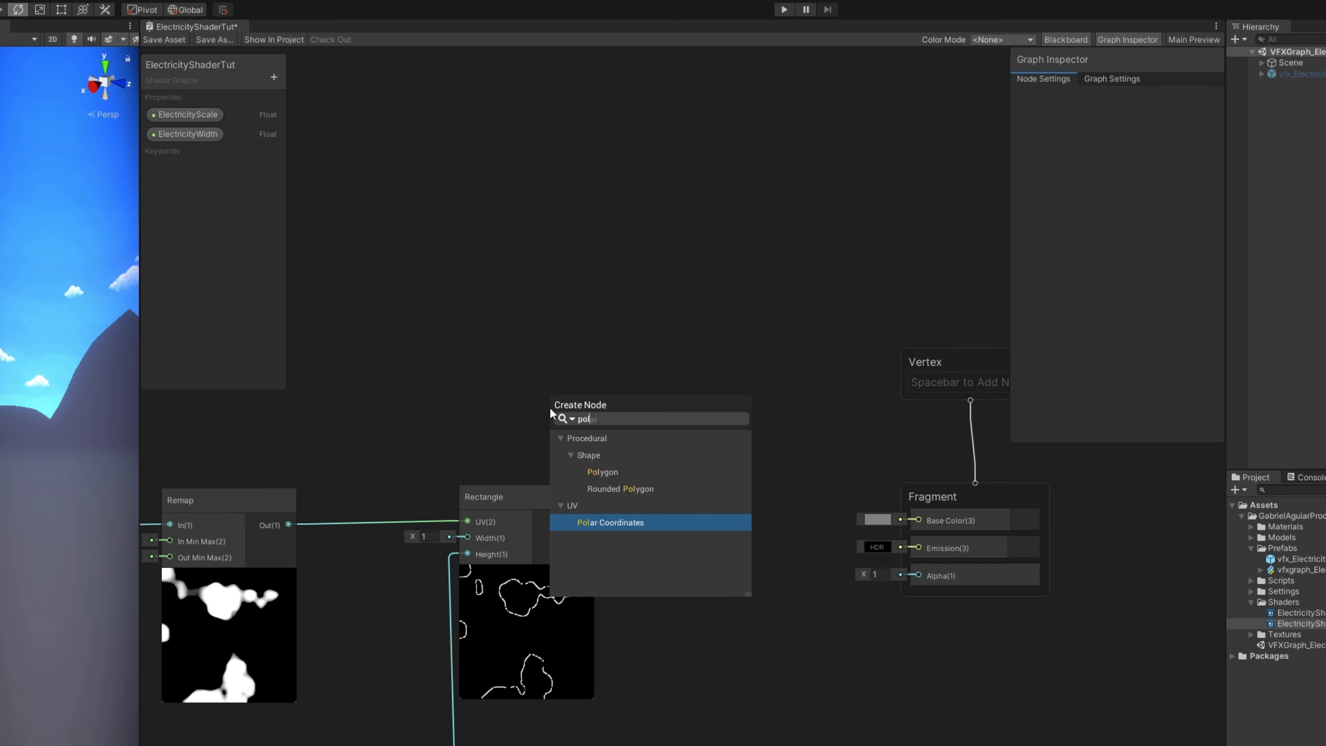
key(Return)
drag(641, 457, 699, 248)
text(split)
key(Return)
- Connect the Split node's R output to input A of a new Multiply node and place it beside the Split
text(mu)
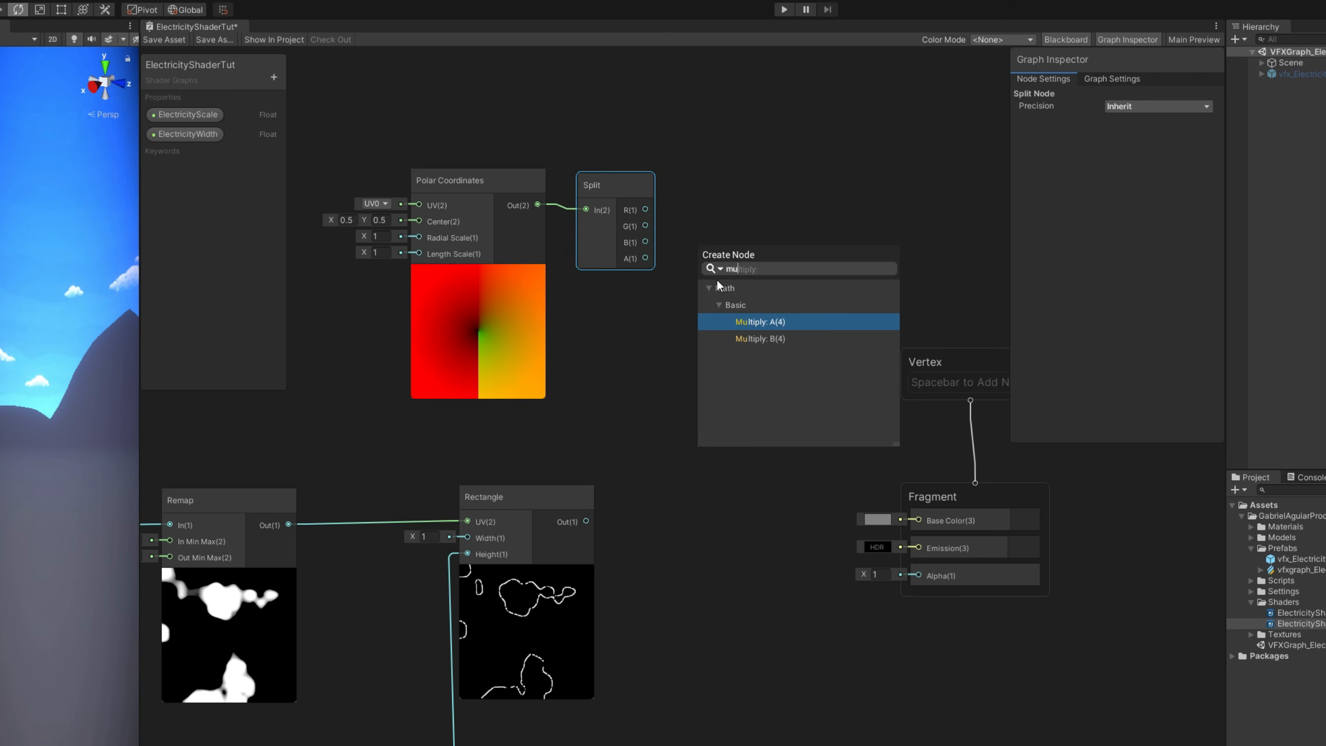
click(751, 322)
drag(748, 303, 821, 189)
- Insert a One Minus node between the Split's R output and the Multiply's A input, and collapse its preview
drag(646, 209, 711, 152)
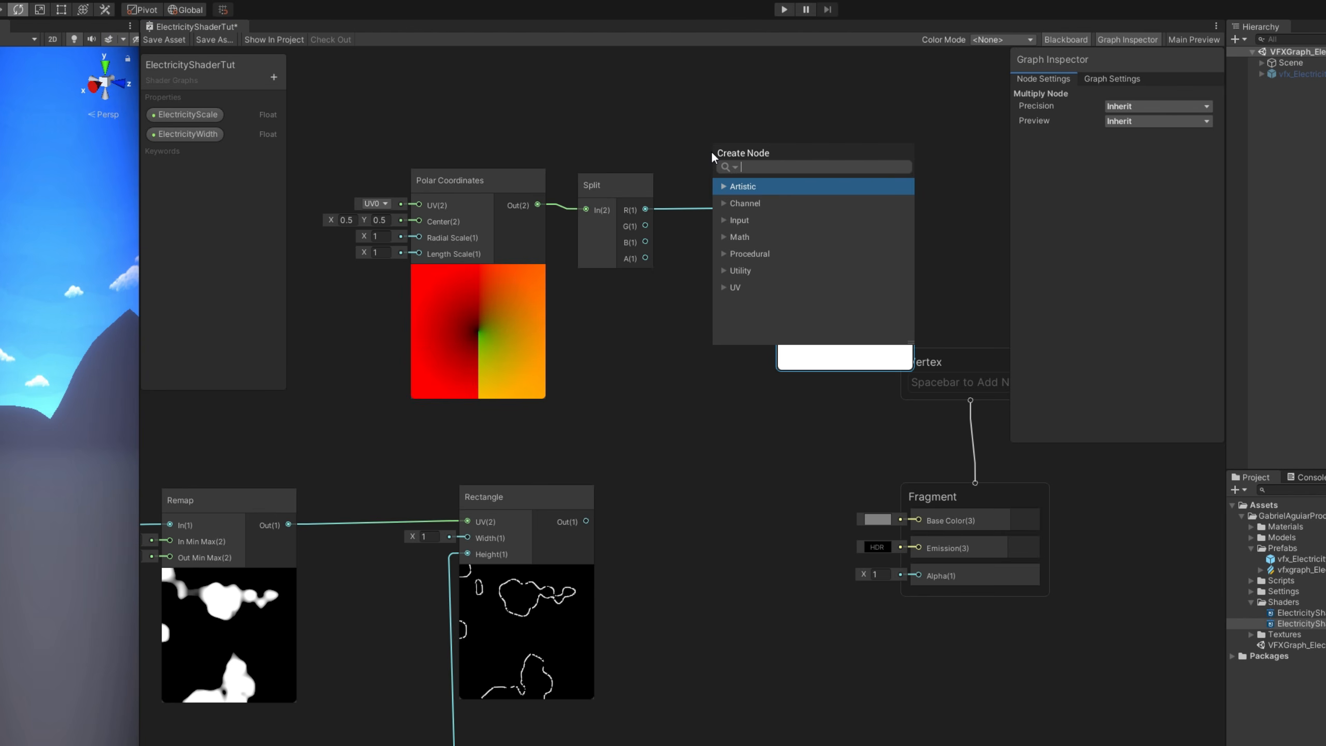
text(one)
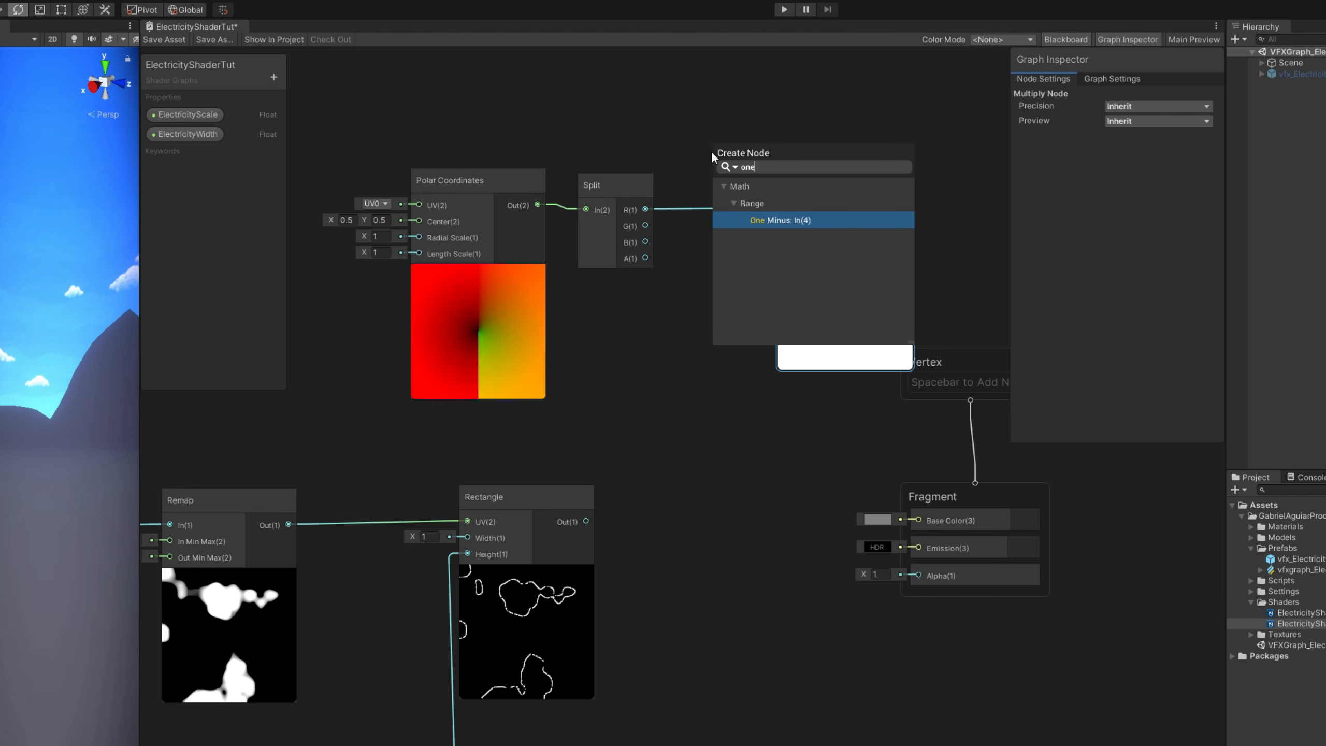
key(Return)
click(744, 167)
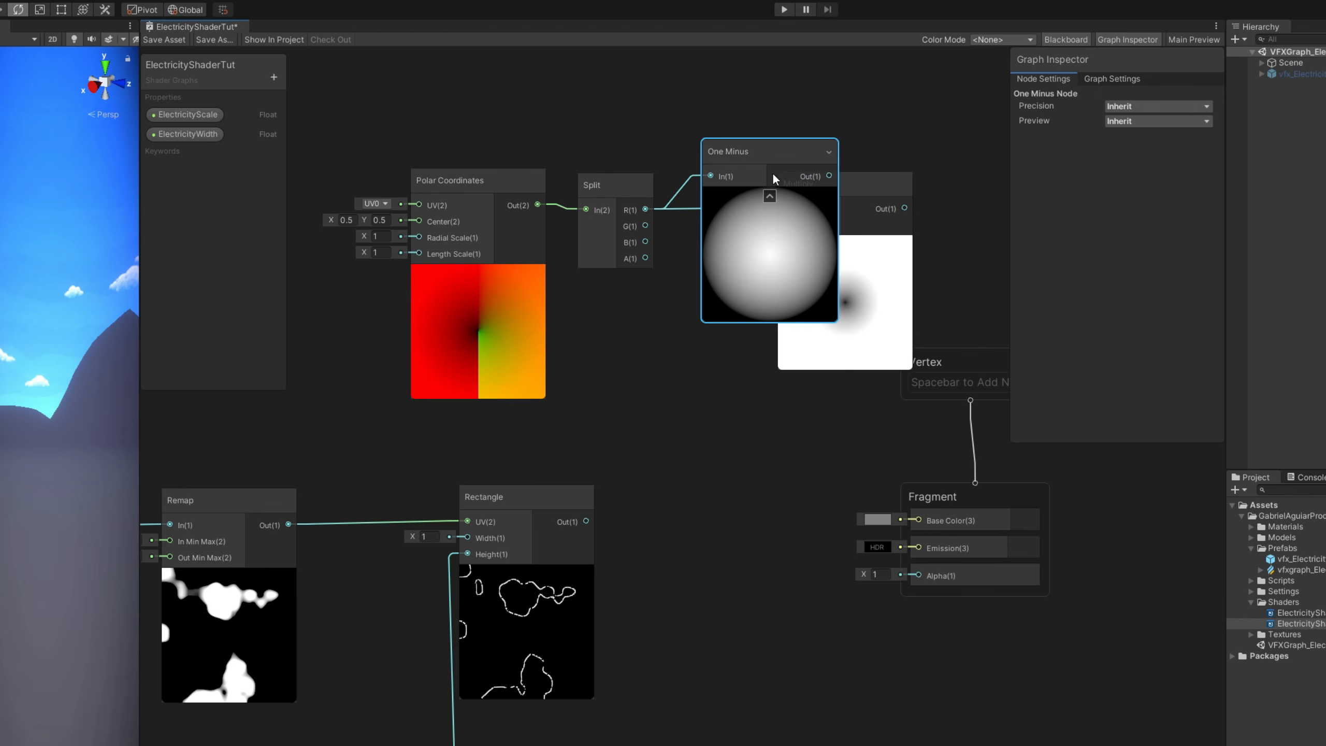
click(856, 200)
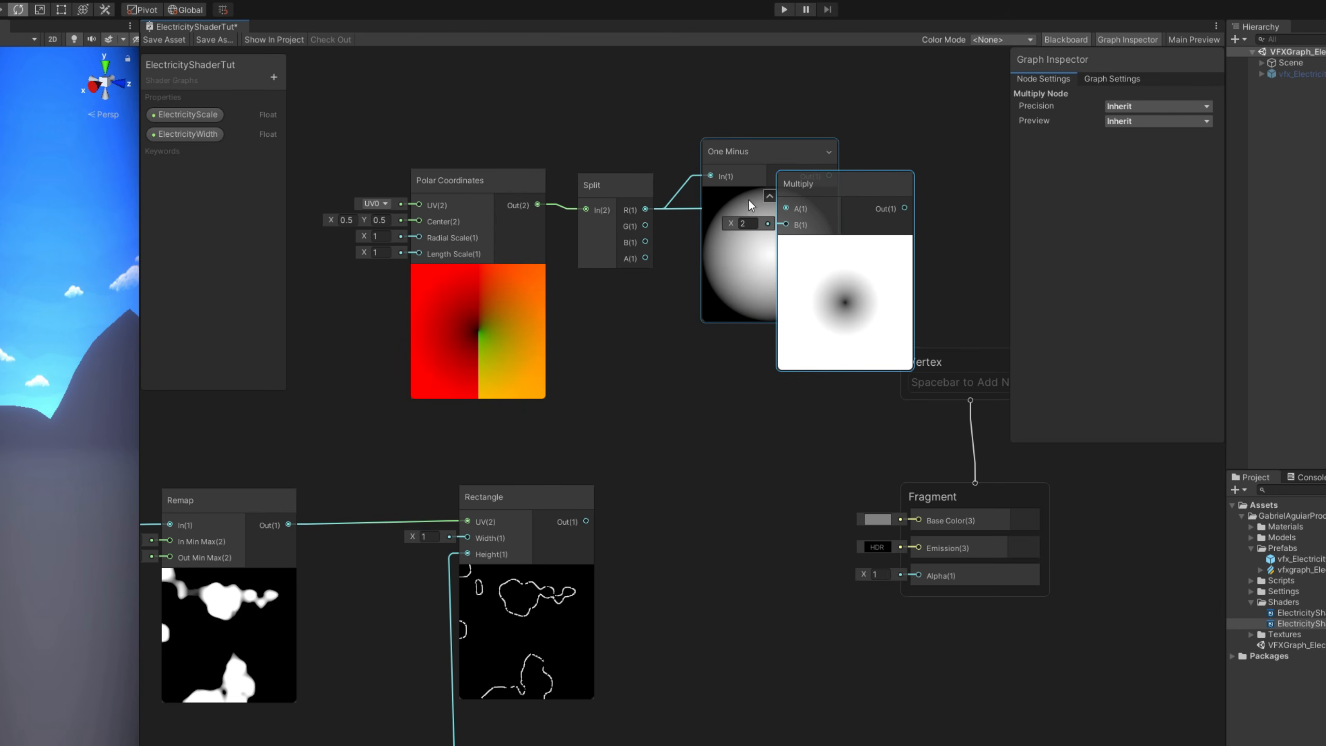
click(770, 194)
drag(724, 194, 786, 208)
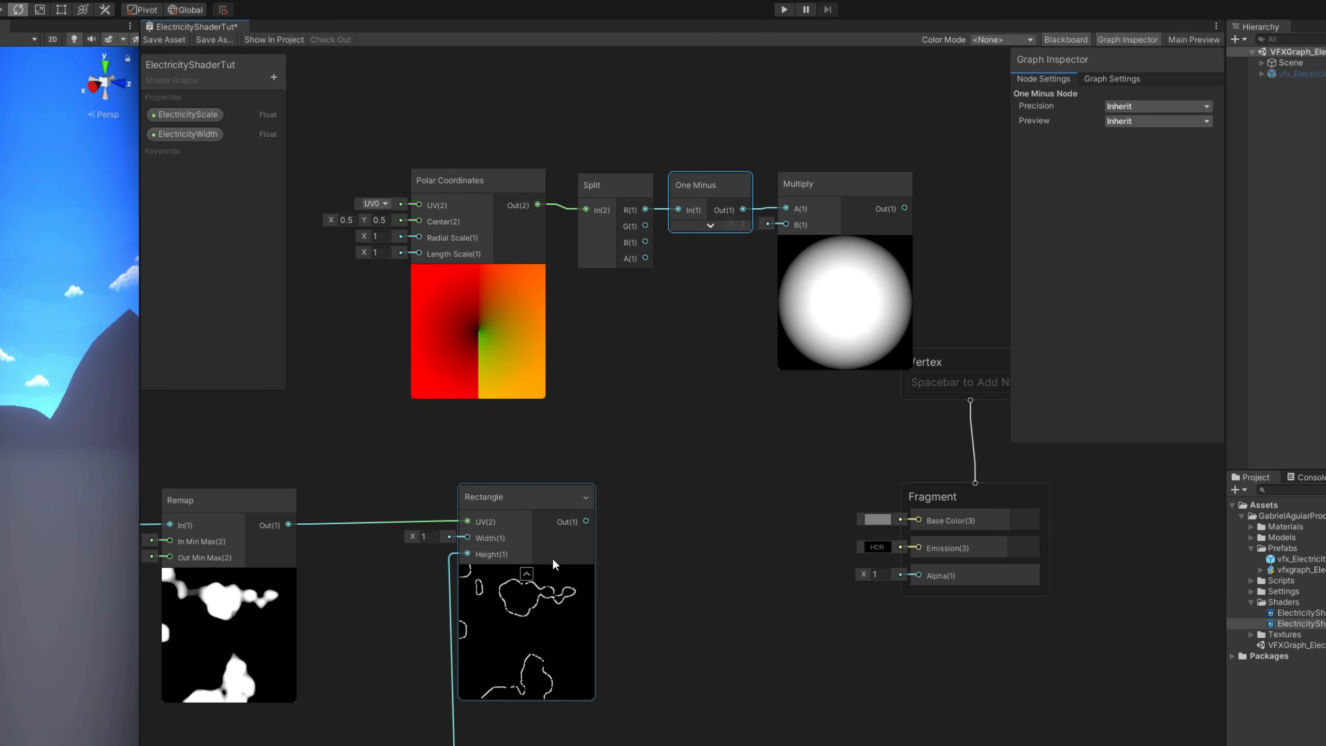
- Connect the Rectangle's output to the Multiply's B input and rearrange the Polar Coordinates, Split, One Minus and Multiply nodes
drag(586, 521, 747, 518)
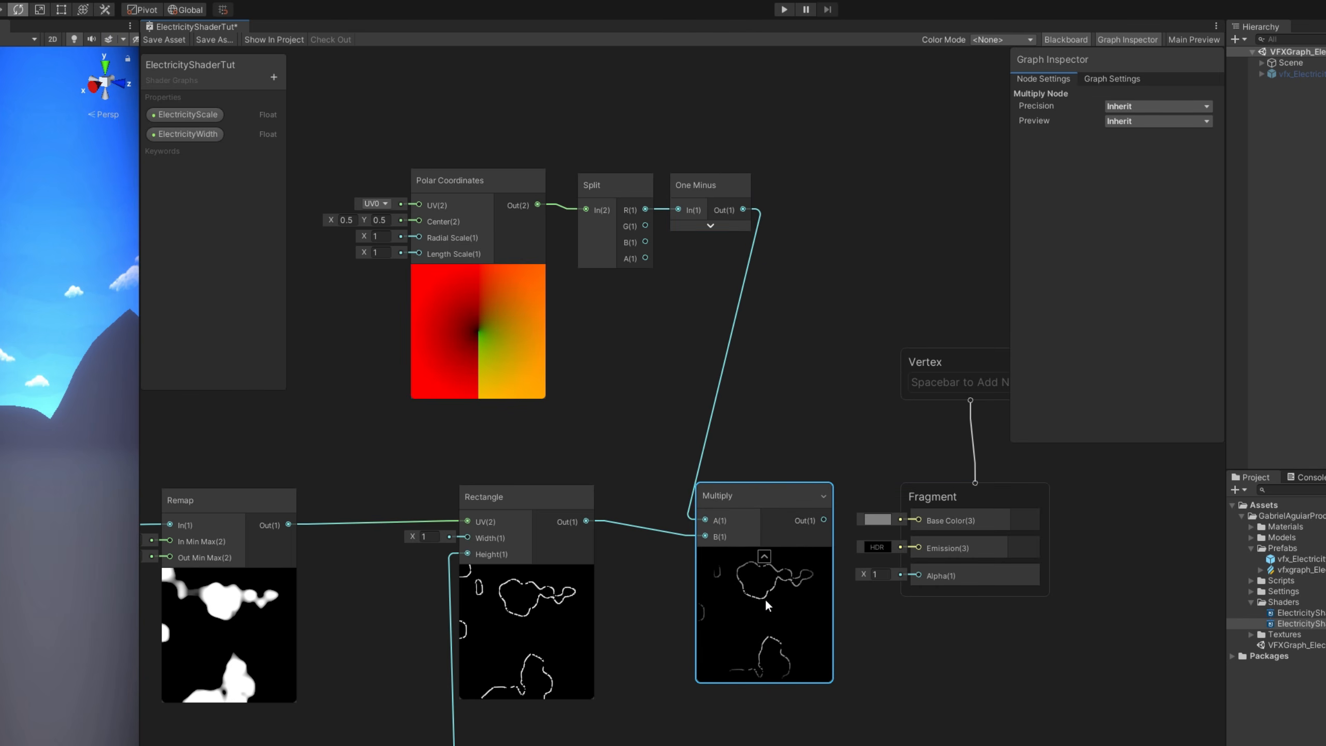
drag(716, 151, 528, 235)
drag(707, 195, 606, 202)
drag(764, 521, 764, 507)
- Move the Vertex and Fragment blocks together farther away from the Multiply node
middle_drag(813, 451, 612, 455)
drag(674, 506, 718, 314)
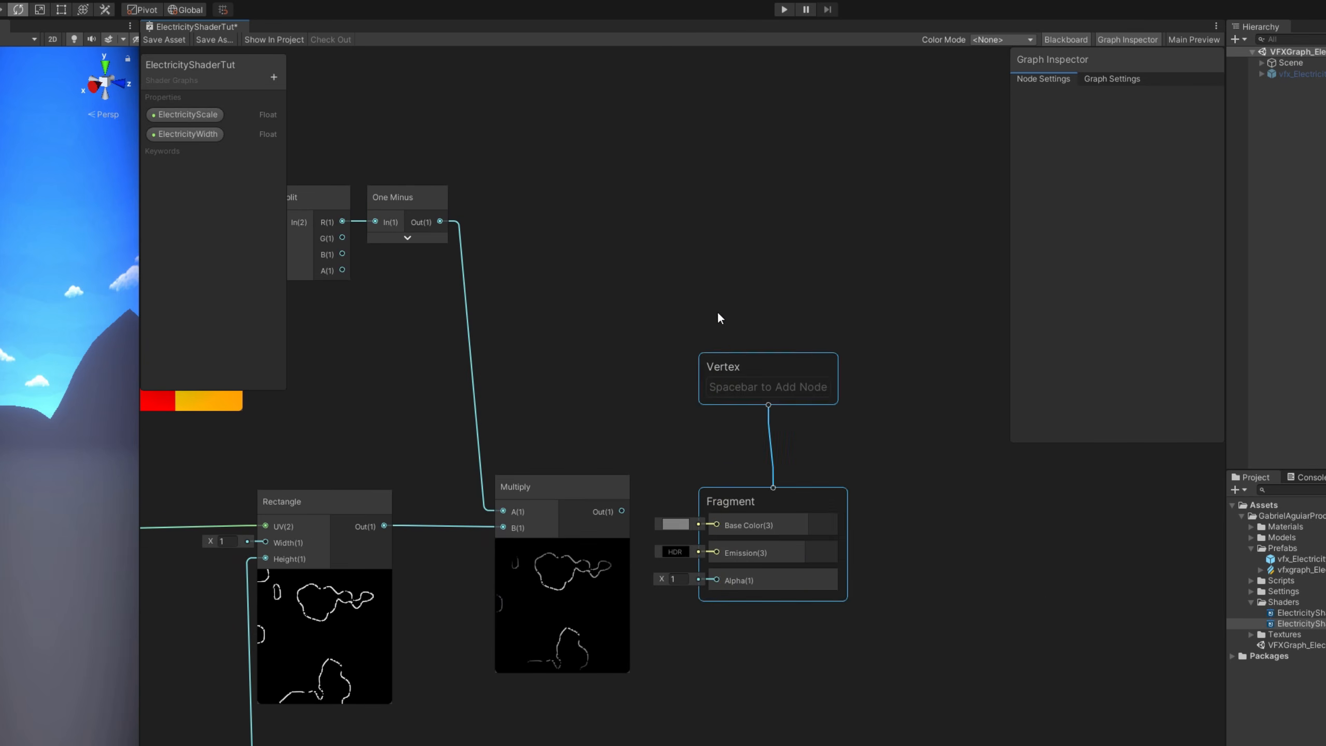
drag(736, 360, 967, 296)
- Add a Color property at the head of the property list with the reference Color_
click(275, 74)
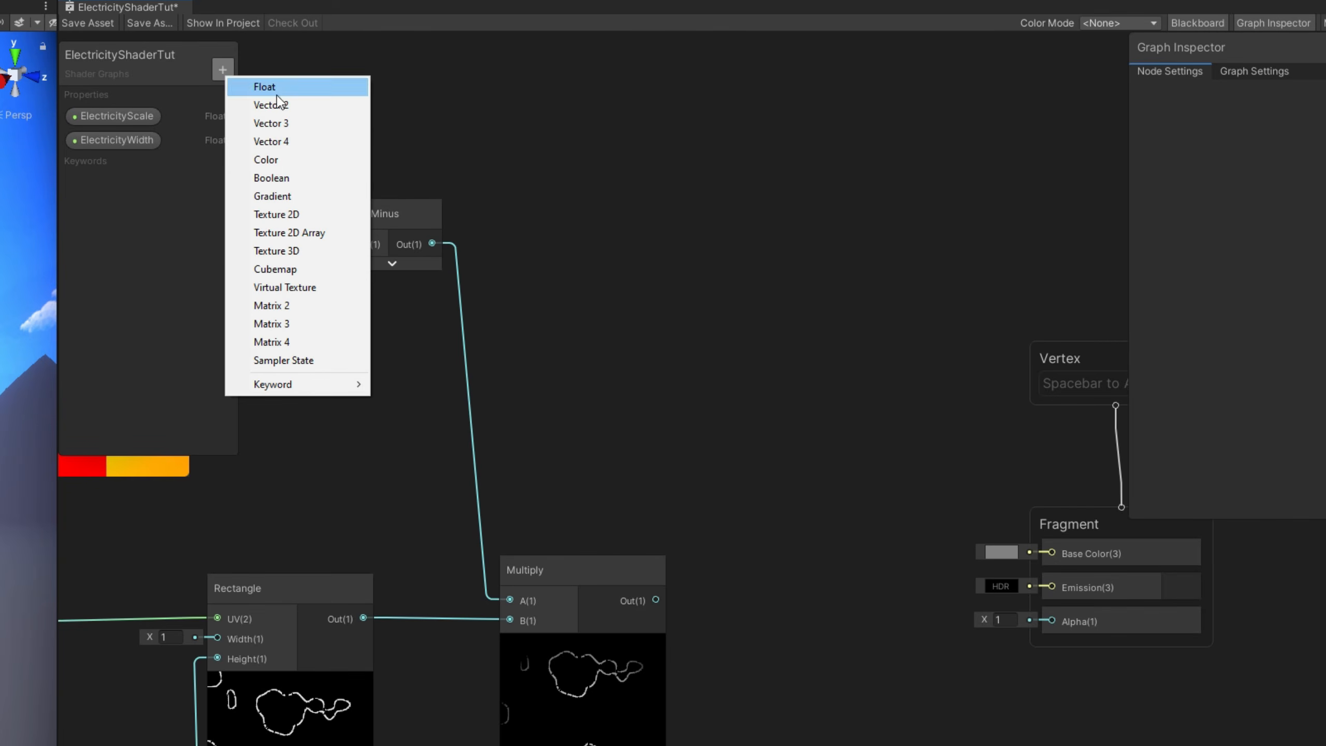
click(296, 150)
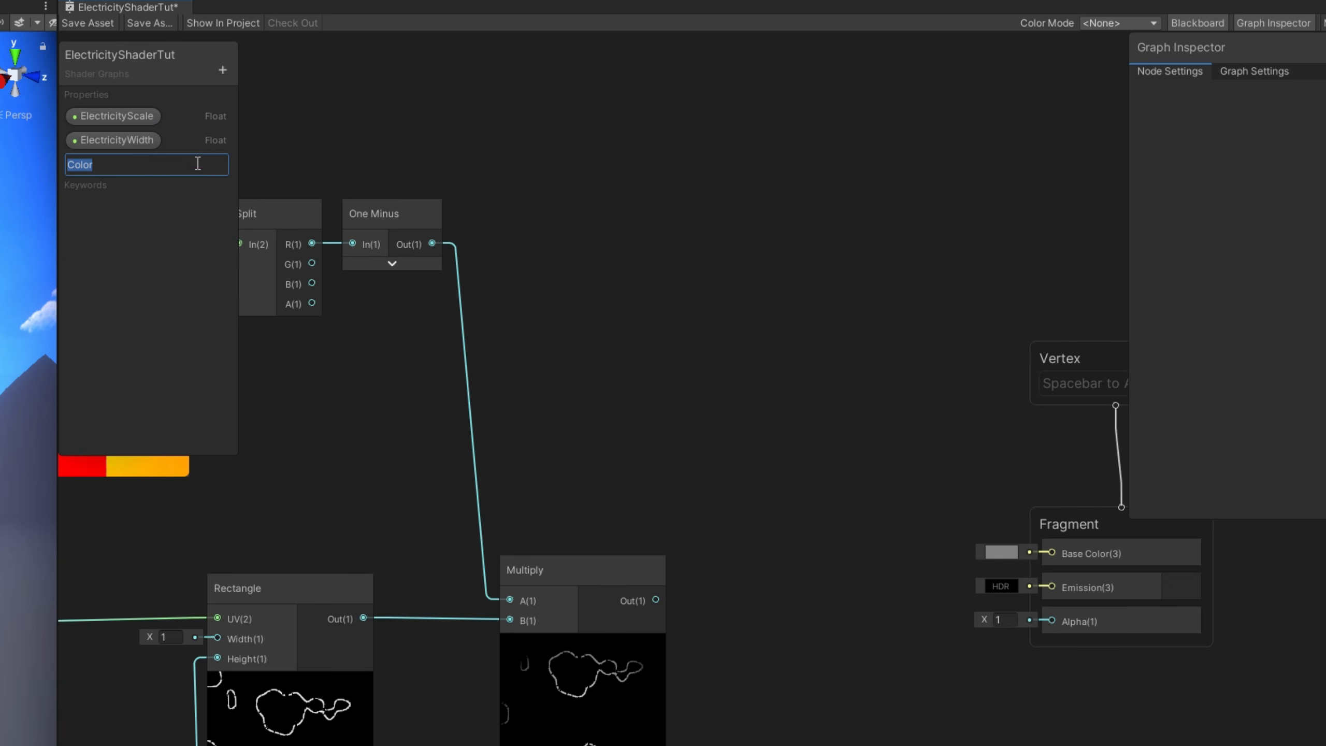
key(Return)
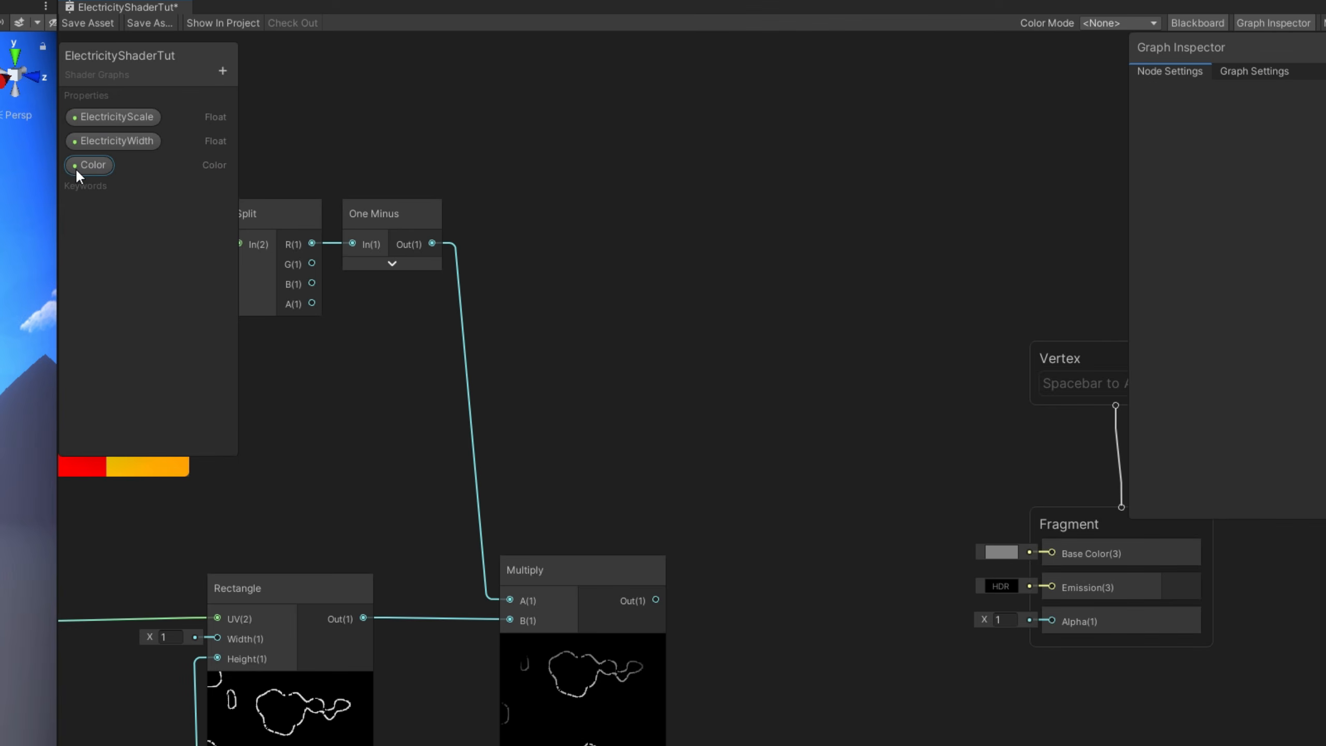
drag(74, 168, 106, 117)
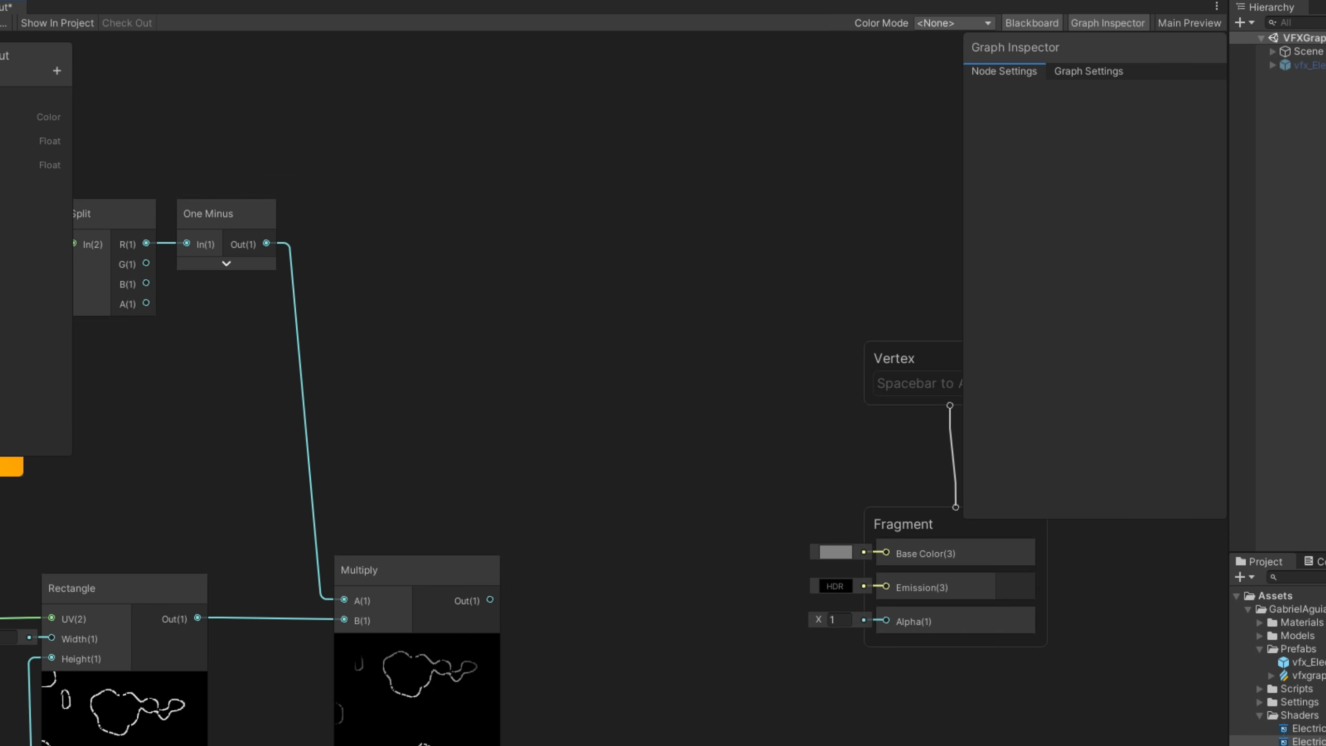
click(1151, 137)
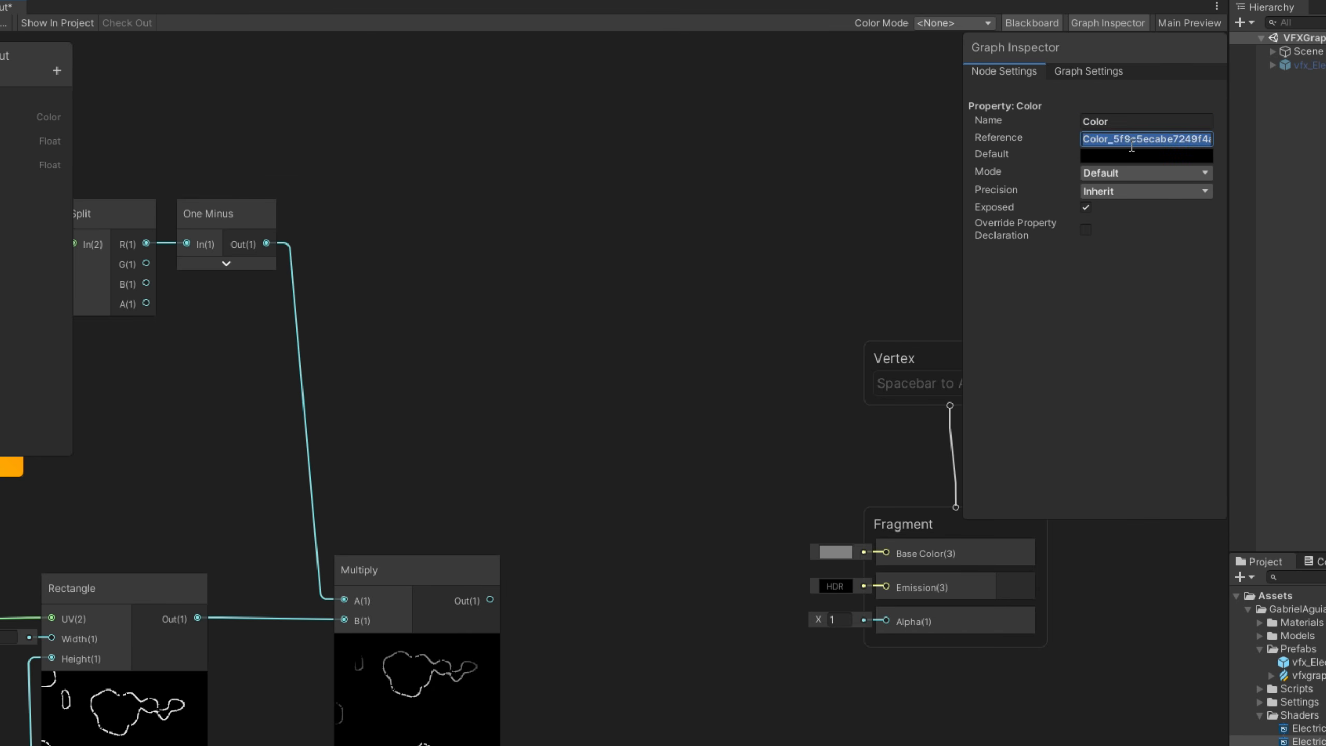
text(Color_)
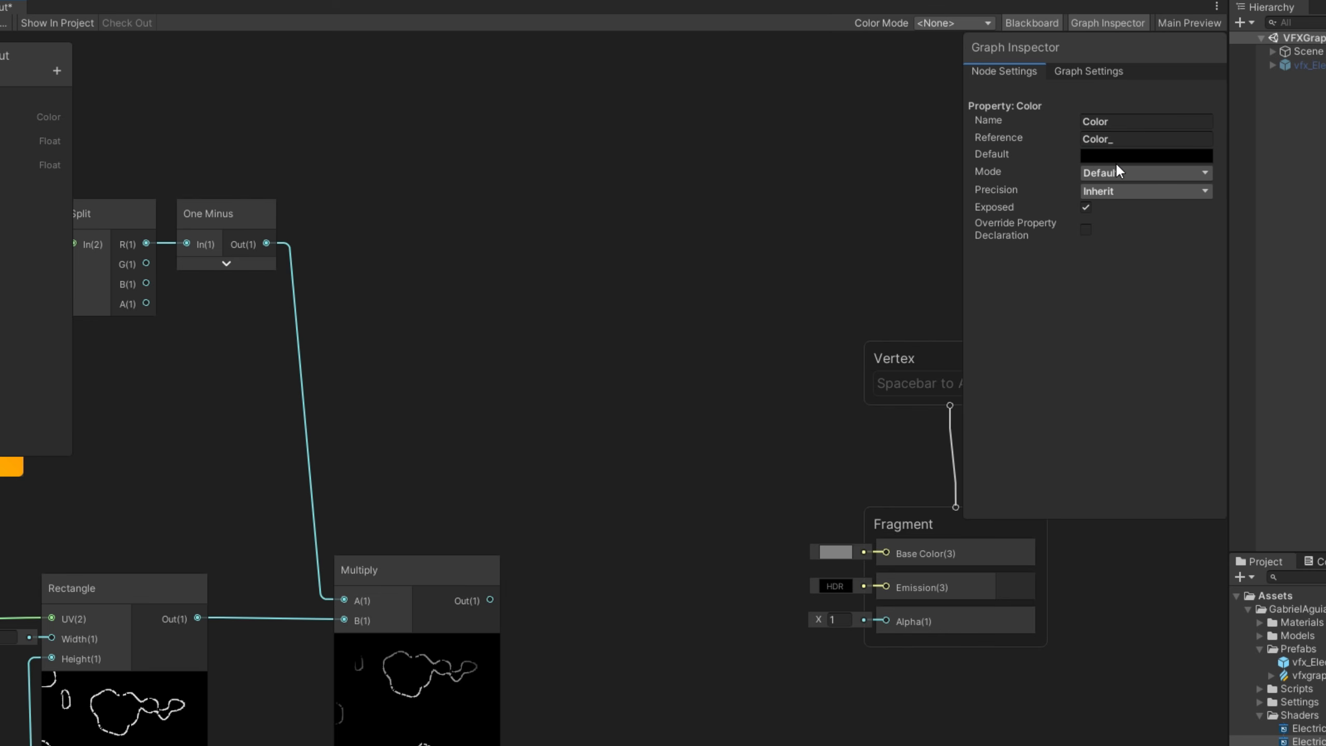
- Set the Color property's default to fully opaque white and its mode to HDR
click(1126, 154)
drag(1201, 272, 1179, 242)
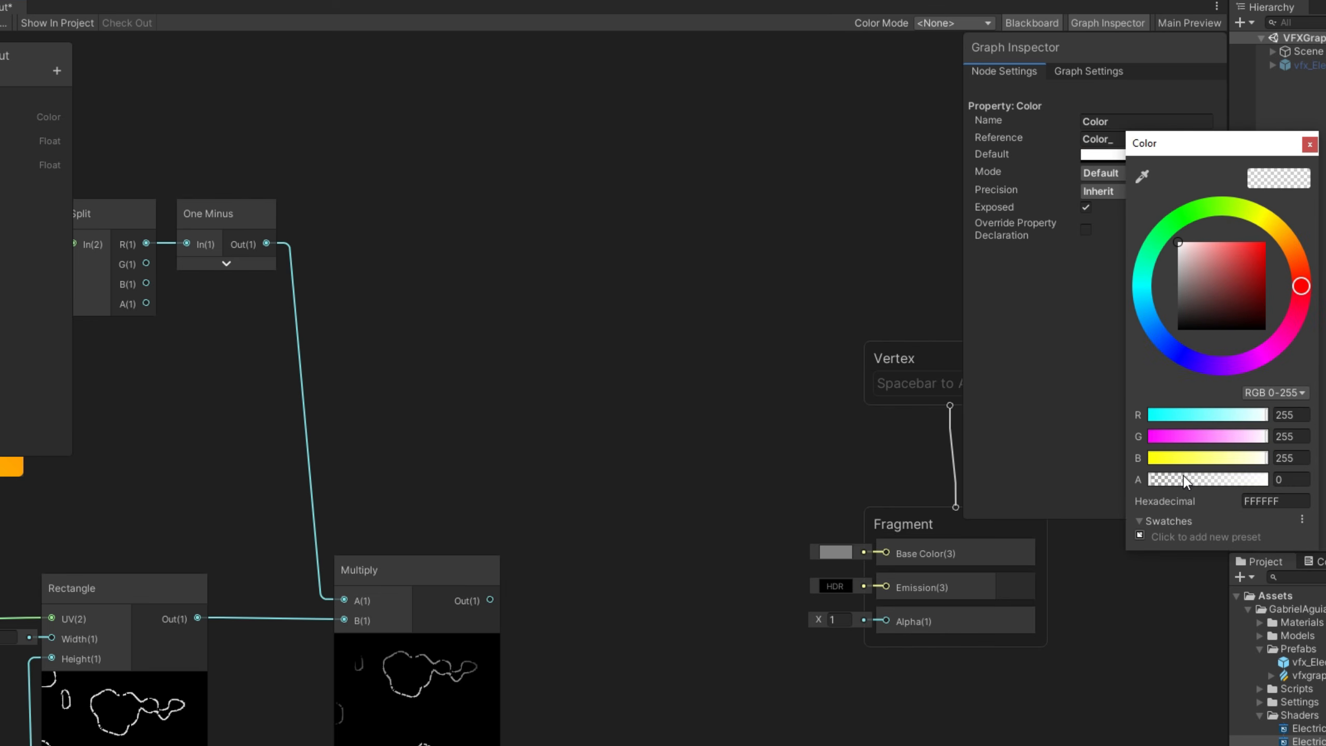
drag(1185, 482, 1269, 480)
click(1310, 145)
click(1156, 173)
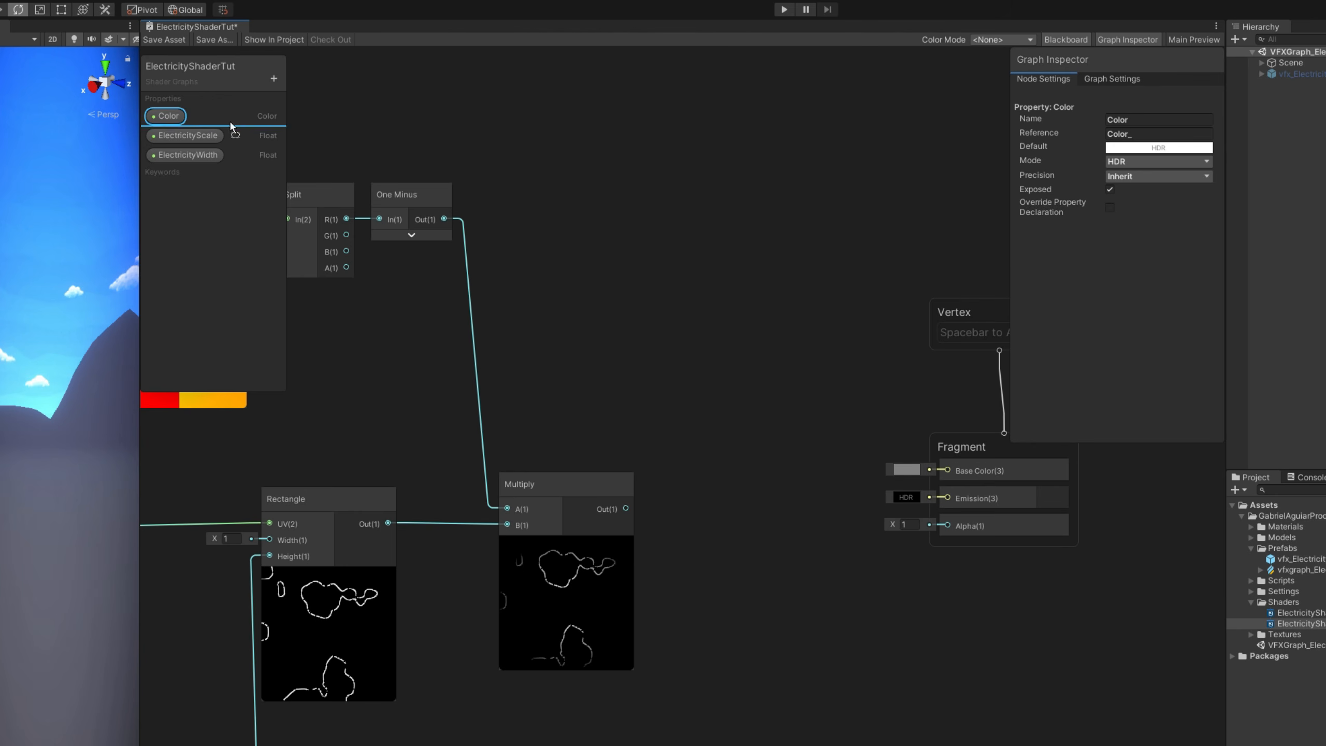
- Multiply the Color property with the existing Multiply output in a new Multiply node, and connect the result to Base Color
drag(664, 325, 720, 450)
text(mul)
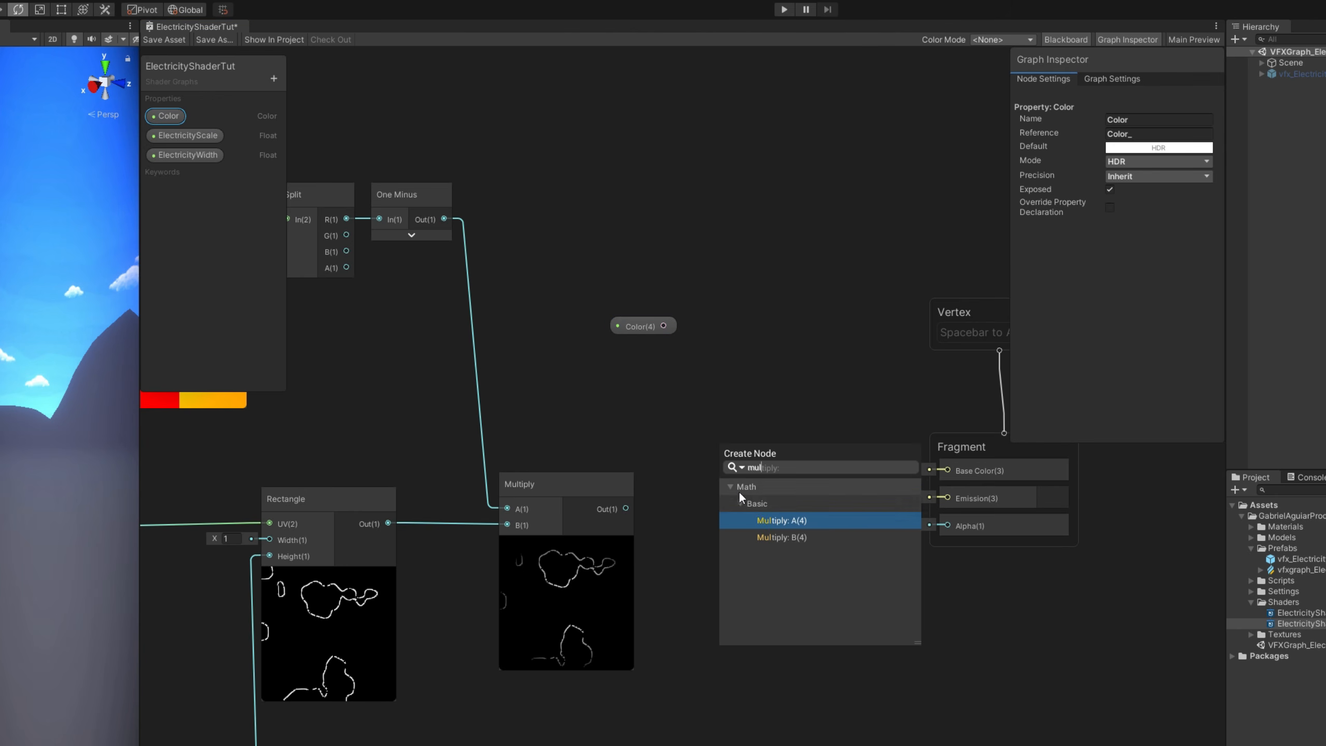
click(773, 517)
drag(625, 508, 720, 486)
drag(783, 439, 951, 470)
- Reposition the Vertex and Fragment blocks together beside the new color Multiply node
middle_drag(1088, 563, 927, 524)
drag(947, 550, 846, 300)
click(753, 300)
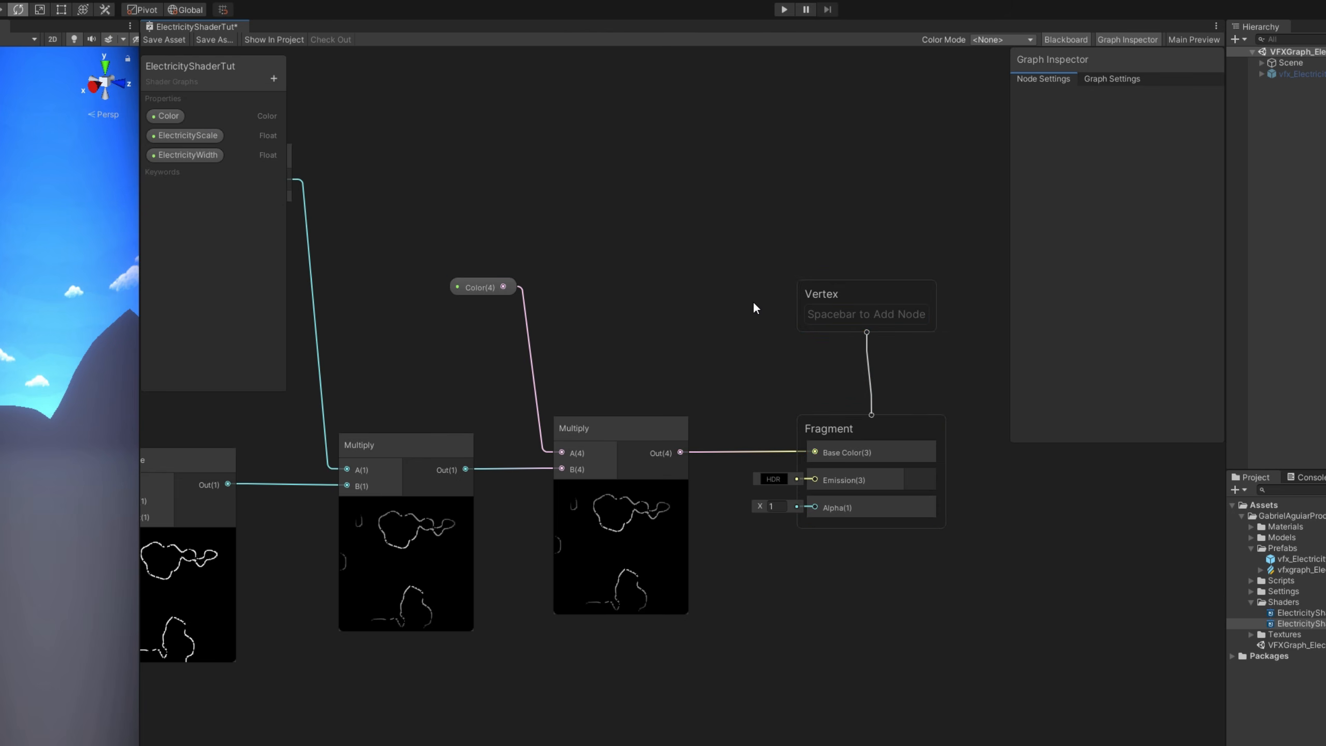
- Create a Visual Effect Graph named vfxgraph_ElectricityTut in the Prefabs folder
click(839, 464)
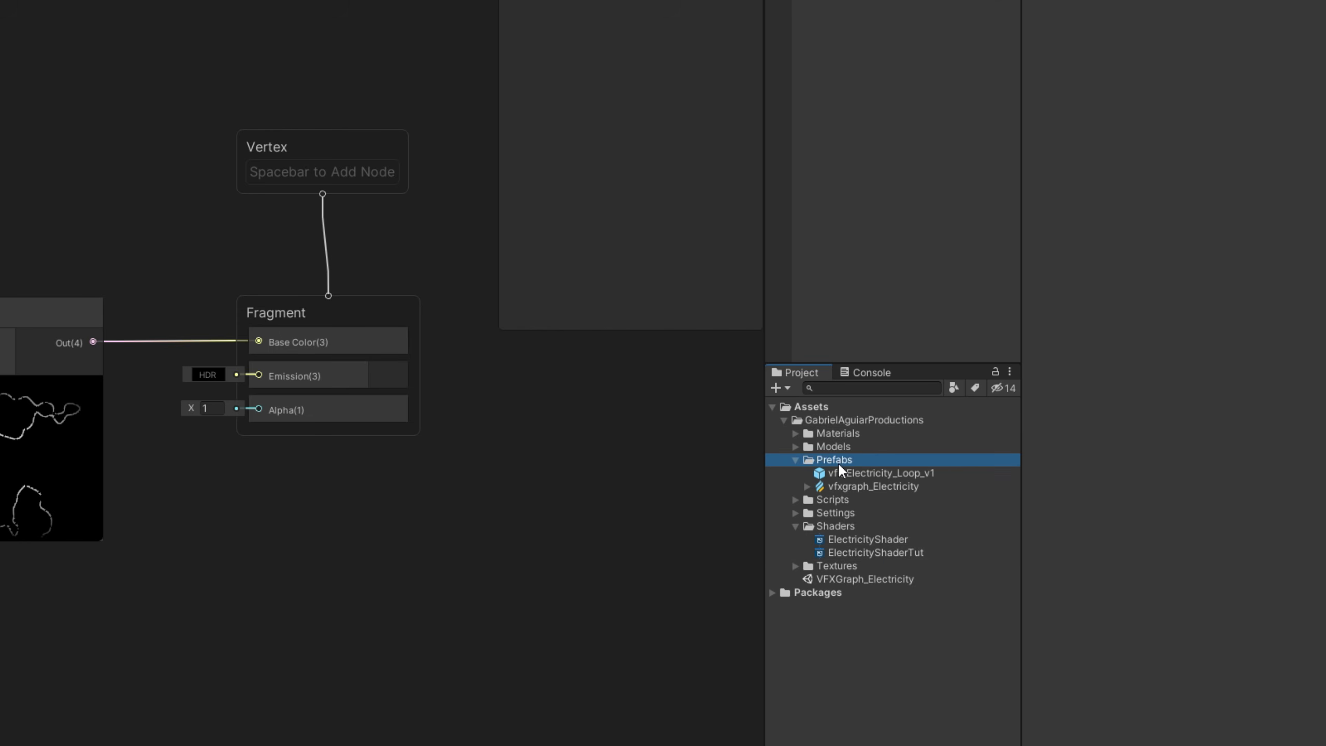
right_click(858, 459)
mouse_move(902, 473)
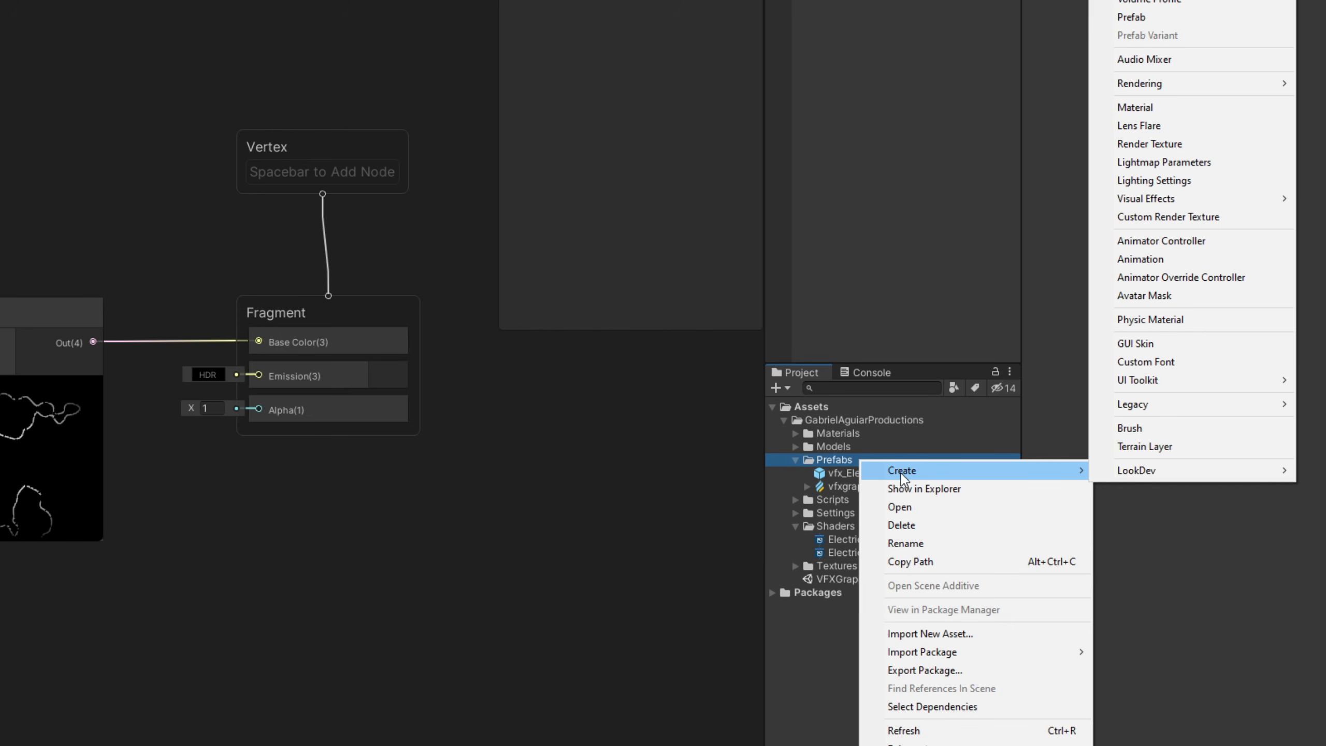
mouse_move(1196, 197)
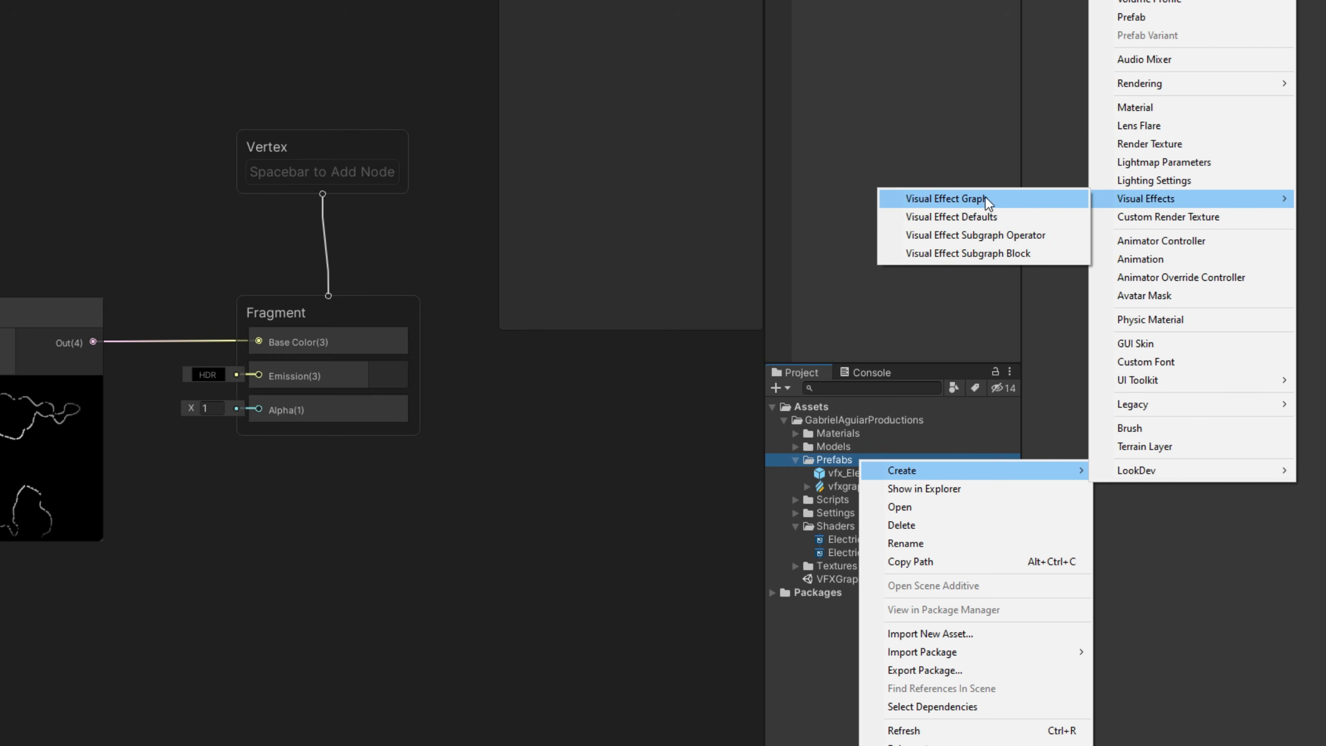
click(986, 197)
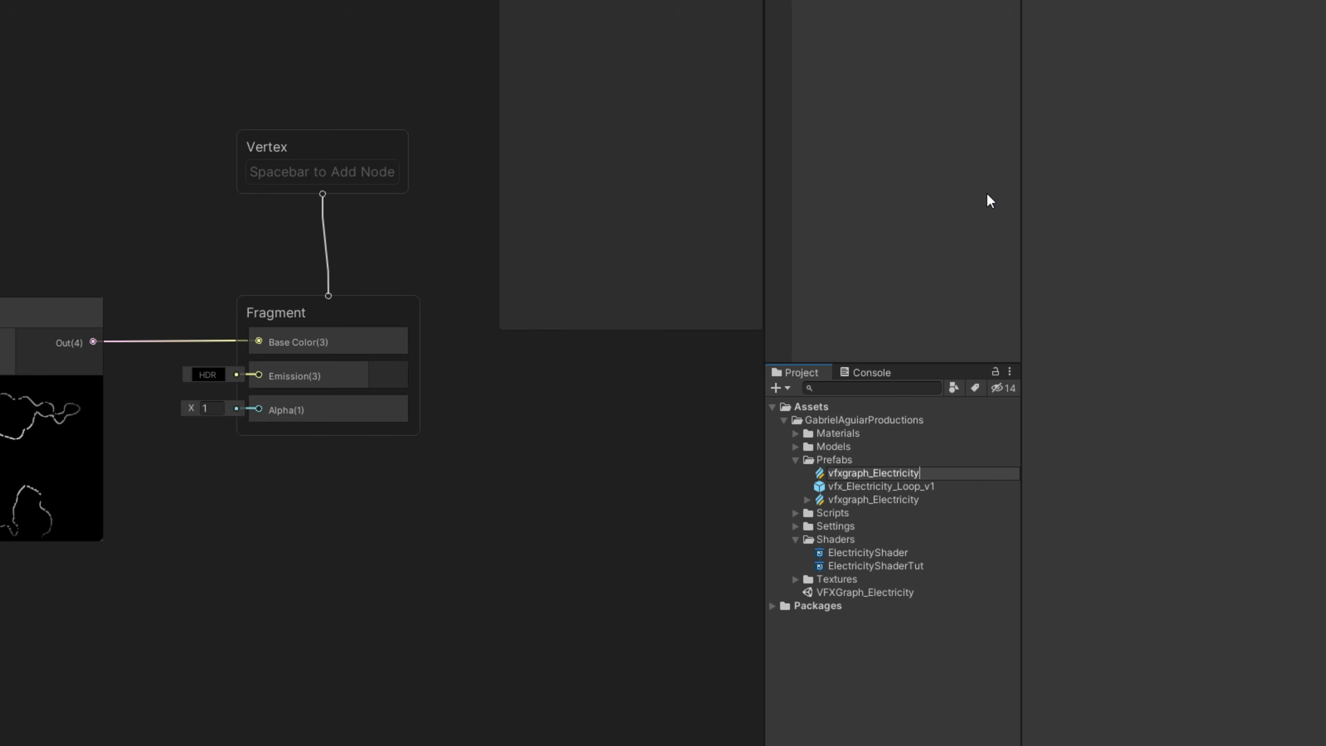
key(Return)
- Add vfxgraph_ElectricityTut to the scene hierarchy and open its graph docked alongside the ElectricityShaderTut graph
drag(899, 505, 877, 23)
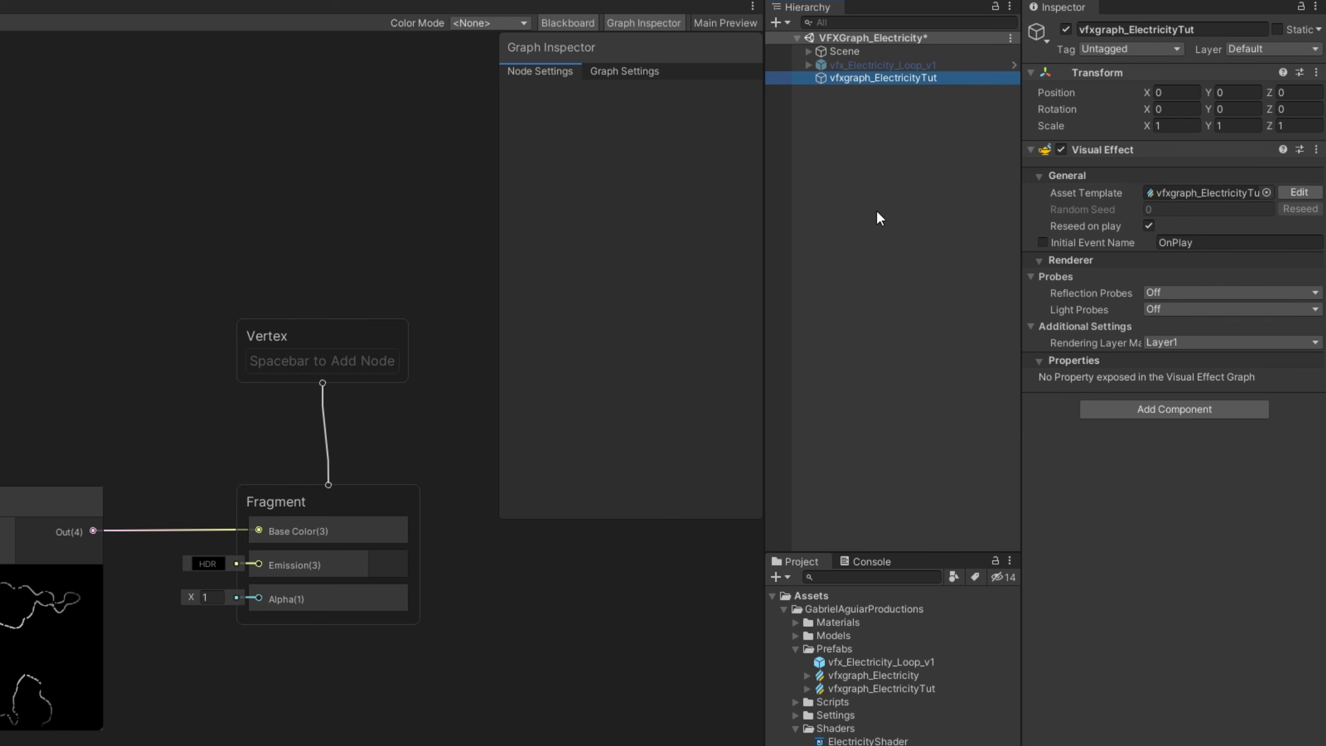
click(1304, 193)
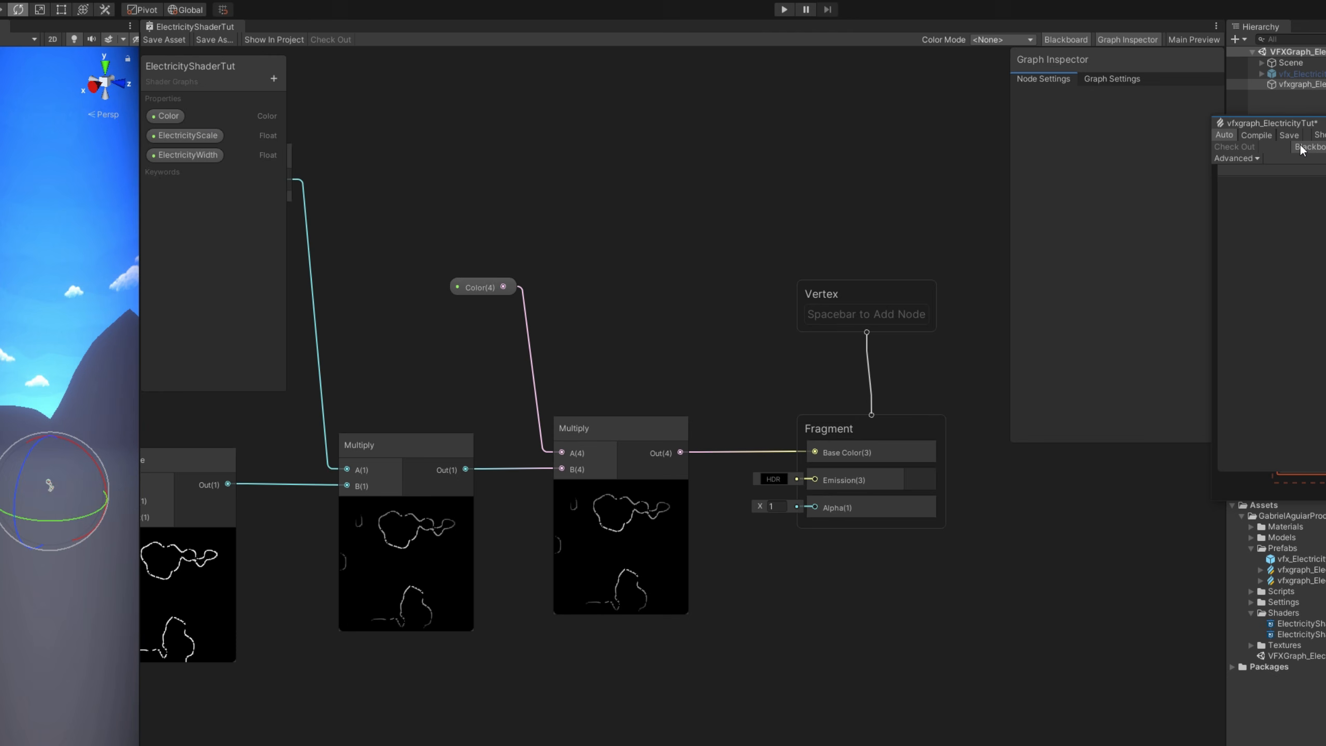
drag(669, 119, 196, 28)
- Widen the Scene view and move the Target visual effect GameObject panel clear of the graph's blocks
drag(145, 406, 494, 406)
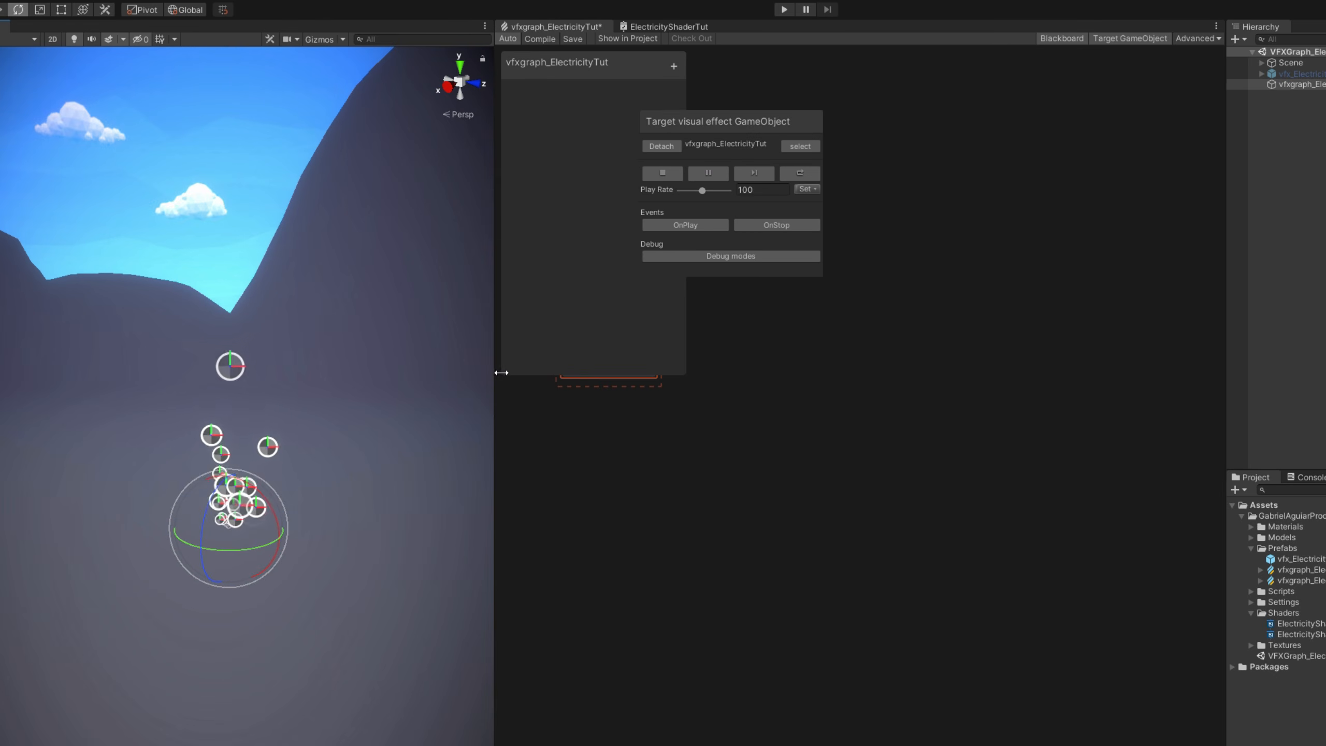
key(a)
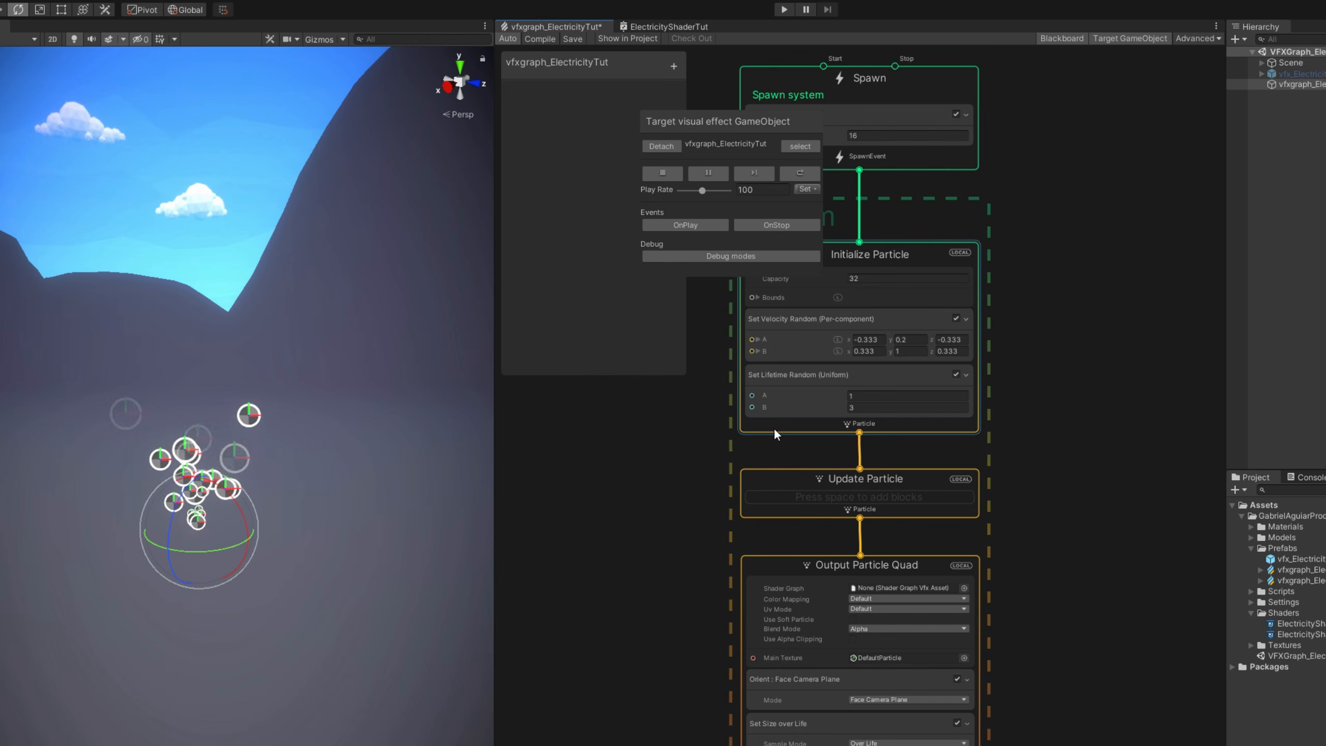
drag(700, 123, 488, 735)
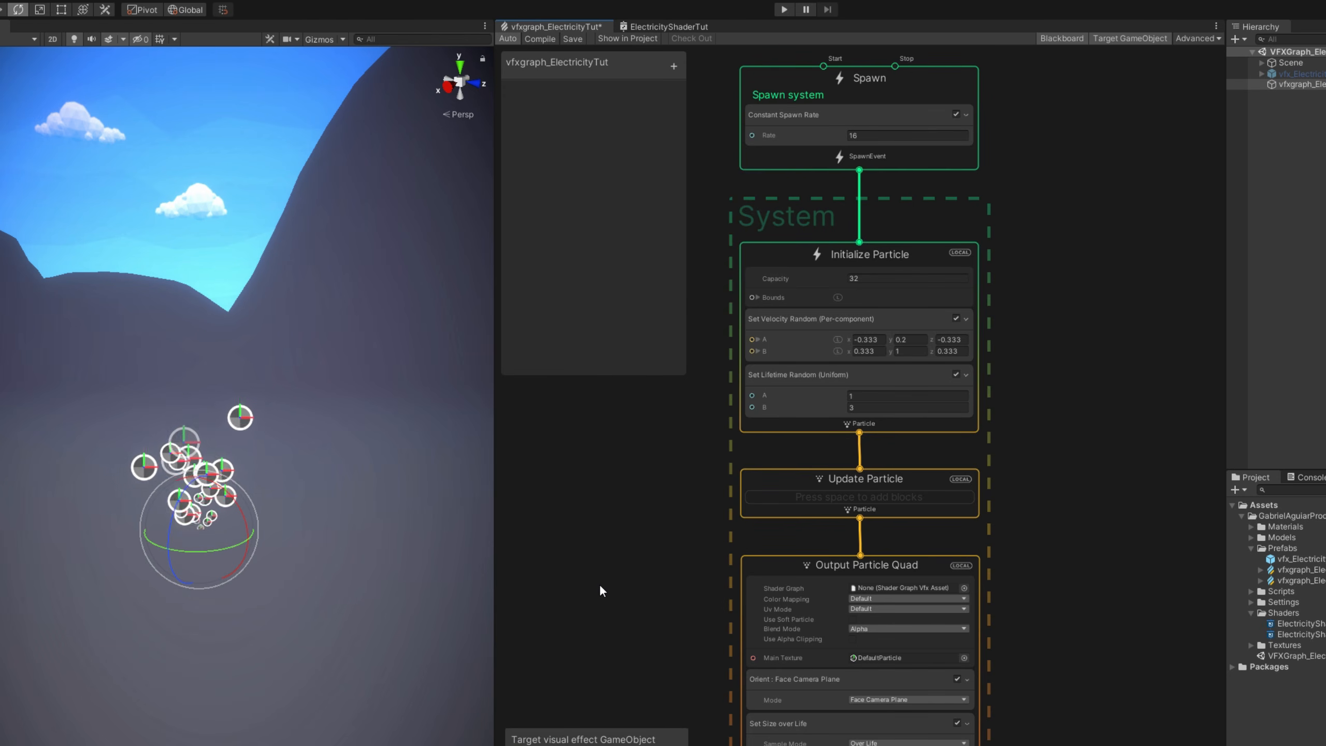
- Check the Experimental Operators/Blocks option in the Visual Effects preferences, and close the preferences
scroll(613, 574, up, 2)
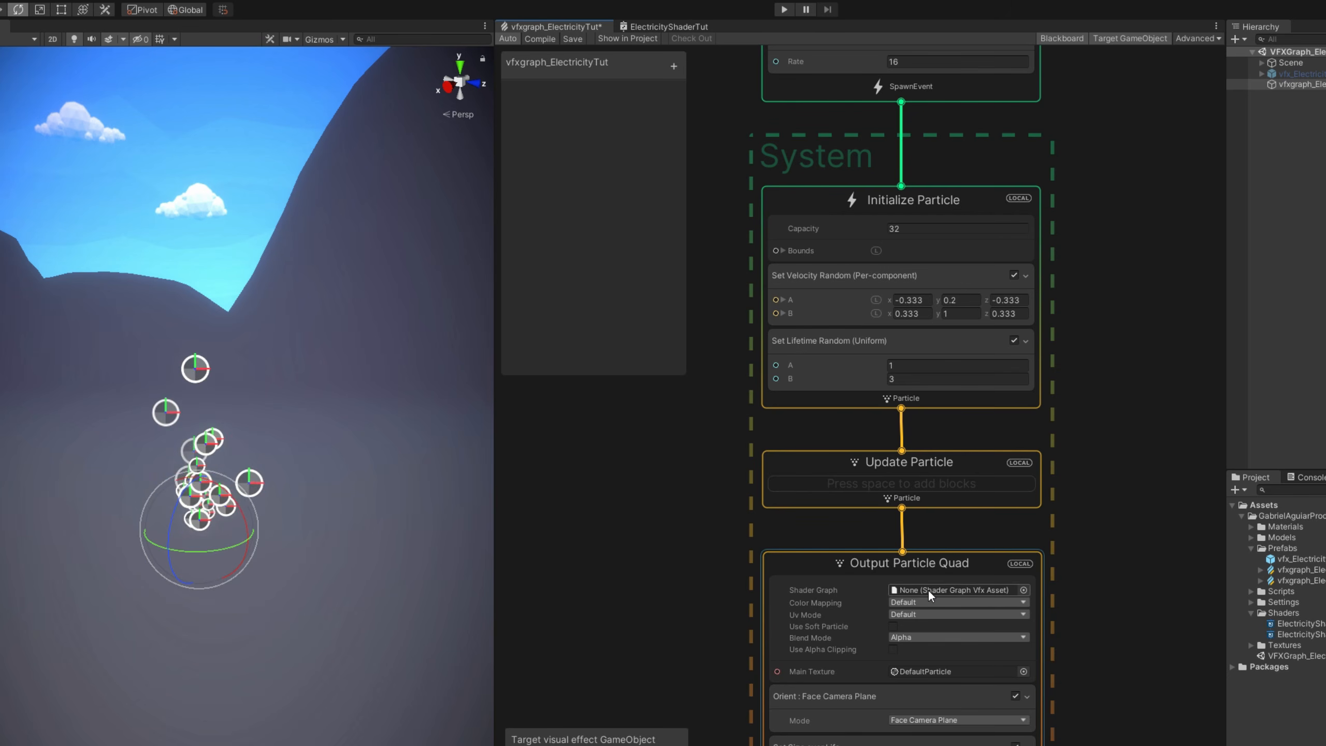
scroll(886, 594, up, 2)
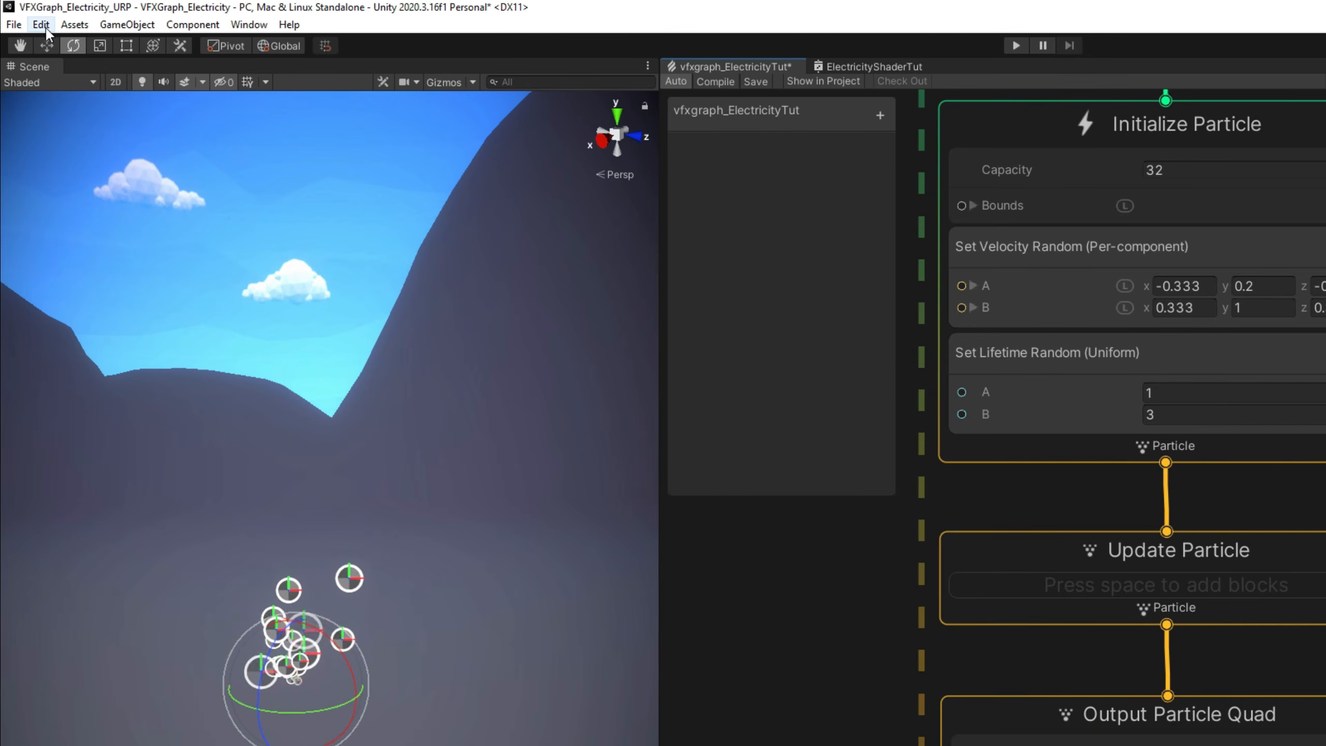
click(45, 28)
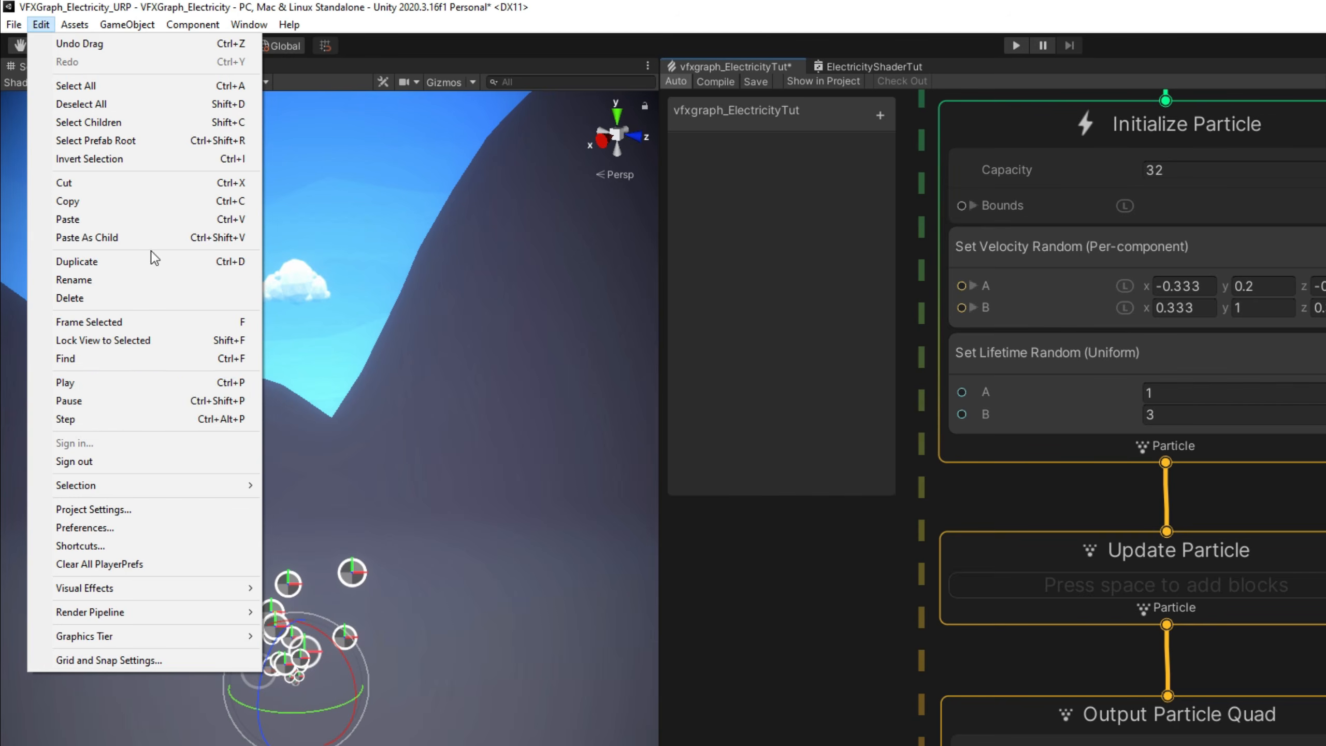
click(126, 524)
click(334, 408)
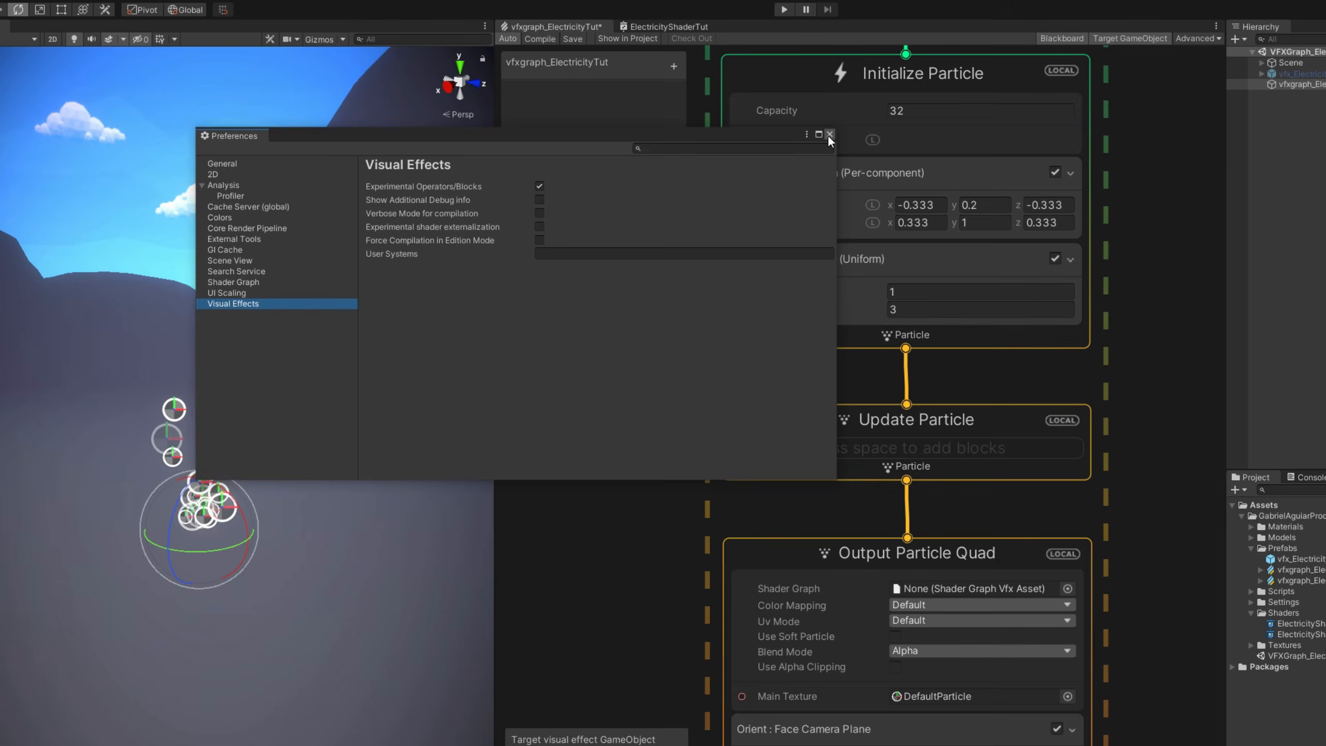
click(1072, 198)
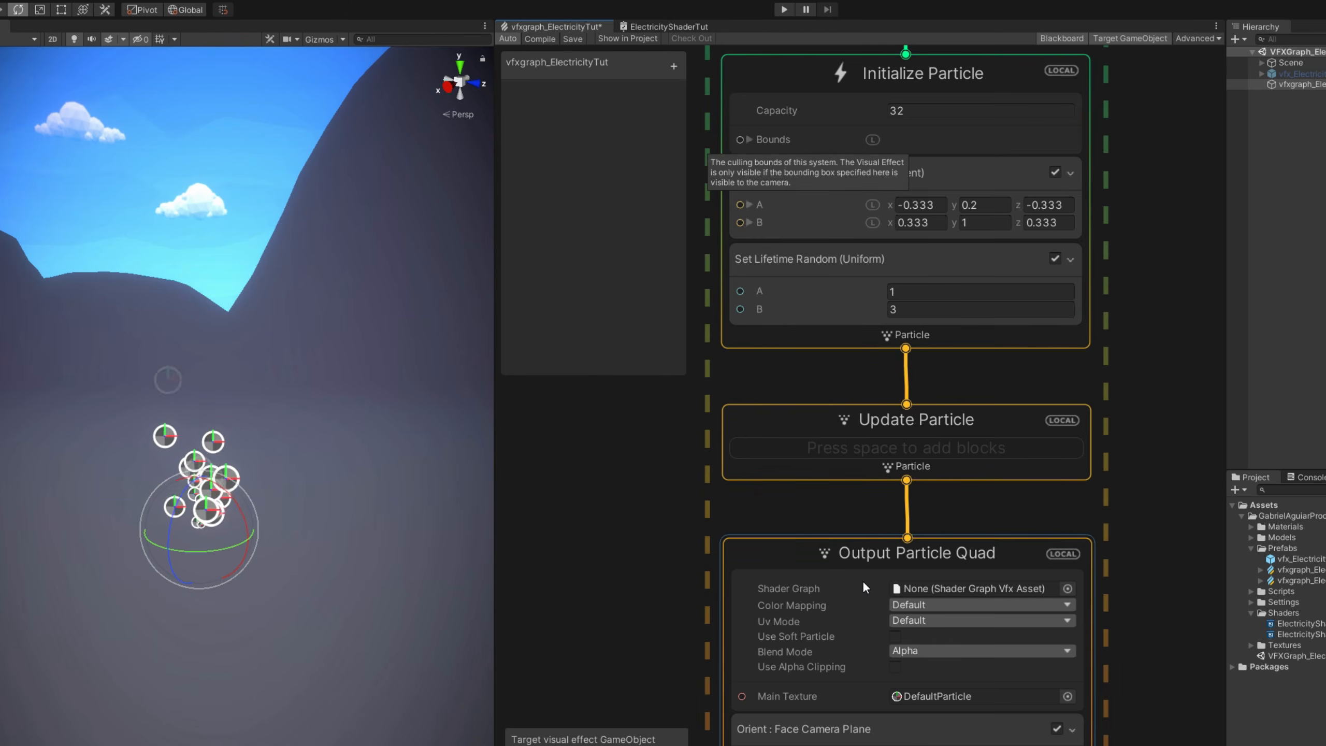
- Assign ElectricityShaderTut as the Output Particle Quad's shader graph and return to the ElectricityShaderTut graph
click(1068, 588)
double_click(910, 444)
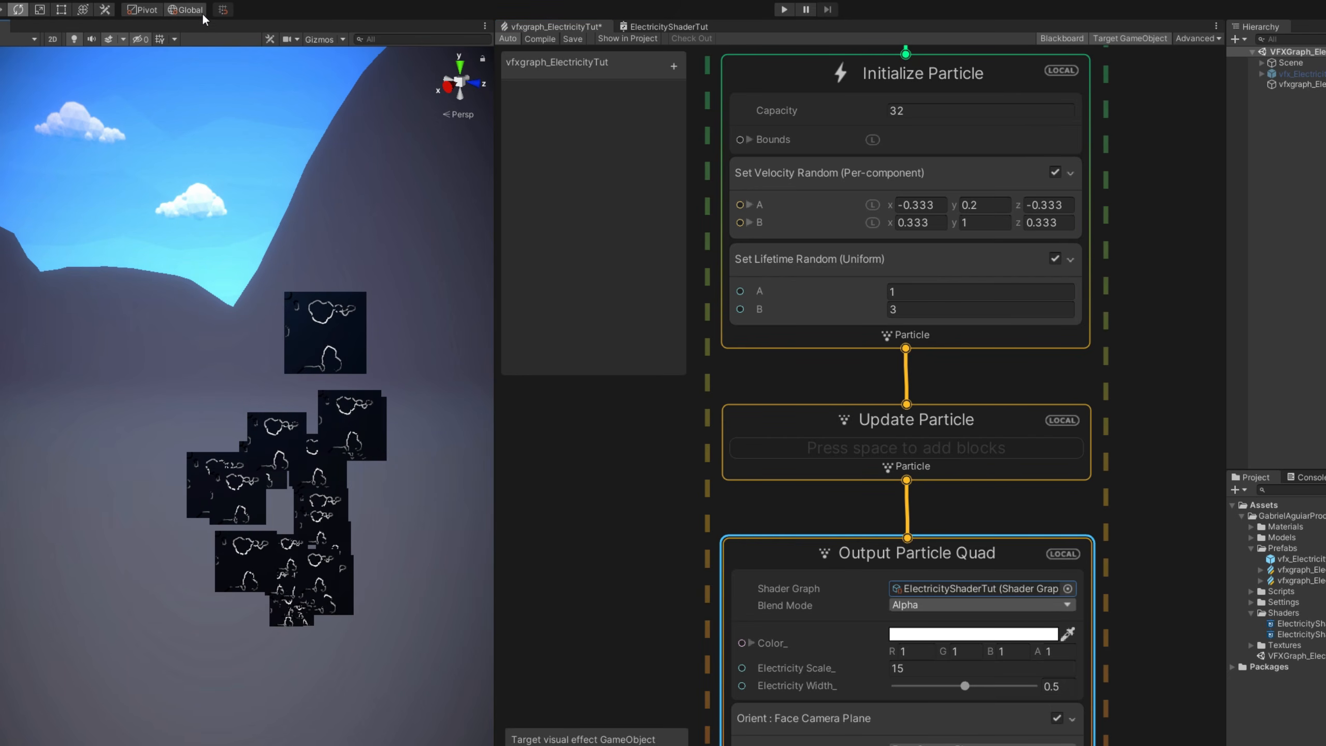
click(664, 27)
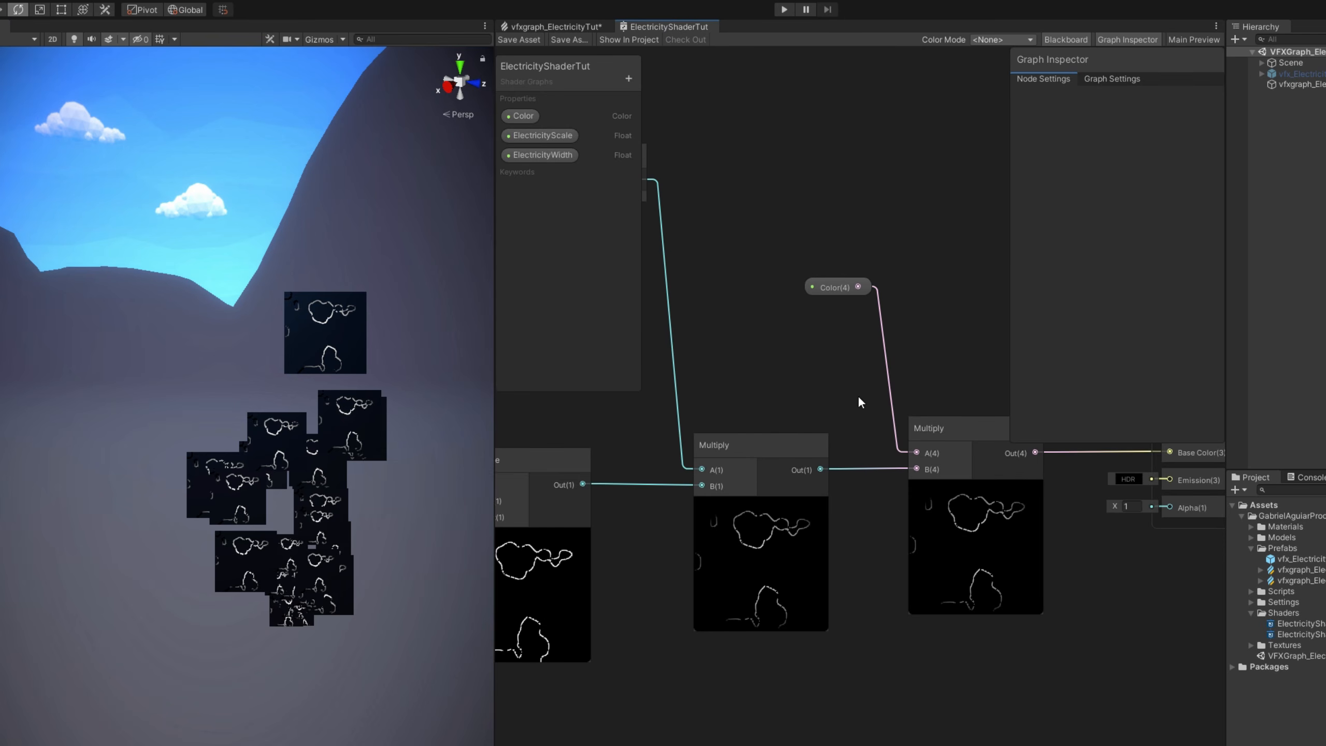
- Connect the noise-mask Multiply output to the Fragment's Alpha, save the shader asset, and check the particles from the VFX graph
middle_drag(948, 433, 811, 524)
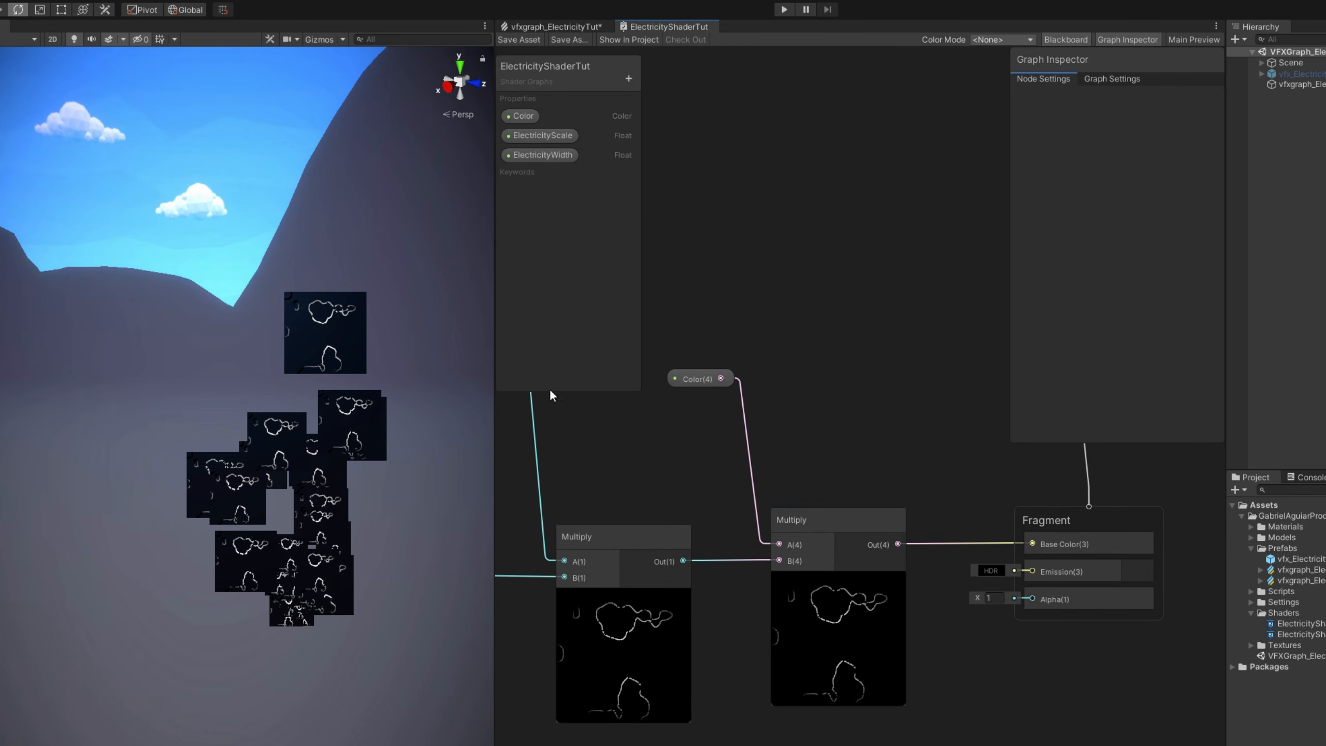
drag(494, 412, 340, 413)
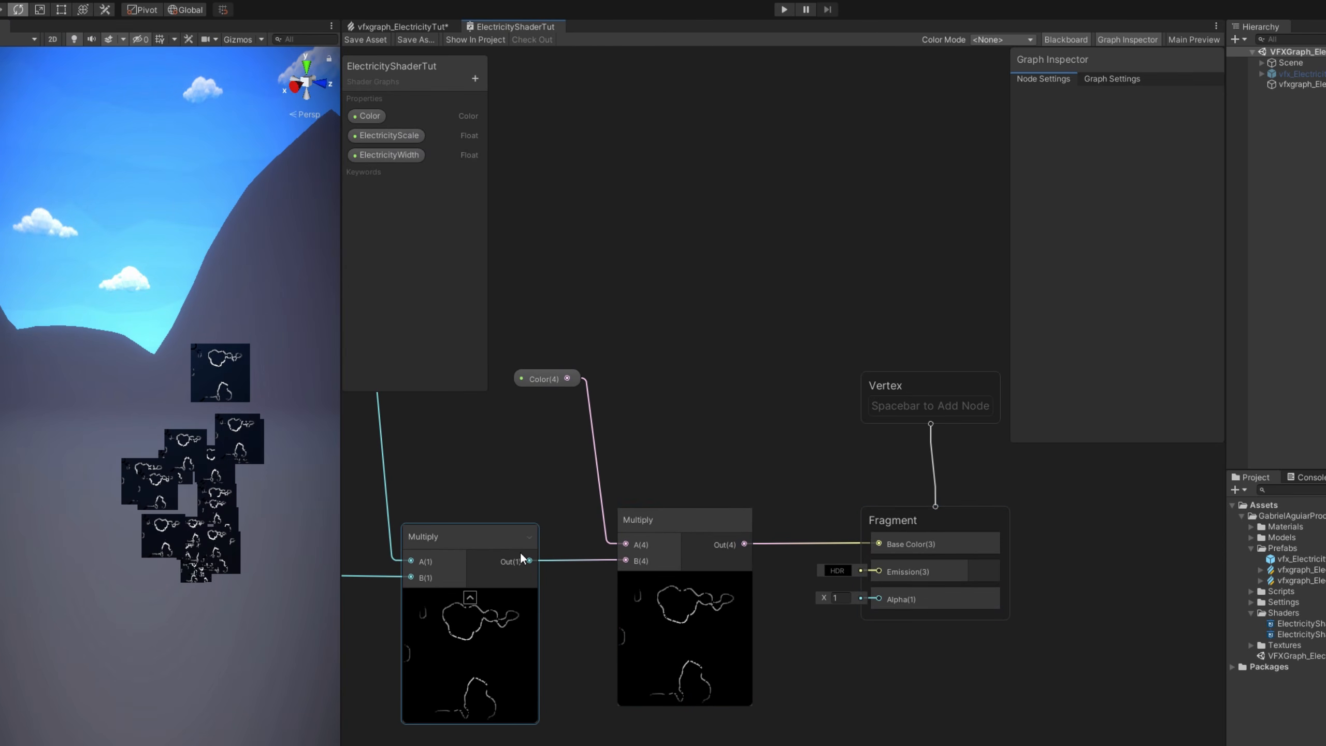
drag(530, 562, 551, 657)
drag(640, 745, 879, 600)
click(365, 40)
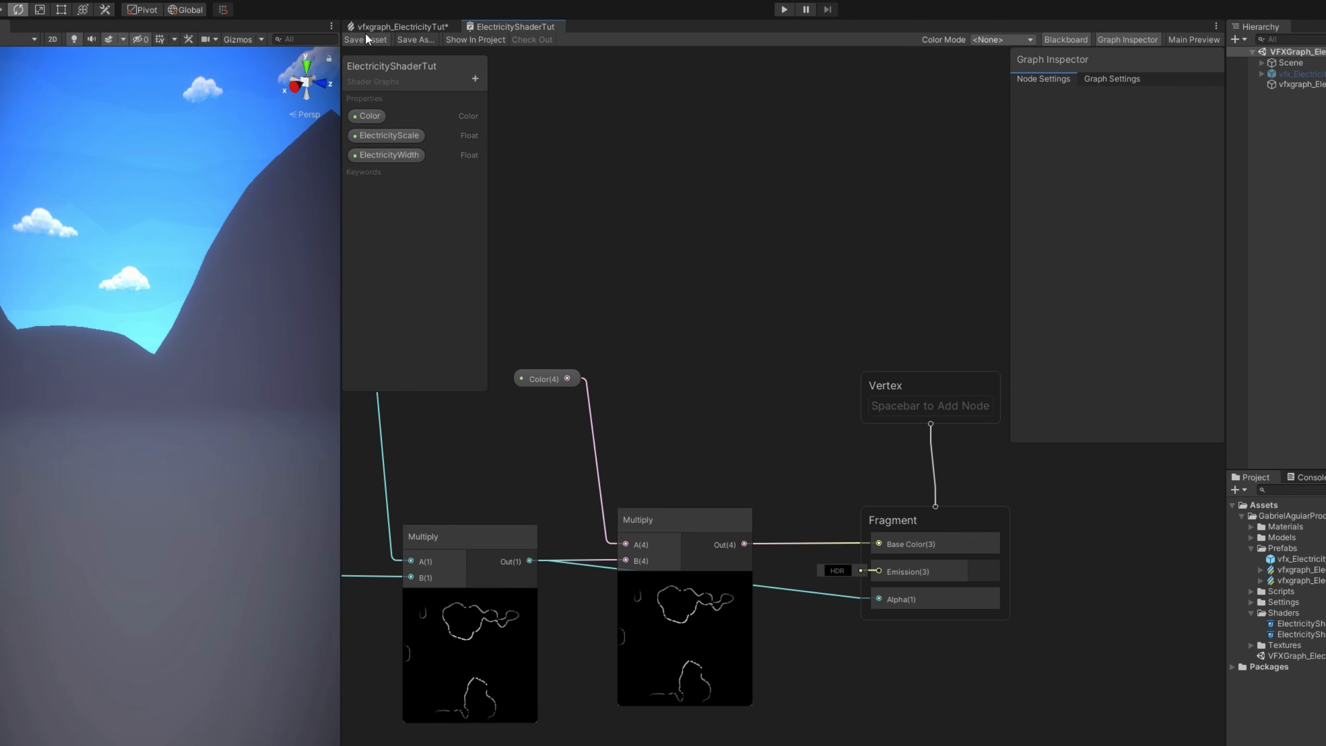
click(368, 27)
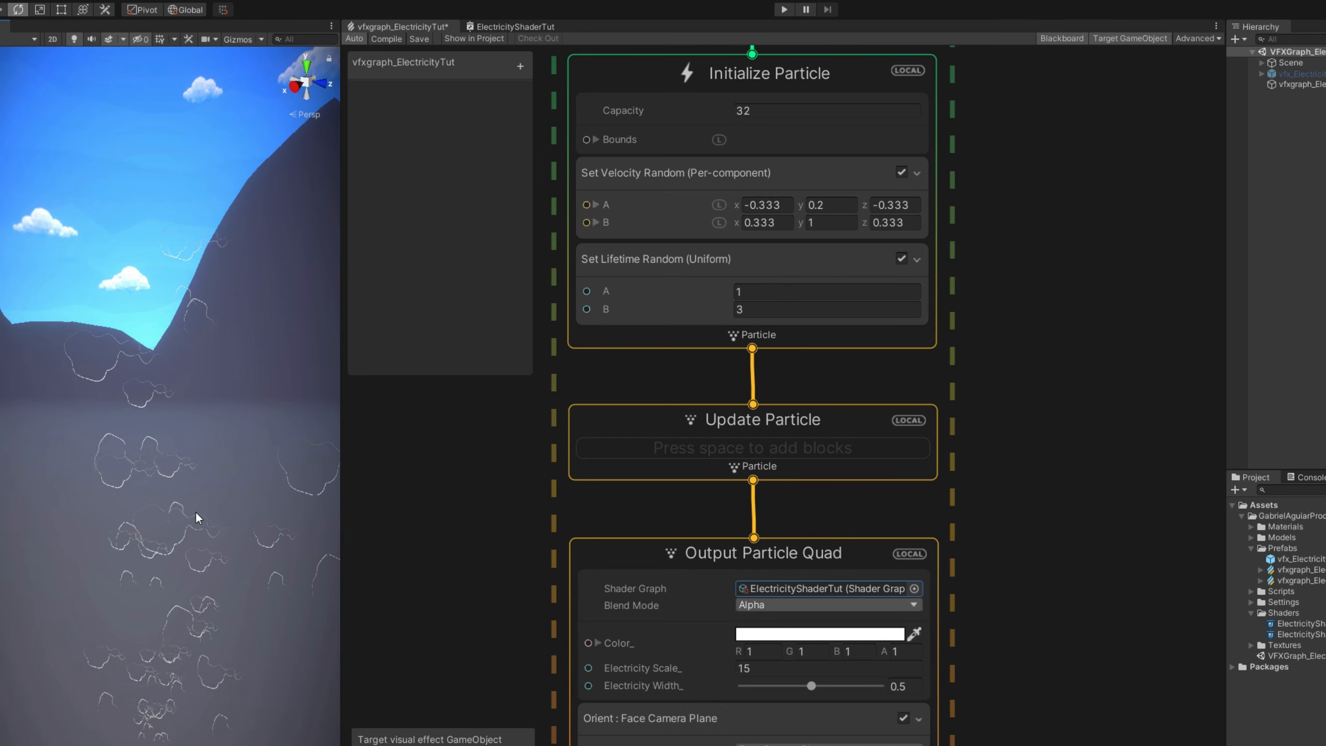
click(496, 22)
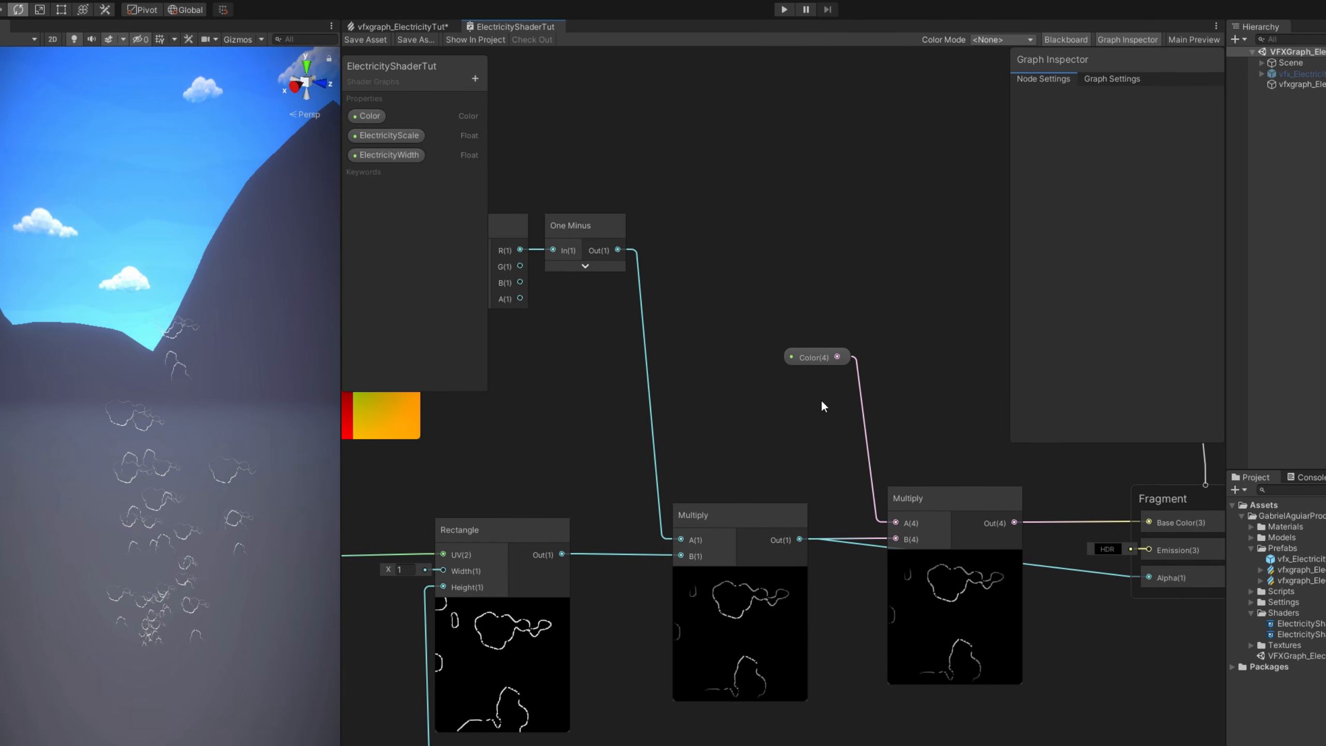
- Add a Tiling And Offset node ahead of Simple Noise and connect its output to the noise's UV input
scroll(764, 452, down, 8)
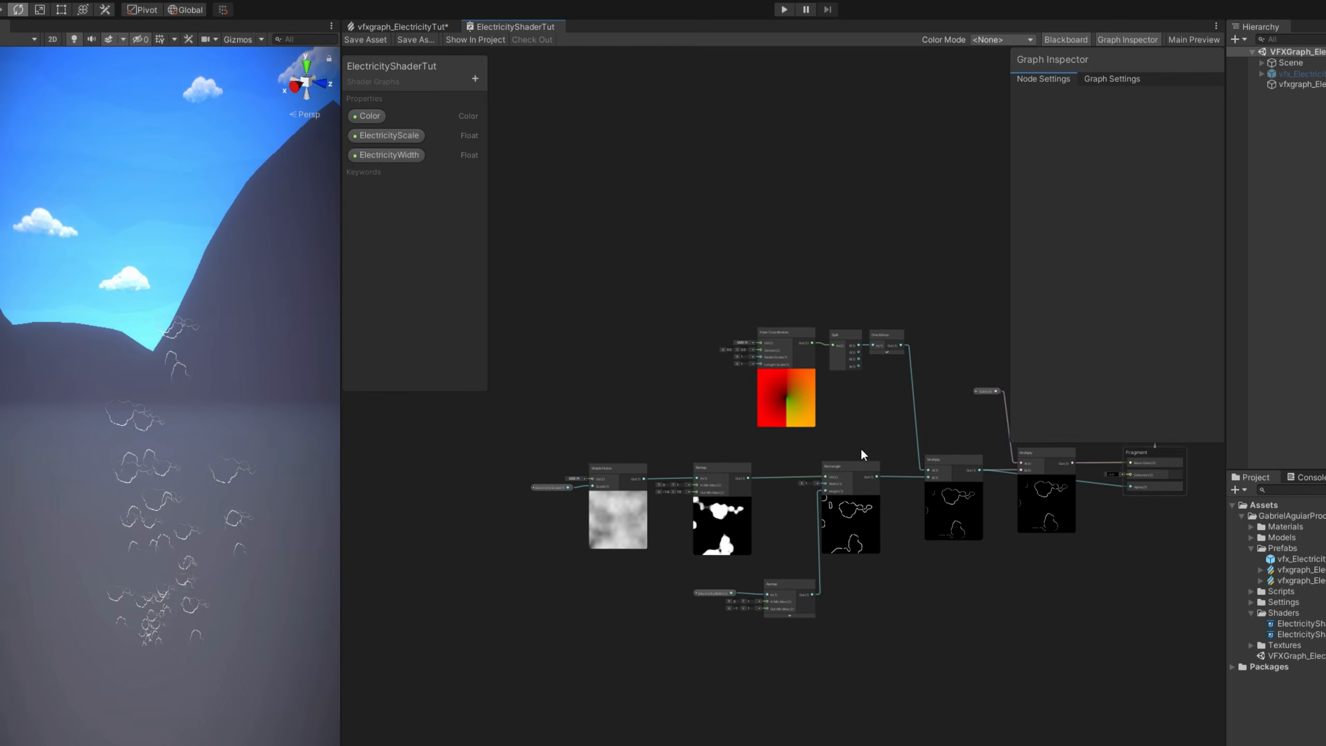
scroll(679, 462, up, 5)
click(677, 470)
scroll(523, 502, up, 3)
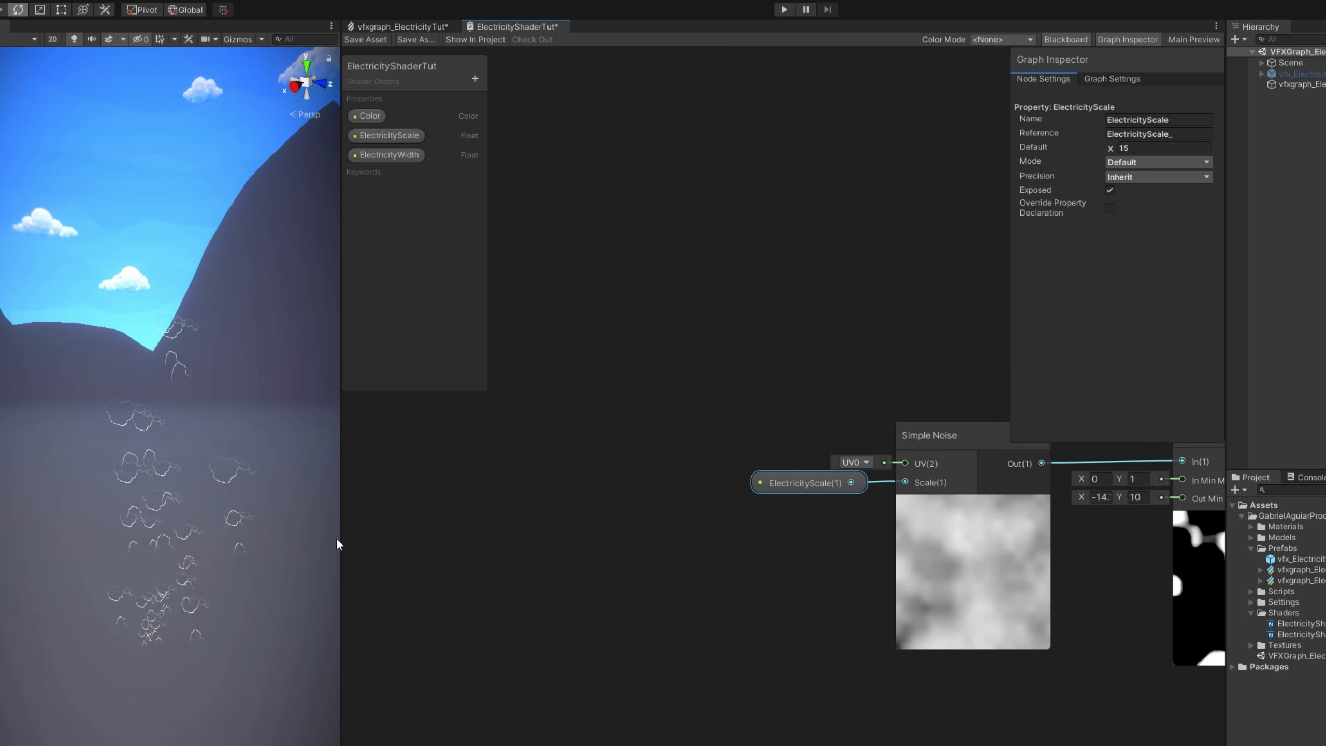
drag(336, 543, 197, 522)
click(361, 489)
key(space)
text(ti)
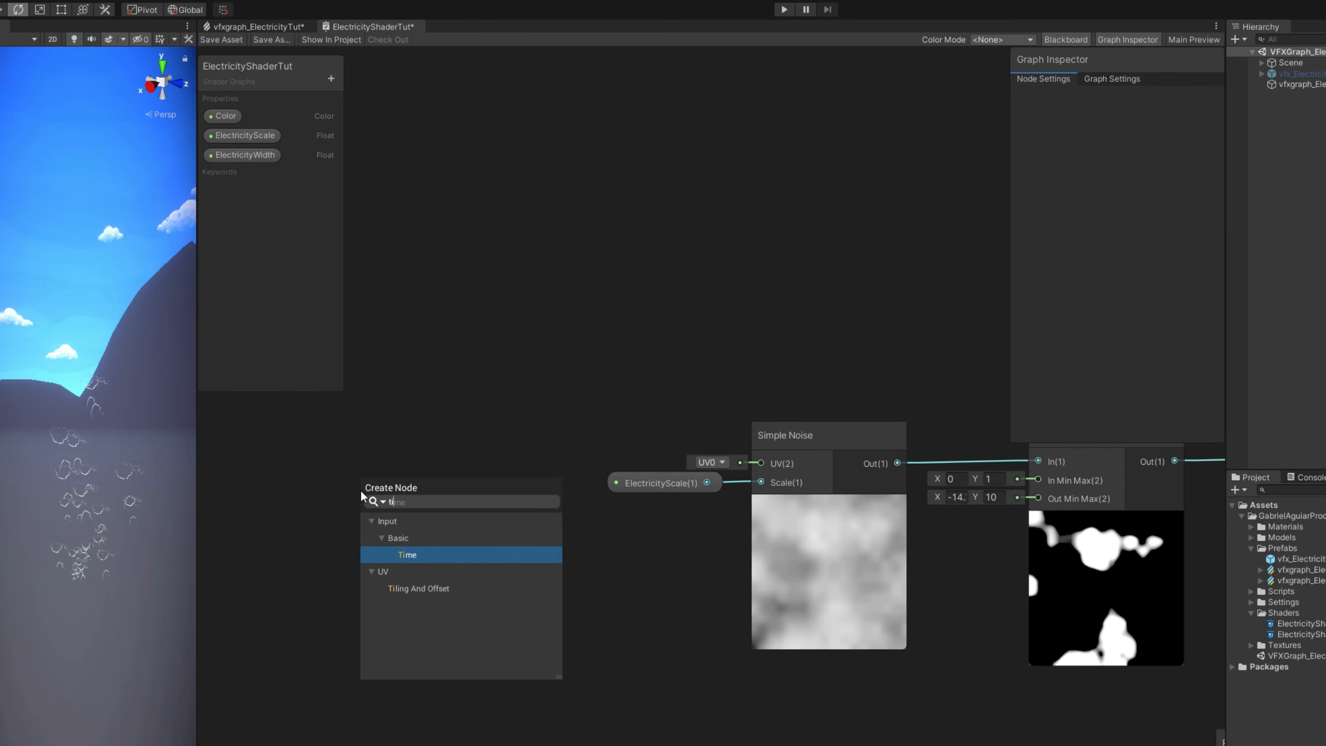
click(447, 587)
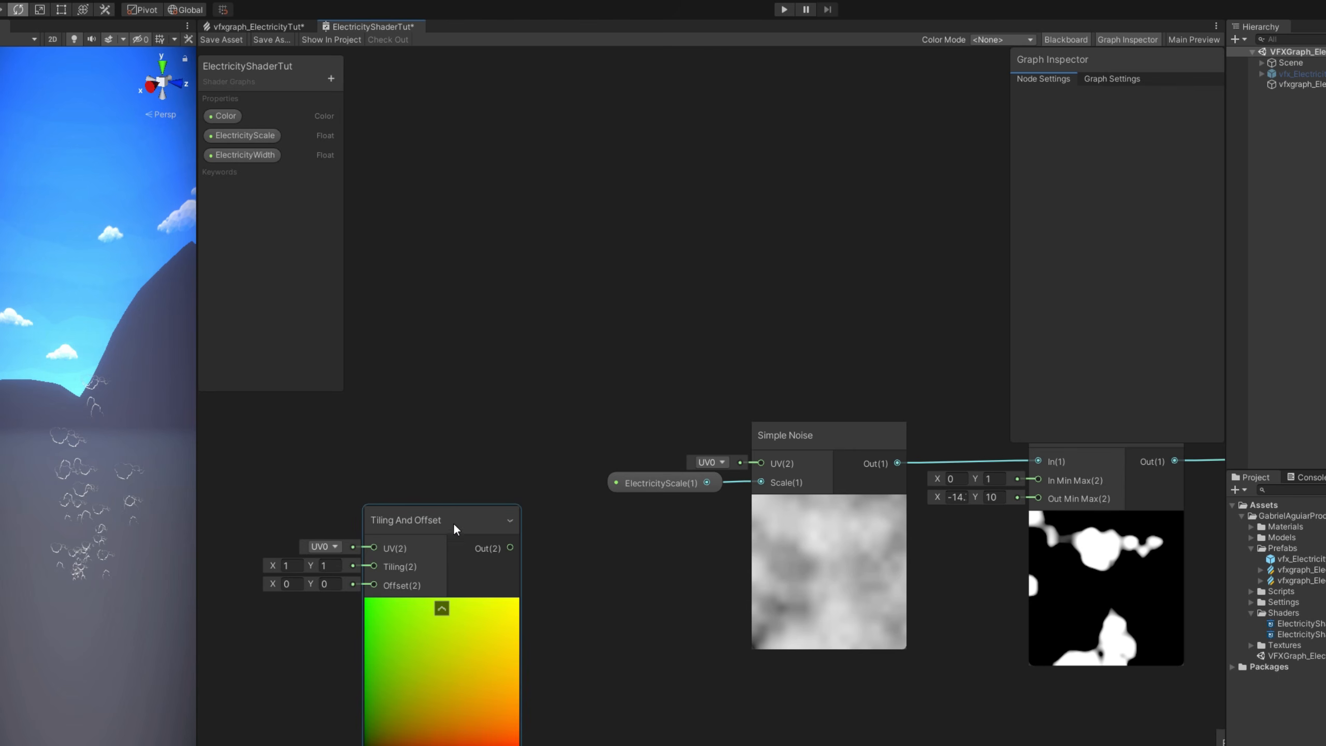
drag(454, 528, 783, 462)
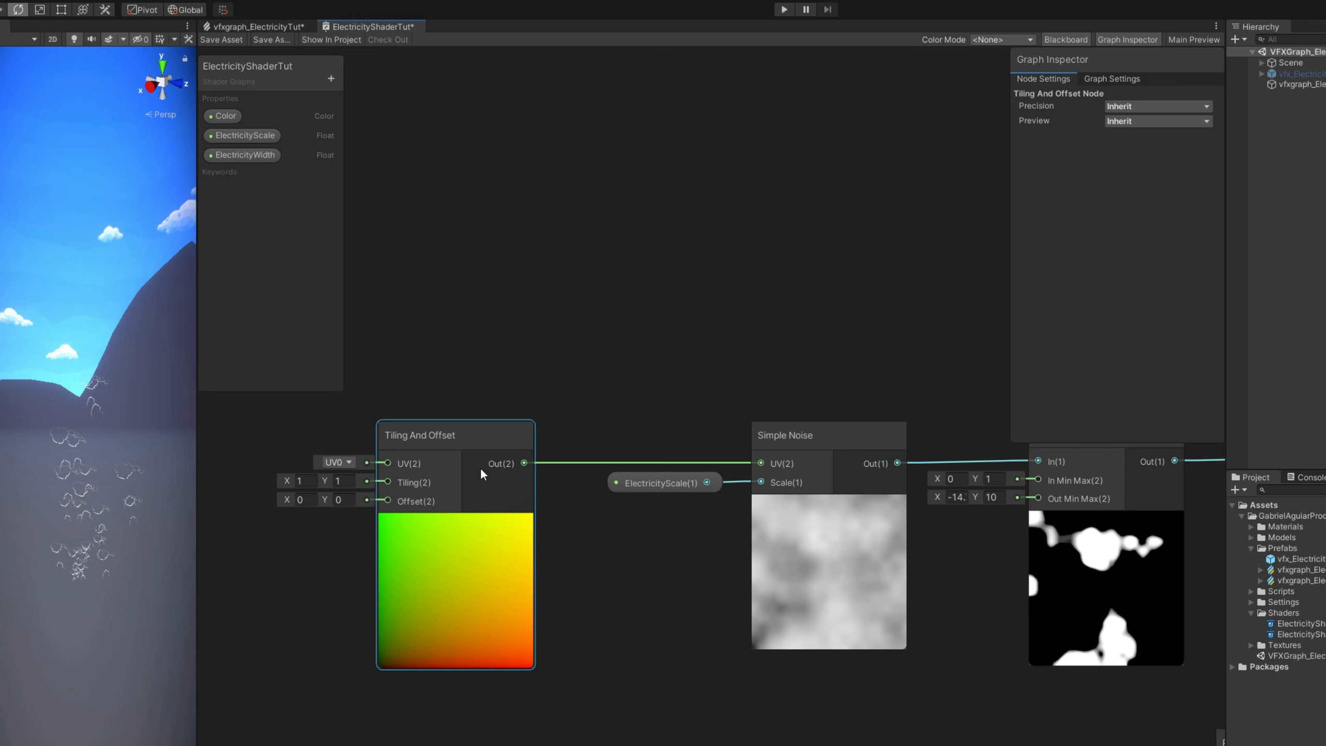
- Try shifting the Tiling And Offset node's X offset to test how the noise moves
click(301, 500)
text(0.51)
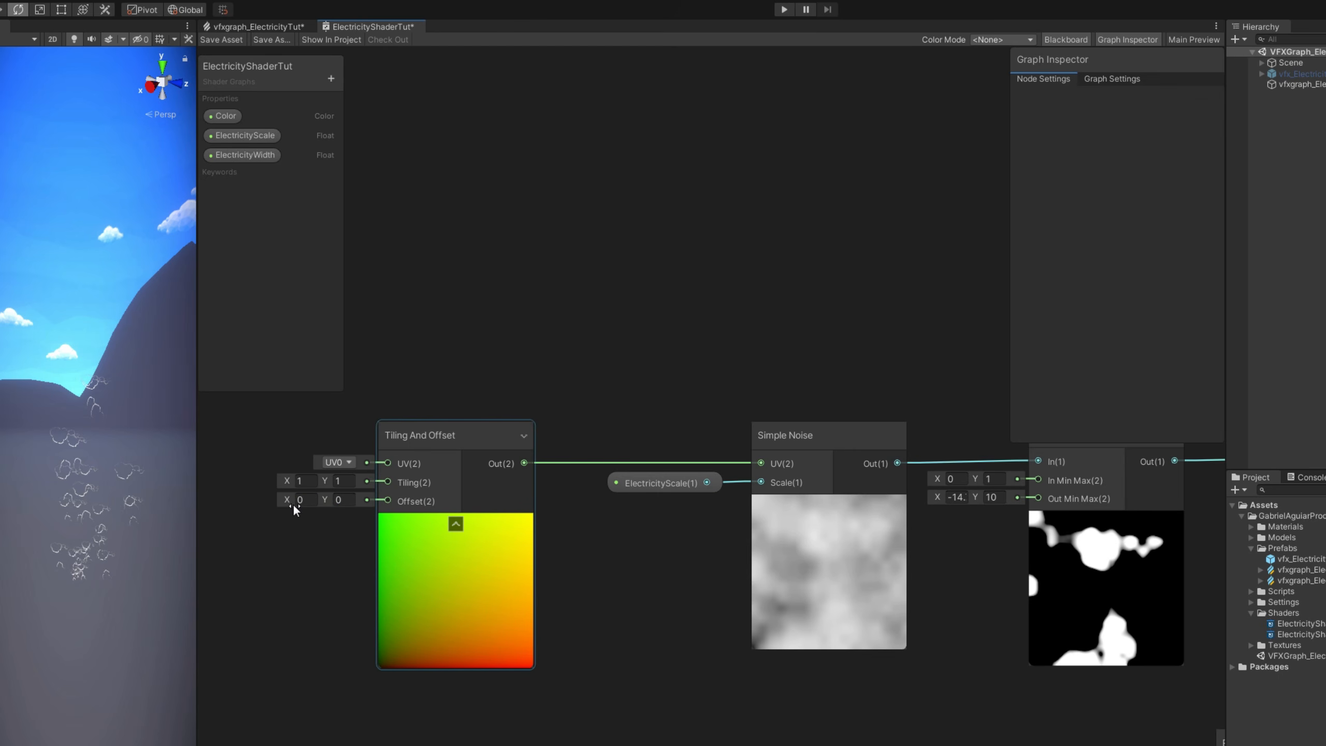
mouse_move(287, 500)
mouse_down()
mouse_move(360, 499)
mouse_move(265, 506)
mouse_move(350, 506)
mouse_move(277, 515)
mouse_move(296, 509)
mouse_up()
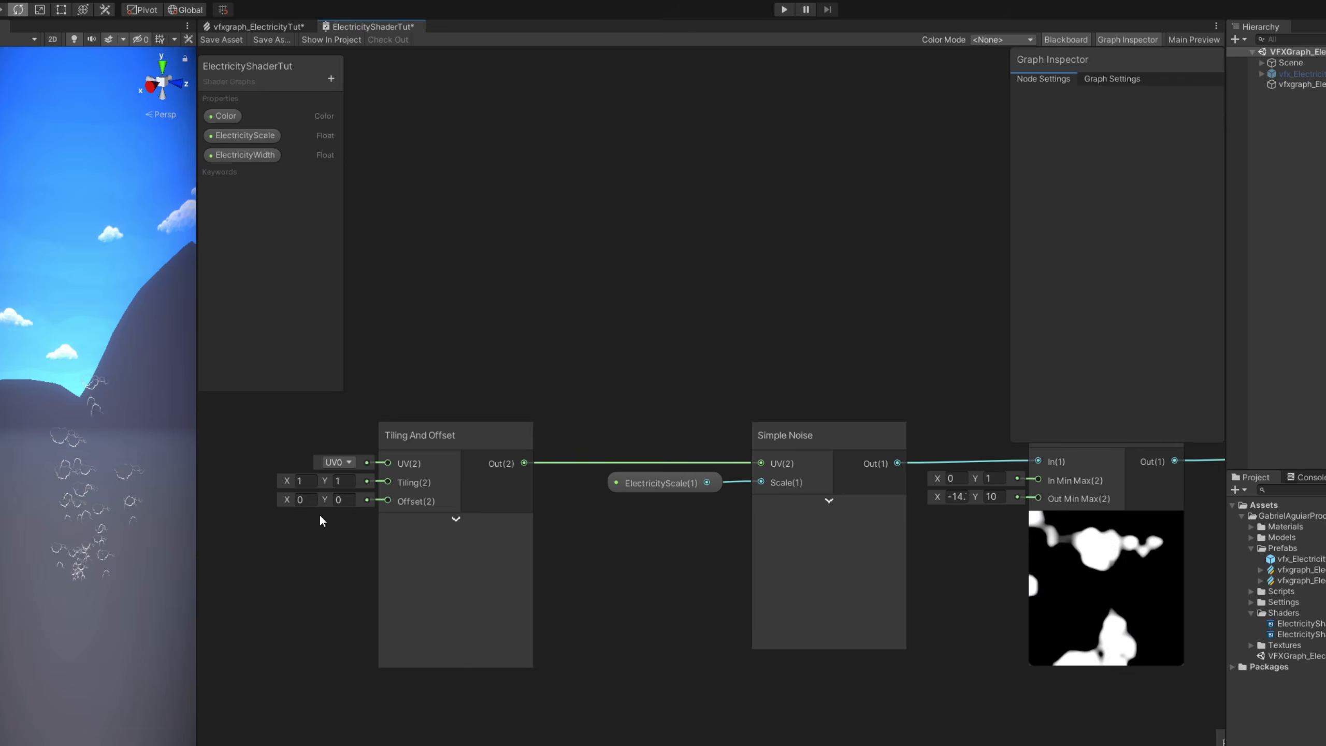
- Add a Time node in the empty space ahead of the Tiling And Offset node
middle_drag(320, 518, 762, 512)
key(space)
text(time)
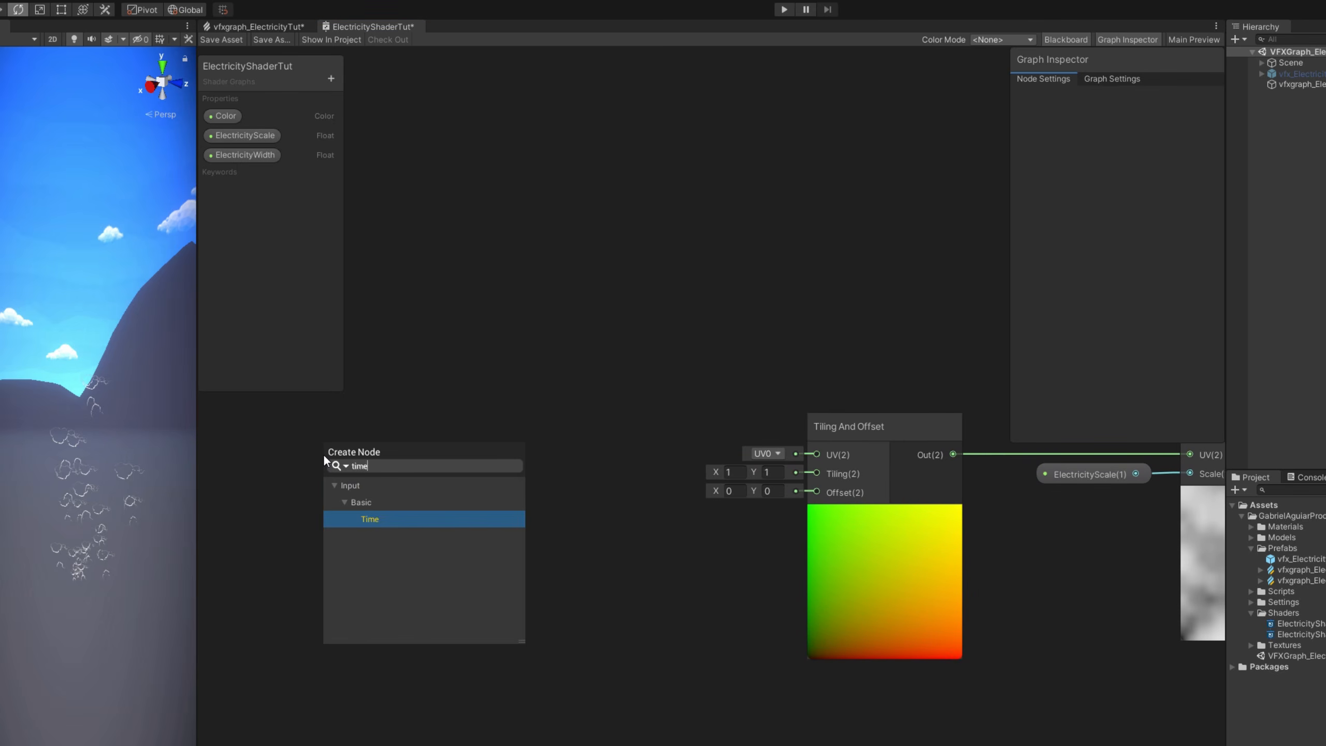
key(Return)
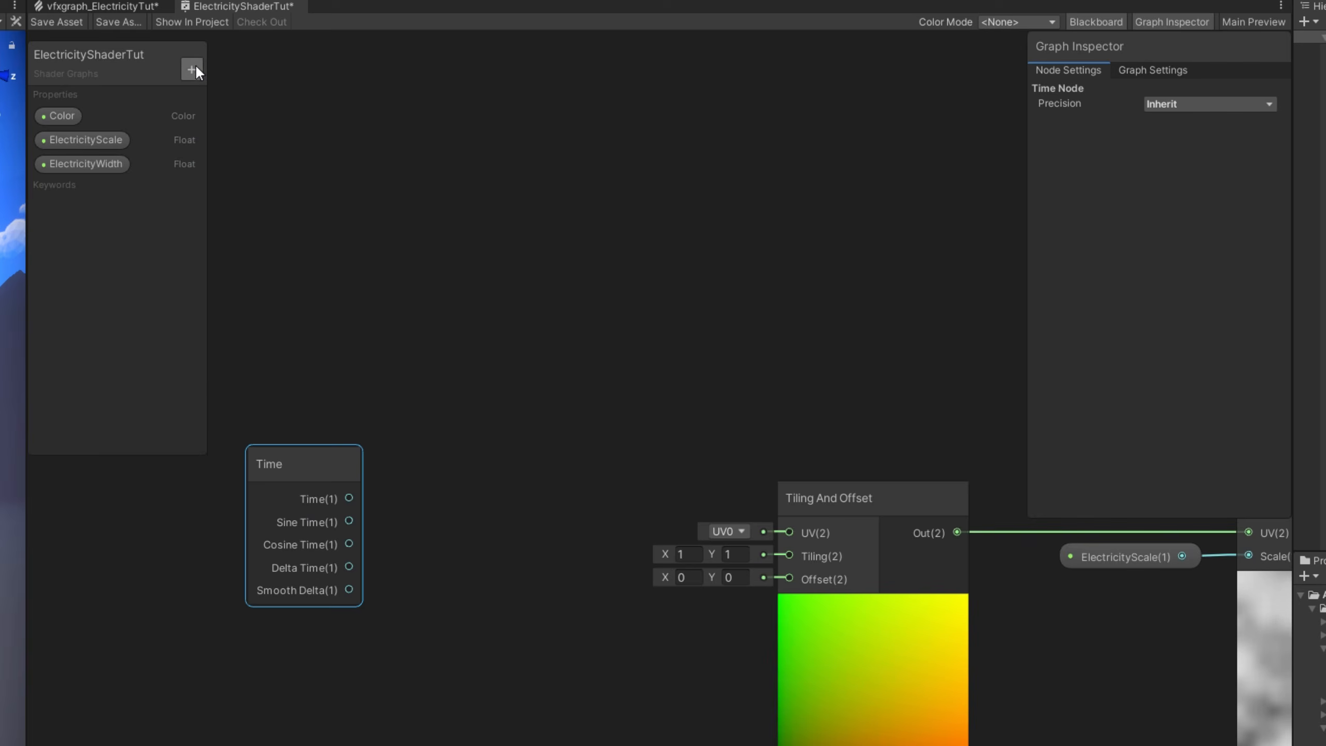
- Add a Vector2 property named ElectricitySpeed to the shader graph
click(331, 78)
click(300, 95)
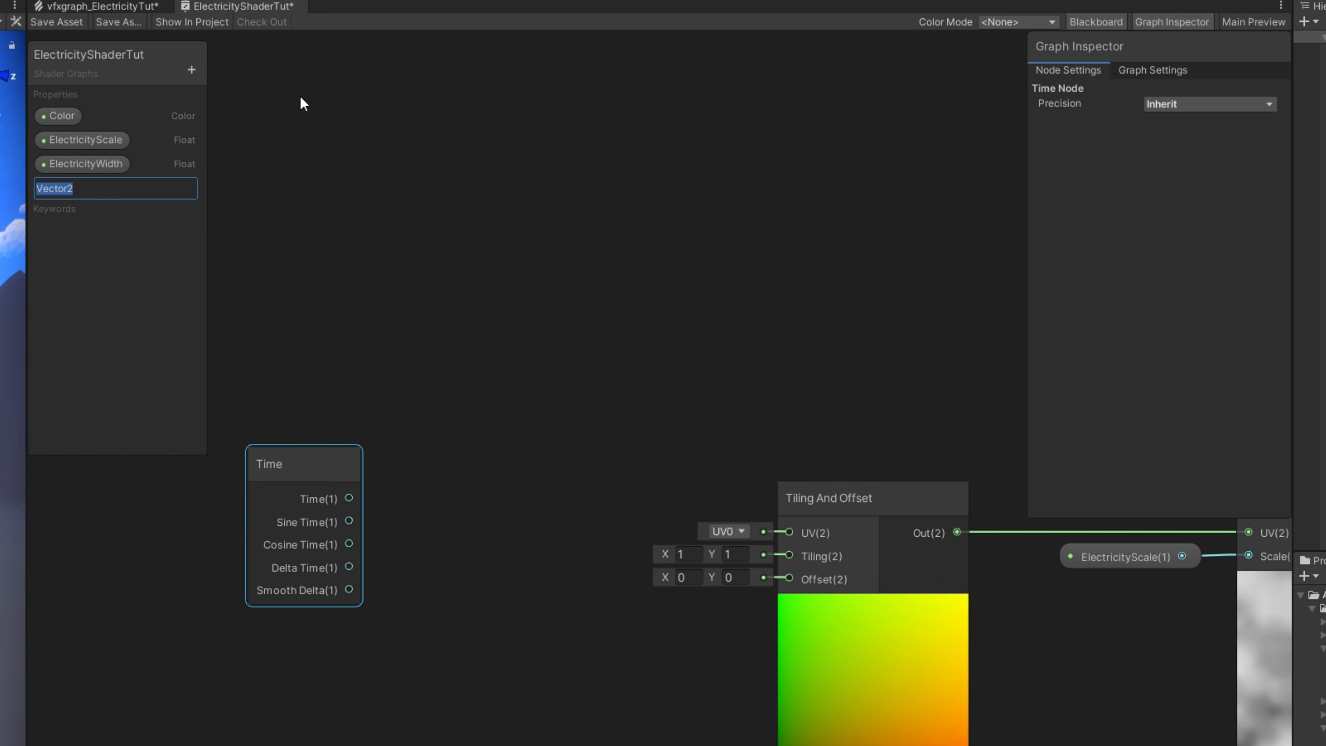
text(ElectricitySpeed)
key(Return)
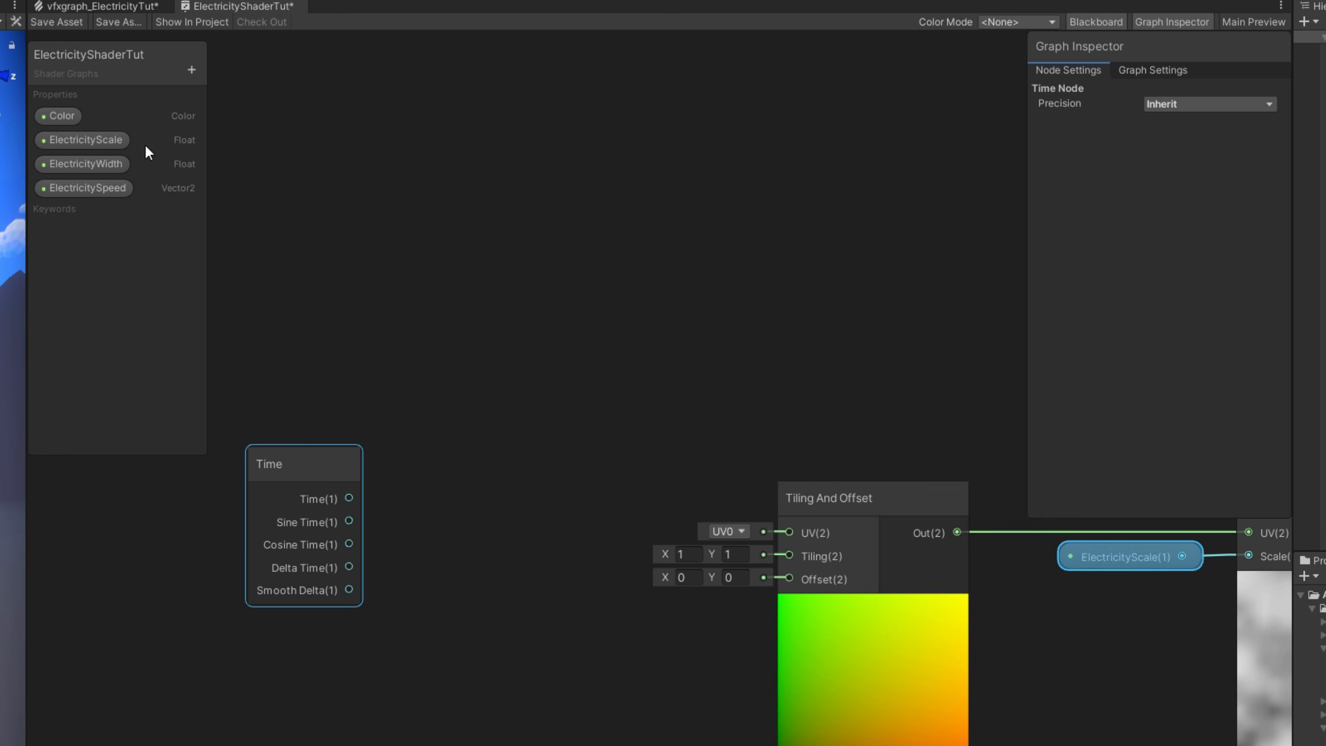
- Set the ElectricitySpeed property's reference to ElectricitySpeed_ and its default to X 0.1, Y -0.5
click(83, 193)
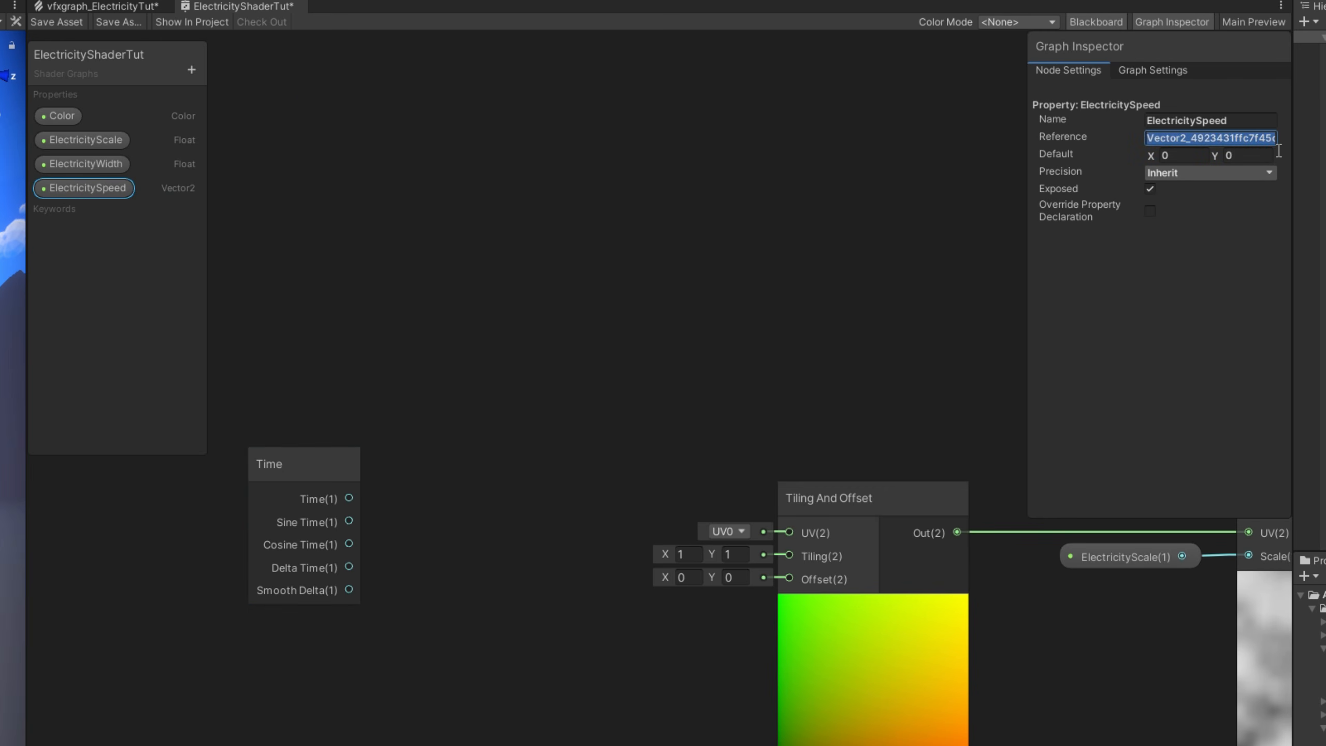
click(1258, 125)
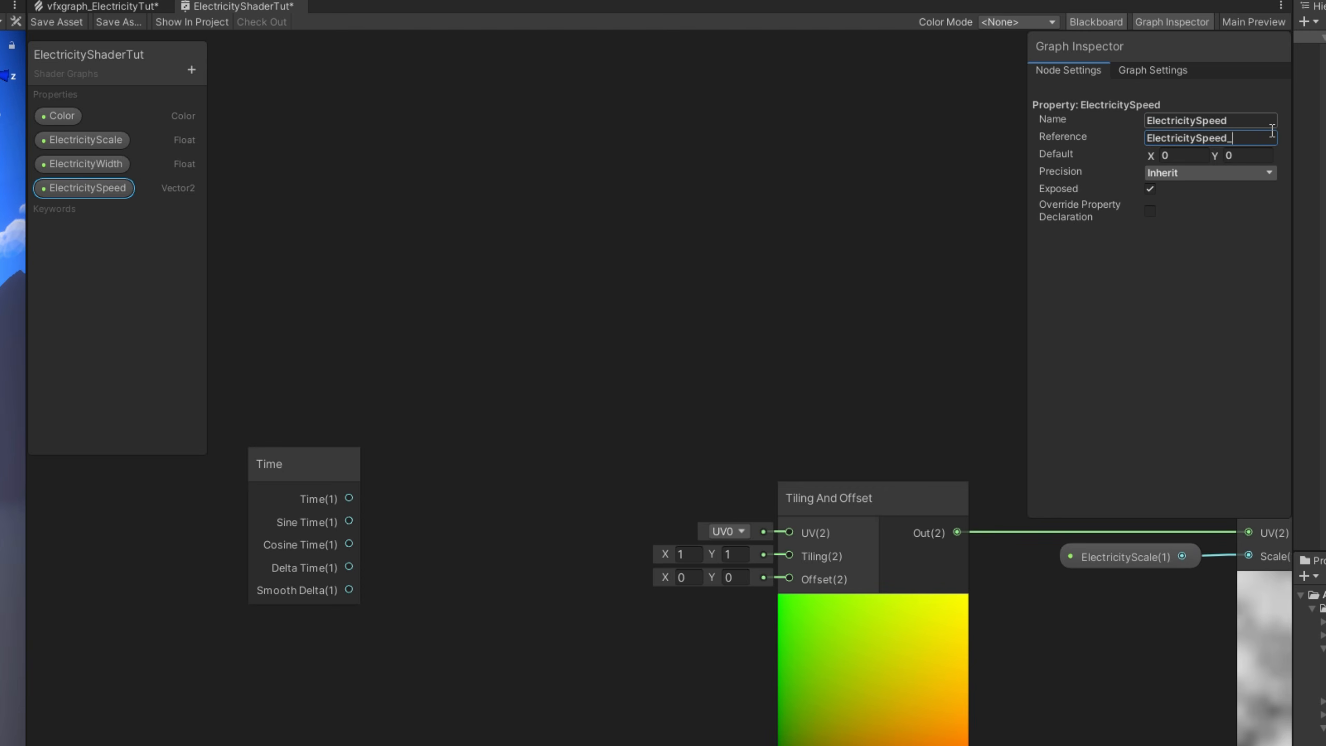
click(1260, 157)
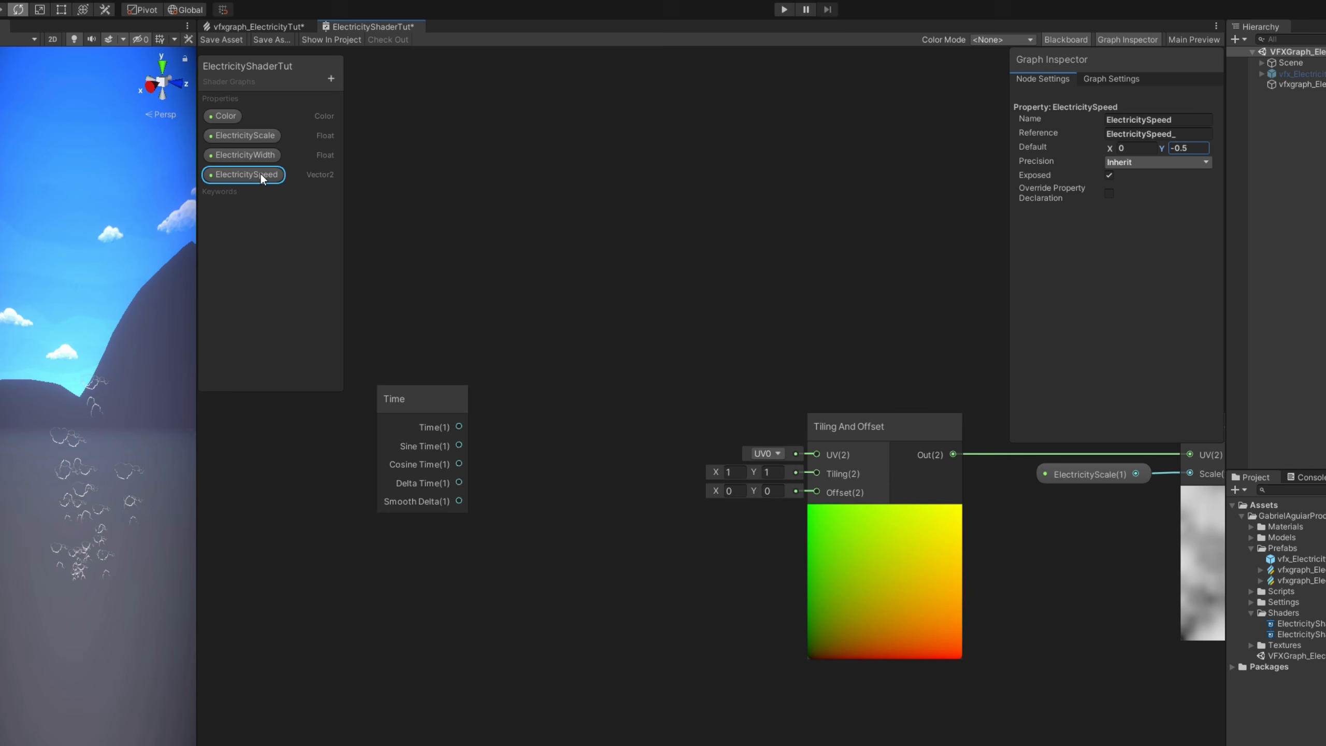
click(1134, 148)
text(0.1)
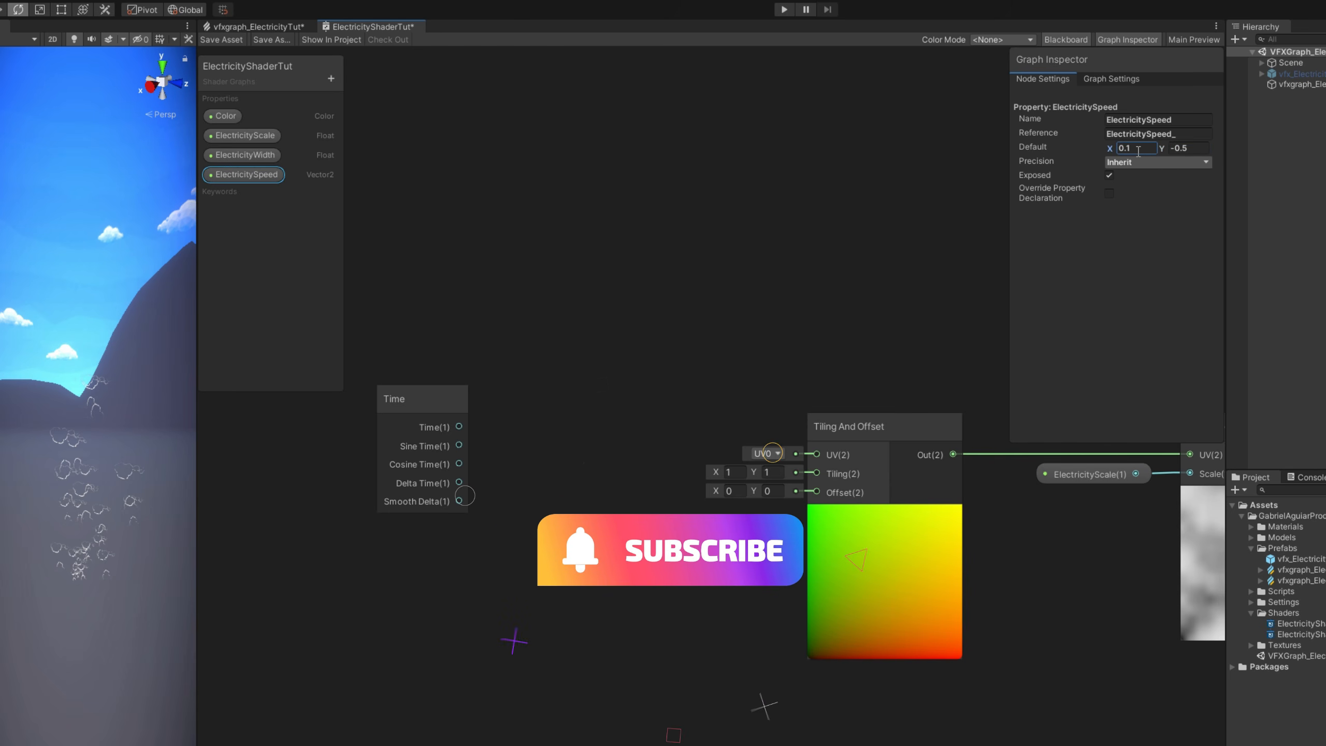
- Place ElectricitySpeed in the graph below Time and add a Multiply node that takes it as input B
drag(245, 175, 398, 604)
key(space)
text(mul)
click(606, 619)
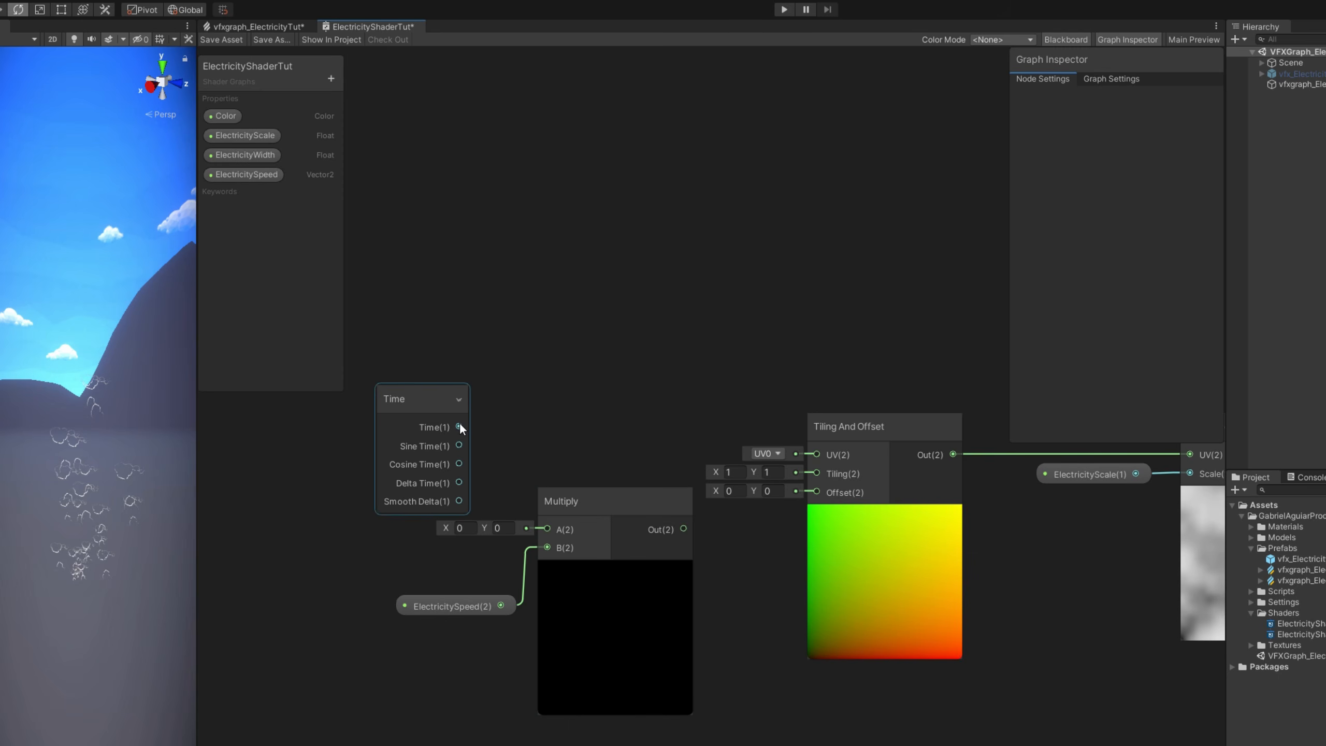
- Feed Time into the Multiply's A input and the product into Tiling And Offset's Offset, and align these nodes
drag(460, 426, 552, 526)
drag(454, 614, 400, 603)
drag(618, 502, 615, 411)
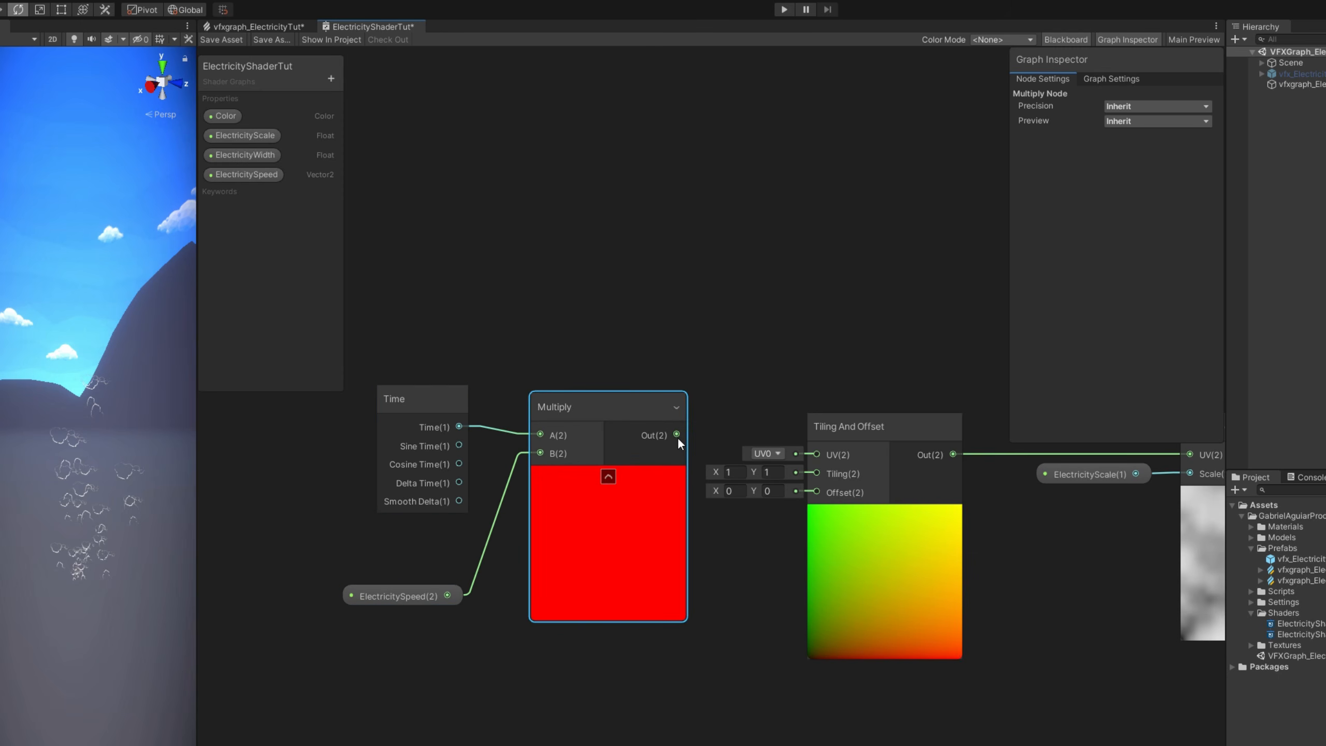
drag(792, 496, 835, 497)
drag(552, 688, 362, 455)
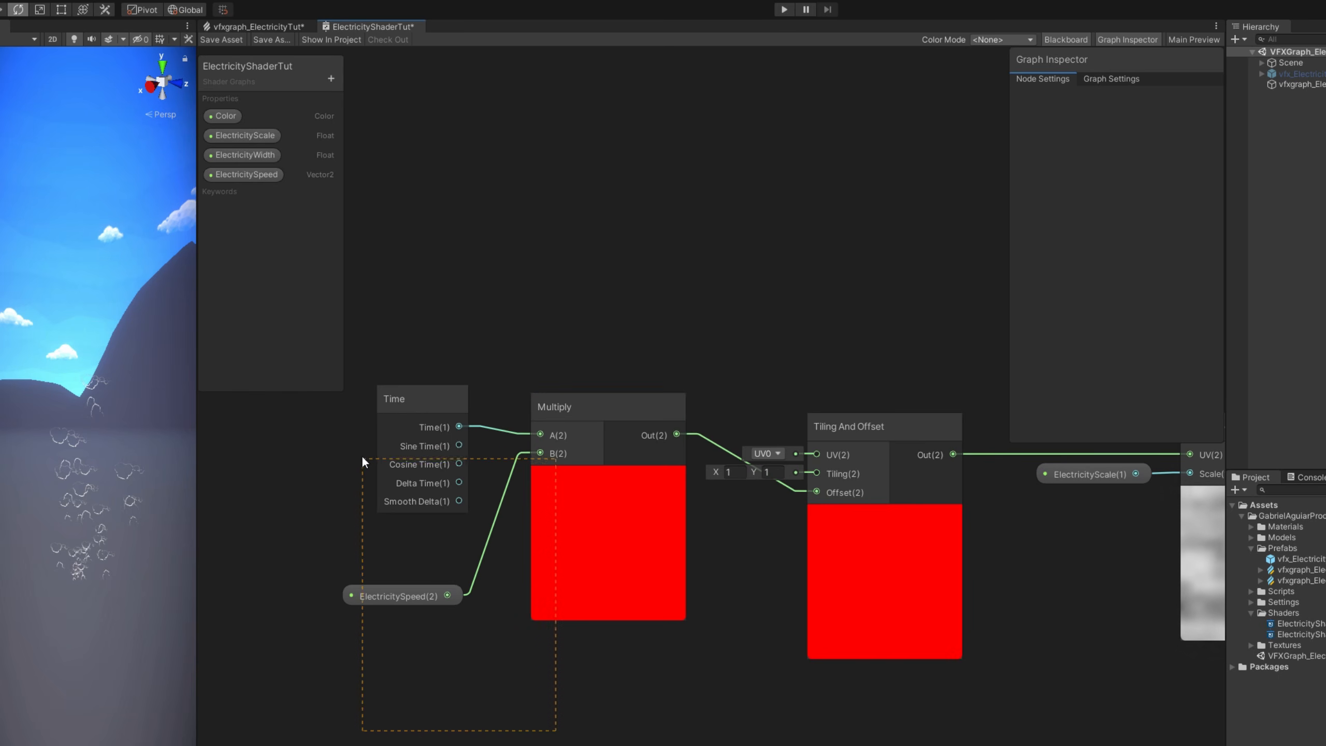
drag(593, 412, 592, 430)
- Save the shader graph and check the scrolling noise in the Remap, Rectangle and Multiply previews
scroll(779, 495, right, 15)
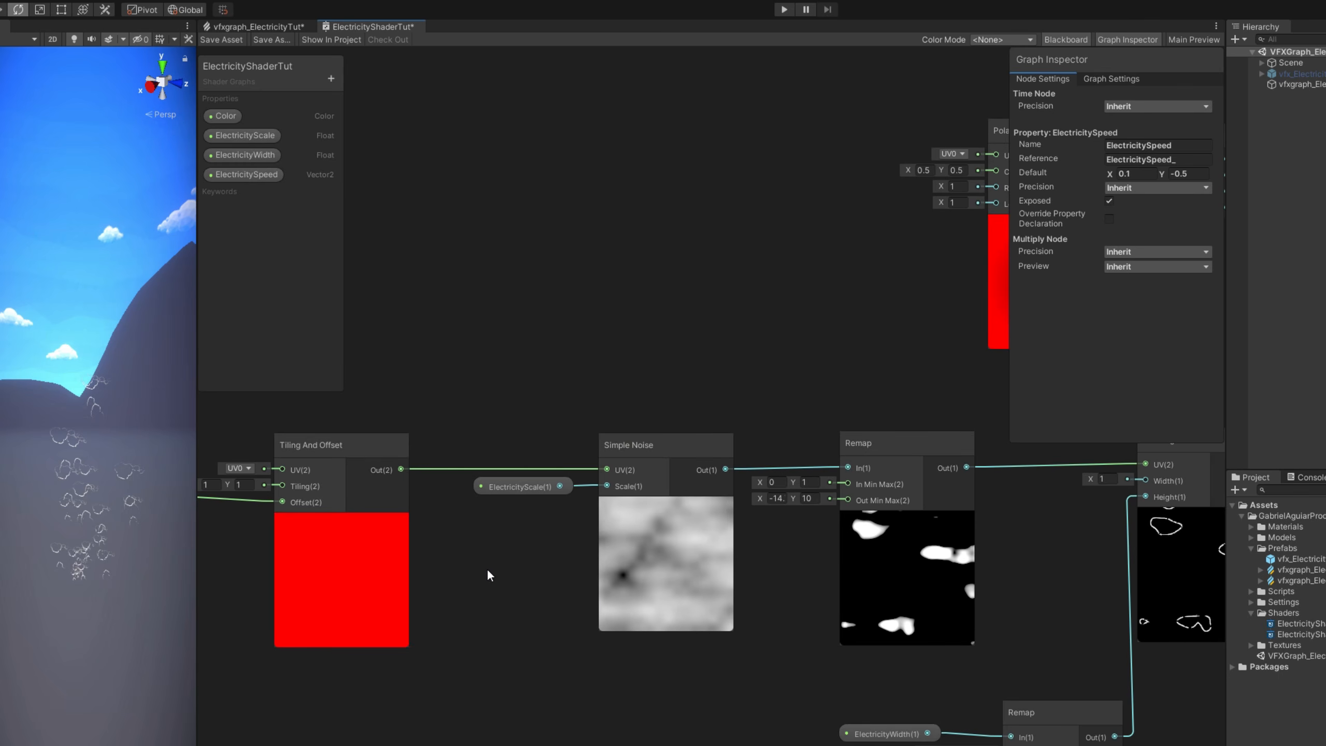
scroll(773, 552, right, 5)
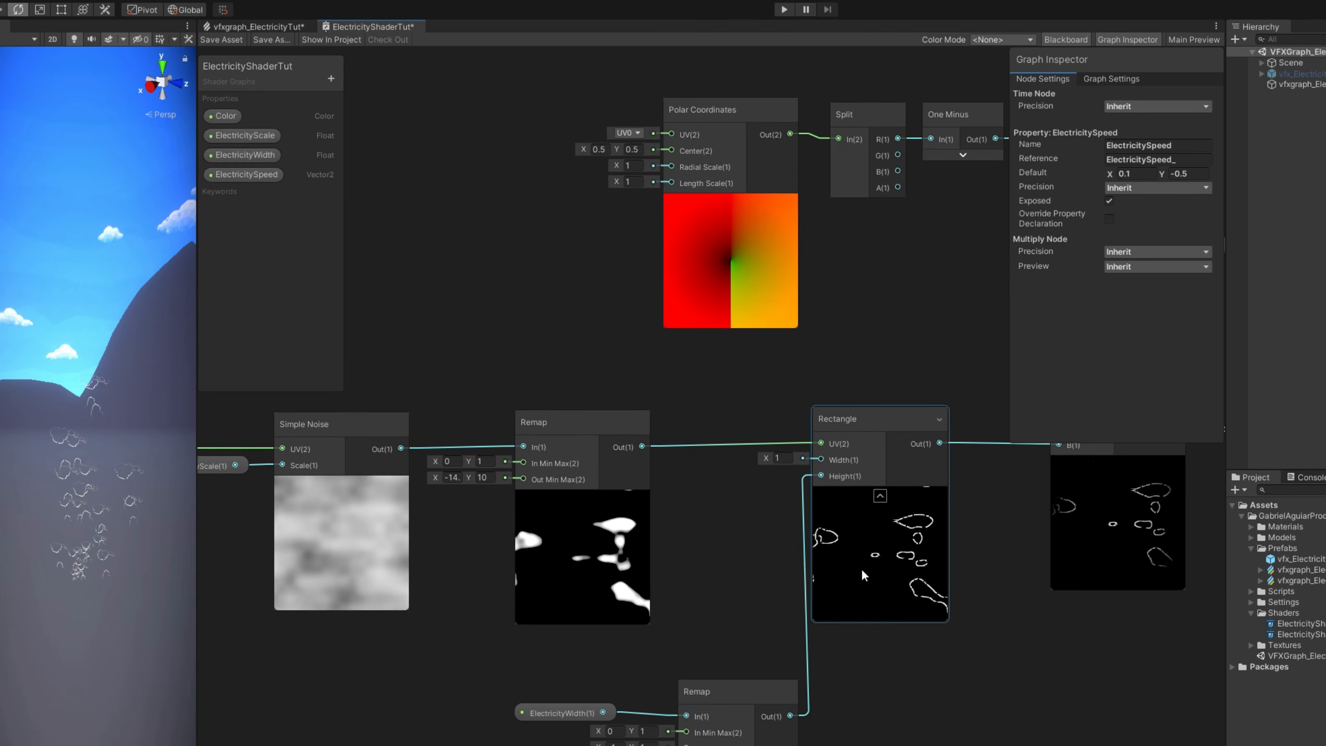
middle_drag(861, 568, 628, 544)
scroll(968, 549, right, 7)
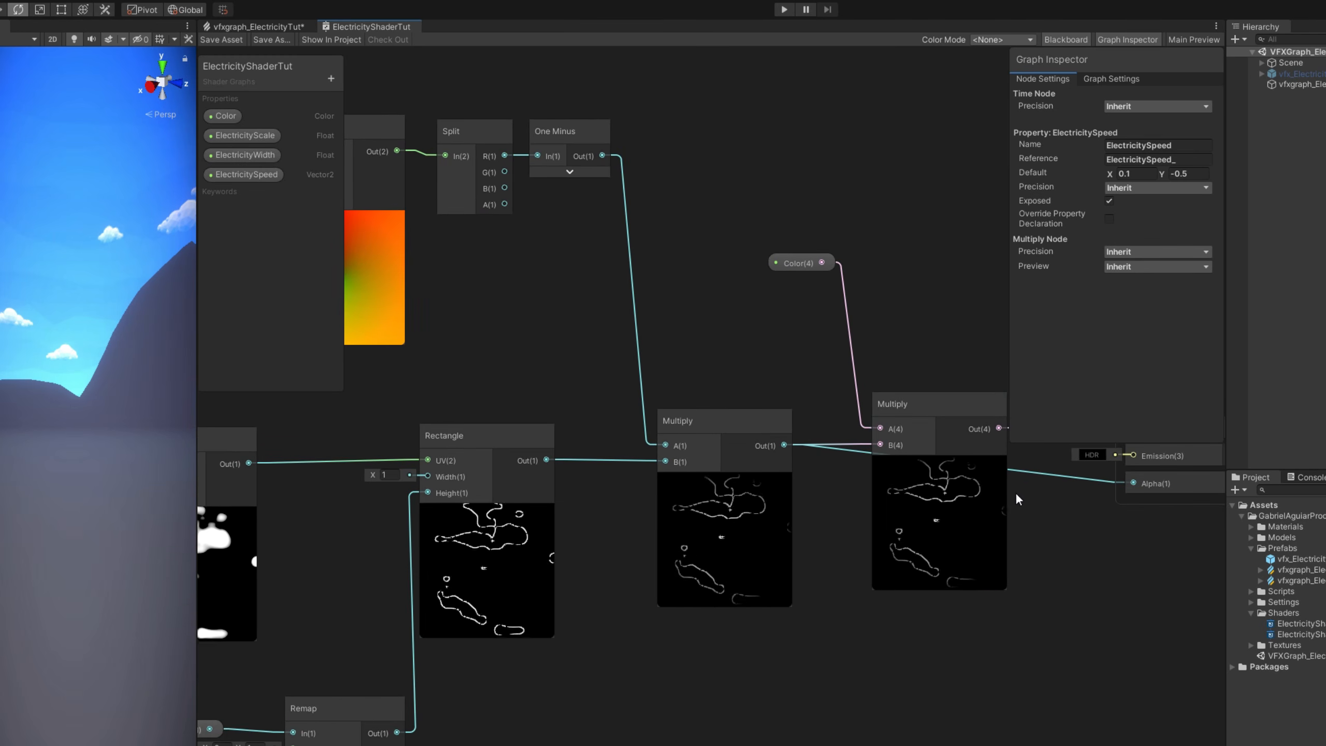
click(946, 520)
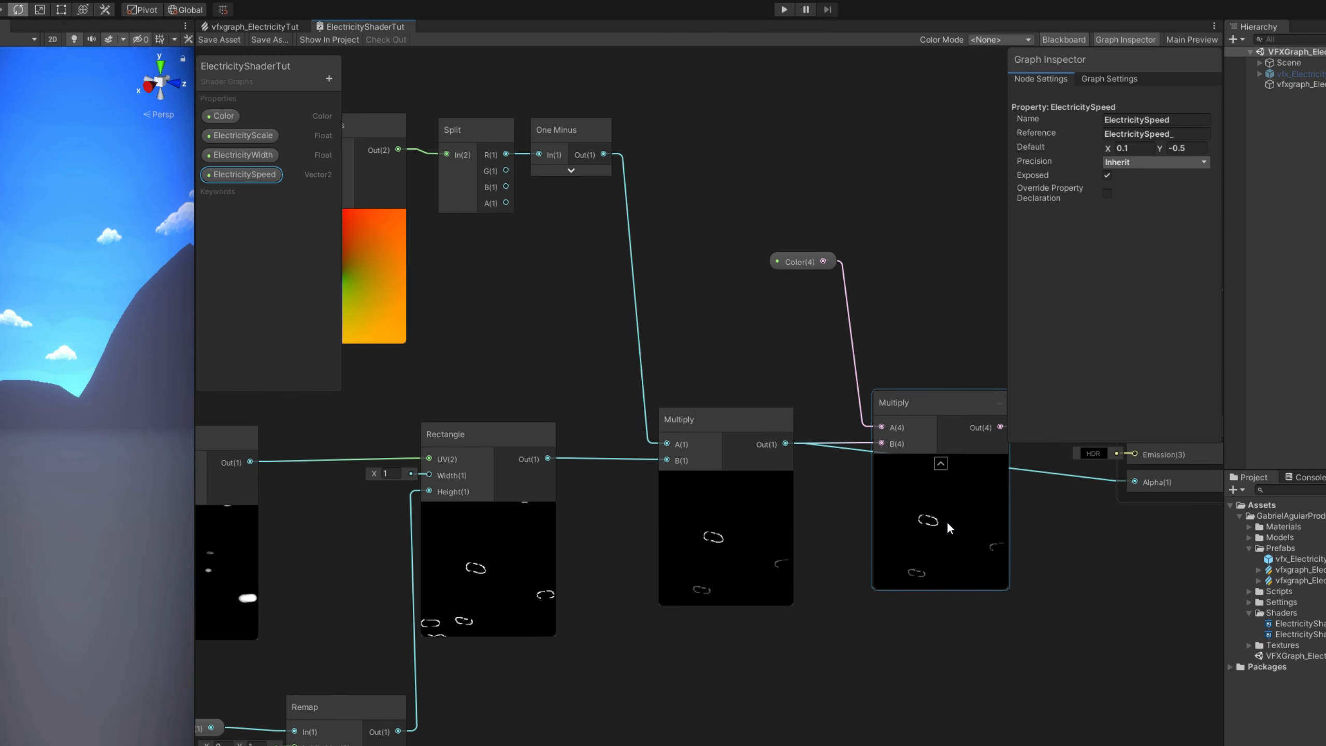
- Duplicate the node chain from Time and ElectricitySpeed through Simple Noise and place the copy above the original
scroll(723, 618, left, 20)
scroll(957, 404, down, 8)
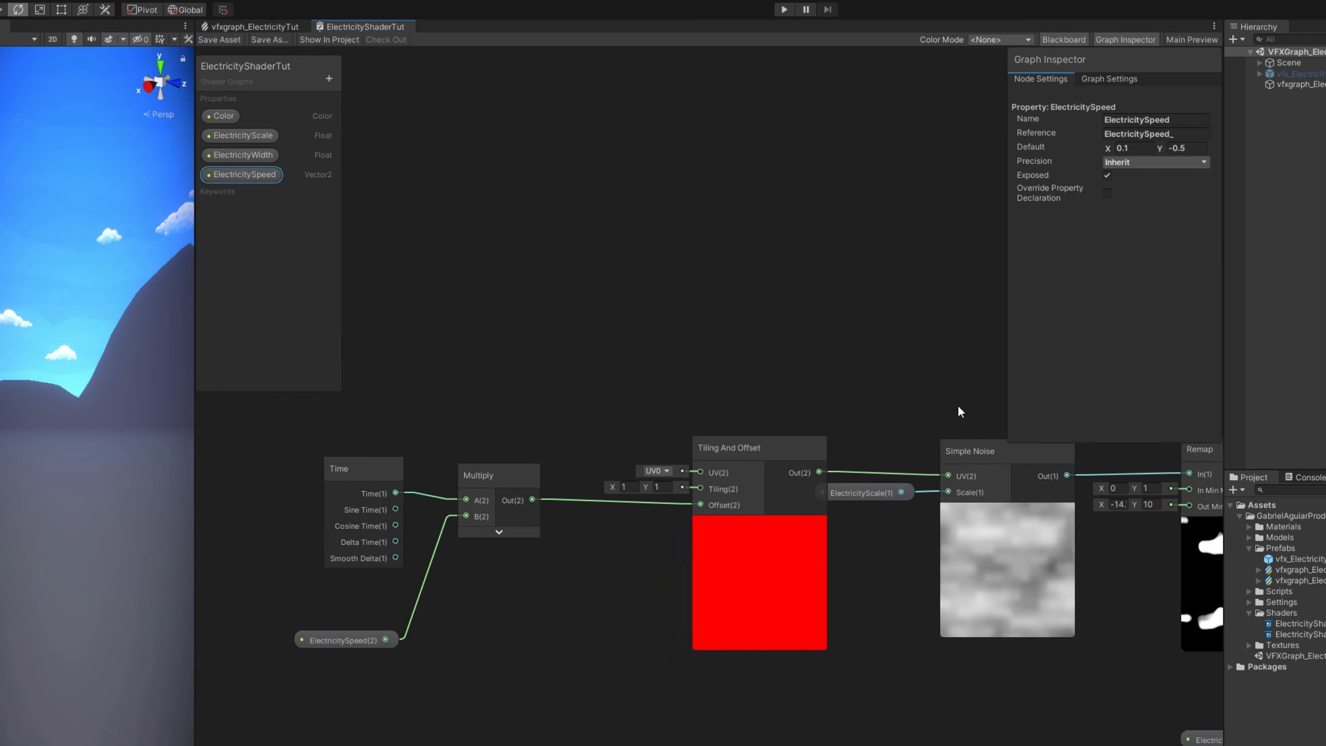
drag(999, 686, 438, 409)
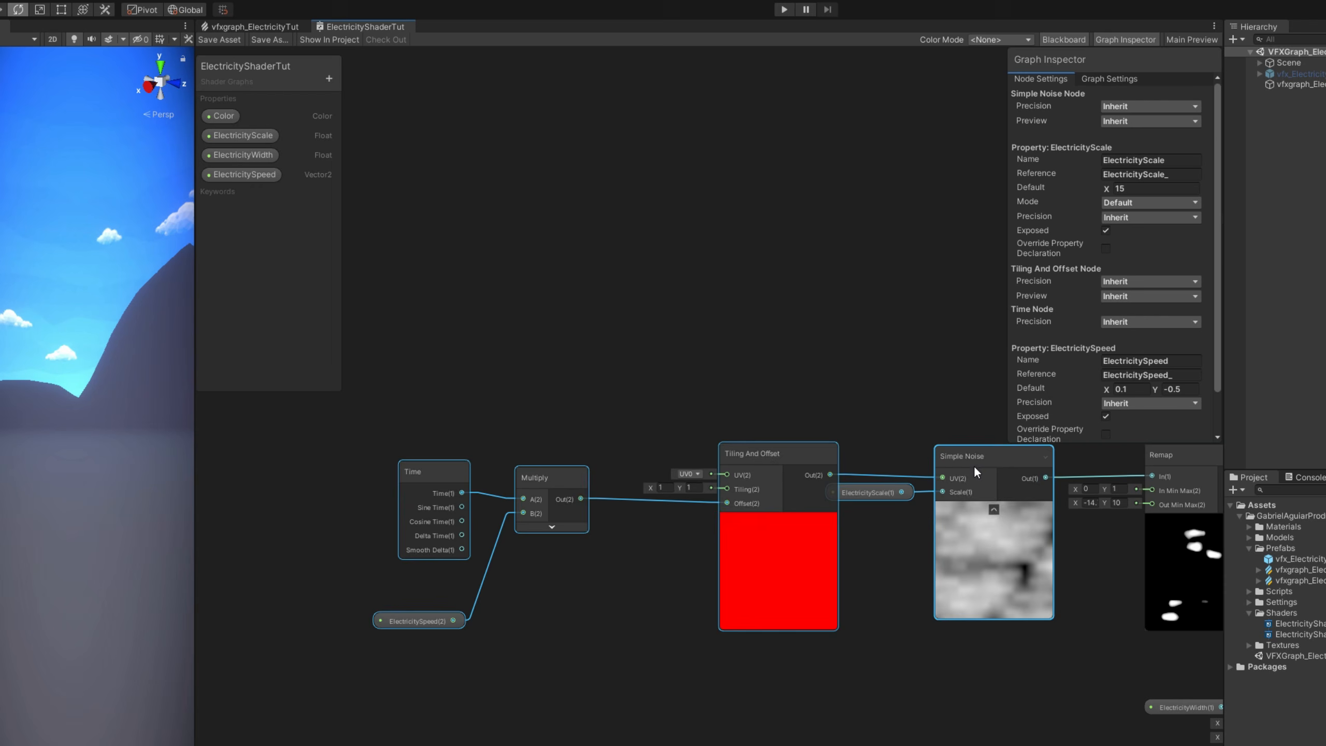
drag(974, 465, 779, 458)
scroll(825, 478, up, 5)
scroll(824, 478, left, 5)
key(ctrl+d)
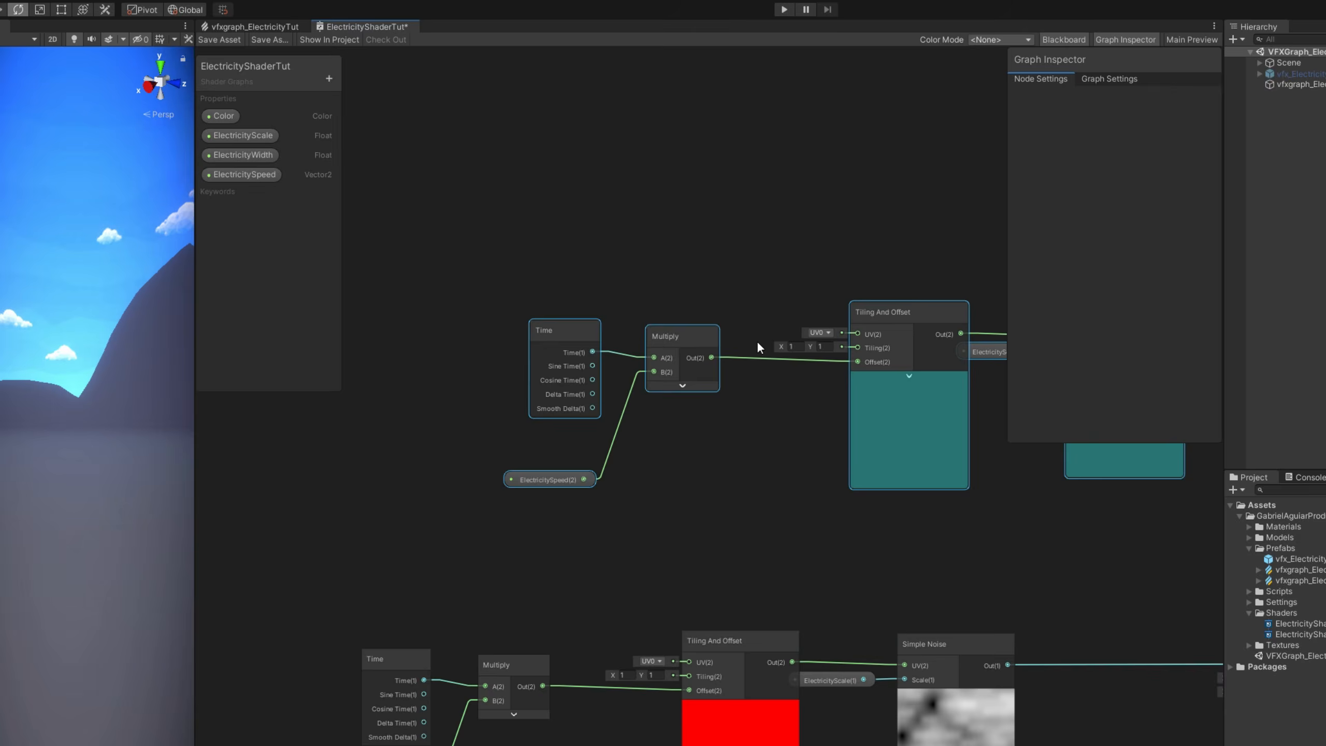
drag(919, 312, 743, 311)
scroll(893, 544, right, 10)
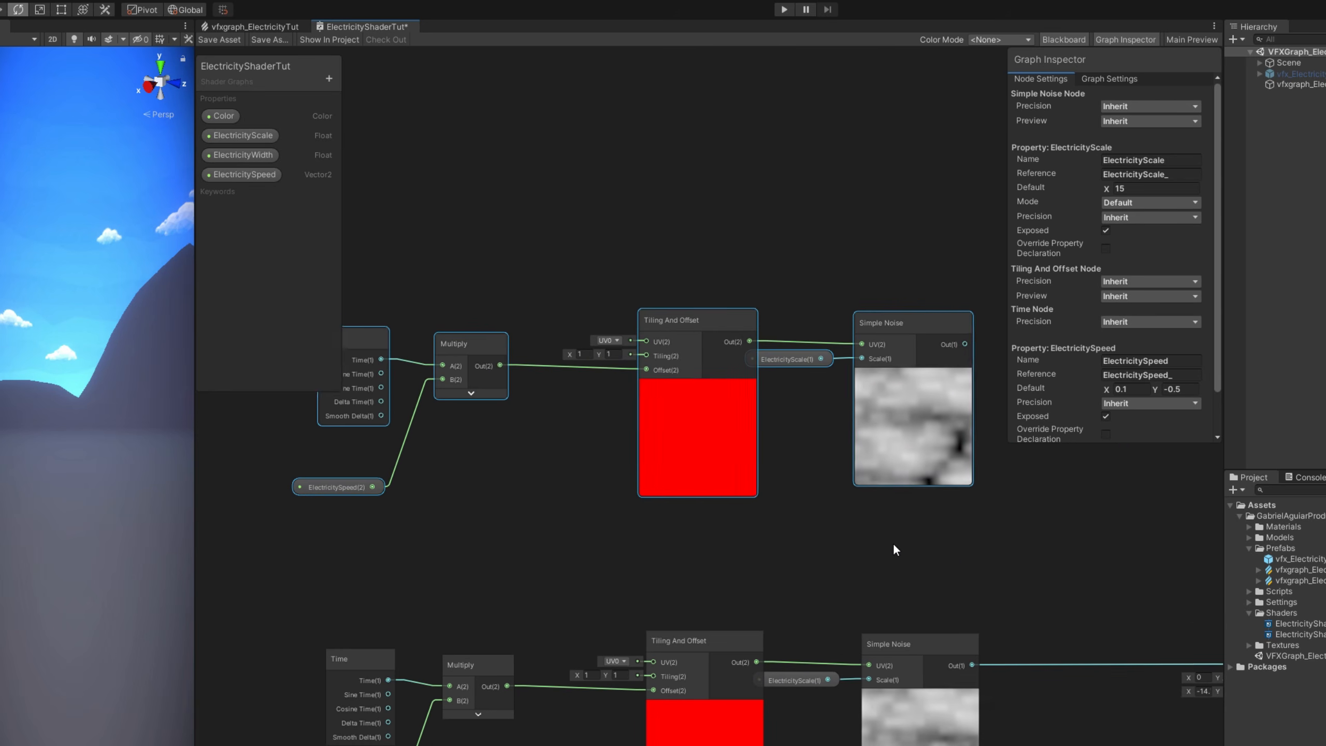
- Multiply the two Simple Noise outputs together in a new Multiply node and feed the result into the Remap's In input
scroll(902, 458, down, 2)
scroll(902, 458, up, 2)
click(797, 357)
drag(667, 243, 784, 428)
text(mul)
click(851, 494)
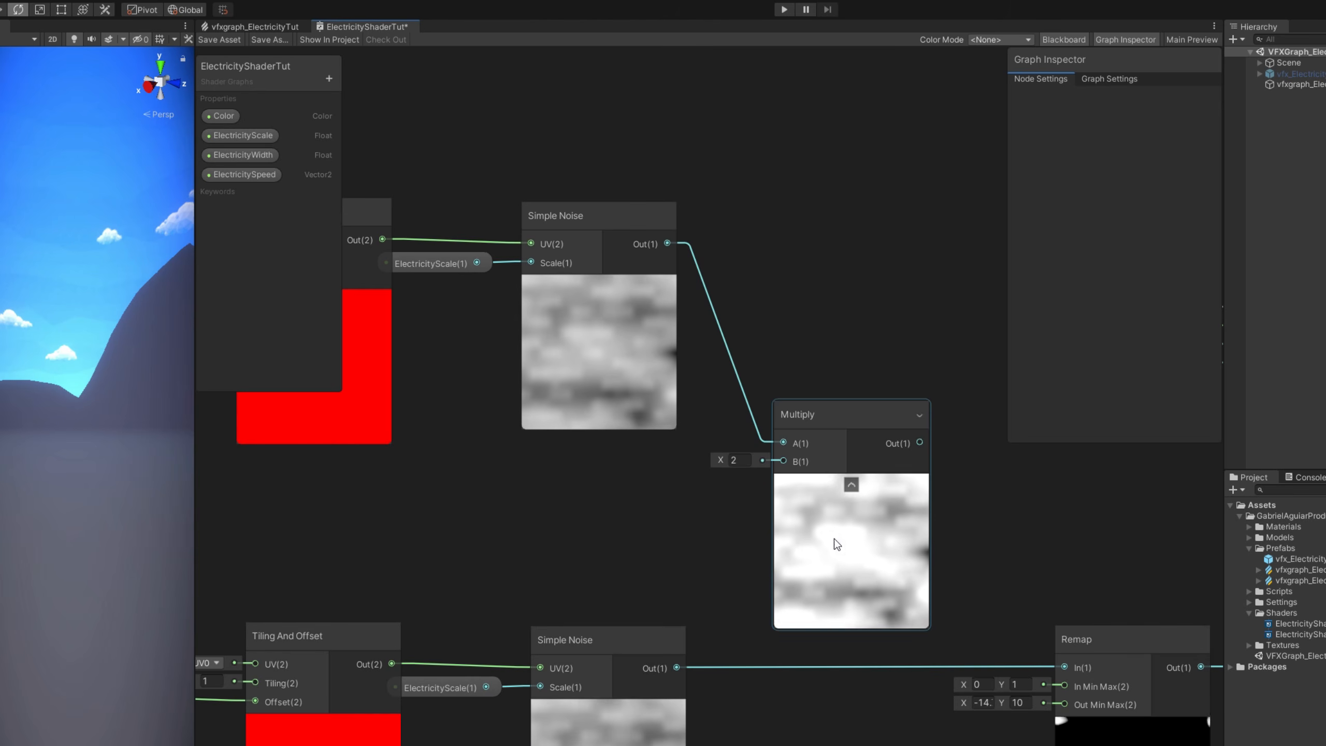
drag(677, 667, 783, 461)
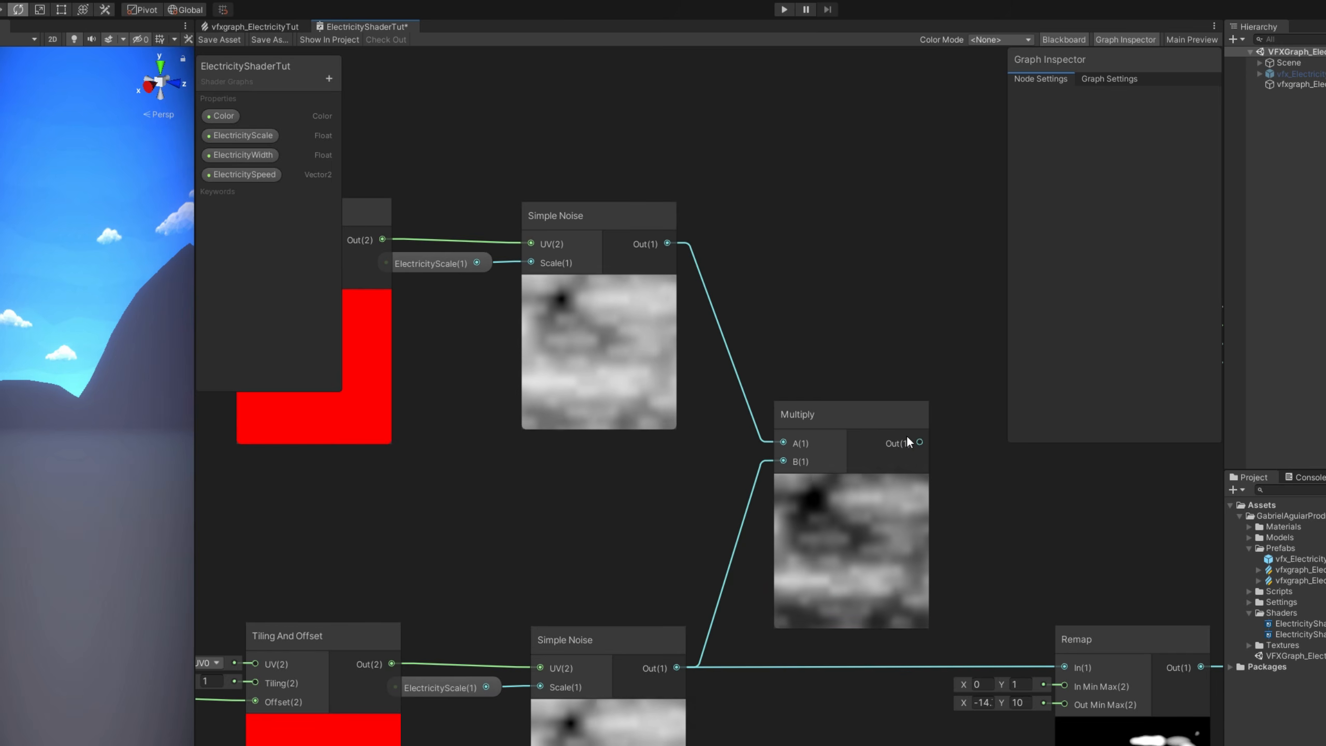
drag(919, 442, 1064, 667)
- Move the noise chains and their Multiply node together so the Multiply lines up with the Remap node
scroll(898, 684, down, 3)
drag(891, 742, 275, 410)
drag(857, 537, 793, 662)
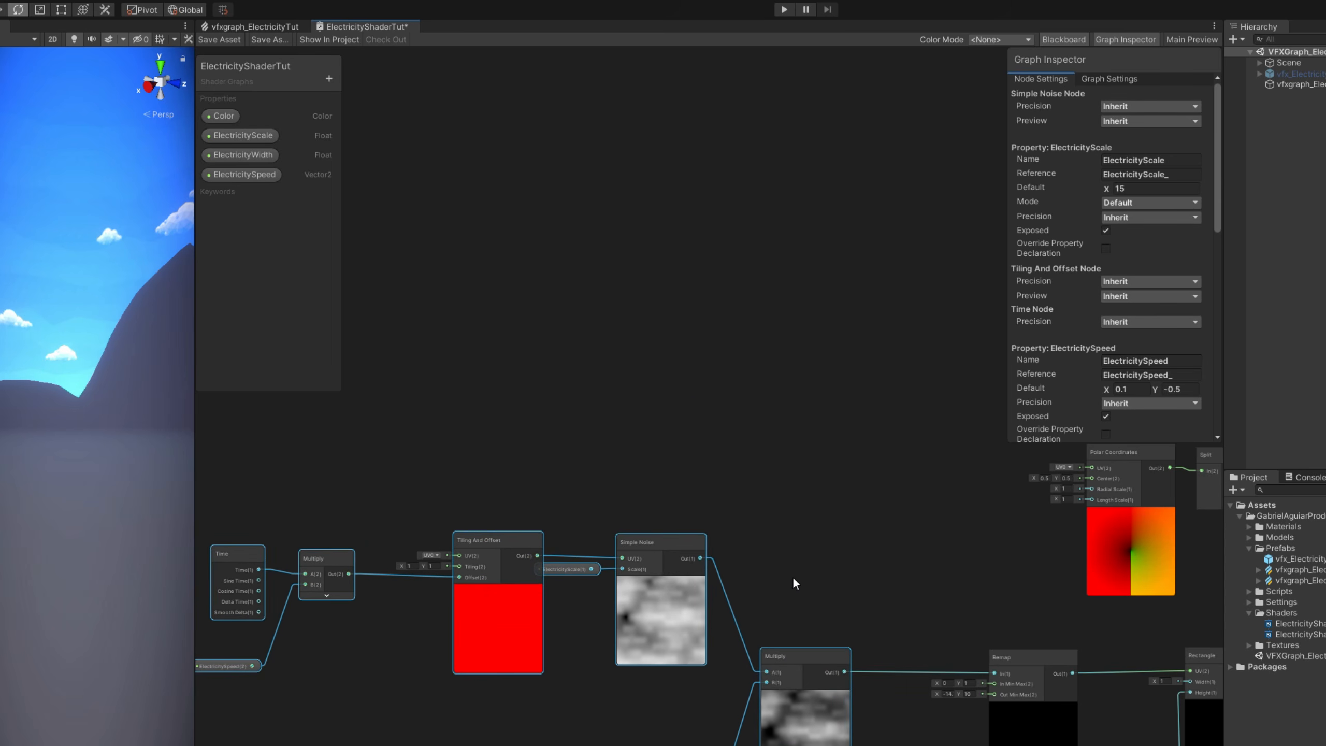
middle_drag(793, 576, 994, 403)
click(914, 497)
scroll(731, 450, up, 6)
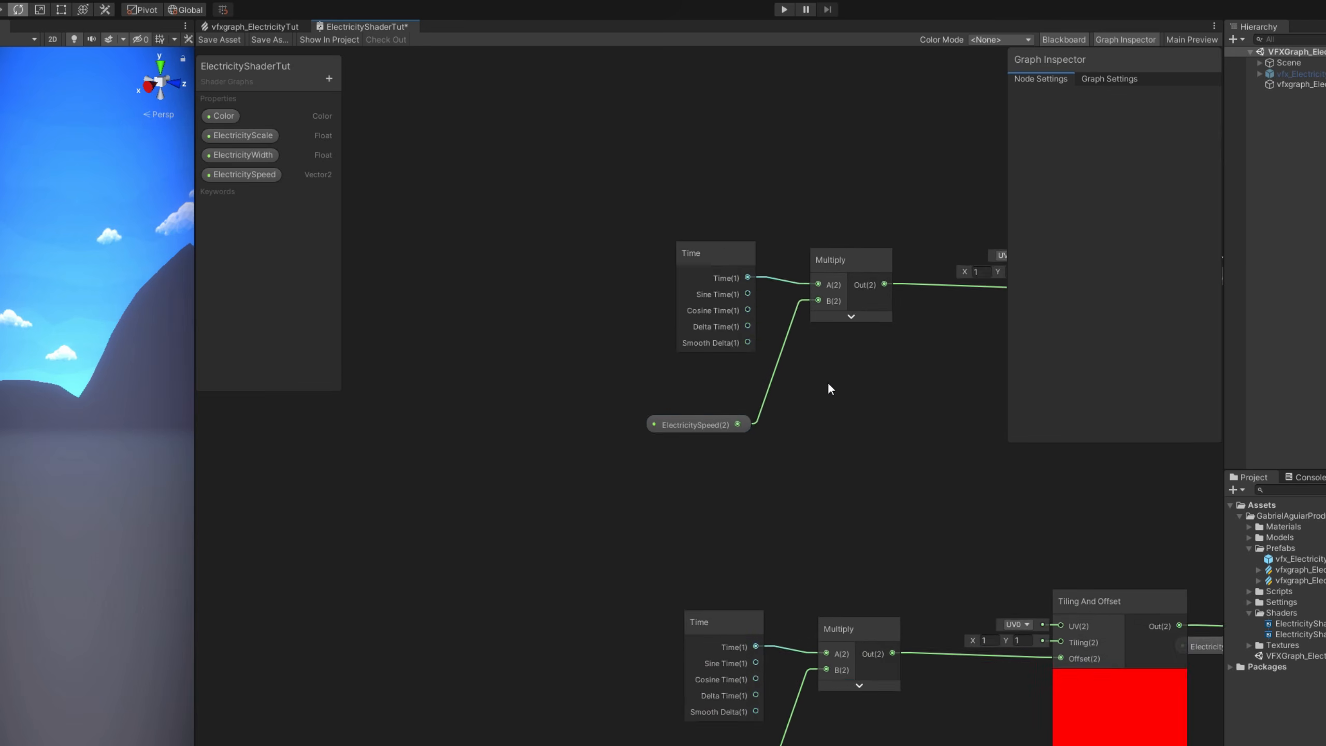
- Insert a Negate node between ElectricitySpeed and the upper Multiply's B input, and tidy its position
click(691, 428)
drag(688, 426, 760, 410)
text(neg)
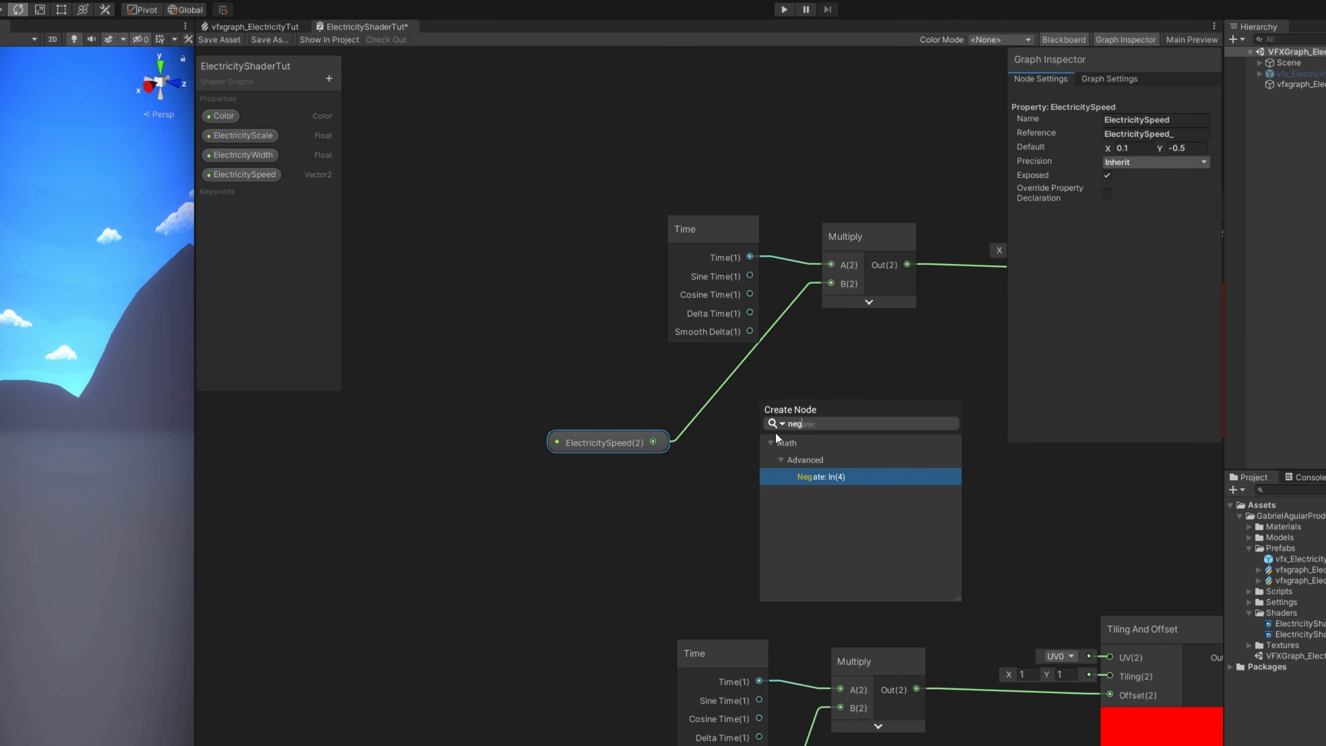
click(798, 472)
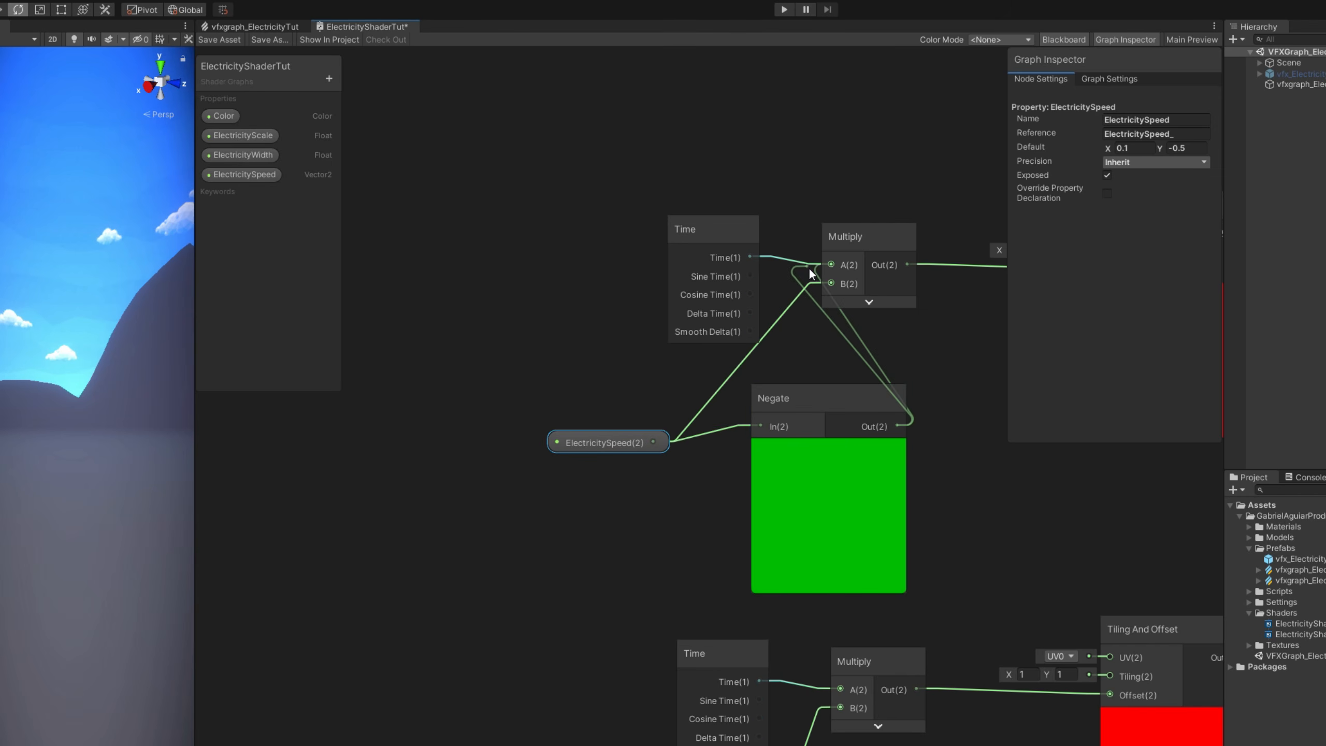
drag(809, 268, 822, 283)
middle_drag(822, 282, 394, 332)
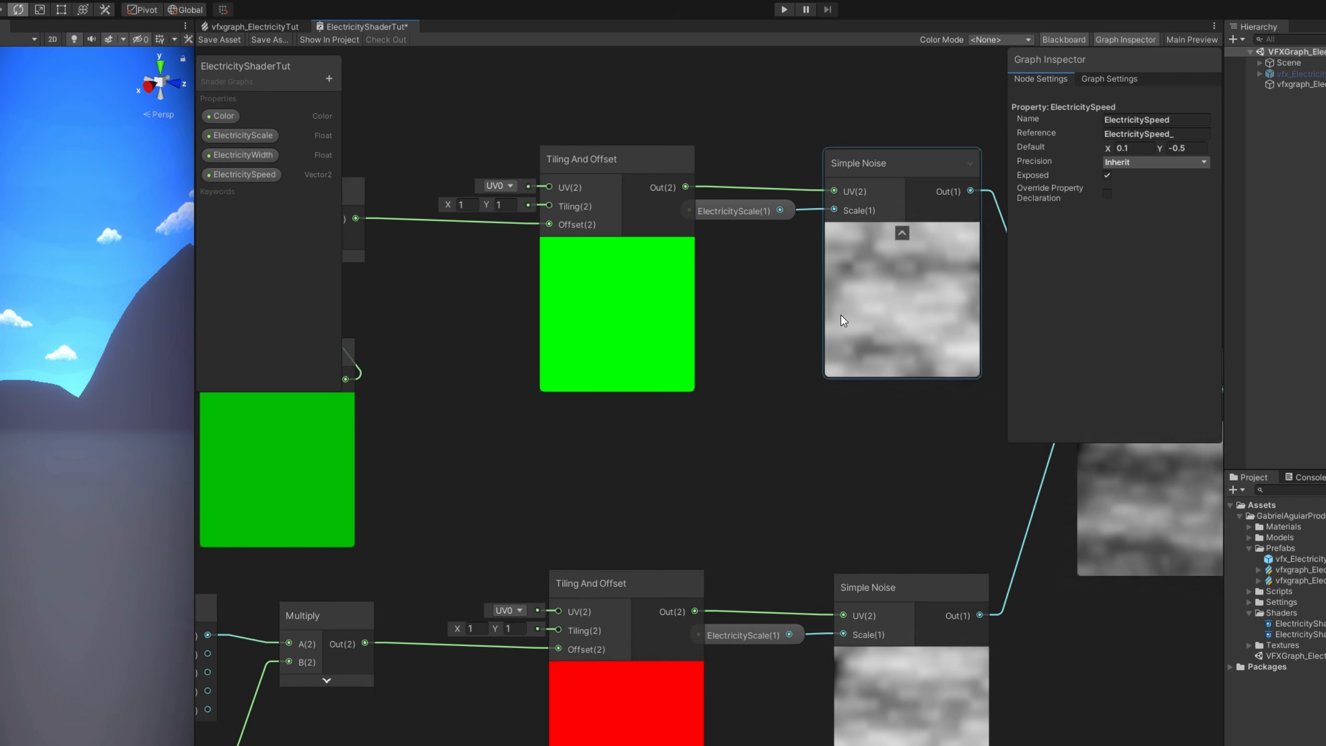
scroll(618, 397, down, 2)
click(361, 399)
middle_drag(473, 367, 557, 392)
drag(424, 388, 405, 389)
- Set the Out Min Max X value to -2 on the Remap node fed by the noise Multiply
middle_drag(836, 435, 526, 436)
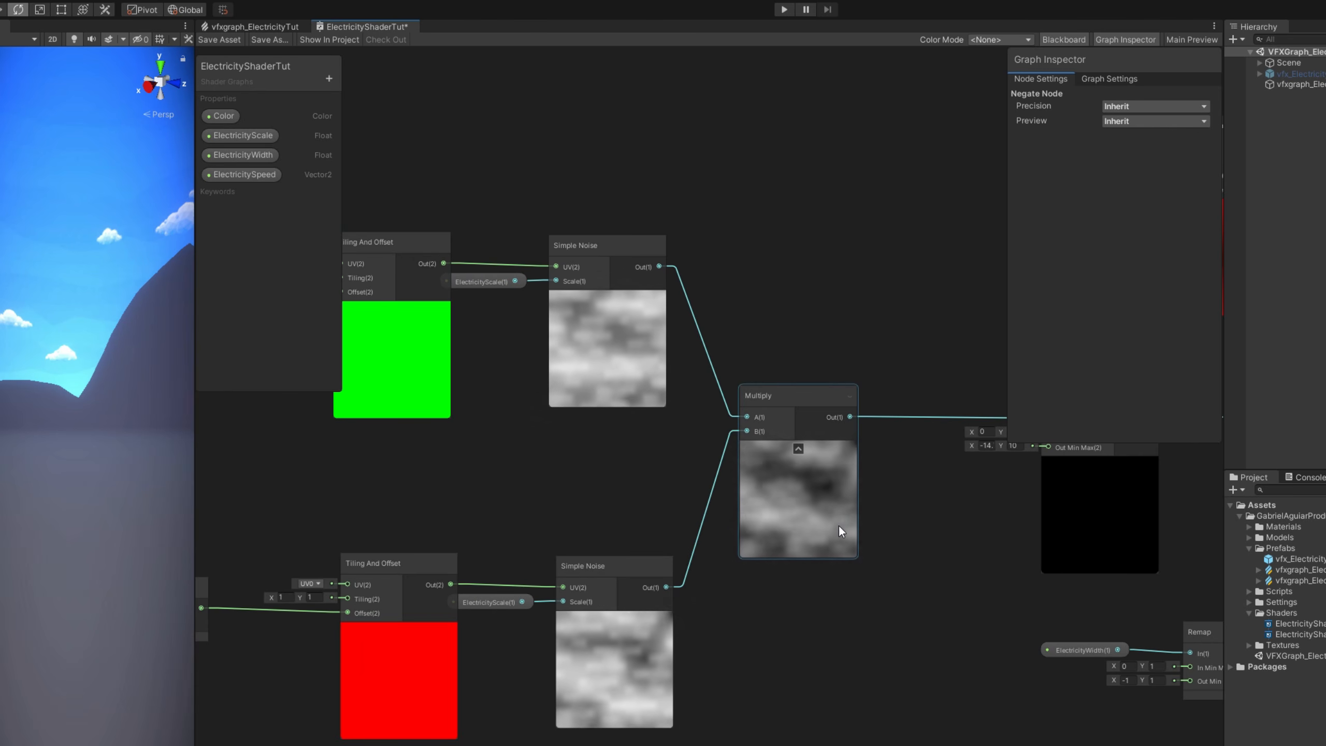
middle_drag(952, 526, 1045, 523)
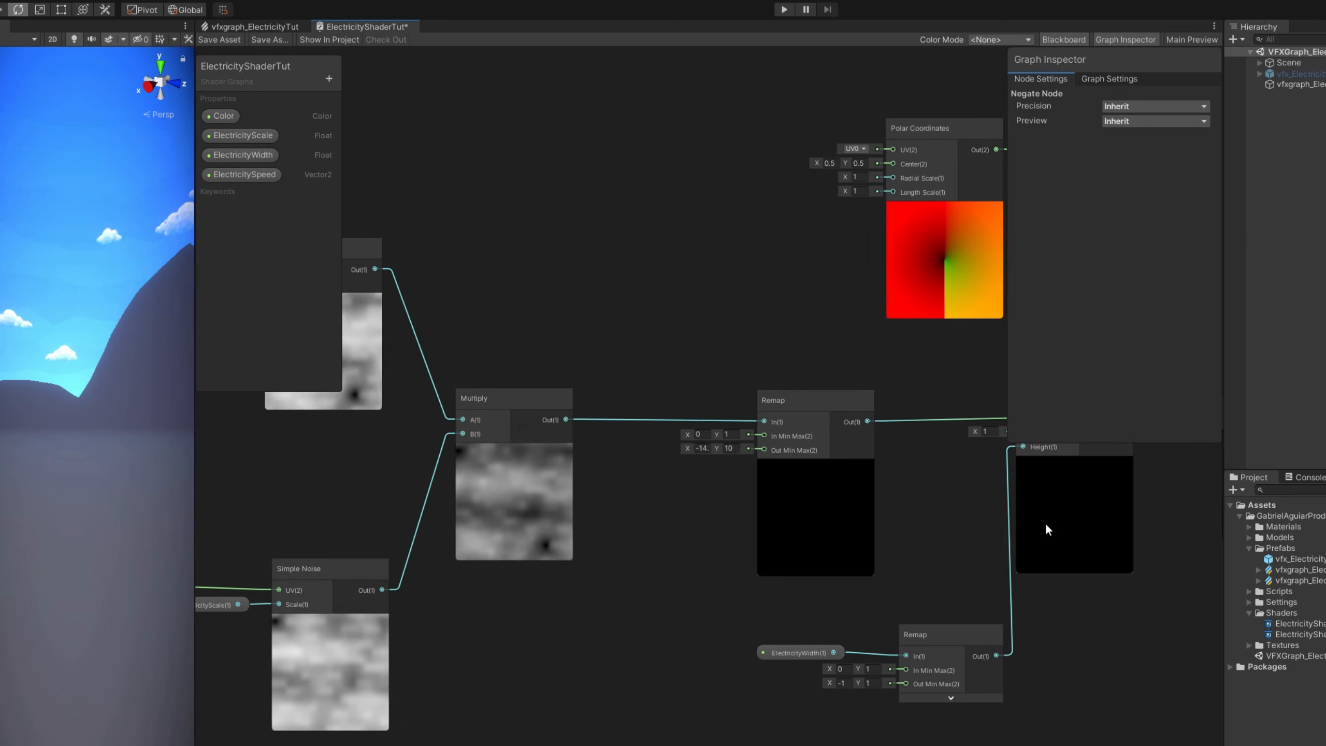
scroll(737, 476, up, 3)
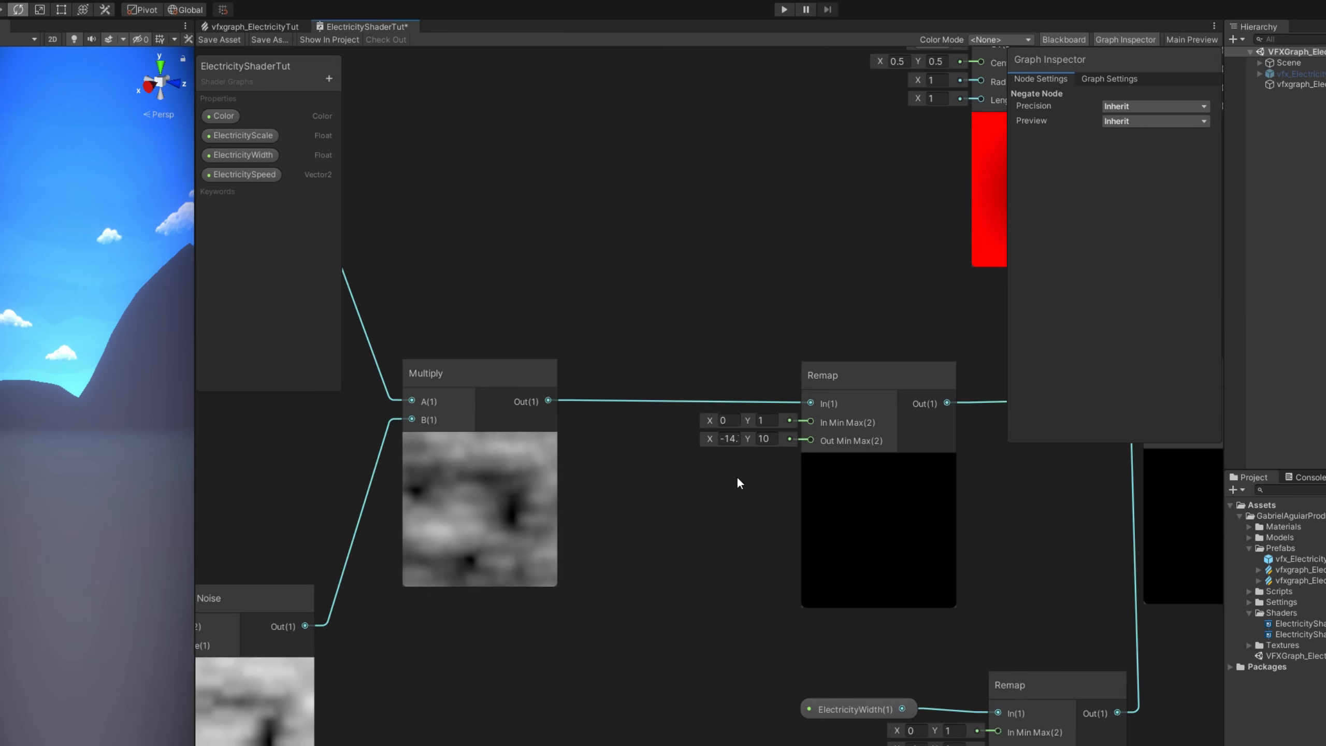
middle_drag(739, 479, 436, 434)
drag(425, 425, 503, 425)
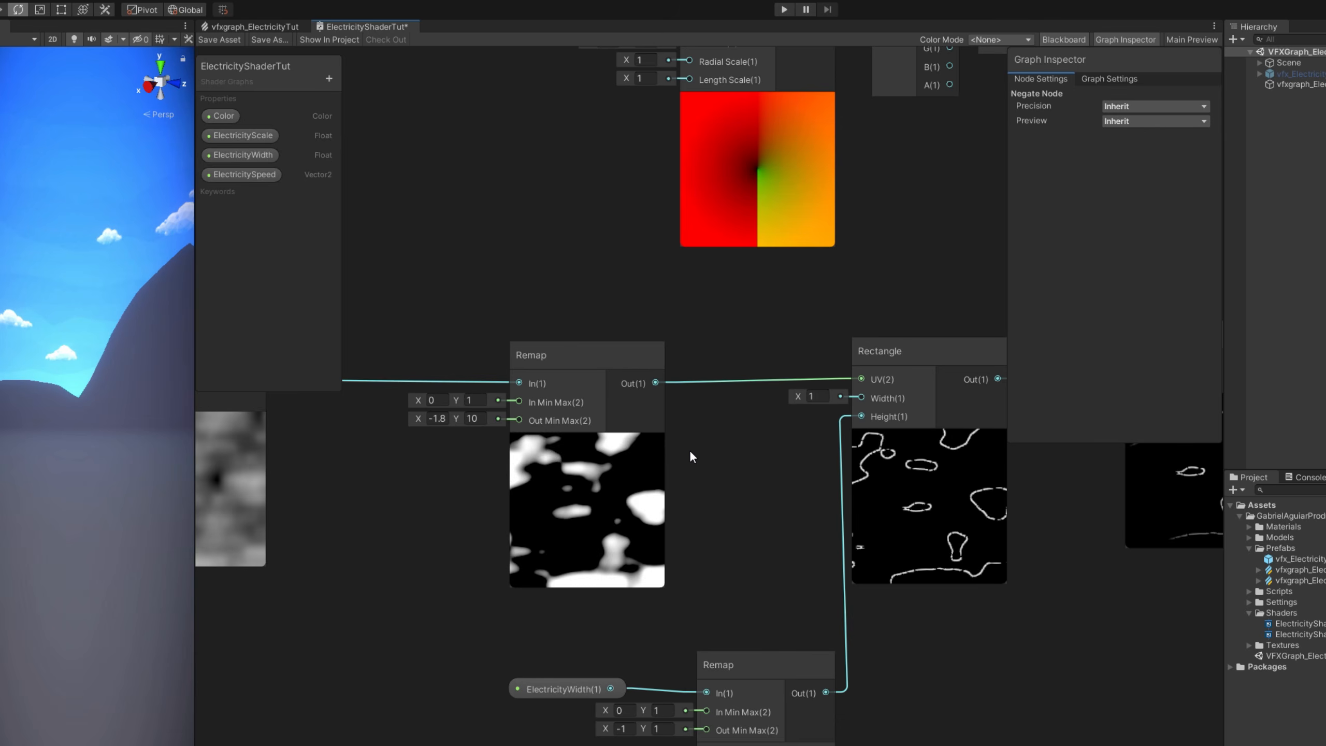
click(435, 420)
text(-2)
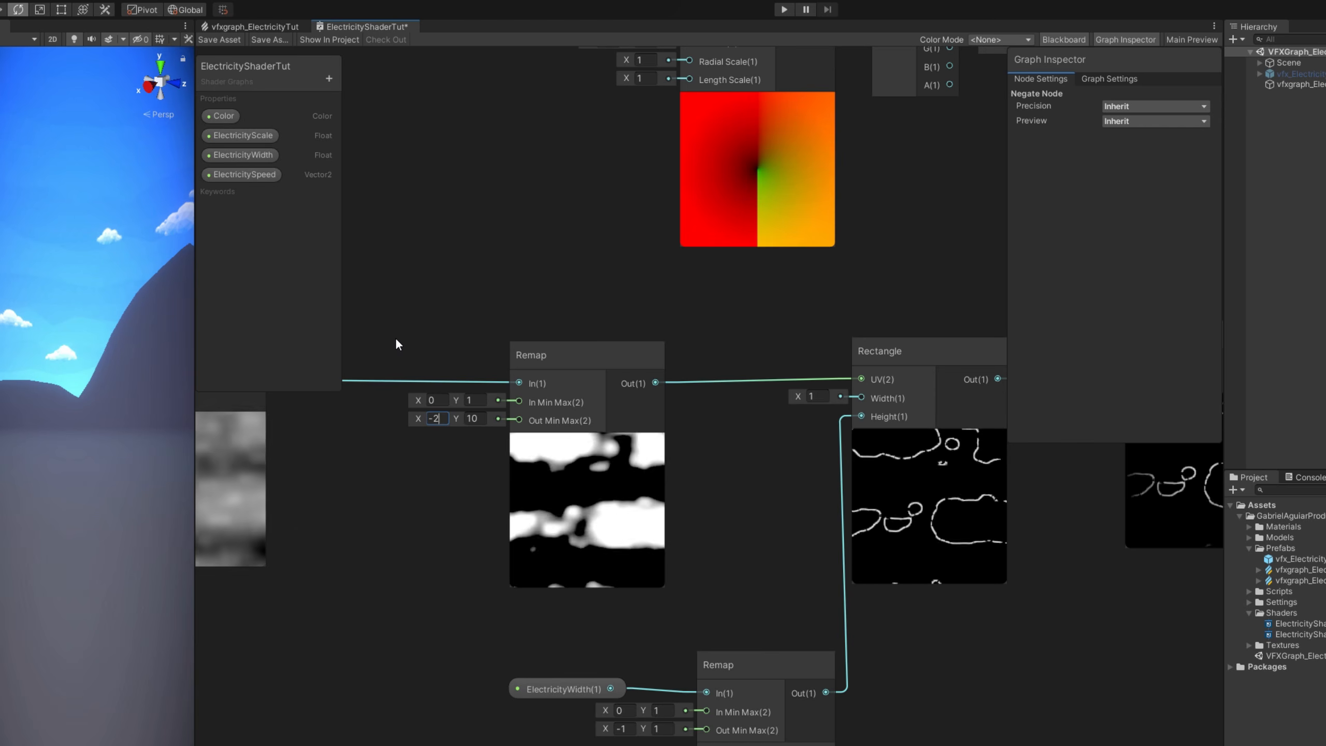
- Save the shader graph, return to vfxgraph_ElectricityTut and widen the Scene view to see the particles
middle_drag(1023, 588, 820, 610)
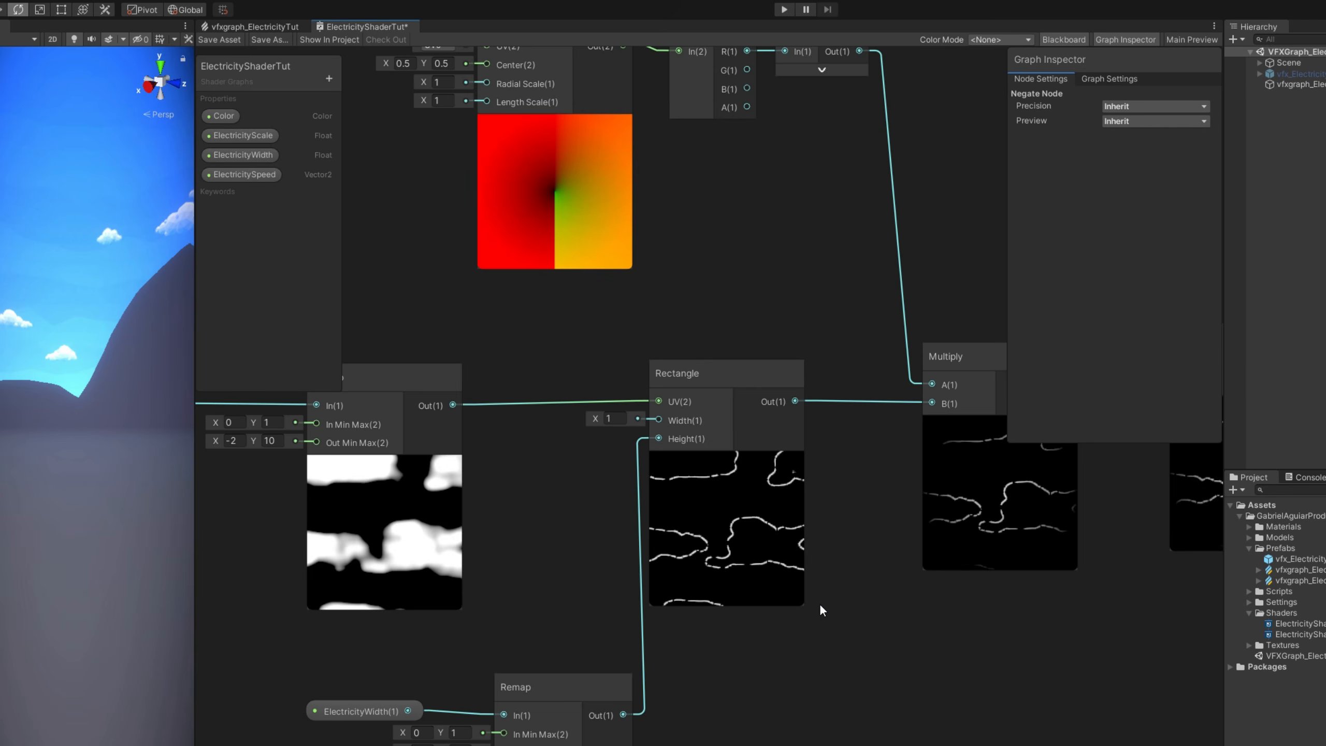
click(217, 41)
click(231, 25)
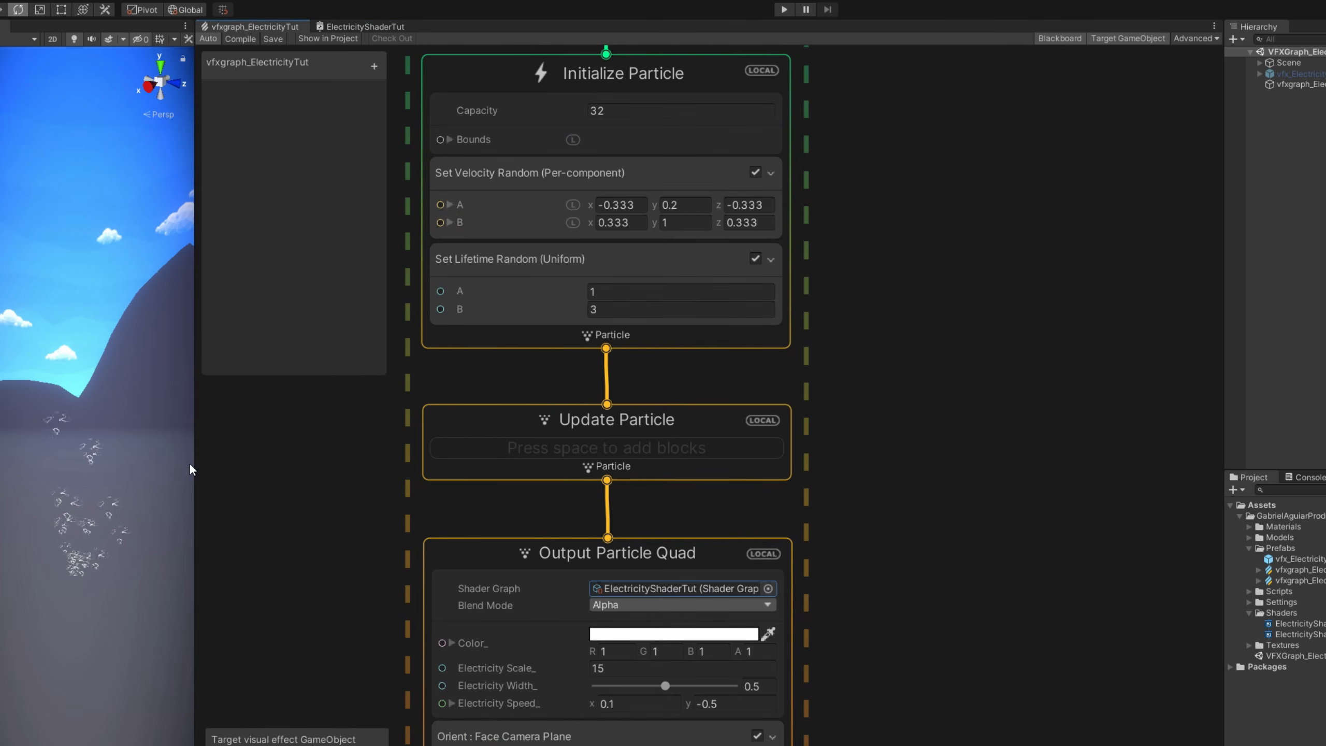
drag(195, 465, 558, 454)
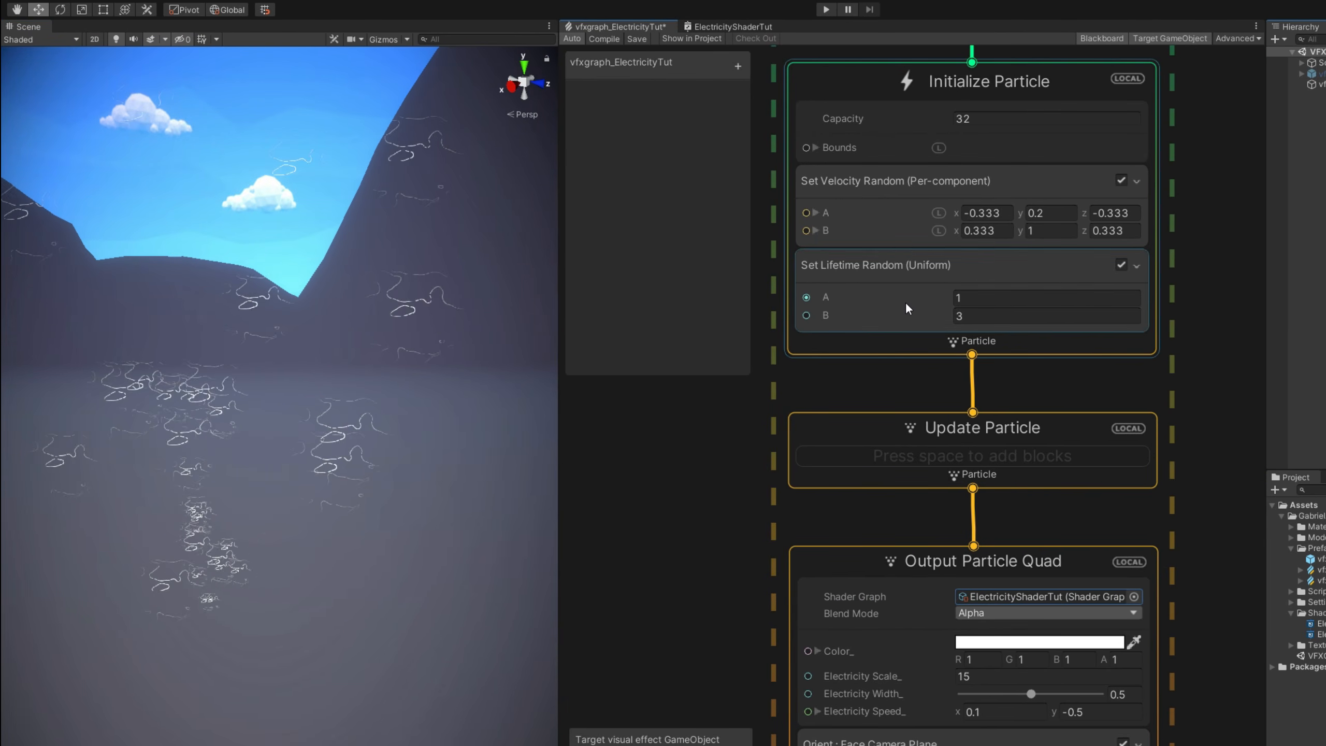
- Delete the Set Velocity Random block from Initialize Particle and centre the effect in the Scene view
click(881, 212)
key(Delete)
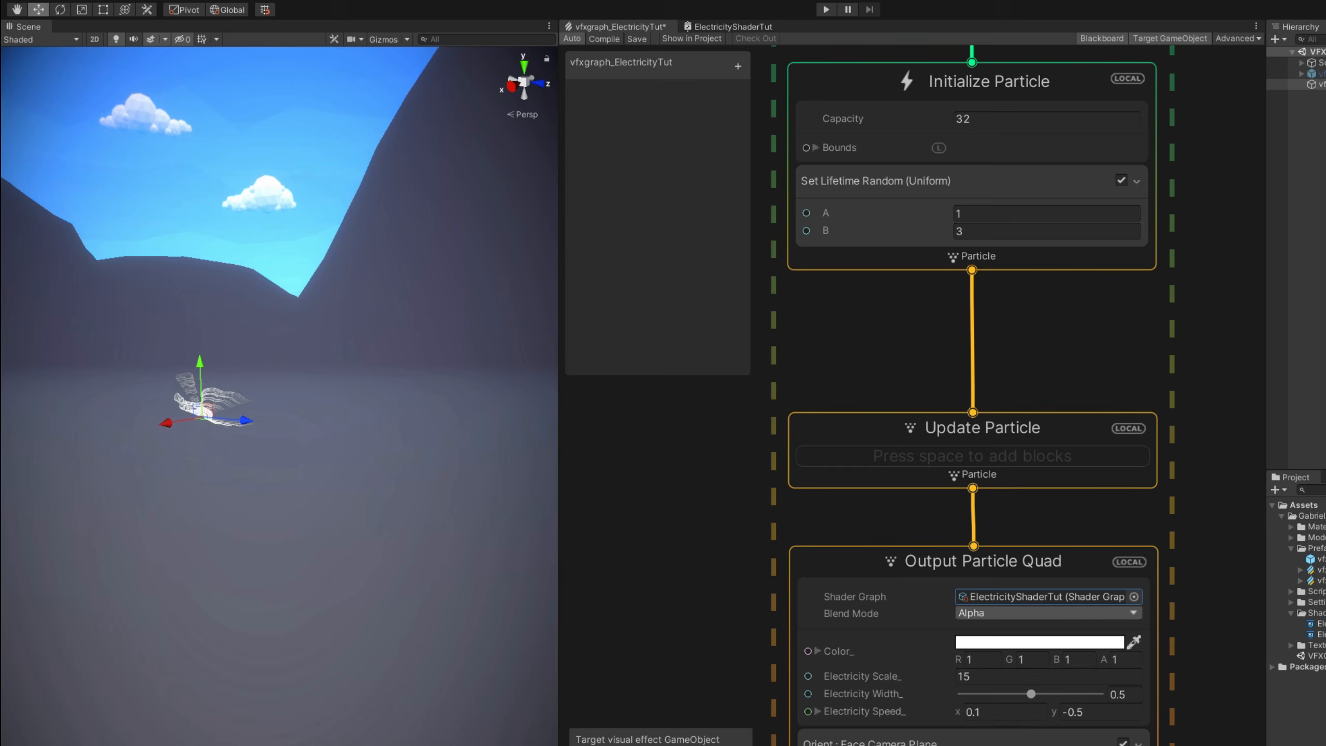
middle_drag(288, 413, 375, 446)
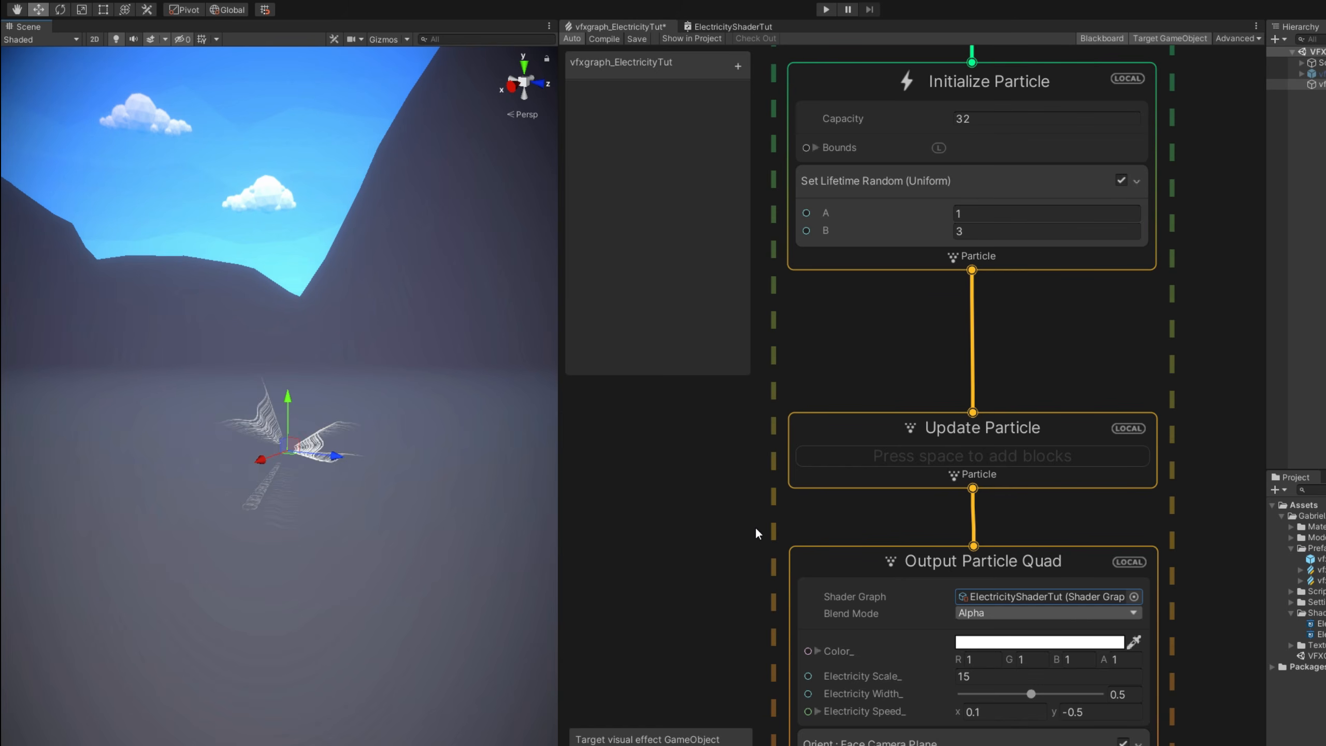
- Add a Random Number node and place it beside the Output Particle Quad context
middle_drag(755, 526, 809, 476)
middle_drag(722, 700, 740, 457)
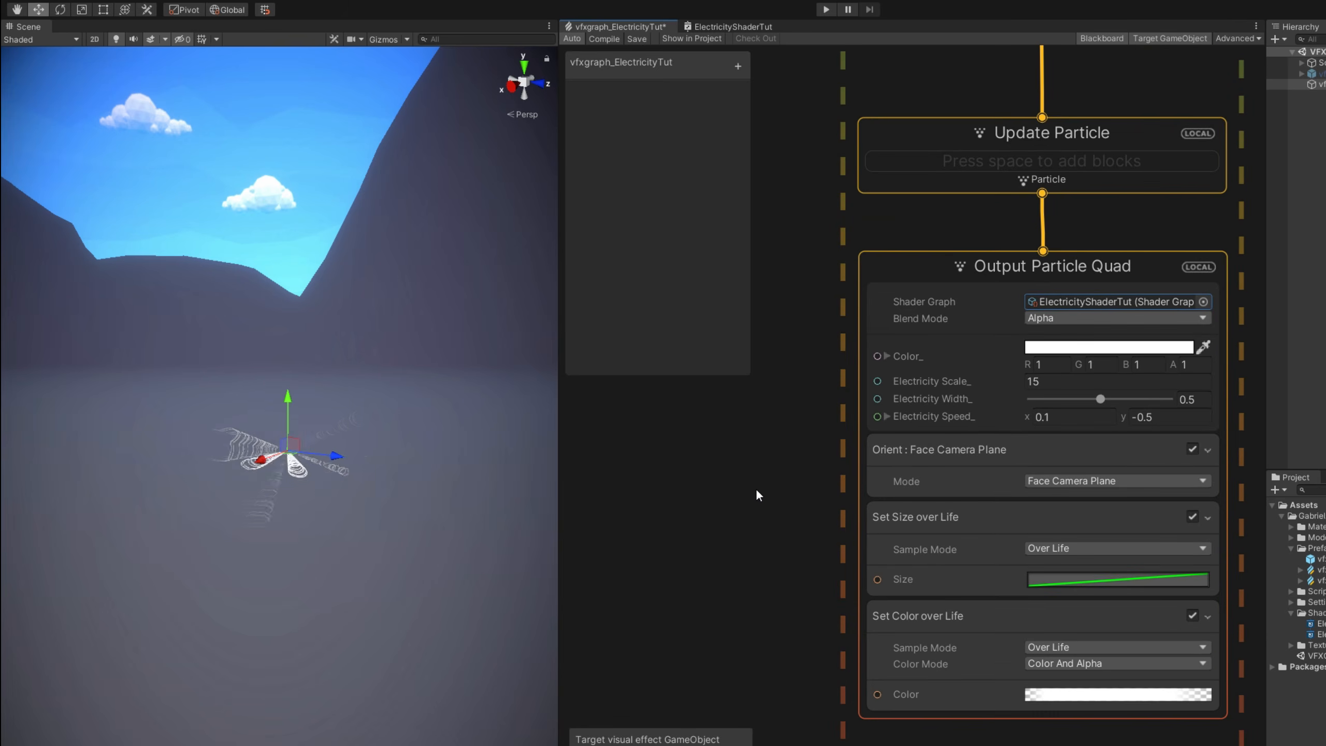
scroll(941, 423, up, 1)
scroll(963, 398, down, 1)
scroll(759, 425, up, 1)
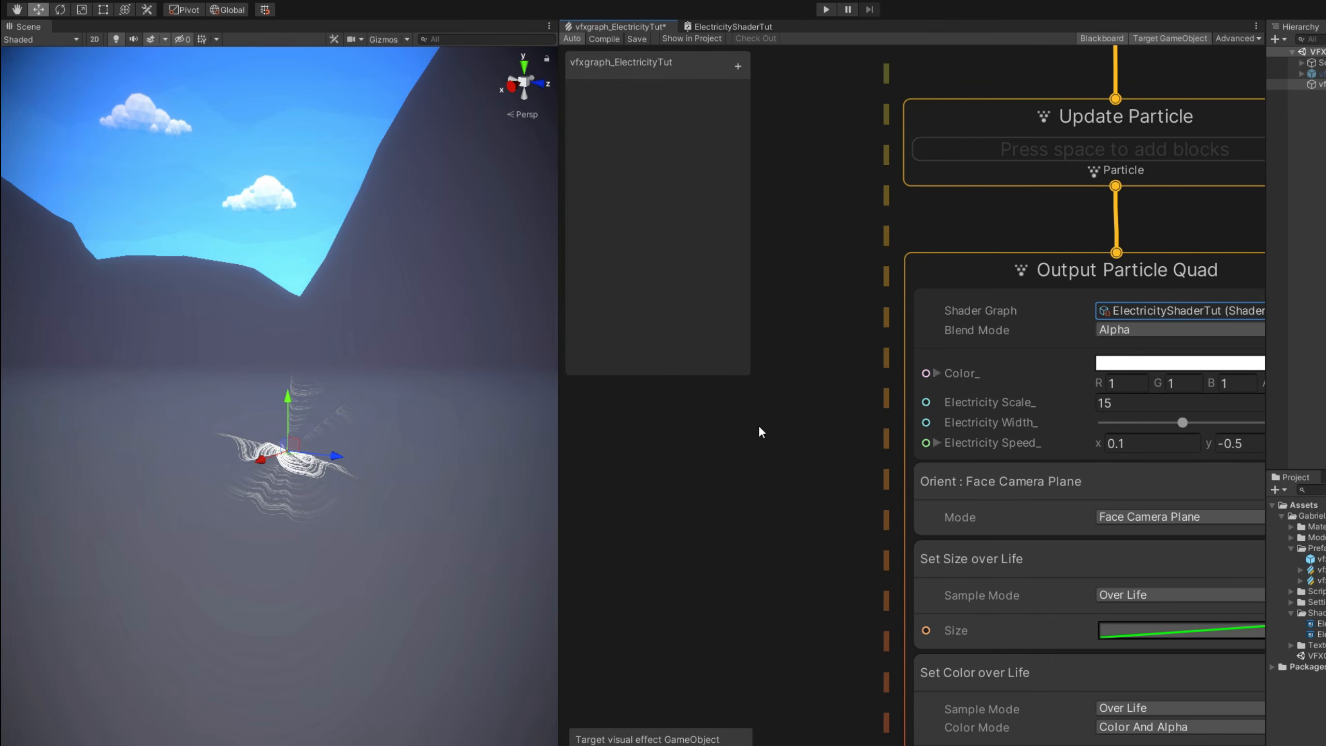
key(space)
text(random)
key(Return)
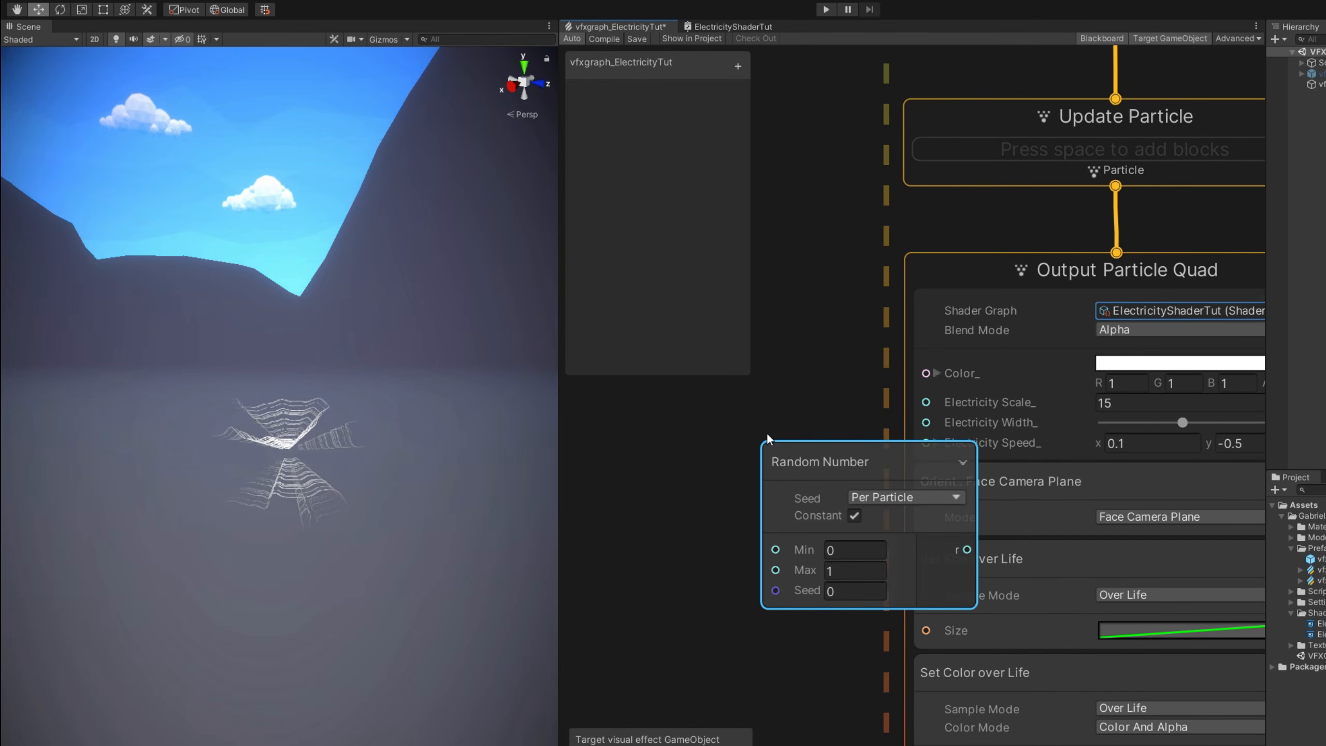
drag(800, 479, 712, 410)
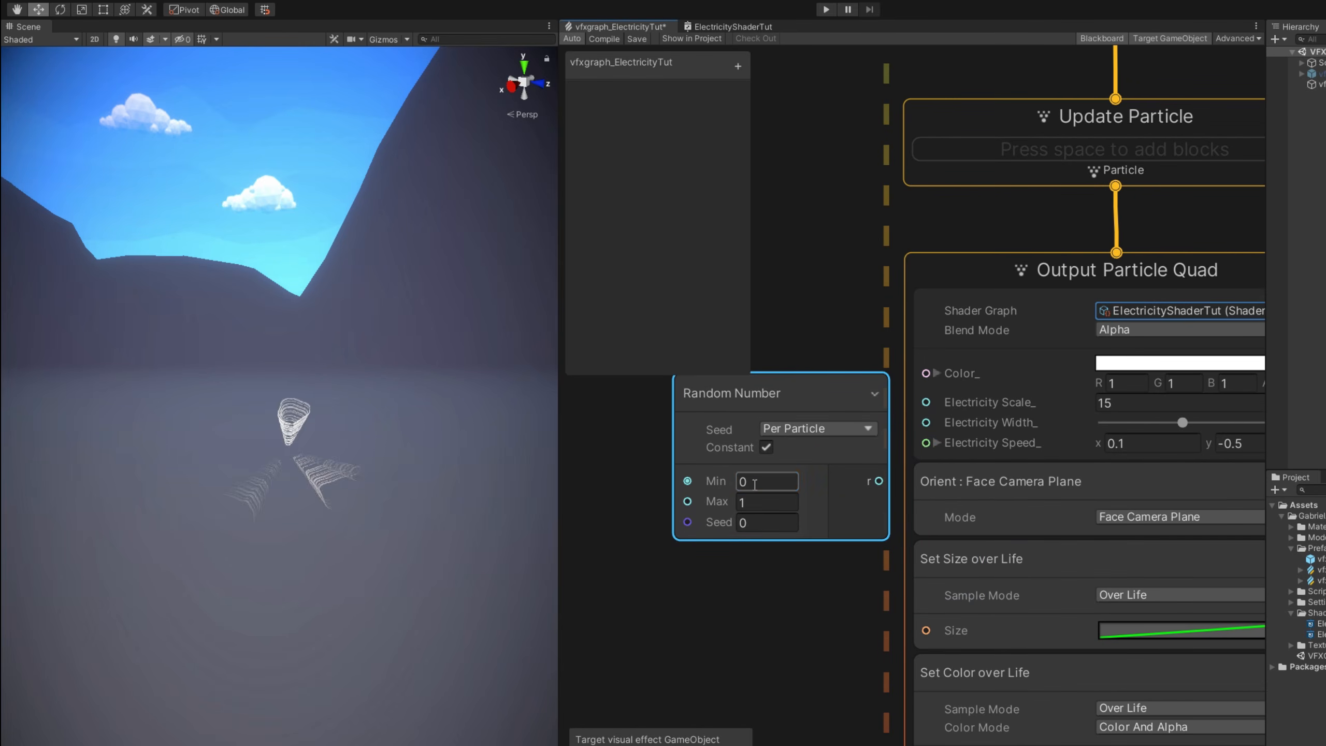
- Give the Random Number node Min 10 and Max 15 with Constant off, and connect it to Electricity Scale
text(10)
click(765, 502)
text(15)
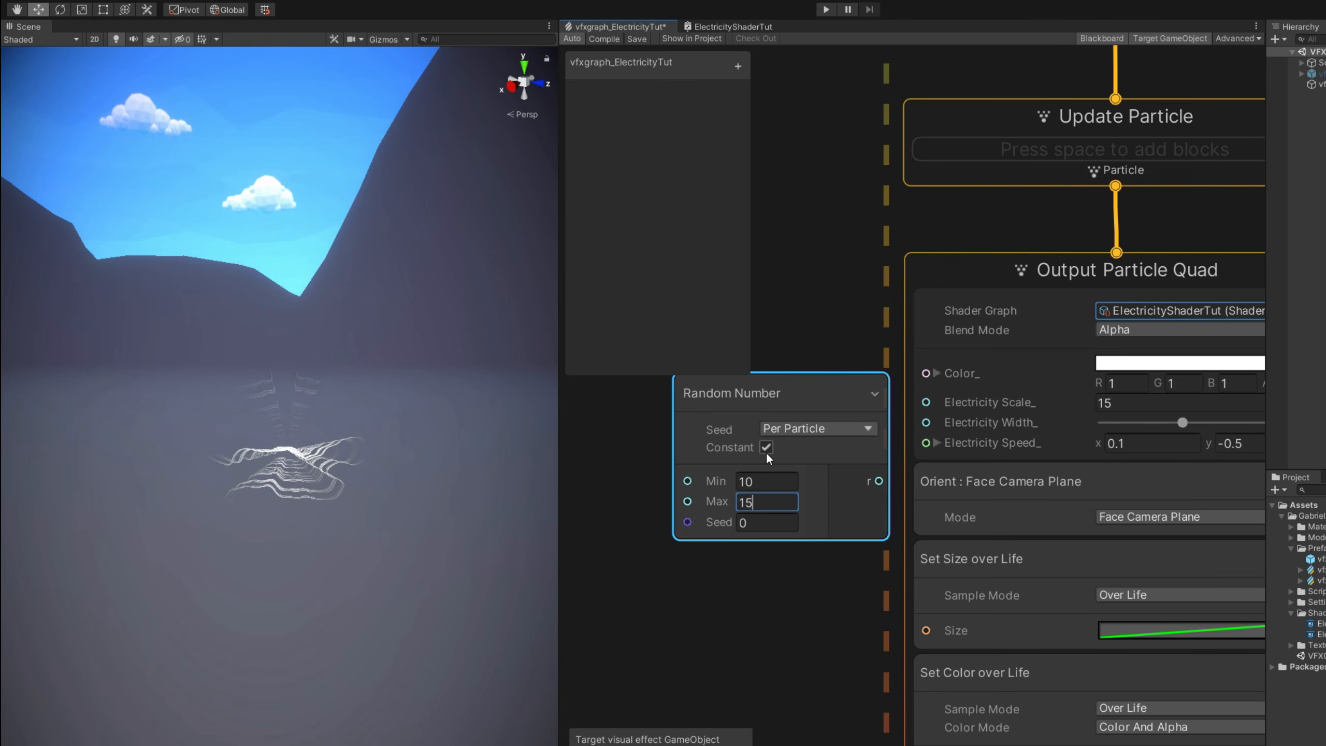
click(767, 446)
drag(816, 392, 782, 343)
drag(844, 426, 926, 401)
drag(788, 354, 797, 315)
- Set the random particle lifetime in Initialize Particle to A 0.1 and B 0.2
middle_drag(806, 261, 720, 745)
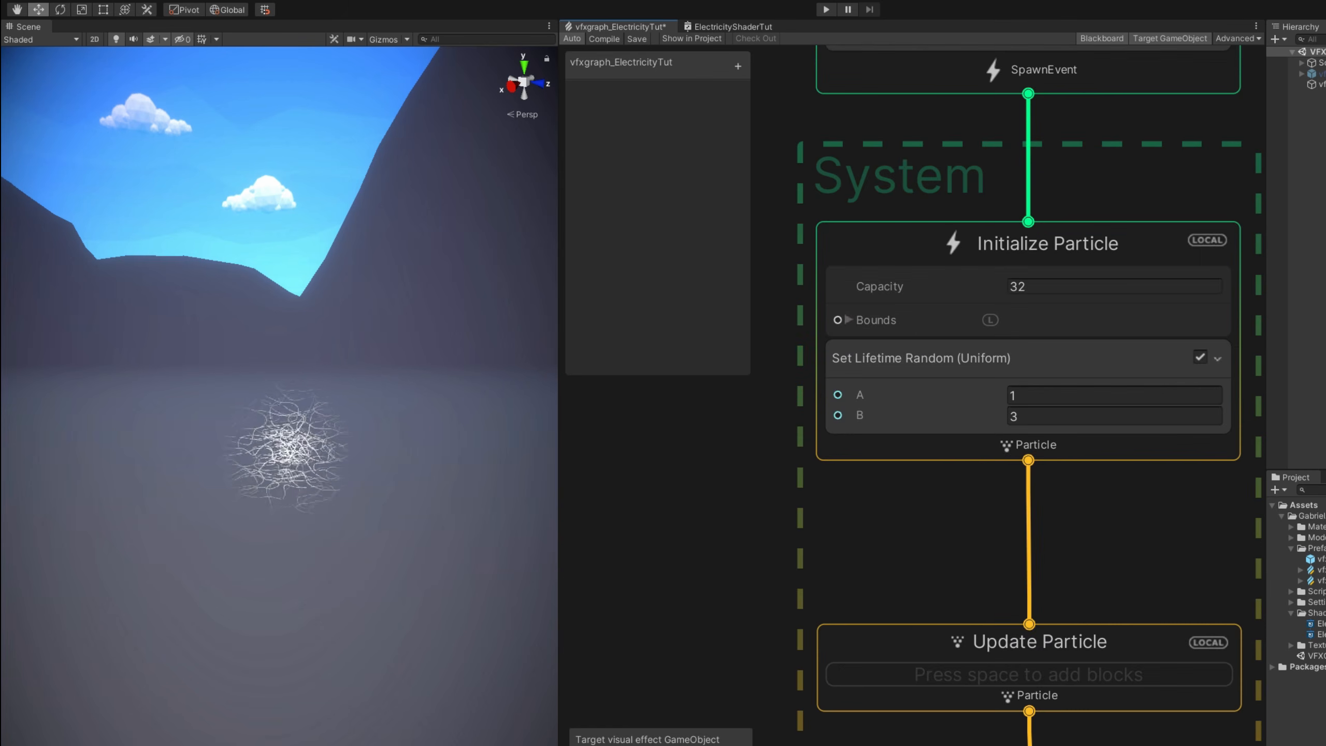
middle_drag(1008, 444, 1063, 676)
middle_drag(800, 680, 748, 575)
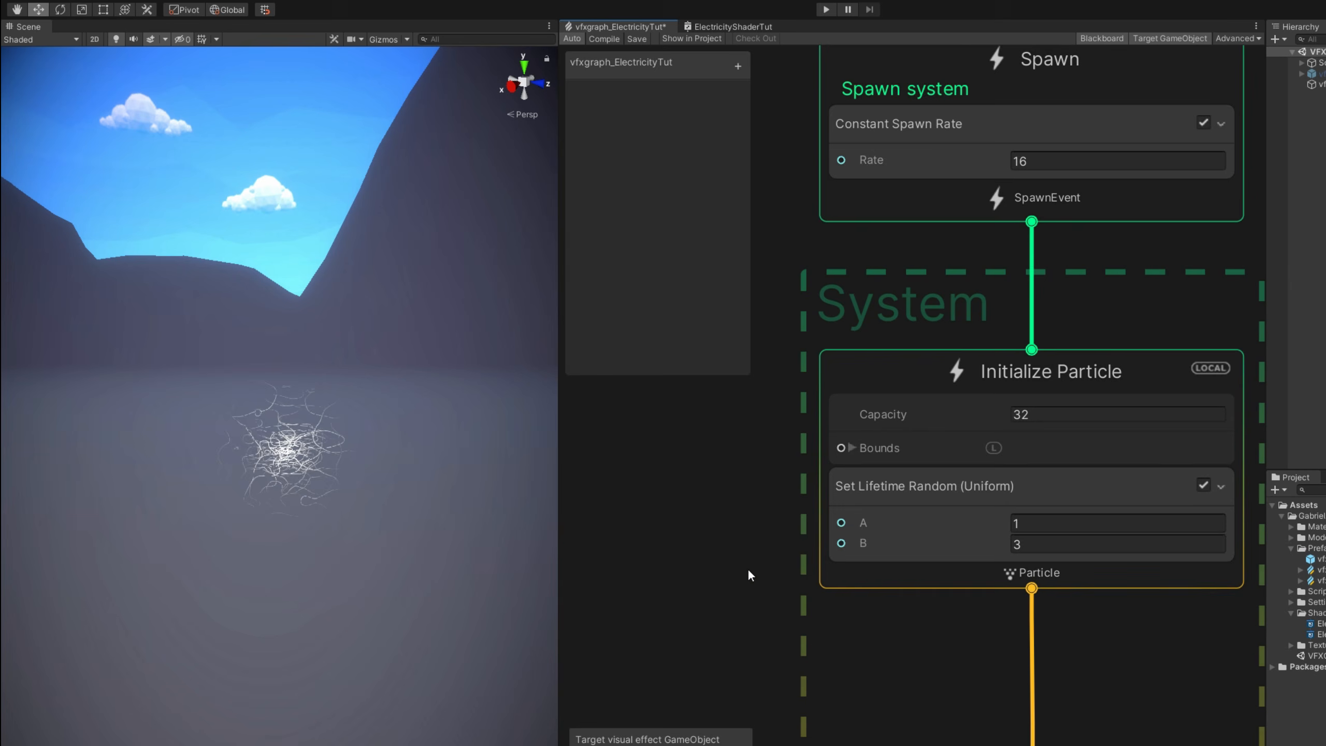
click(1048, 518)
text(0.1)
click(1039, 539)
text(.2)
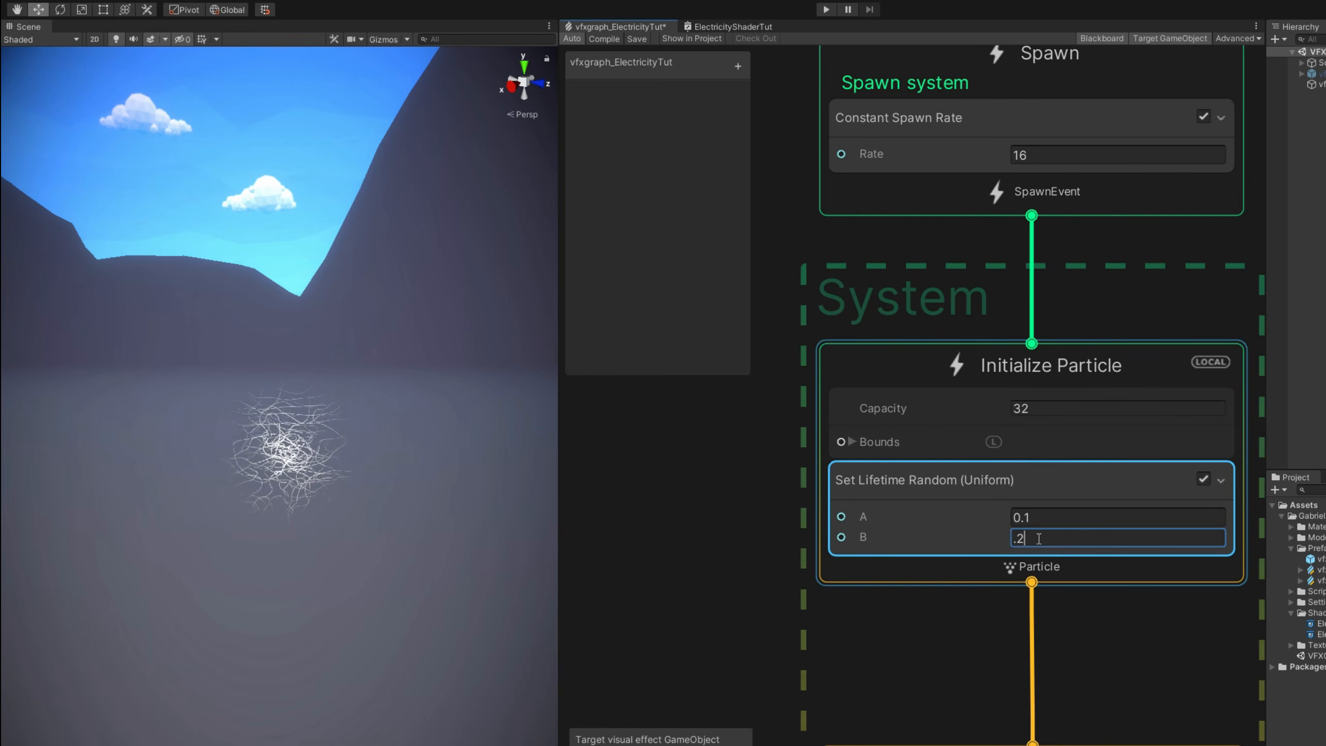
key(Return)
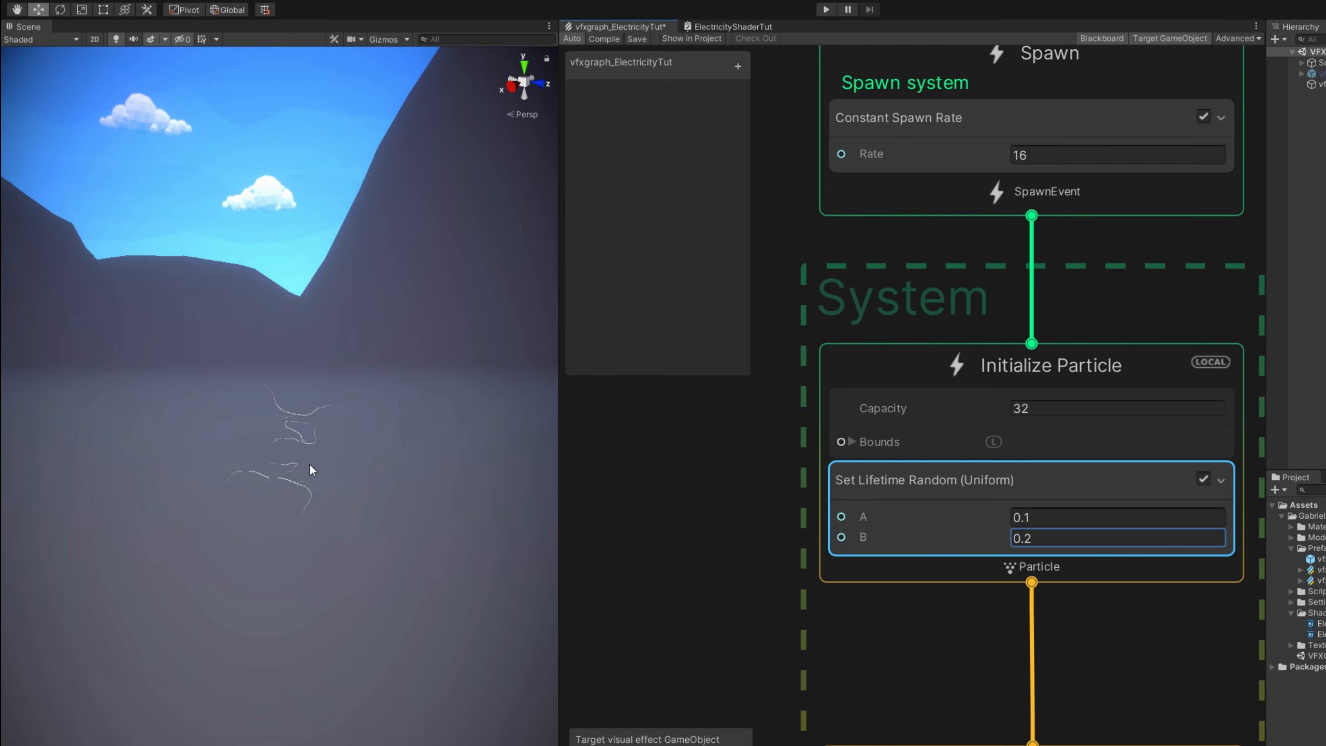
- Add a second Random Number node below the one driving Electricity Scale
middle_drag(808, 616, 765, 415)
middle_drag(764, 656, 914, 222)
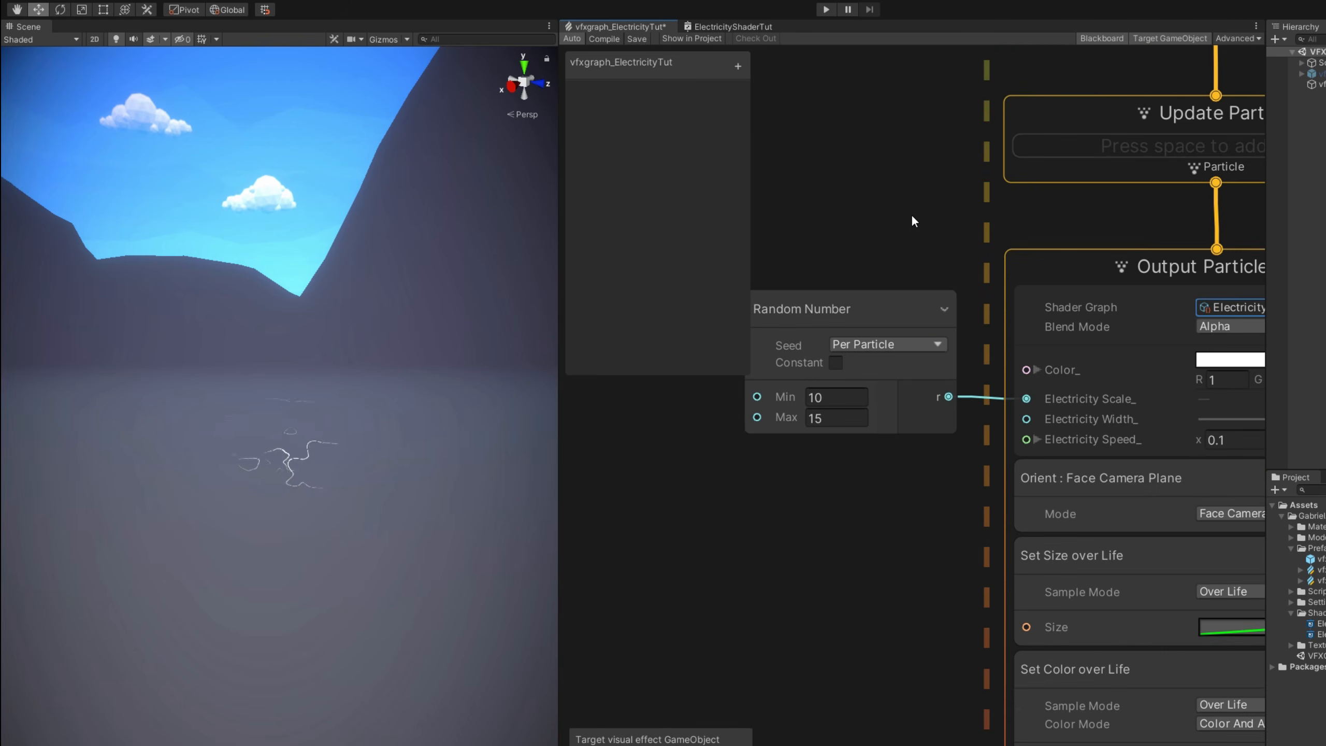
key(space)
text(random)
key(Return)
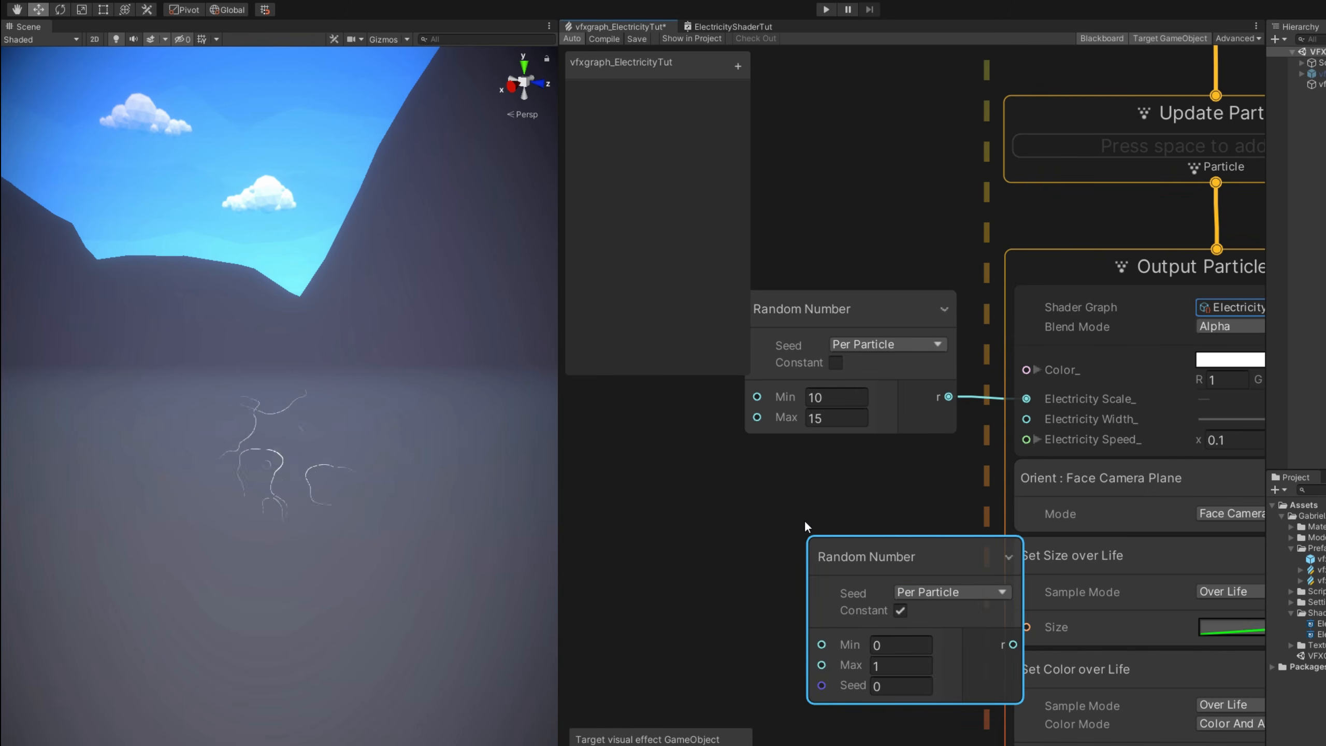
- Set the second Random Number node to Min 0.45 and Max 0.52 and connect it to Electricity Width
click(891, 646)
text(3)
drag(891, 647, 835, 637)
text(.45)
click(911, 669)
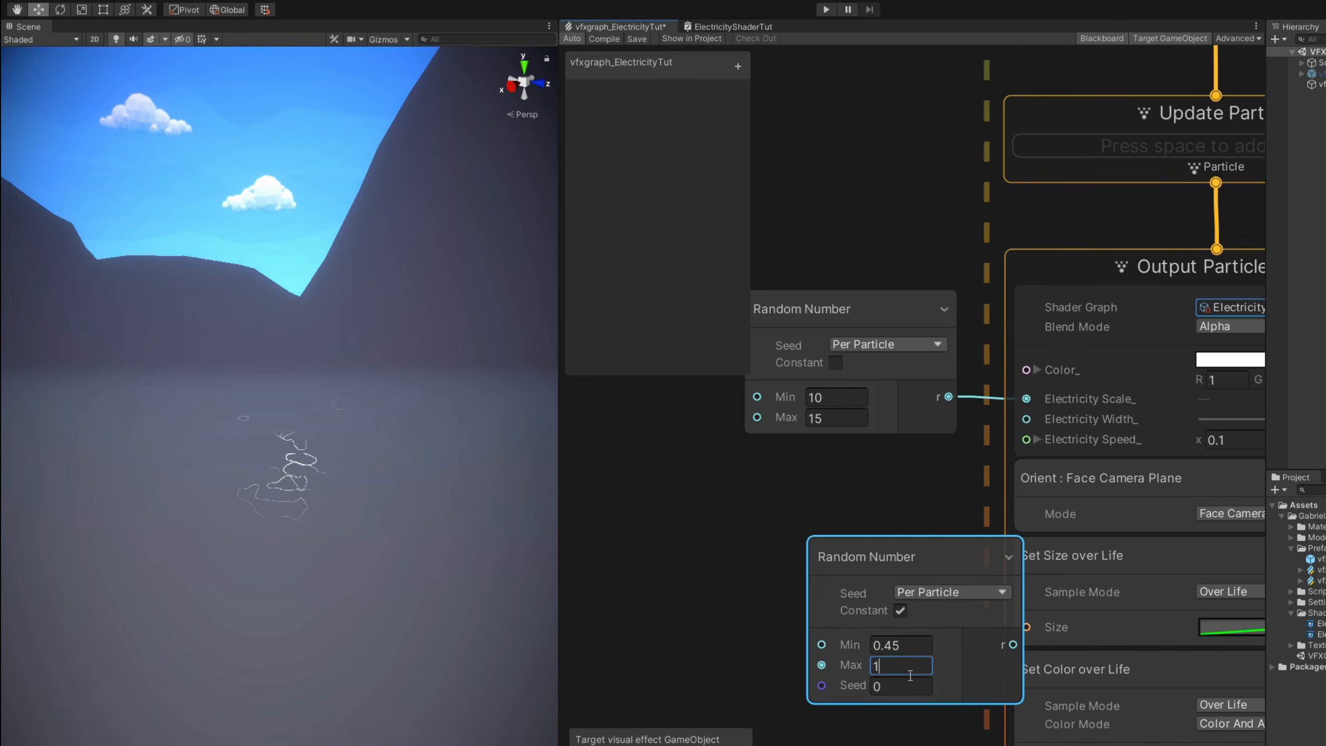
text(.52)
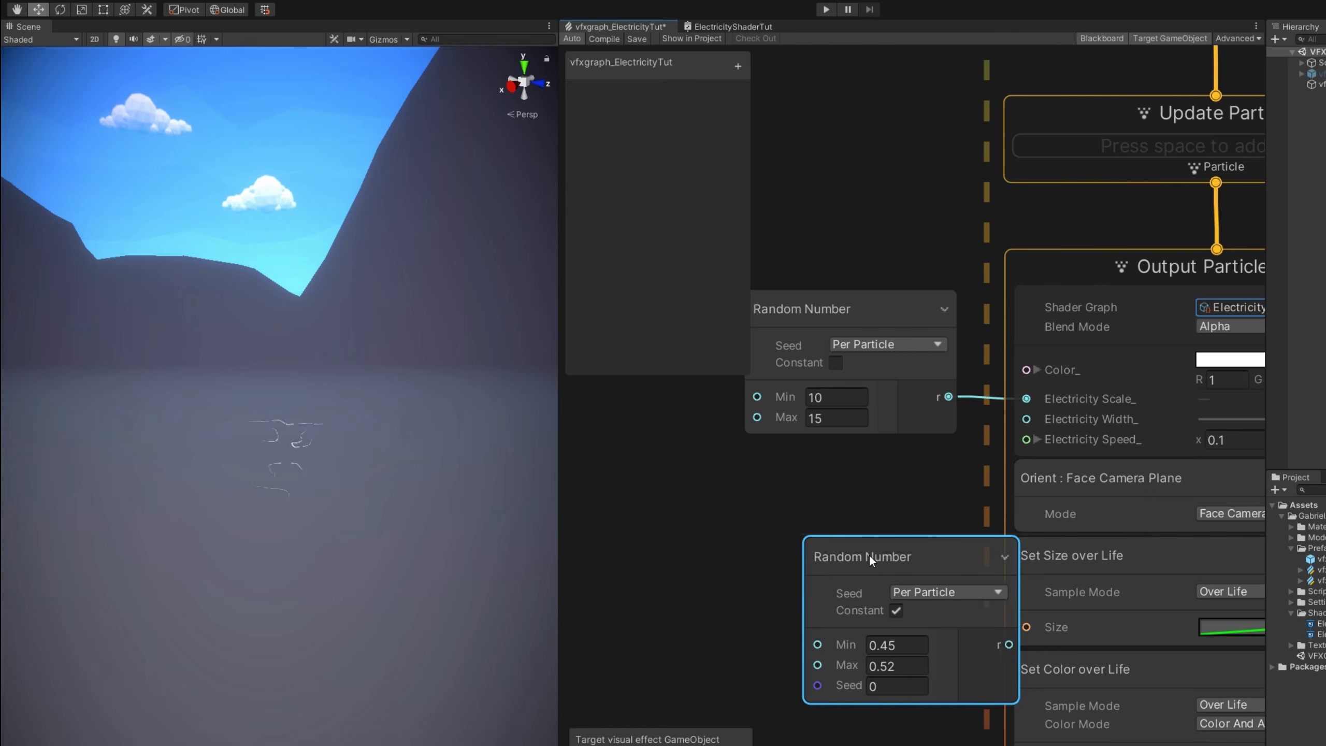
drag(868, 553, 822, 481)
drag(951, 569, 1026, 419)
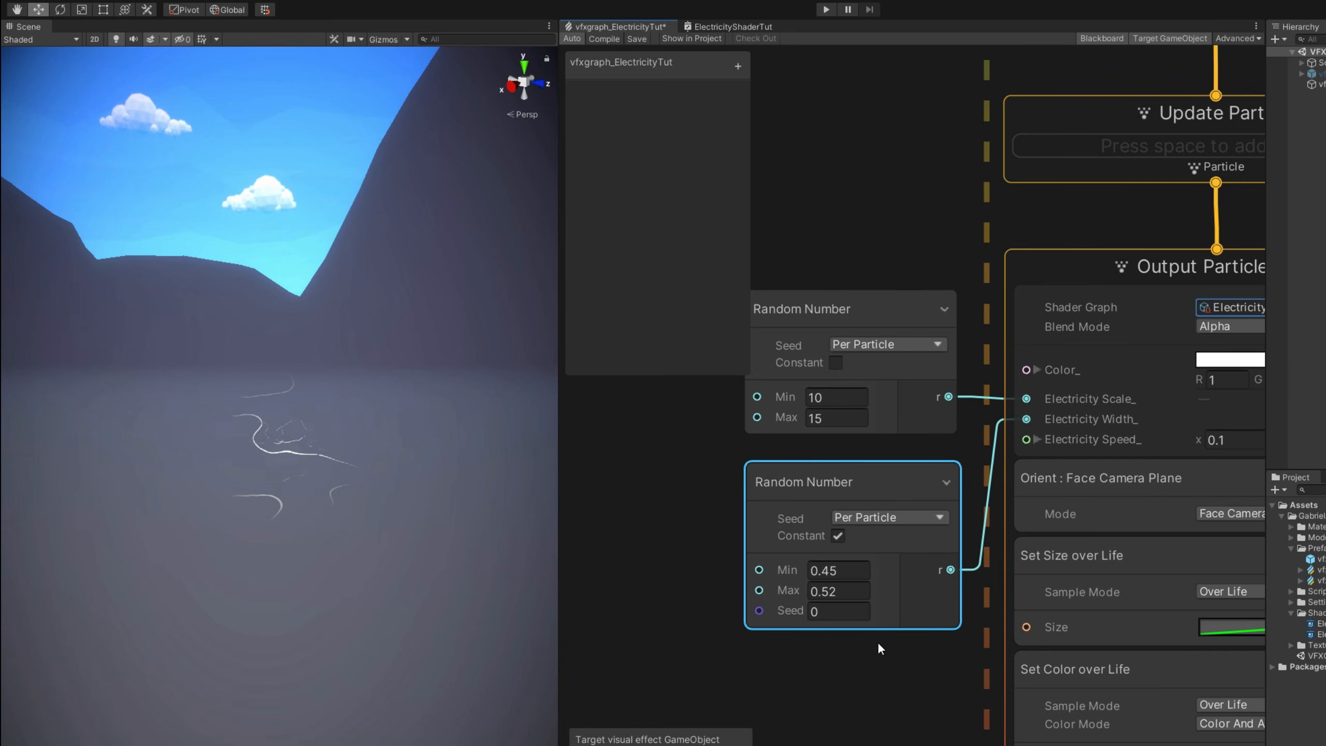
- Add a Set Size block above Set Size over Life in Output Particle Quad
middle_drag(878, 641, 718, 652)
click(967, 562)
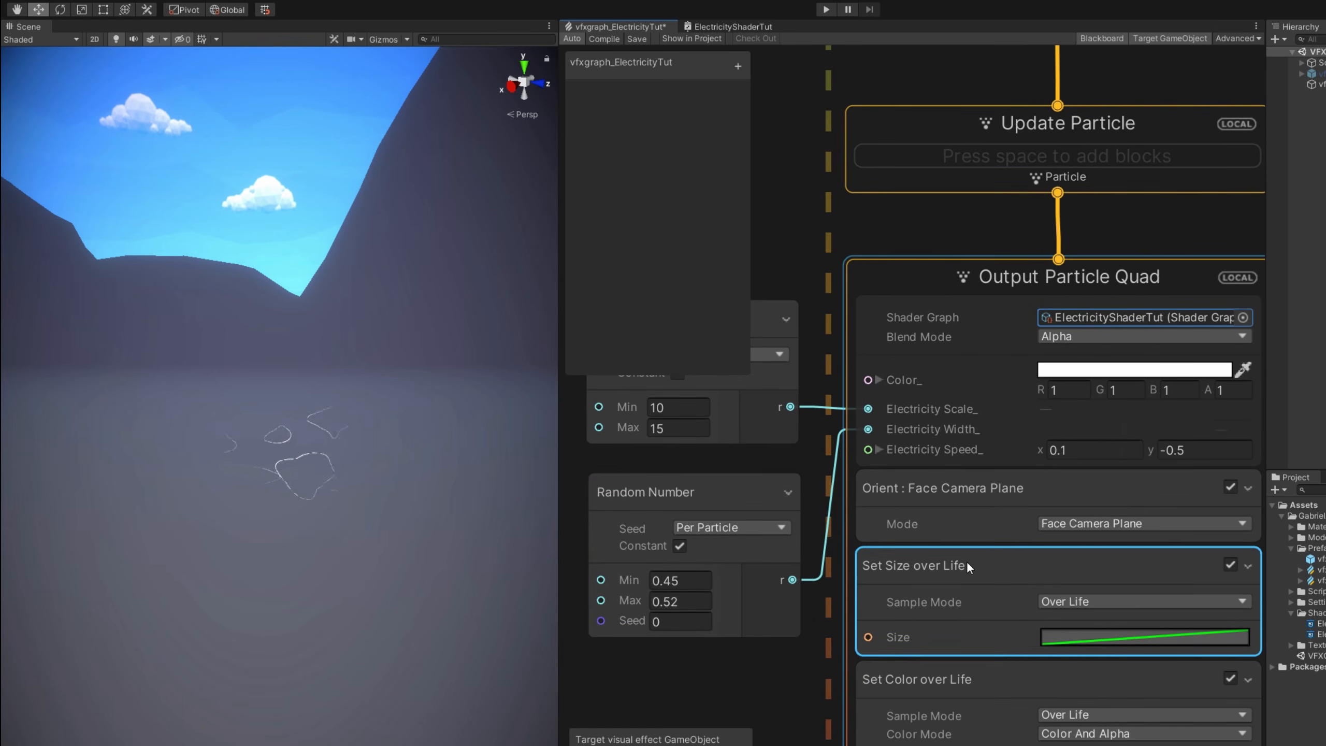
key(space)
text(sert)
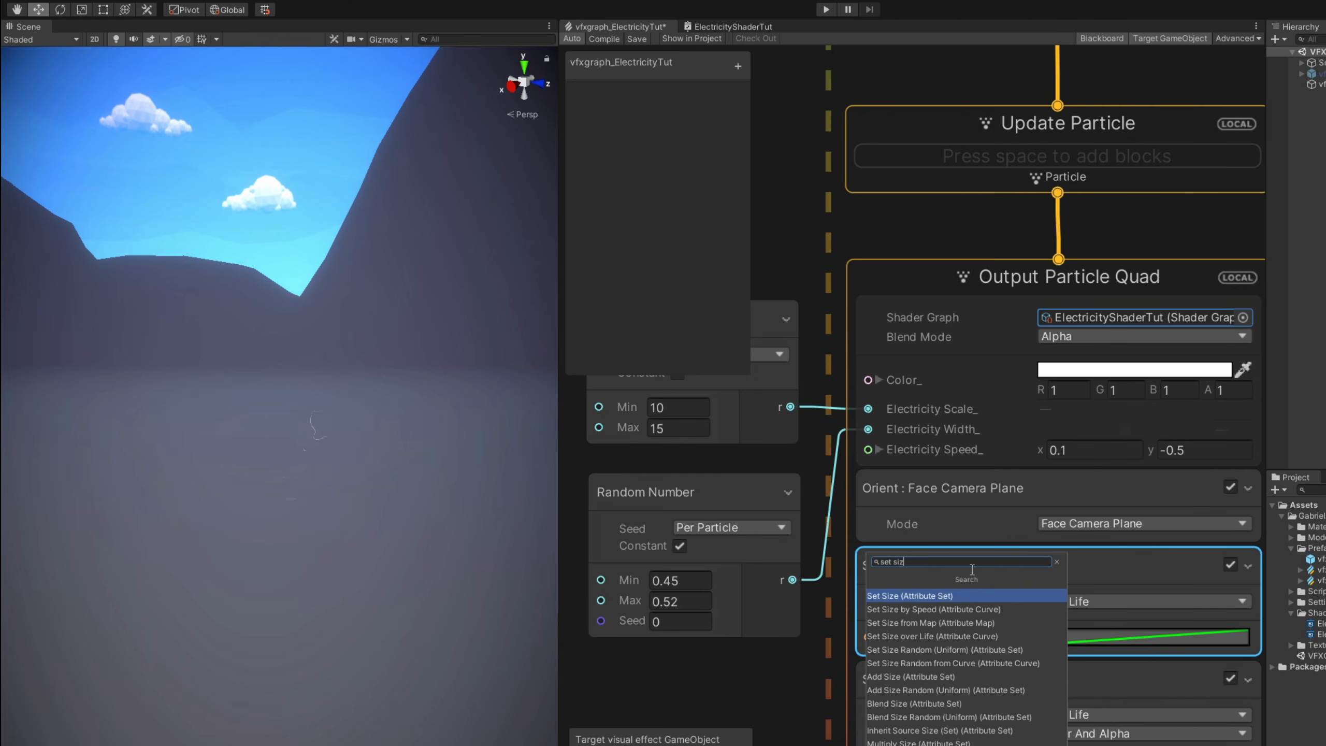
key(Return)
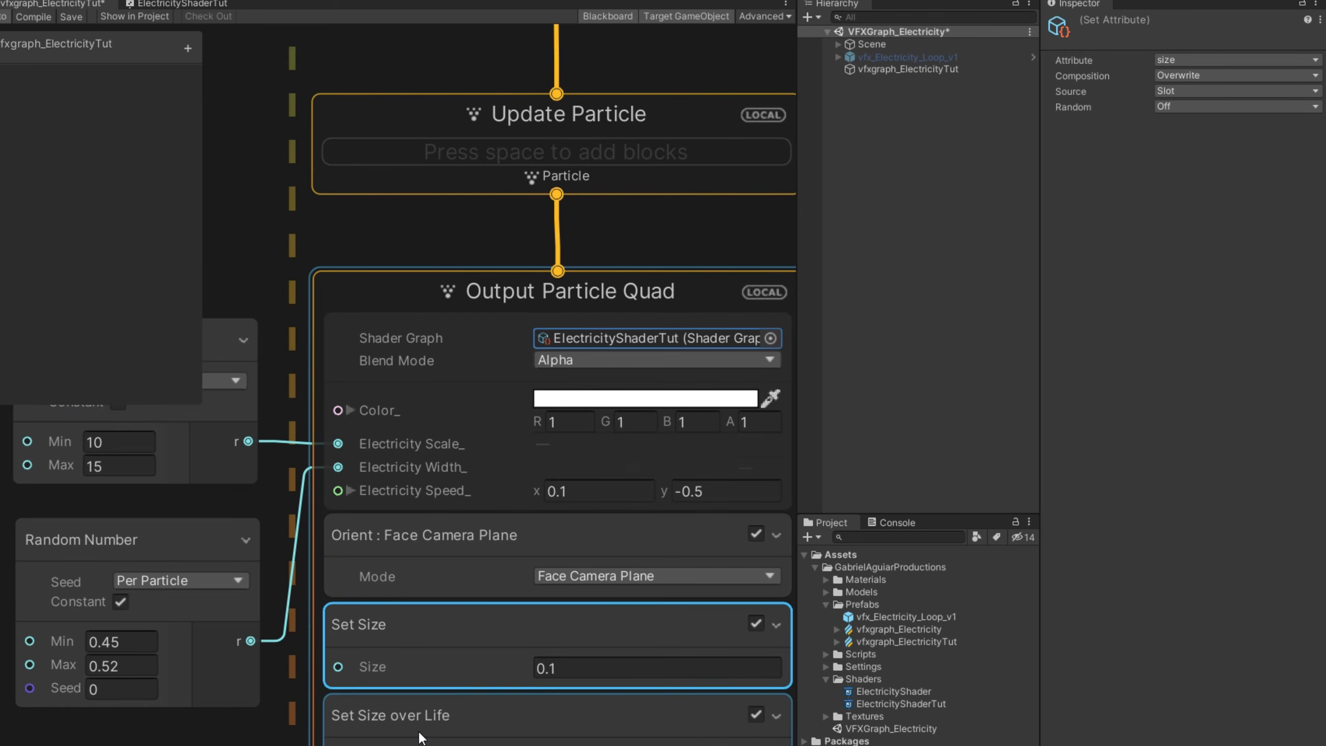
- Change the Set Size over Life block's composition to Multiply and raise its size curve's starting value to about 0.5
click(942, 644)
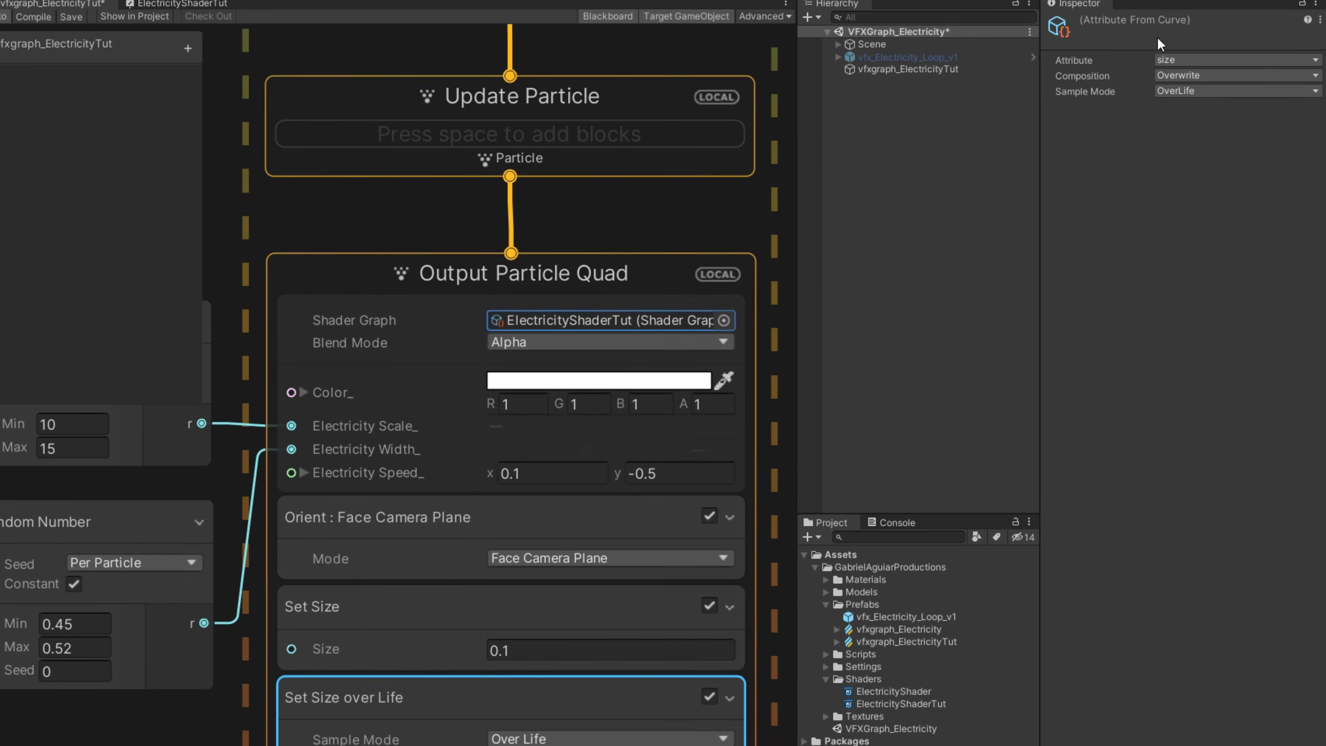
click(1177, 74)
click(1191, 123)
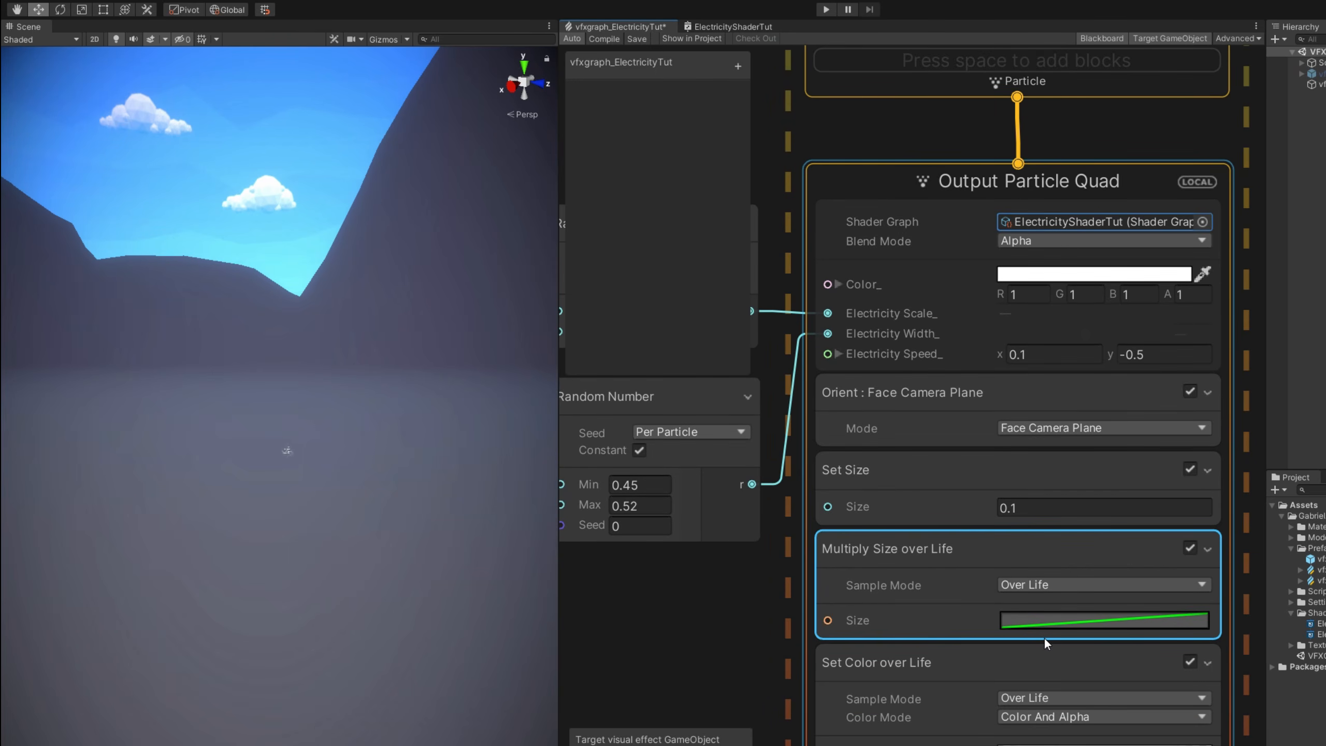
click(1046, 624)
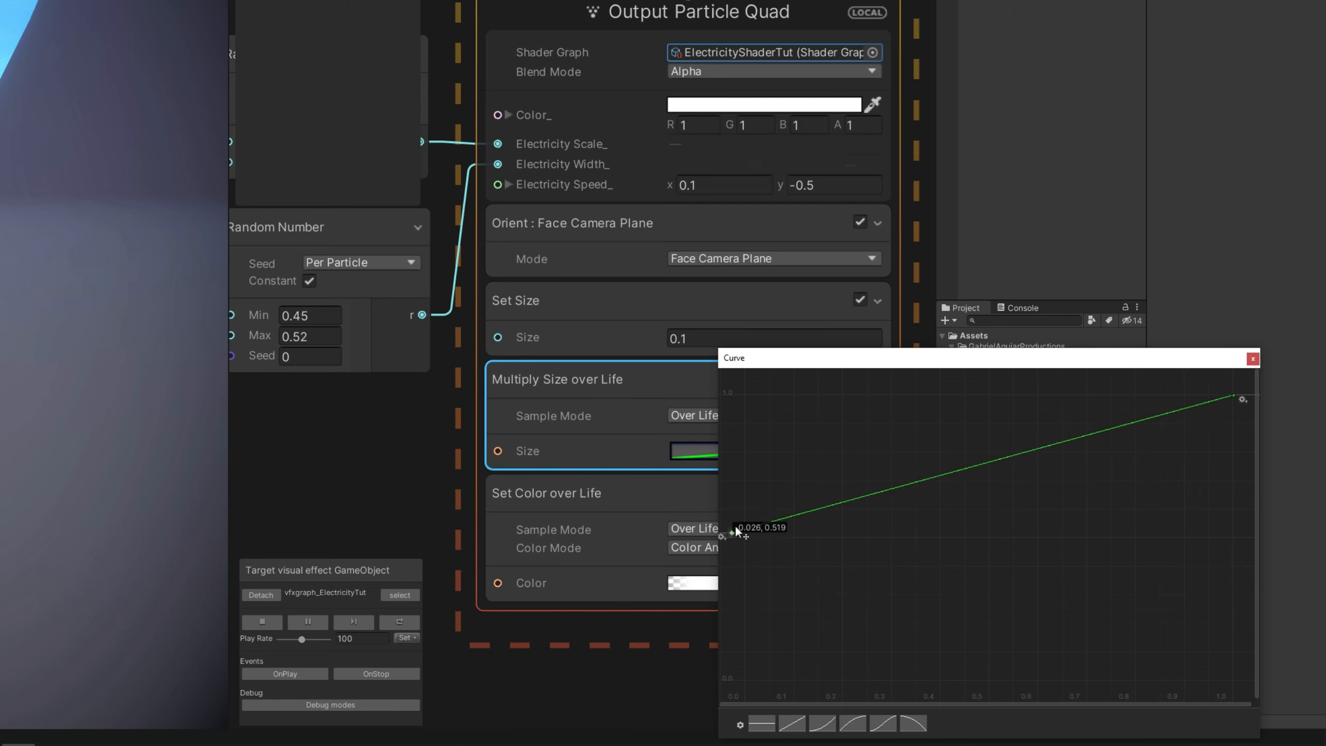
drag(746, 456, 750, 450)
- Make the Set Size block Uniform random with A 0.6 and B 1.2, and delete the Set Color over Life block
click(588, 345)
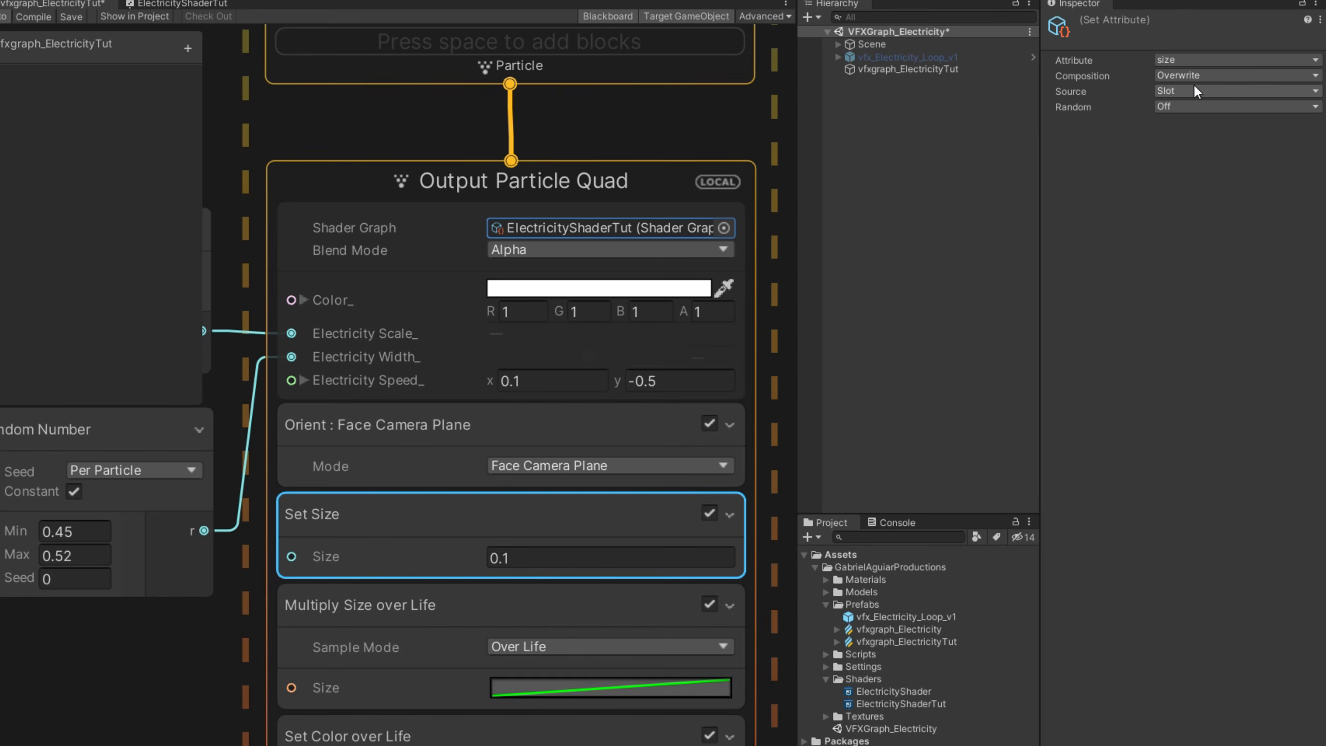
click(1187, 102)
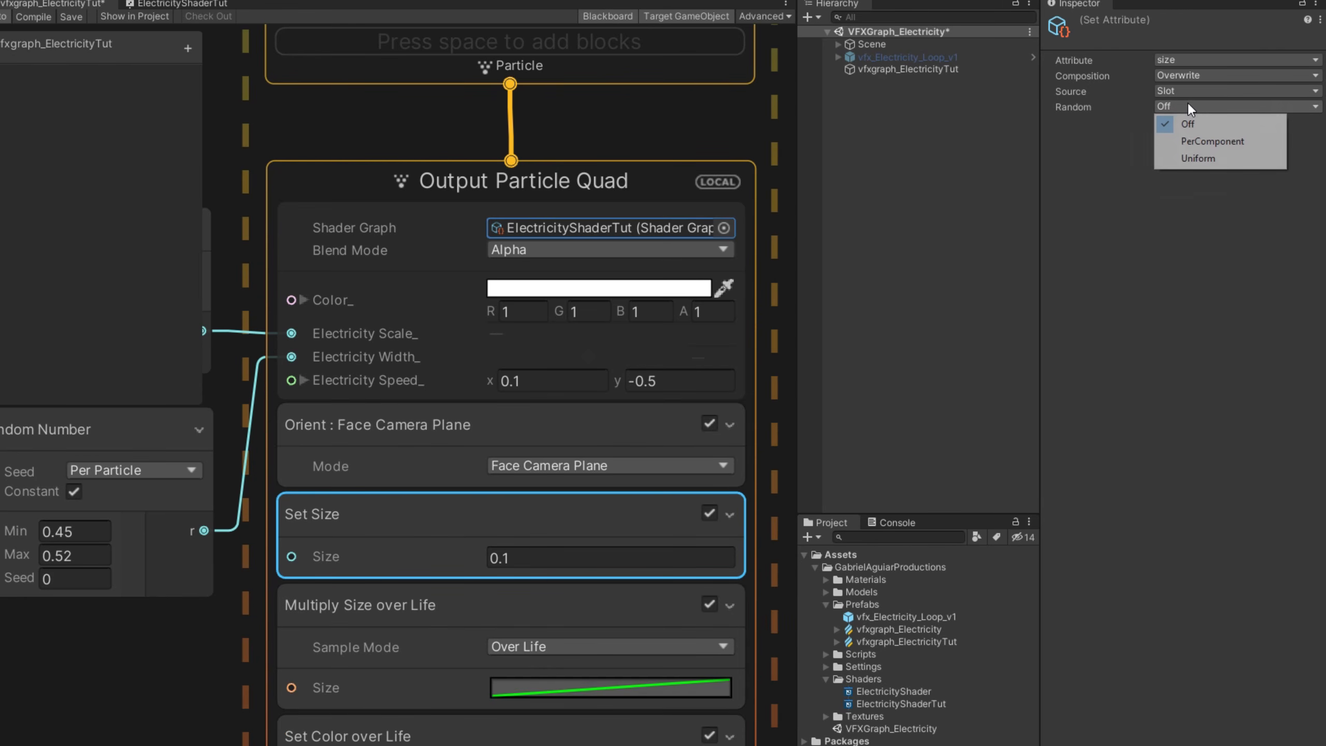
click(1189, 154)
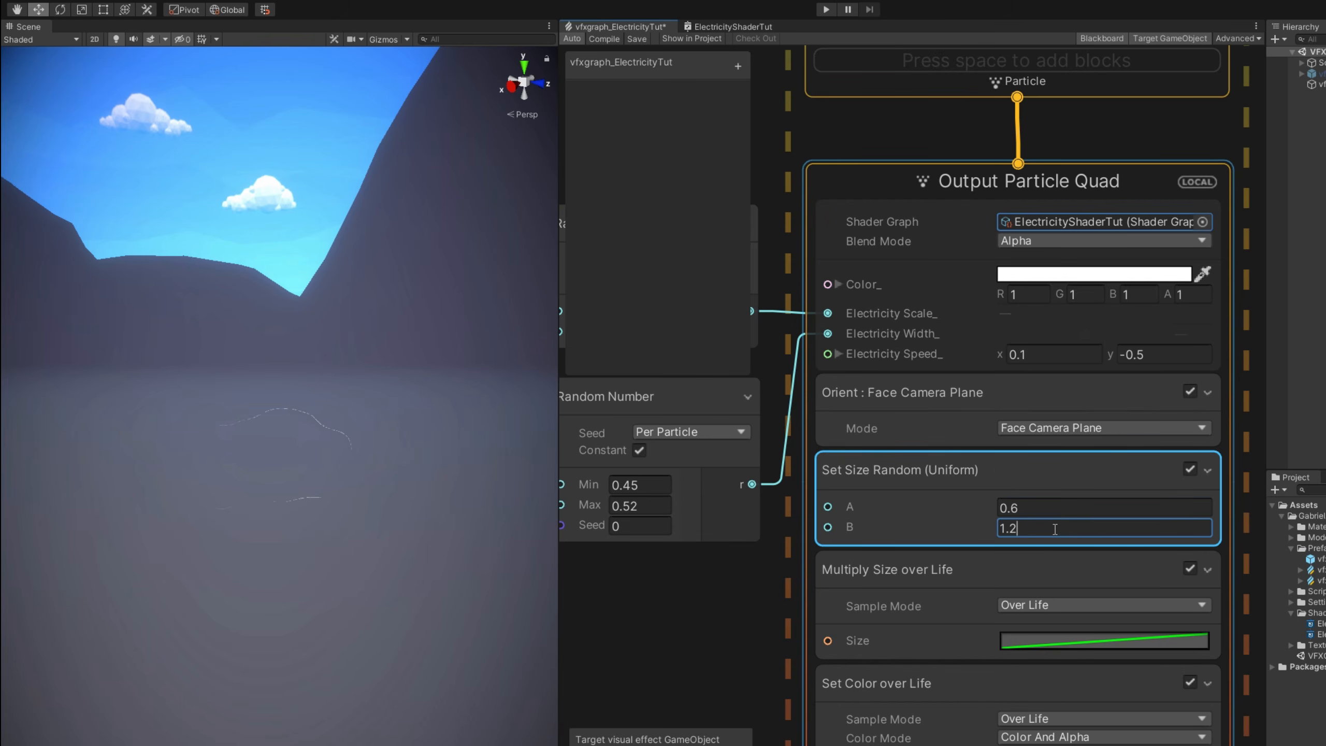
key(Return)
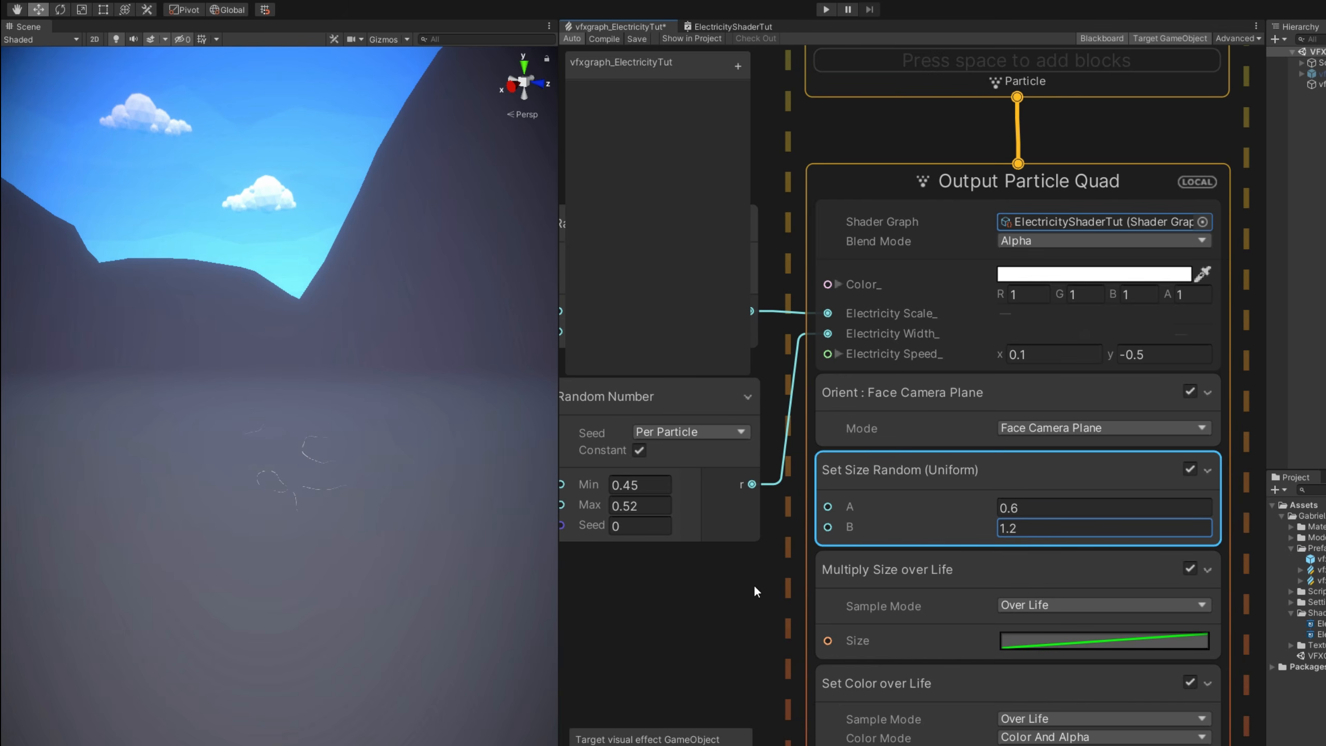
click(945, 683)
key(Delete)
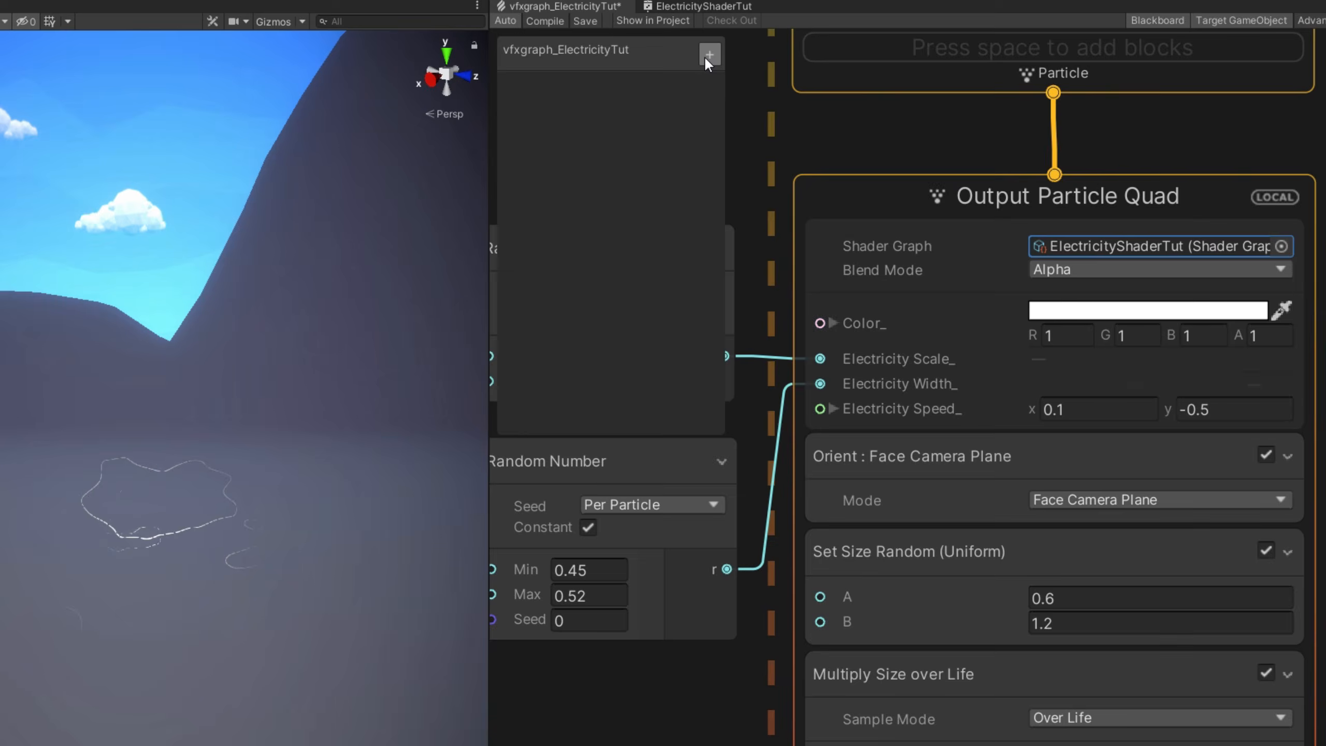
- Add a Color property named Color to the graph's blackboard
click(738, 66)
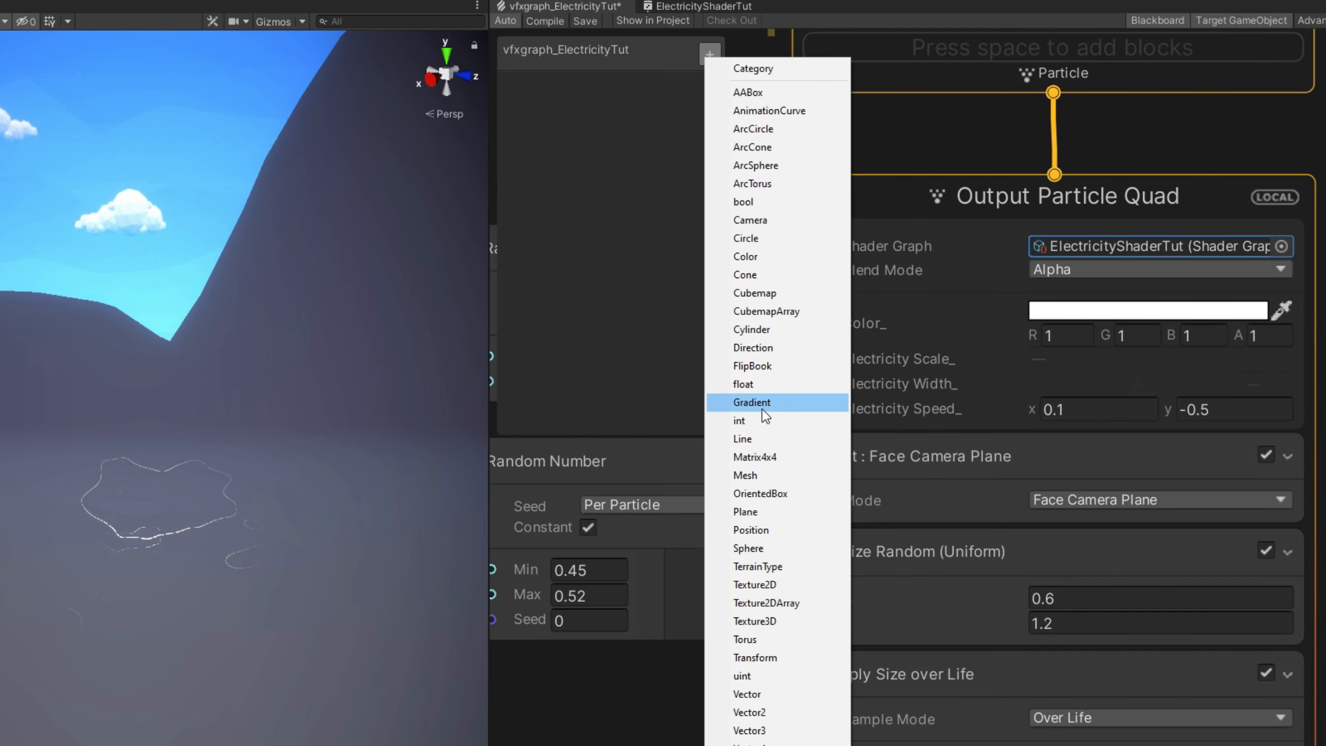
click(781, 255)
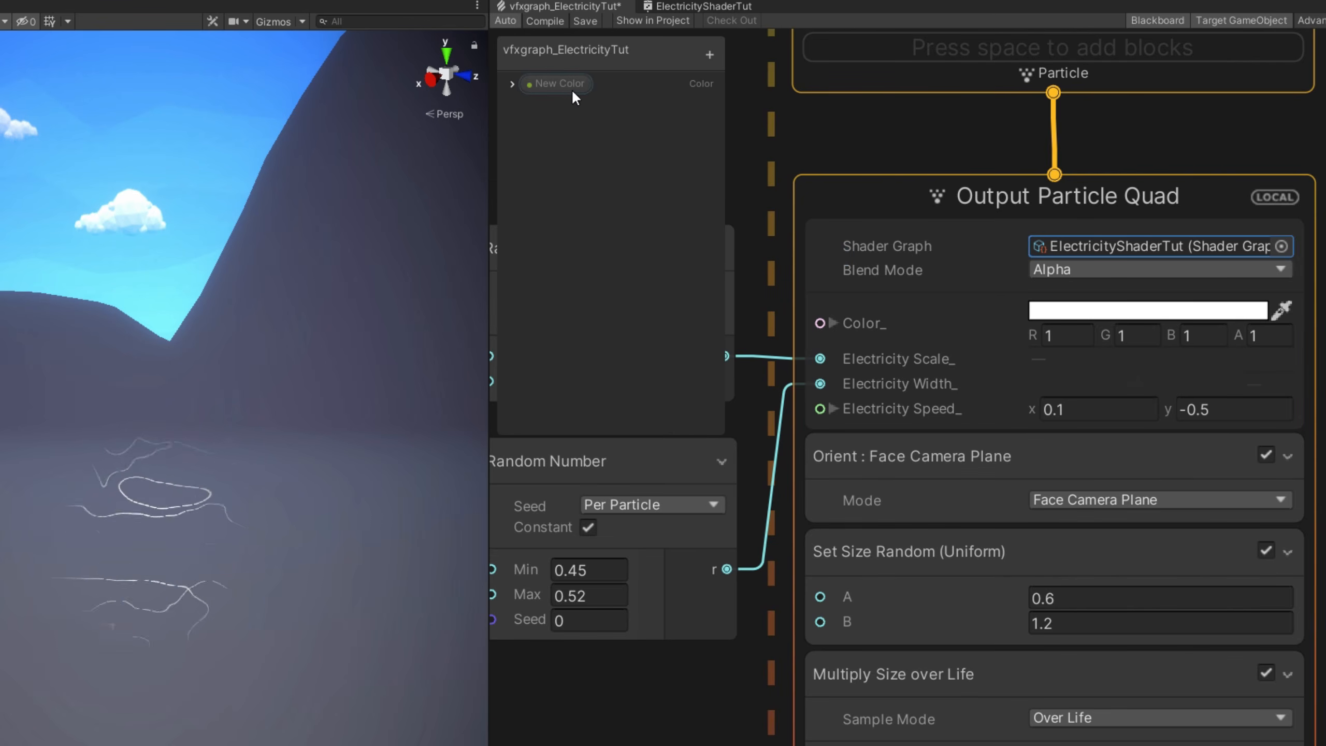
key(Return)
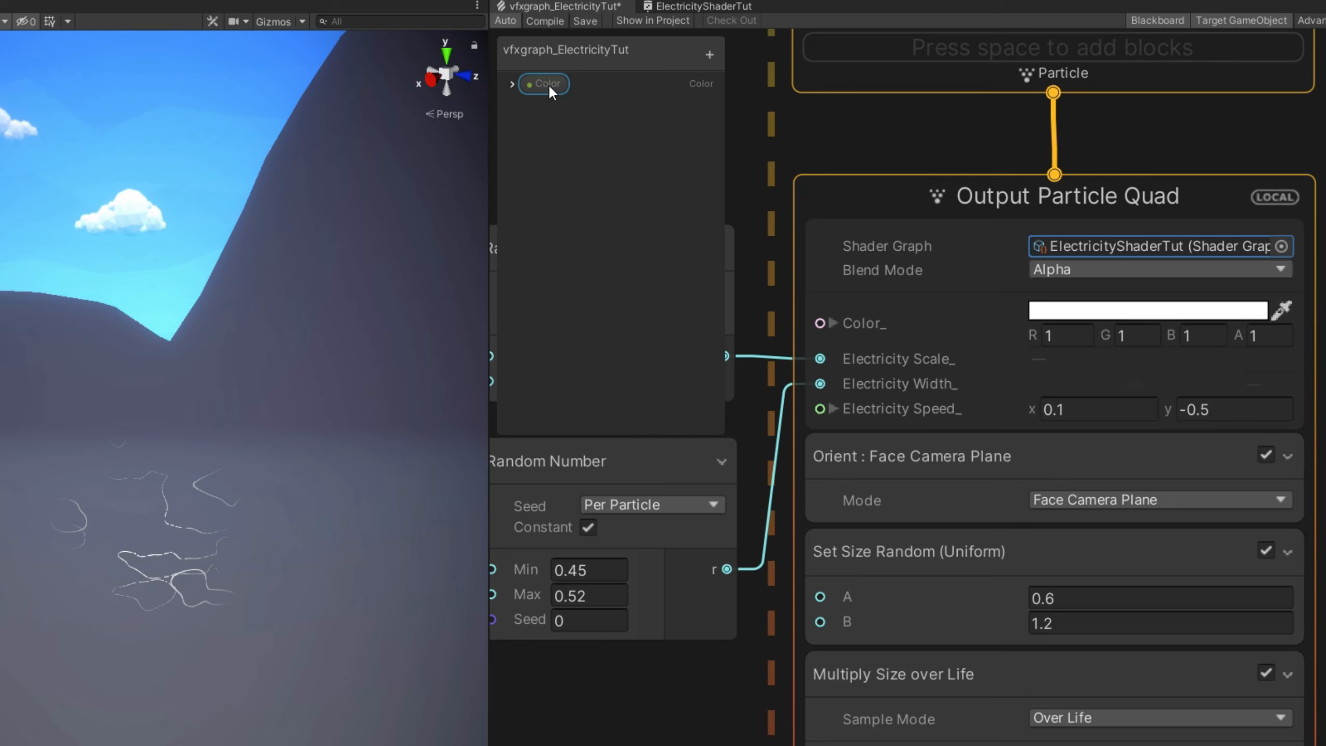
- Place the Color property above the Random Number nodes and connect it to Color_ in Output Particle Quad
drag(548, 84, 800, 128)
middle_drag(800, 128, 1018, 126)
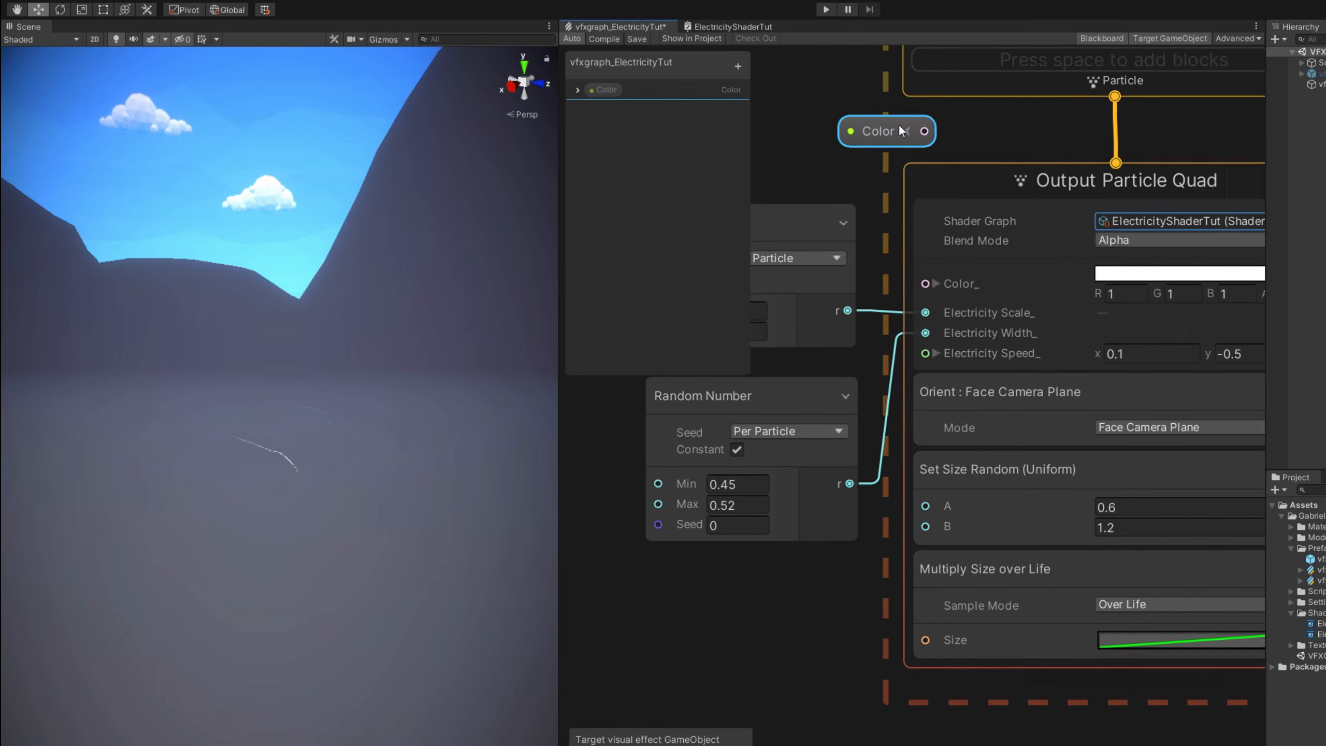
drag(995, 126, 936, 139)
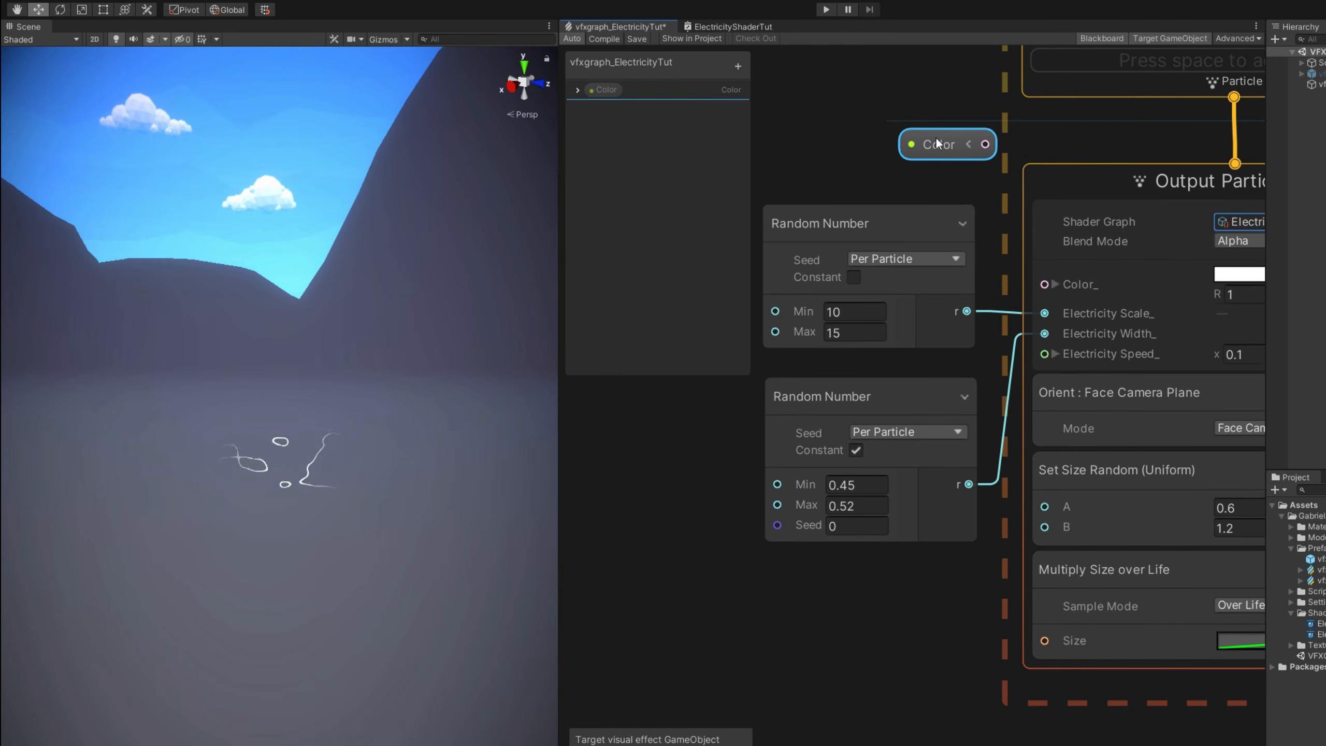
drag(1004, 210, 1039, 284)
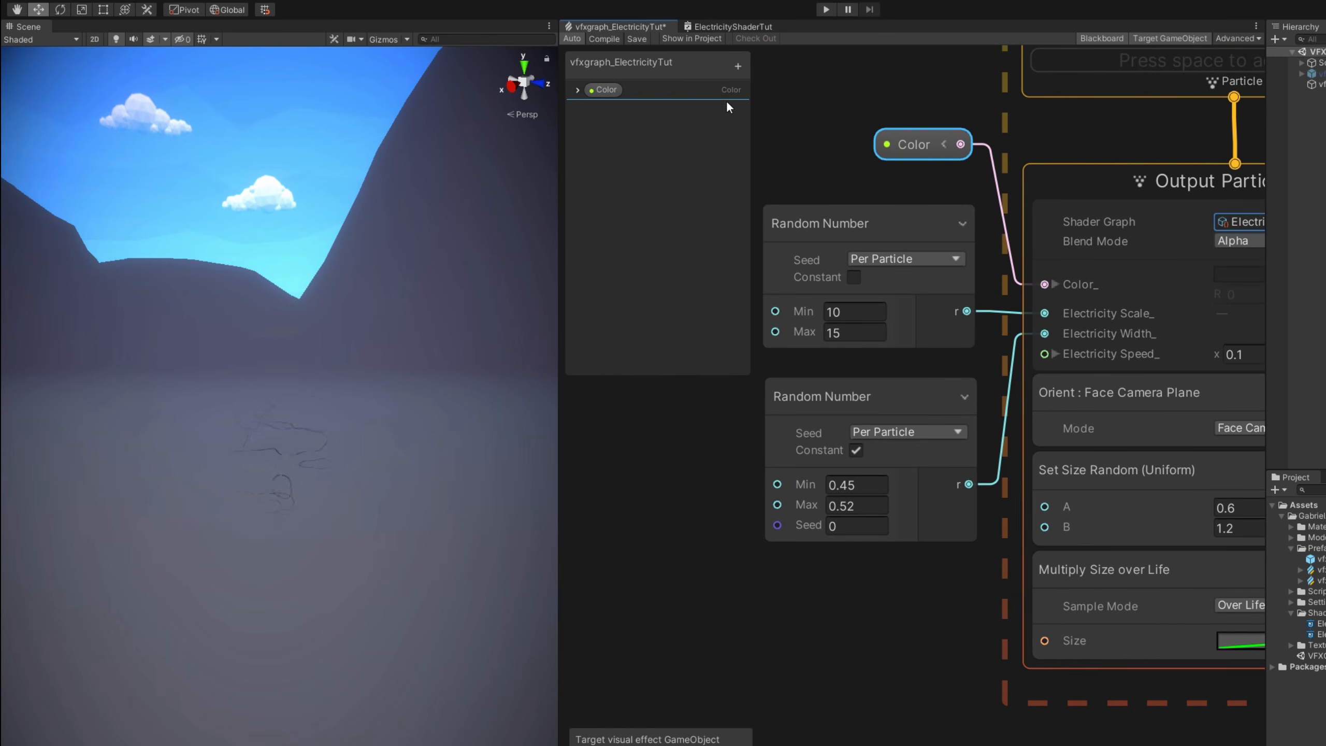
- Set the Color property's HDR value to a golden yellow of RGB 229, 158, 34 with intensity 7.6
click(578, 89)
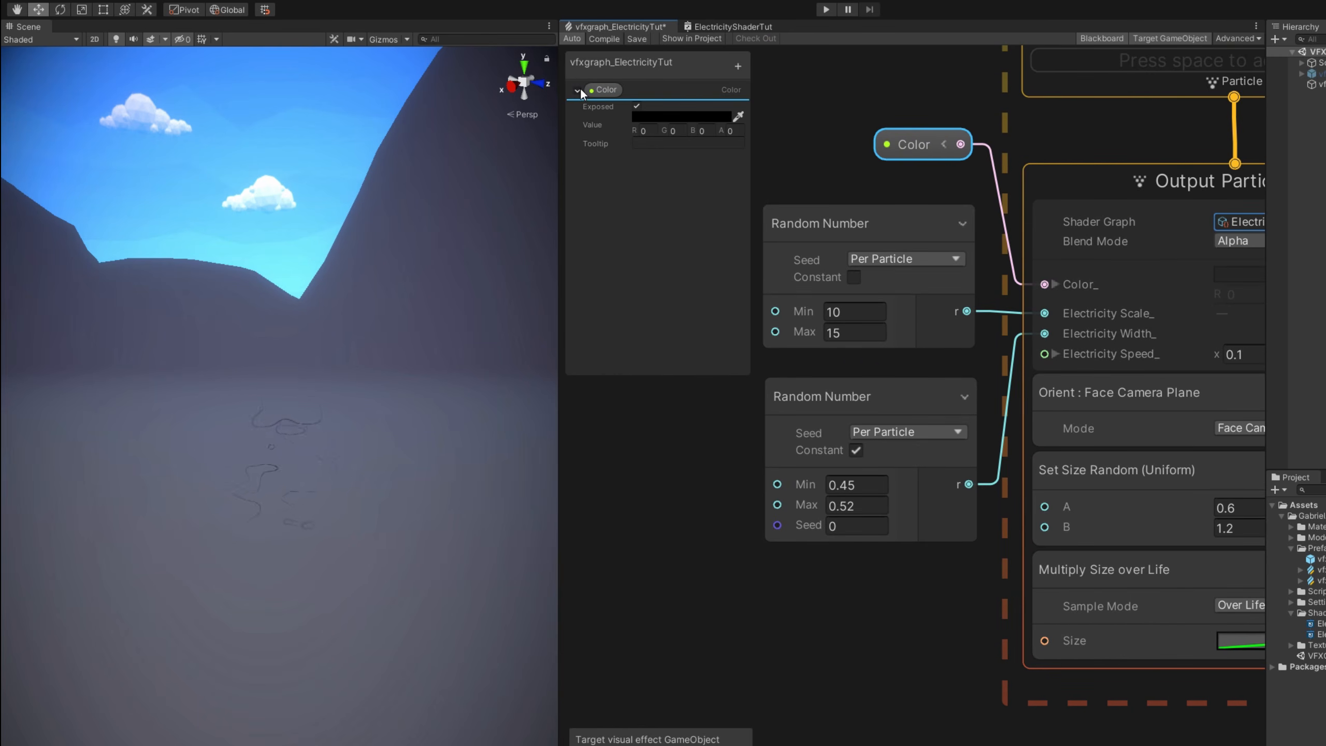
click(676, 116)
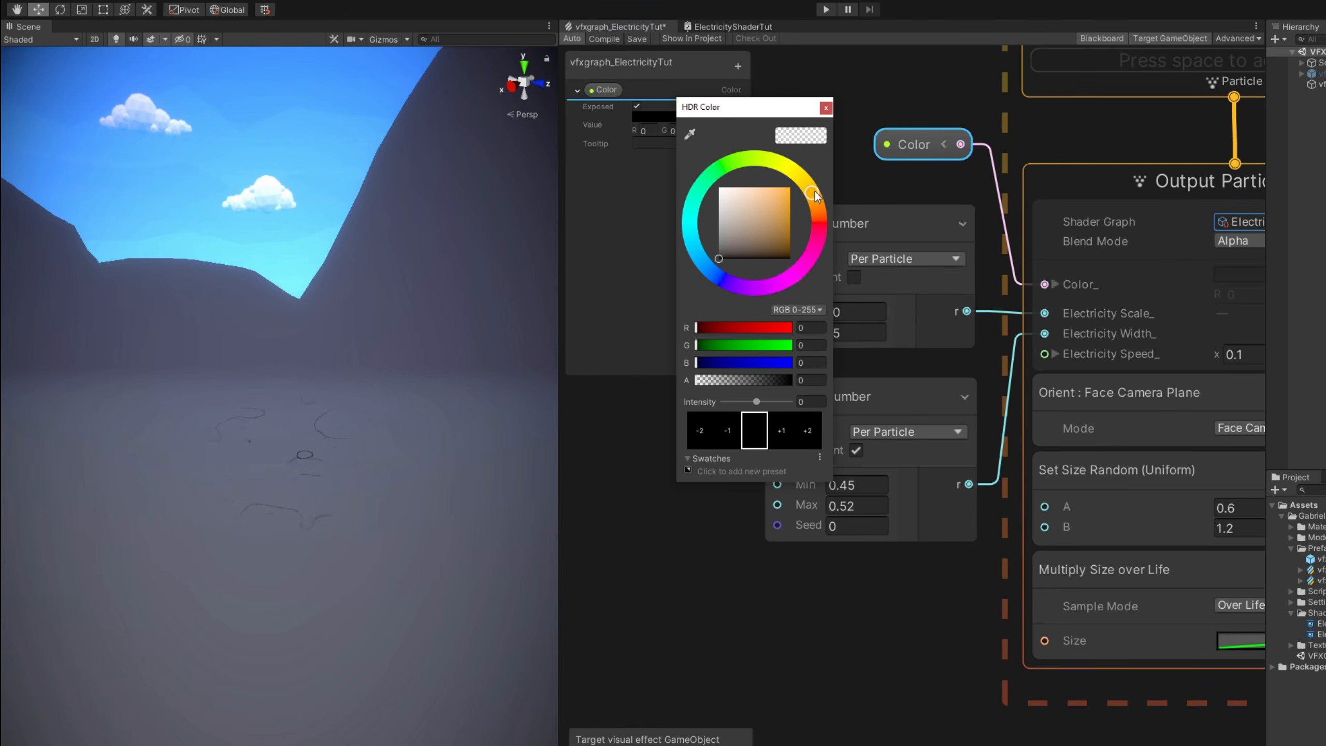
drag(815, 196, 809, 183)
click(780, 194)
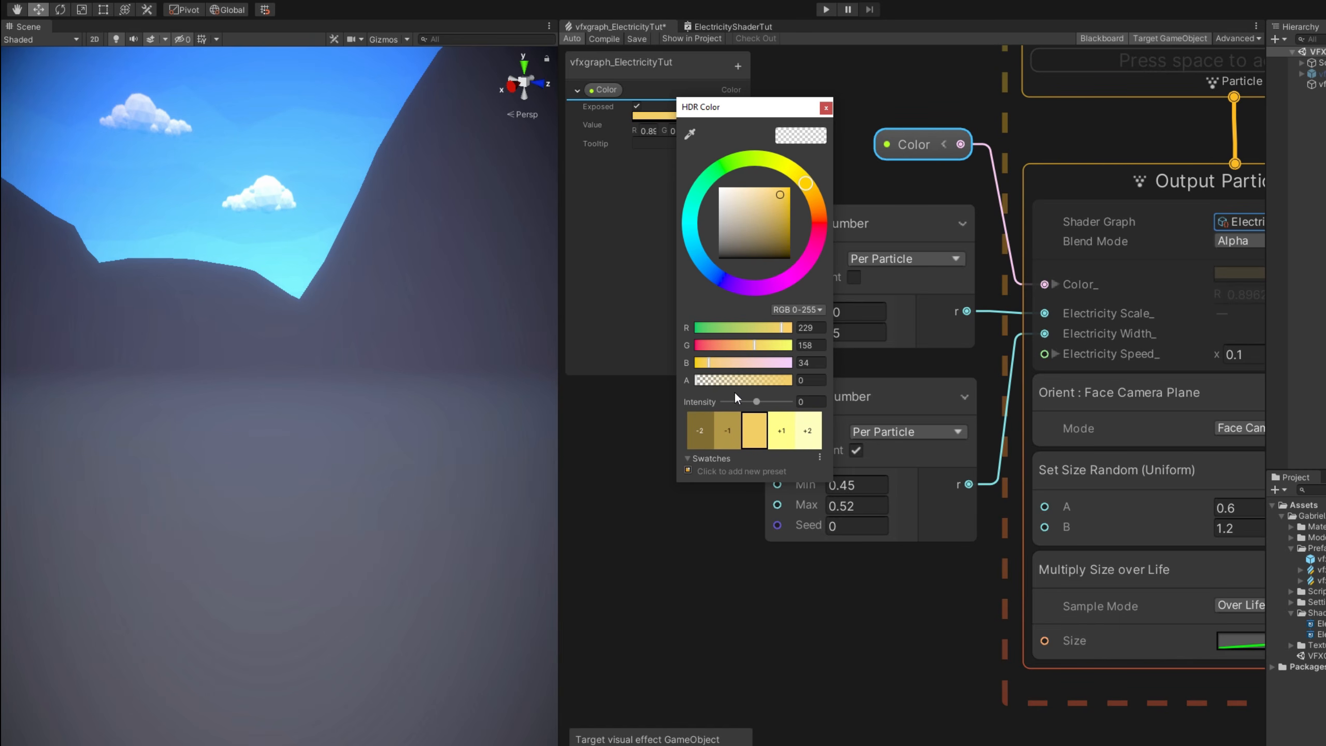
drag(757, 401, 772, 402)
drag(781, 403, 783, 403)
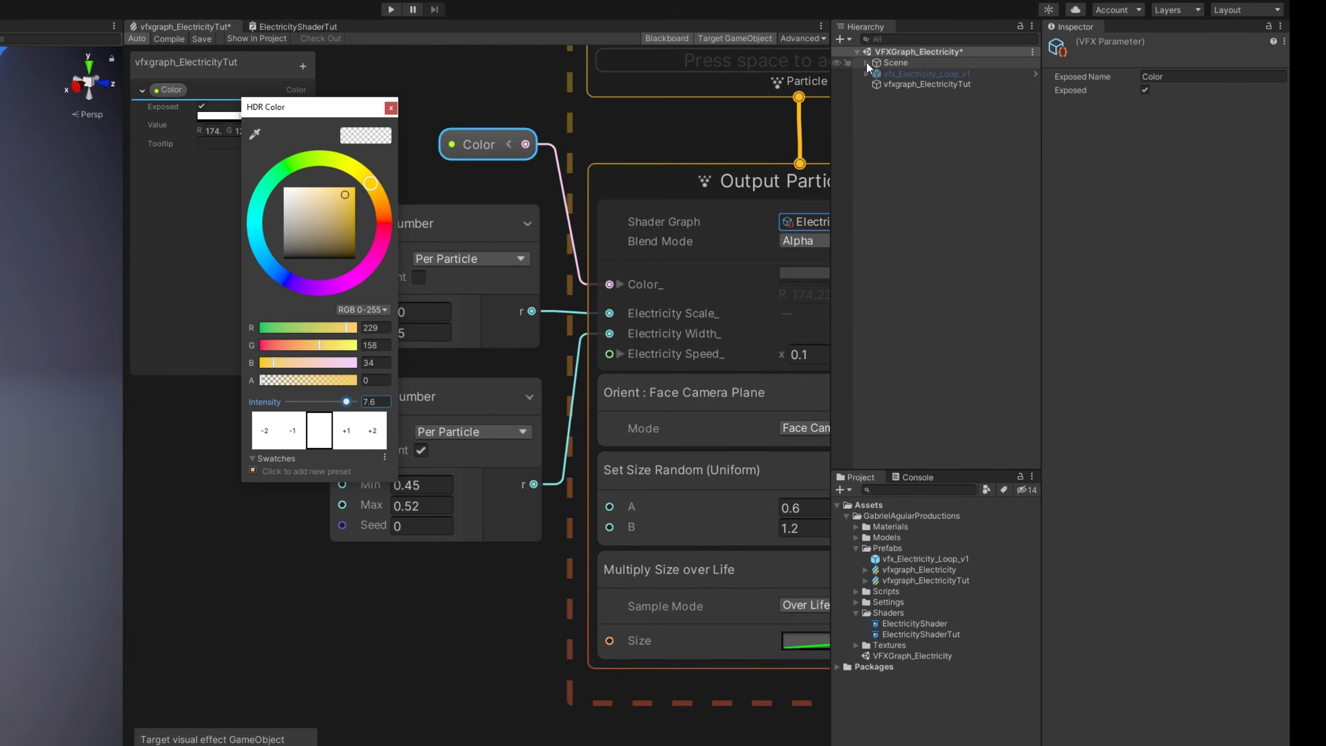
- Examine the Global Volume's Bloom and Color Adjustments overrides and the options for creating a volume
click(866, 62)
click(912, 73)
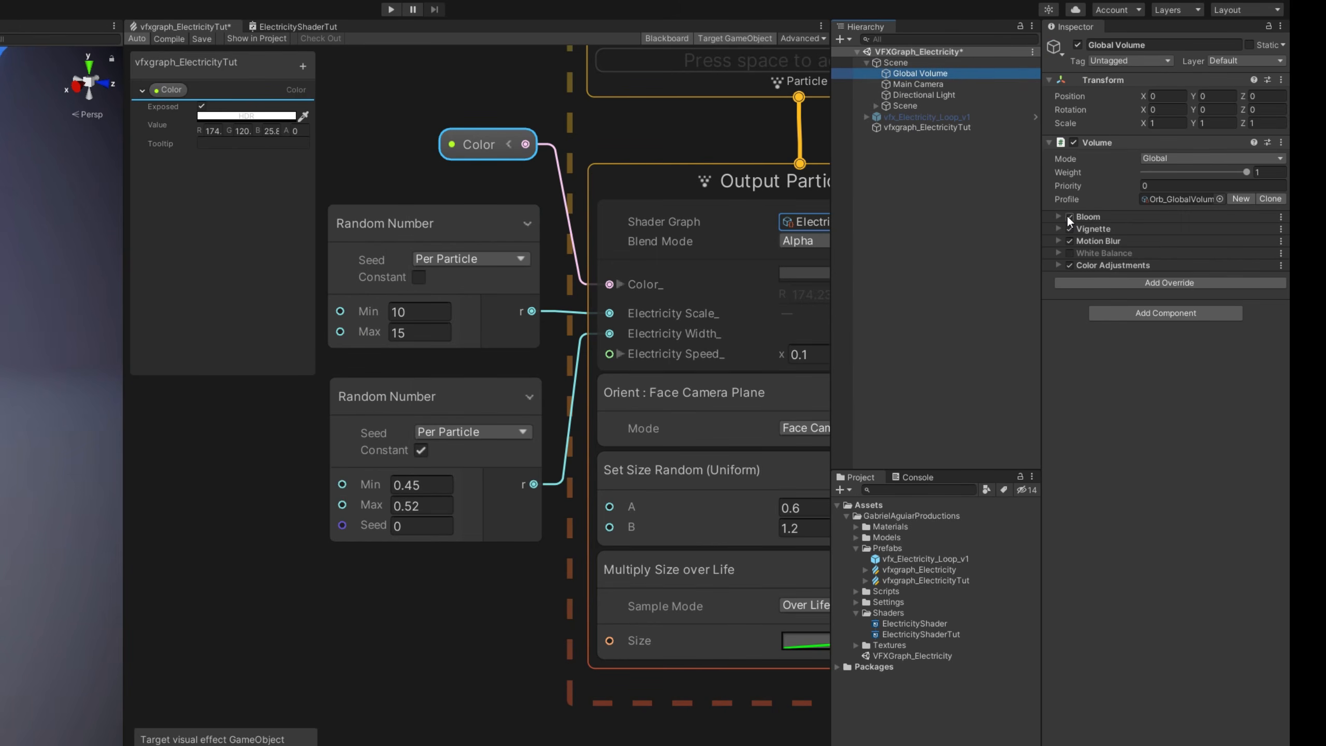
click(1059, 216)
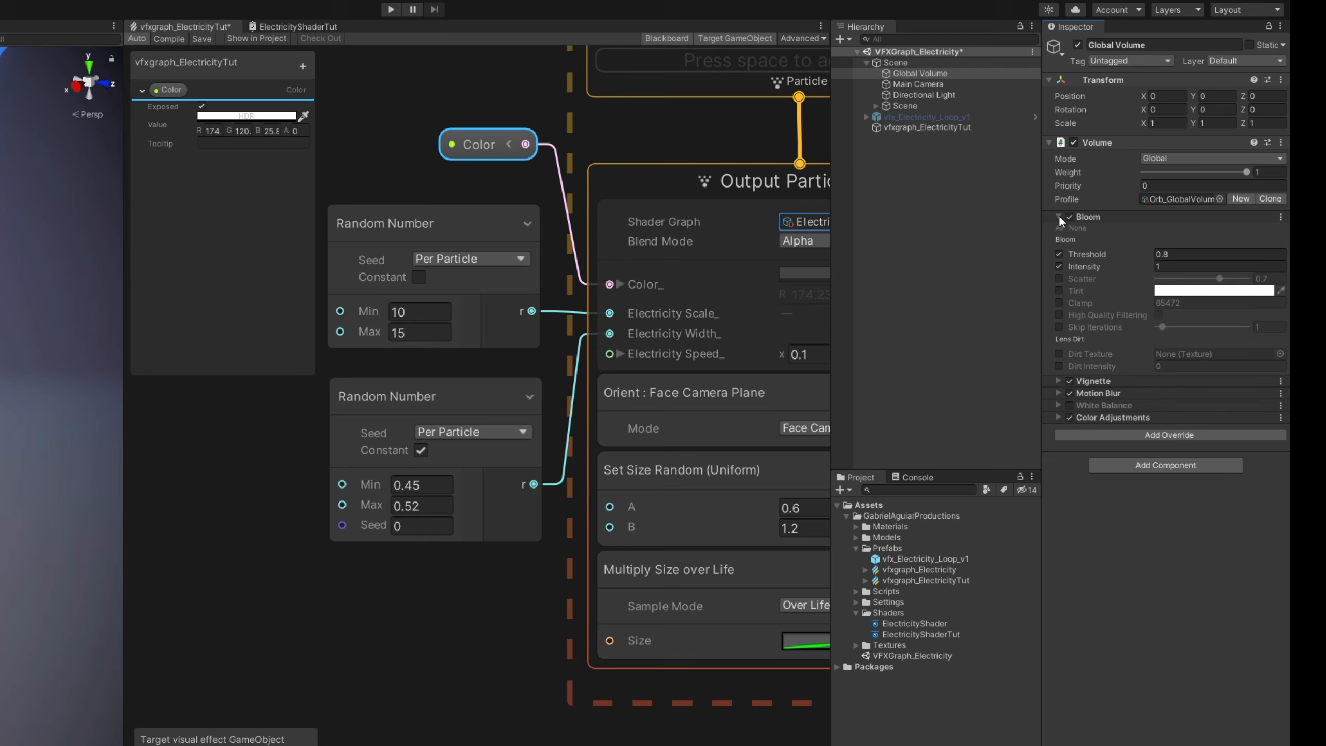
click(1059, 417)
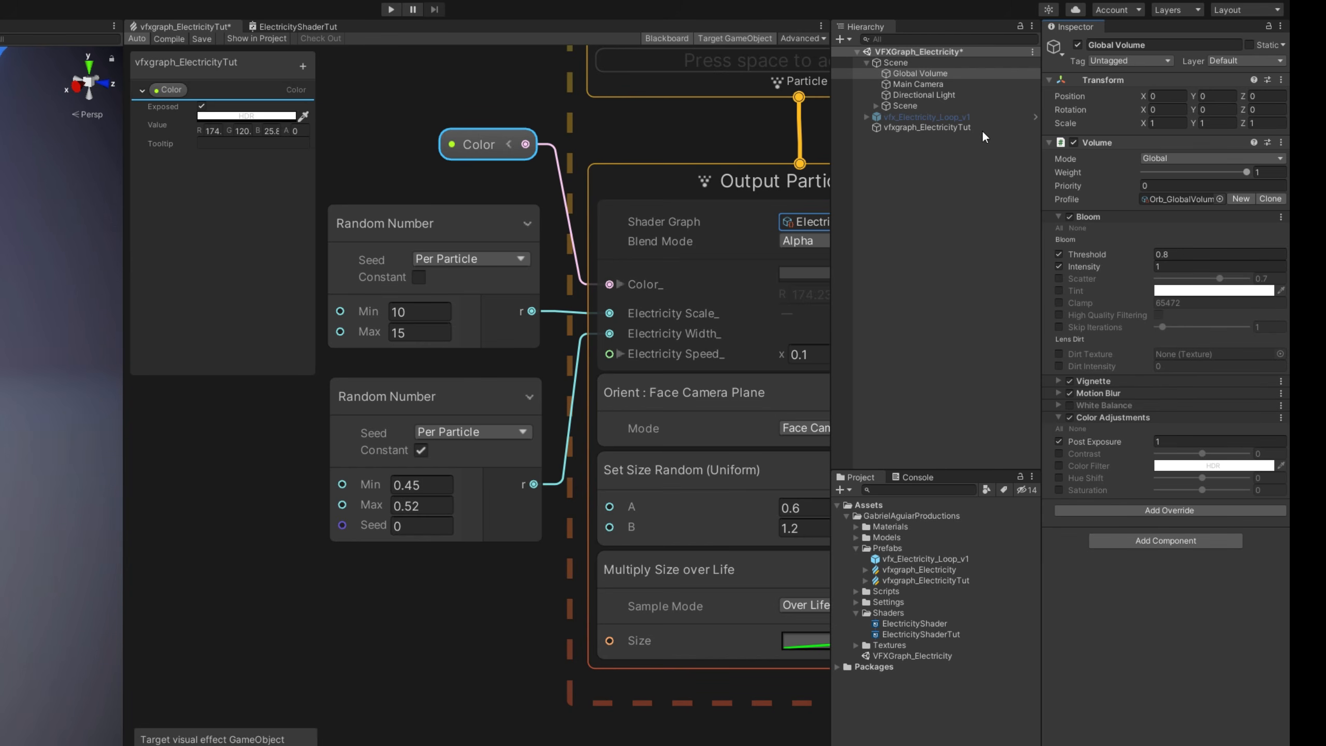
right_click(915, 196)
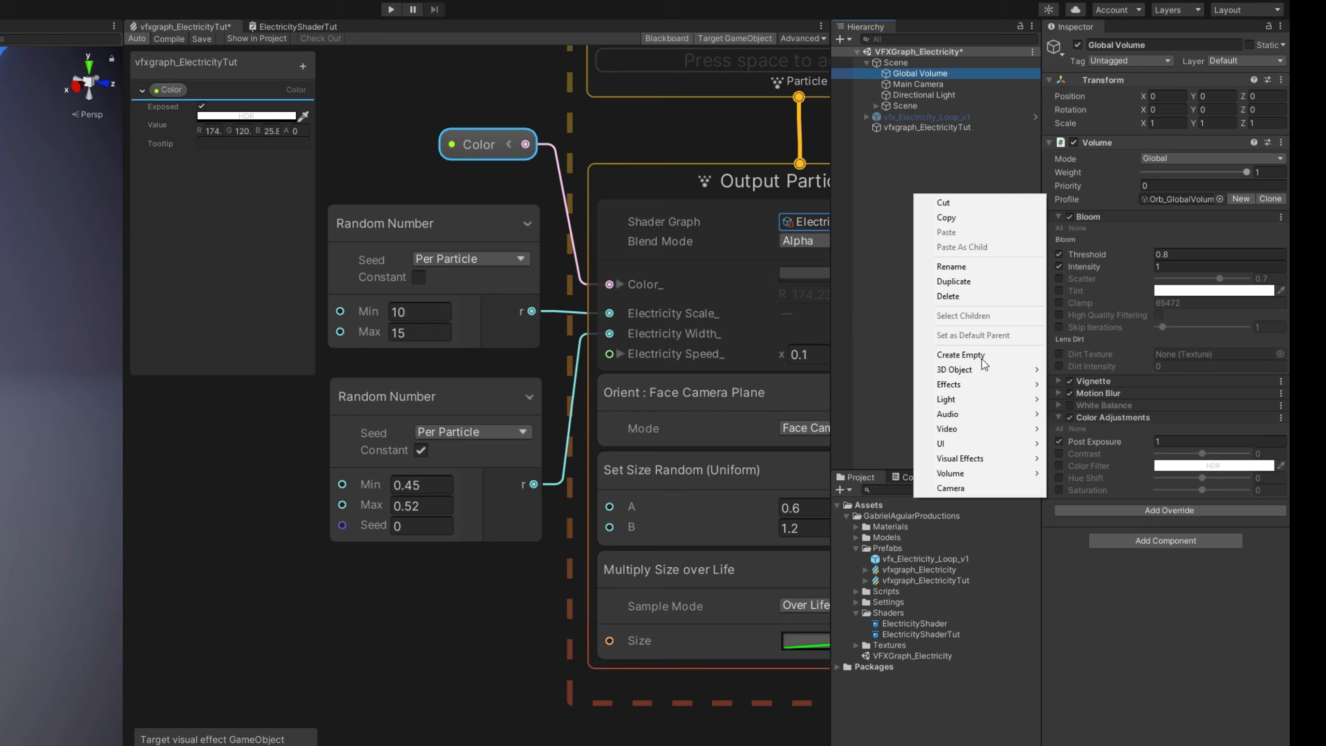
mouse_move(967, 473)
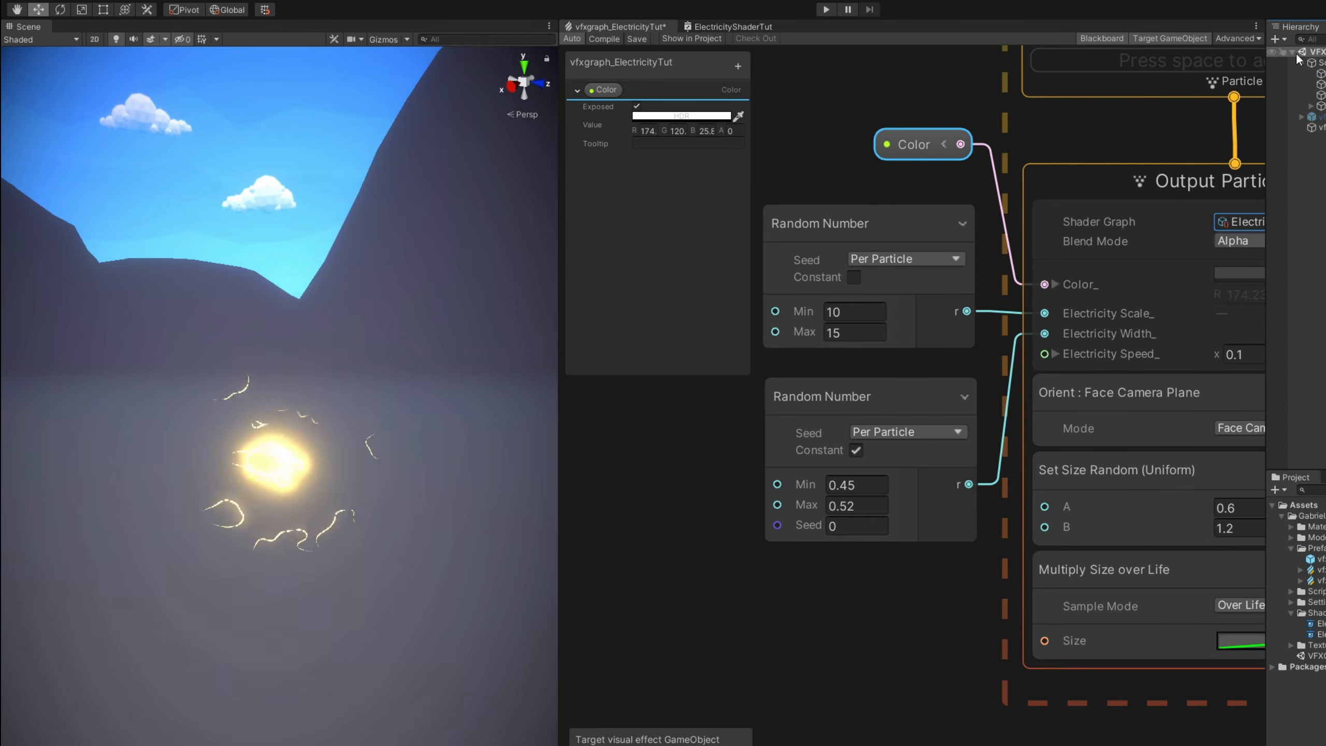
- Widen the Scene view and save the VFX graph
drag(561, 464, 708, 473)
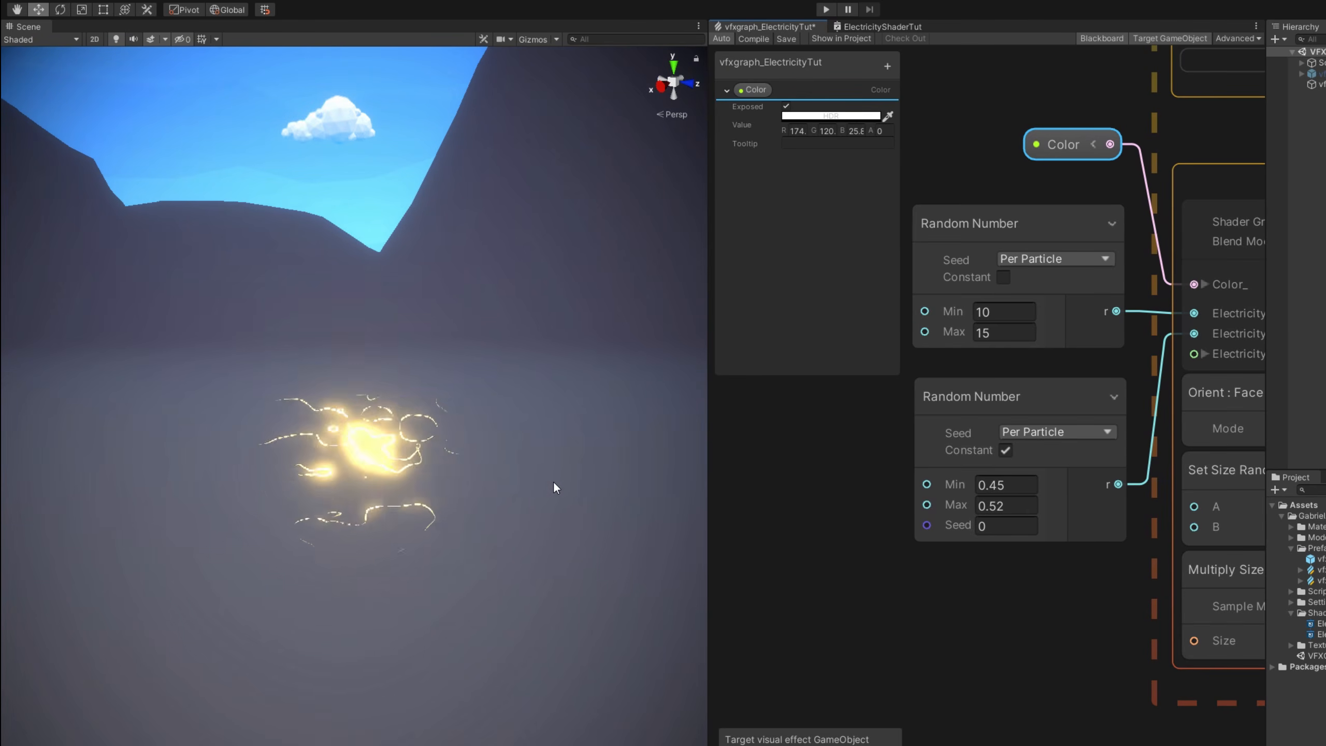
key(ctrl+s)
- Group all nodes of the particle system and title the group ELECTRICITY
scroll(920, 427, down, 4)
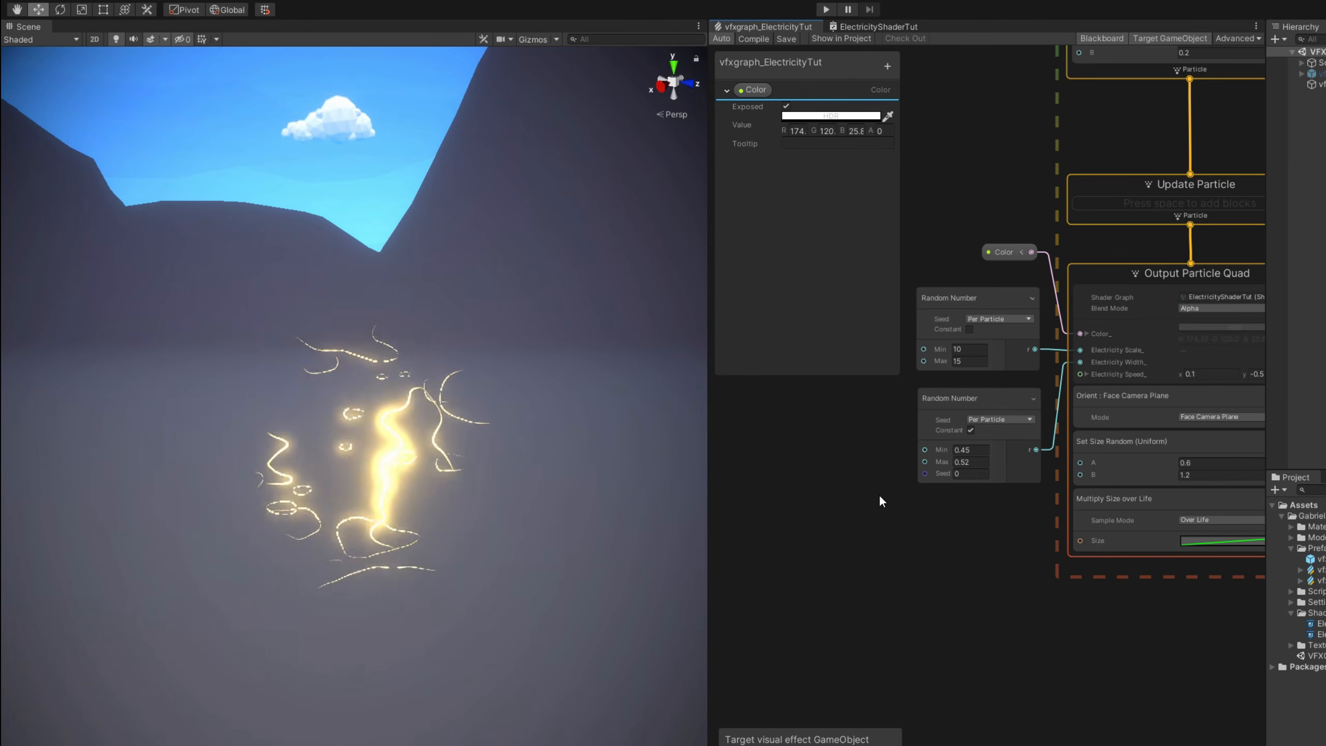
scroll(857, 587, down, 5)
key(ctrl+a)
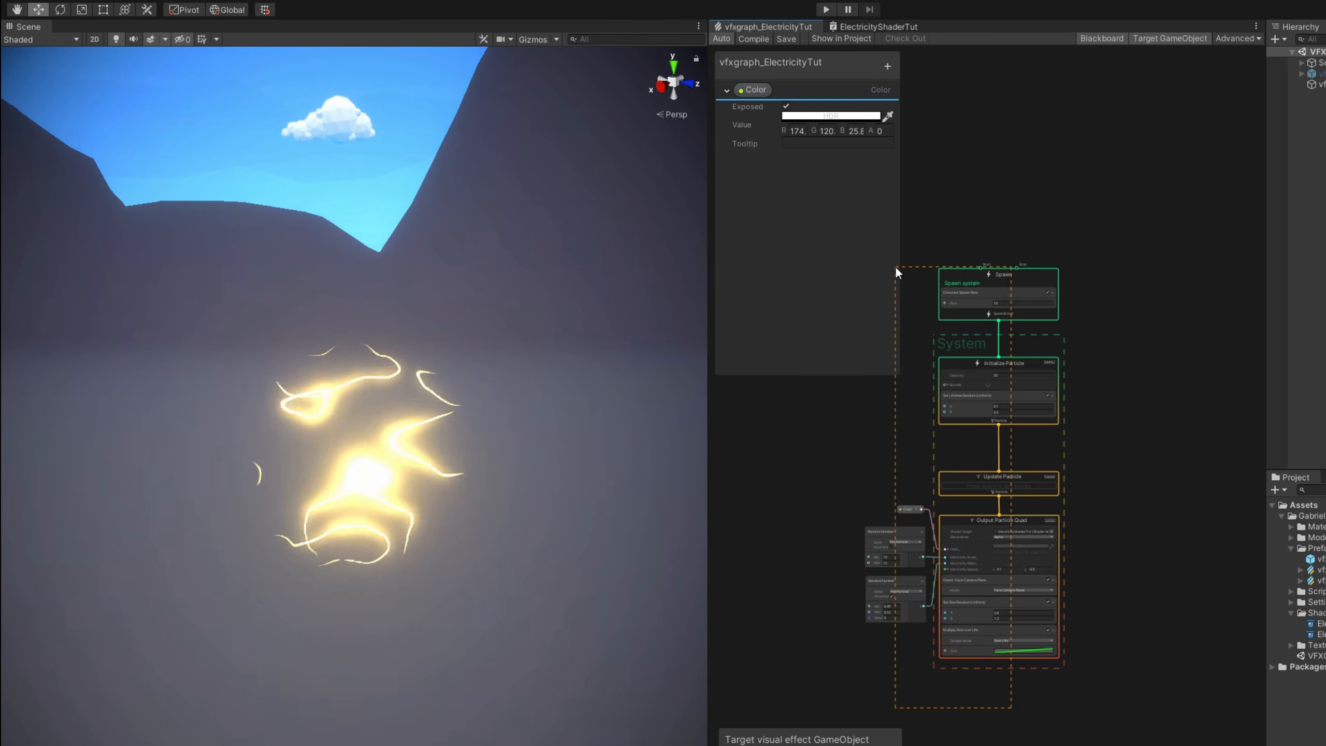
drag(947, 265, 994, 254)
right_click(986, 260)
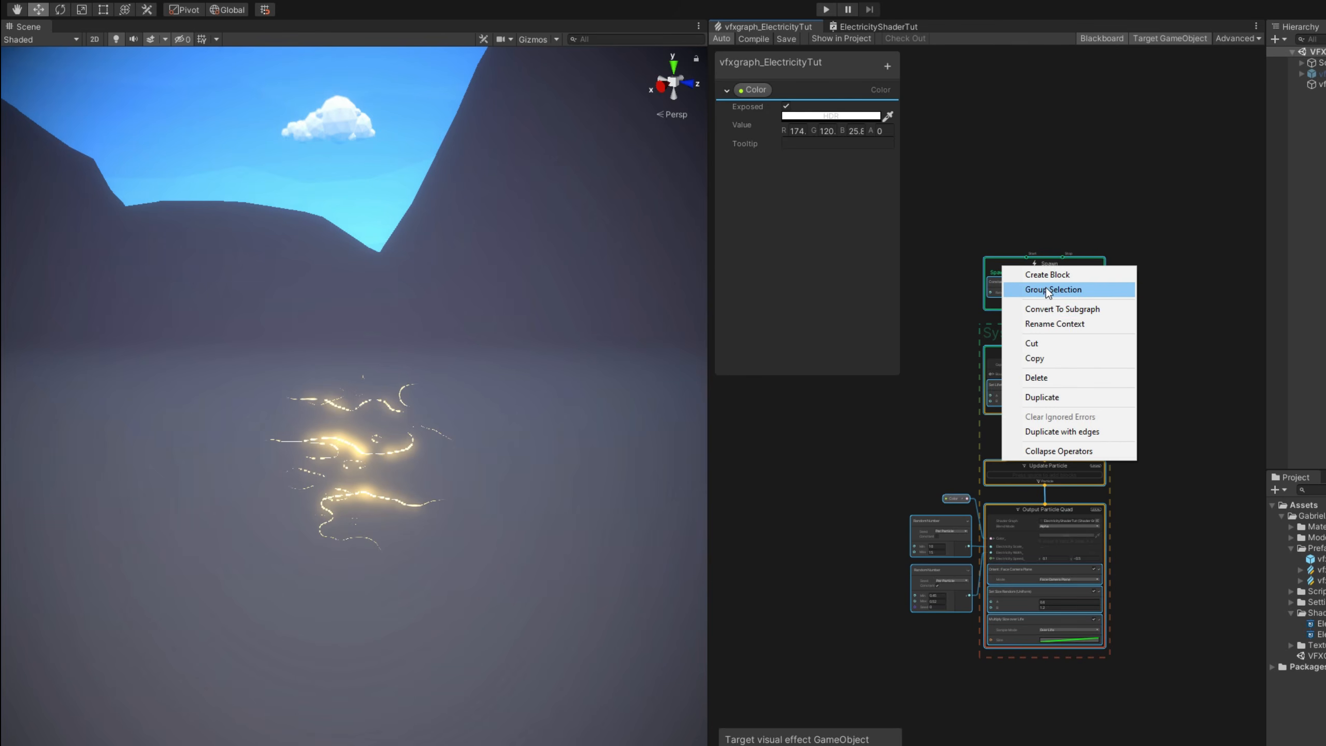
click(1024, 288)
double_click(1016, 239)
text(ELECTRI)
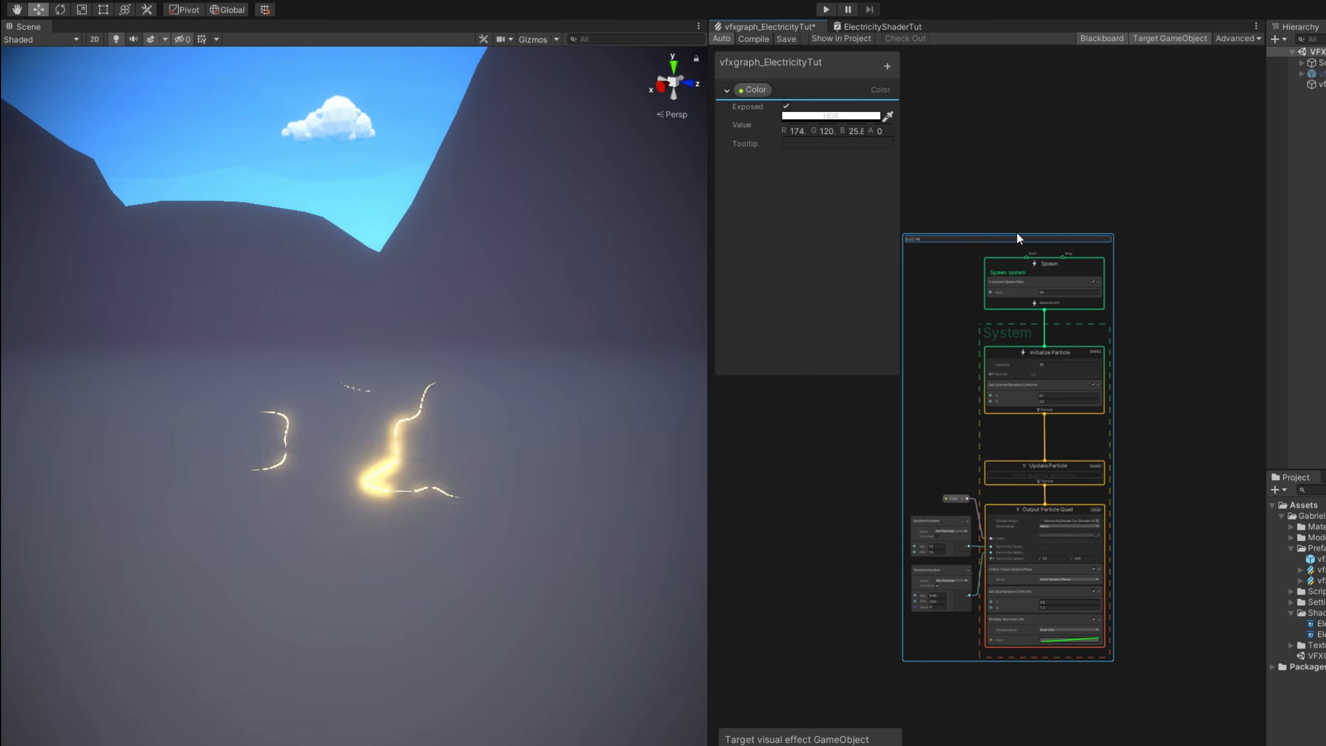
text(CITY)
key(Return)
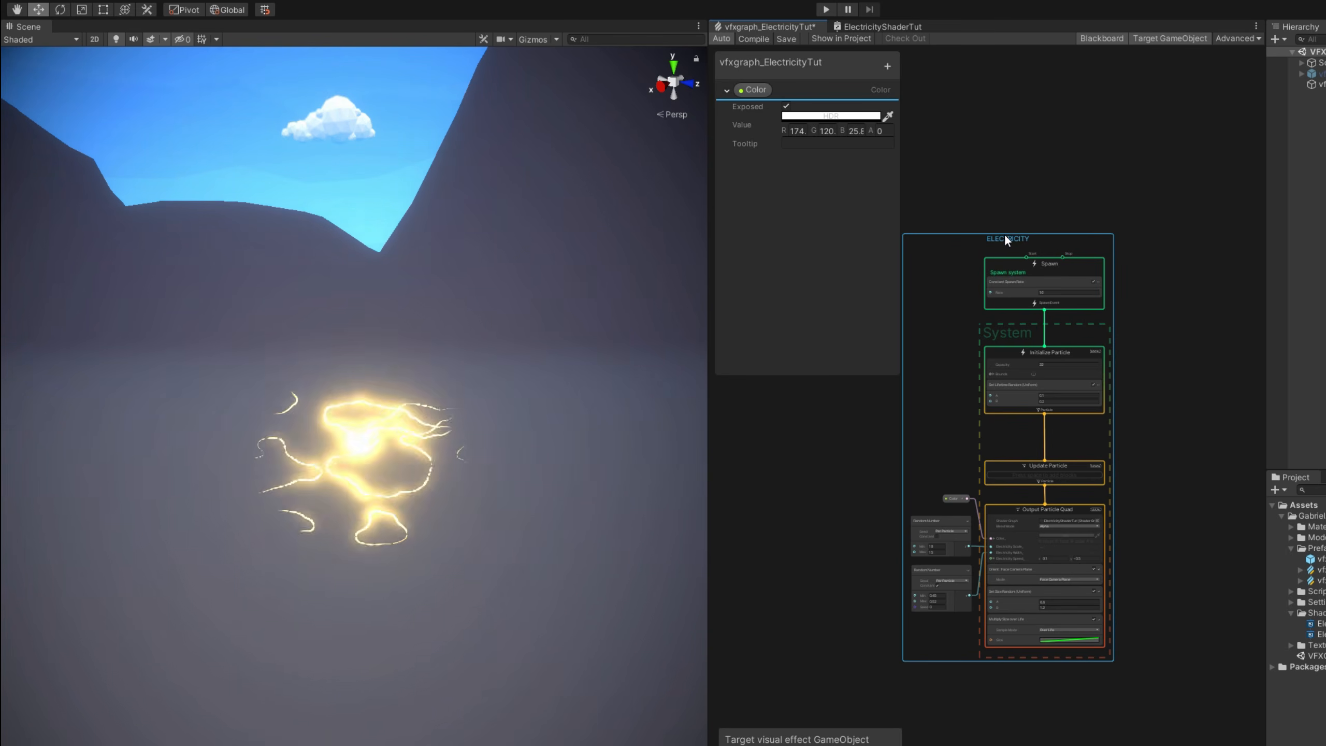
- Duplicate the ELECTRICITY group beside the original and rename the copy FLASH
middle_drag(1063, 225, 927, 253)
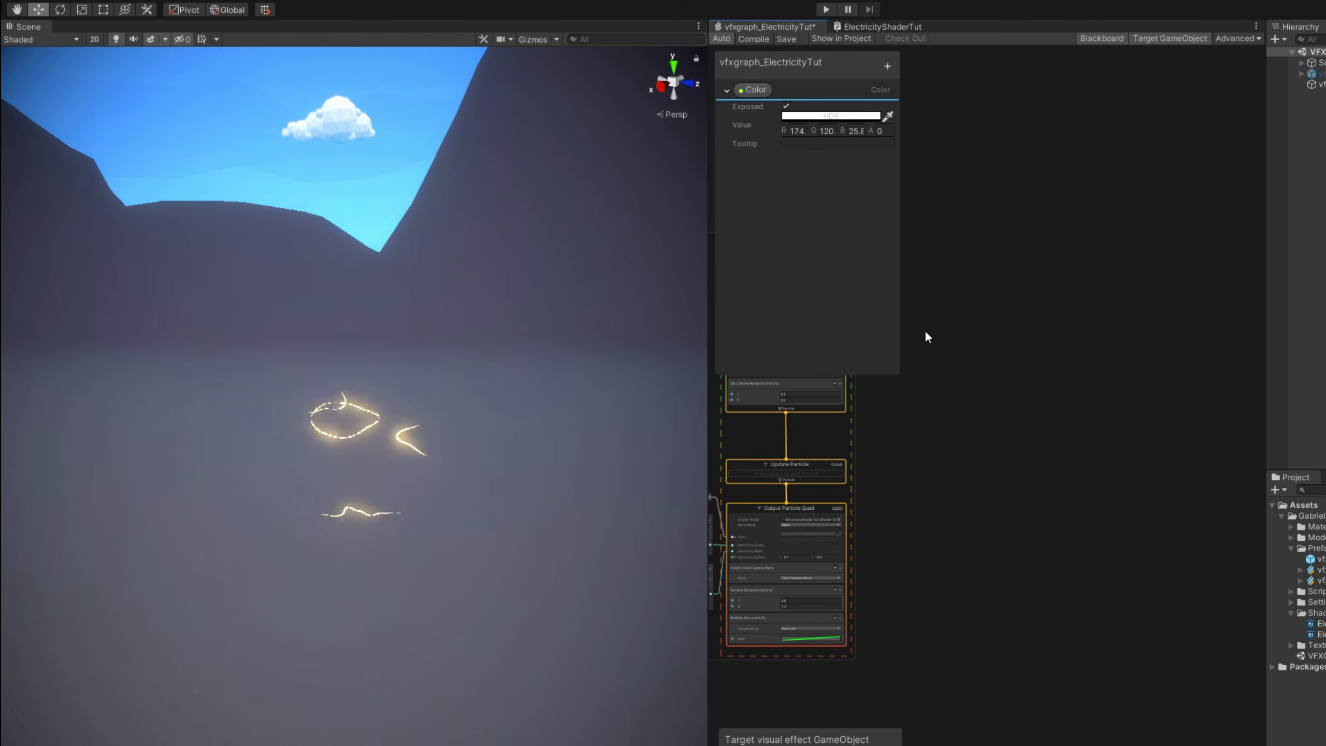
drag(926, 272, 1088, 273)
key(ctrl+d)
double_click(1087, 272)
text(FLASH)
key(Return)
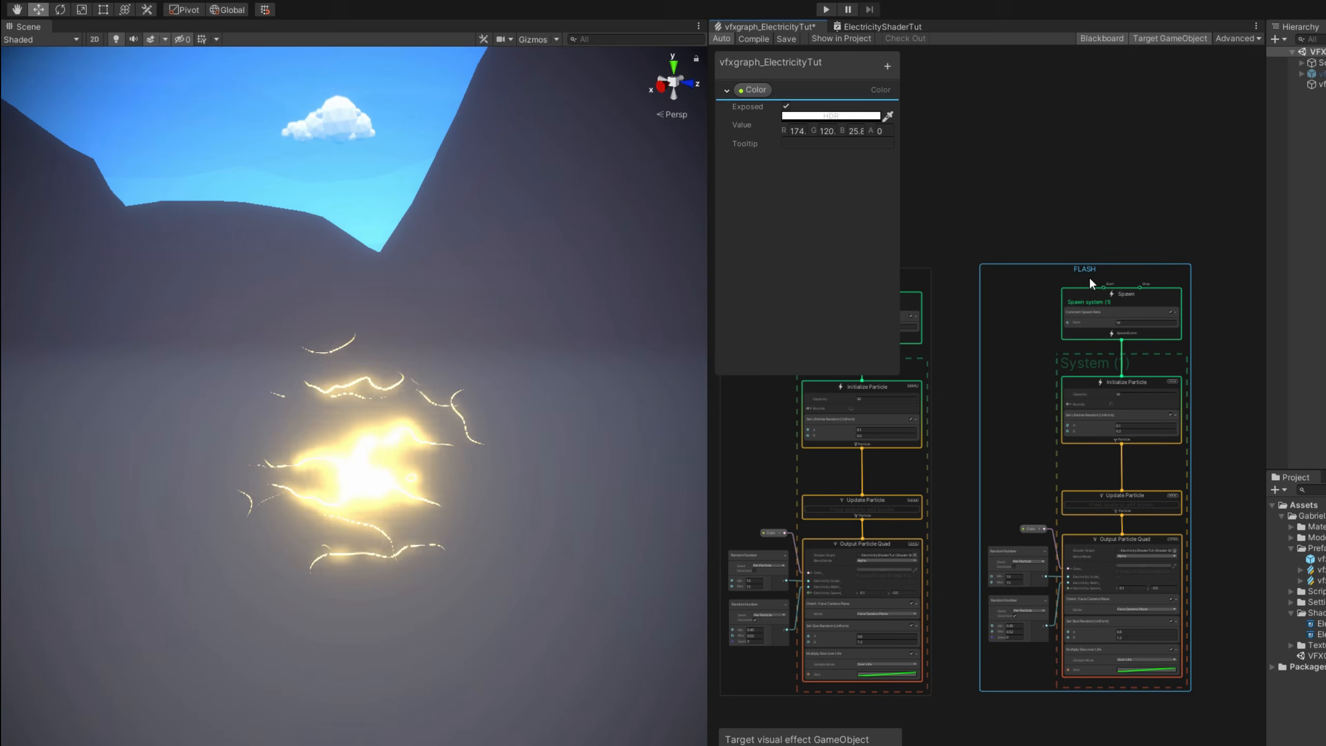
- Widen the graph view and set the FLASH system's random lifetime to A 0.15 and B 0.3
drag(709, 430, 360, 418)
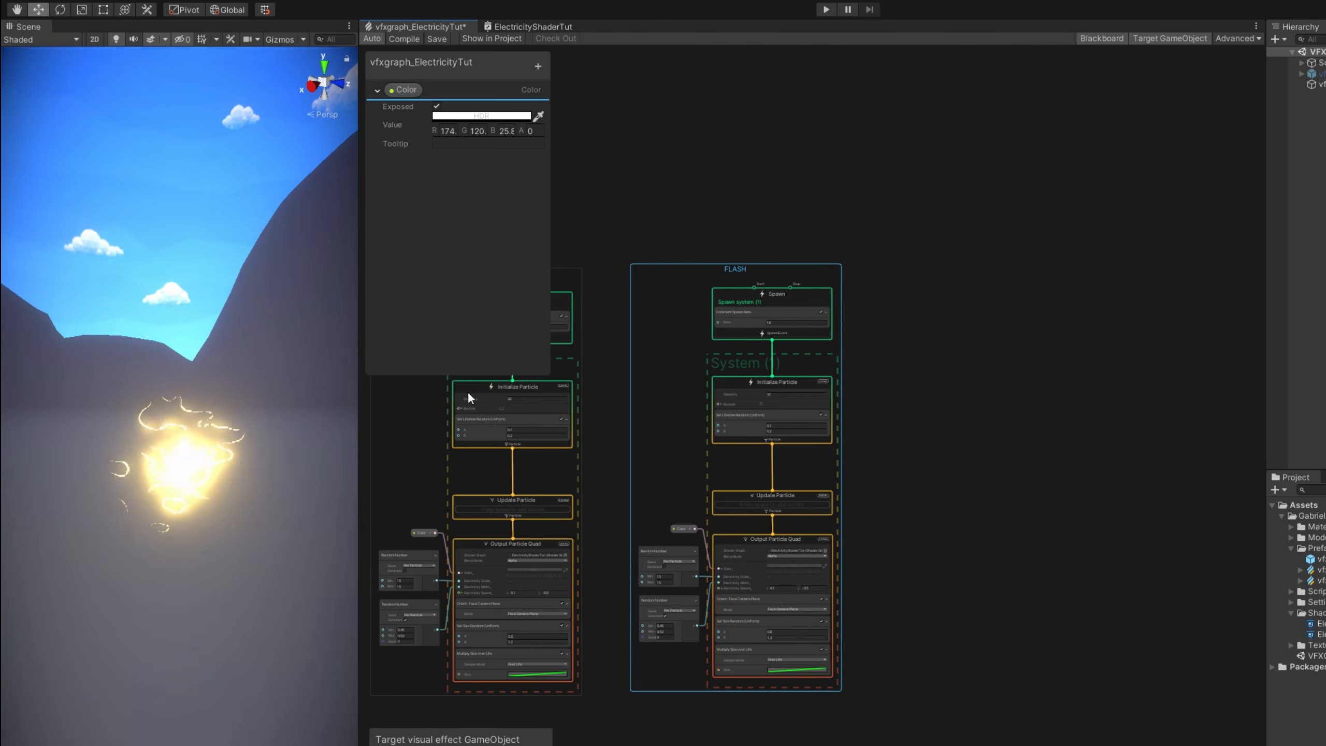
scroll(750, 433, up, 5)
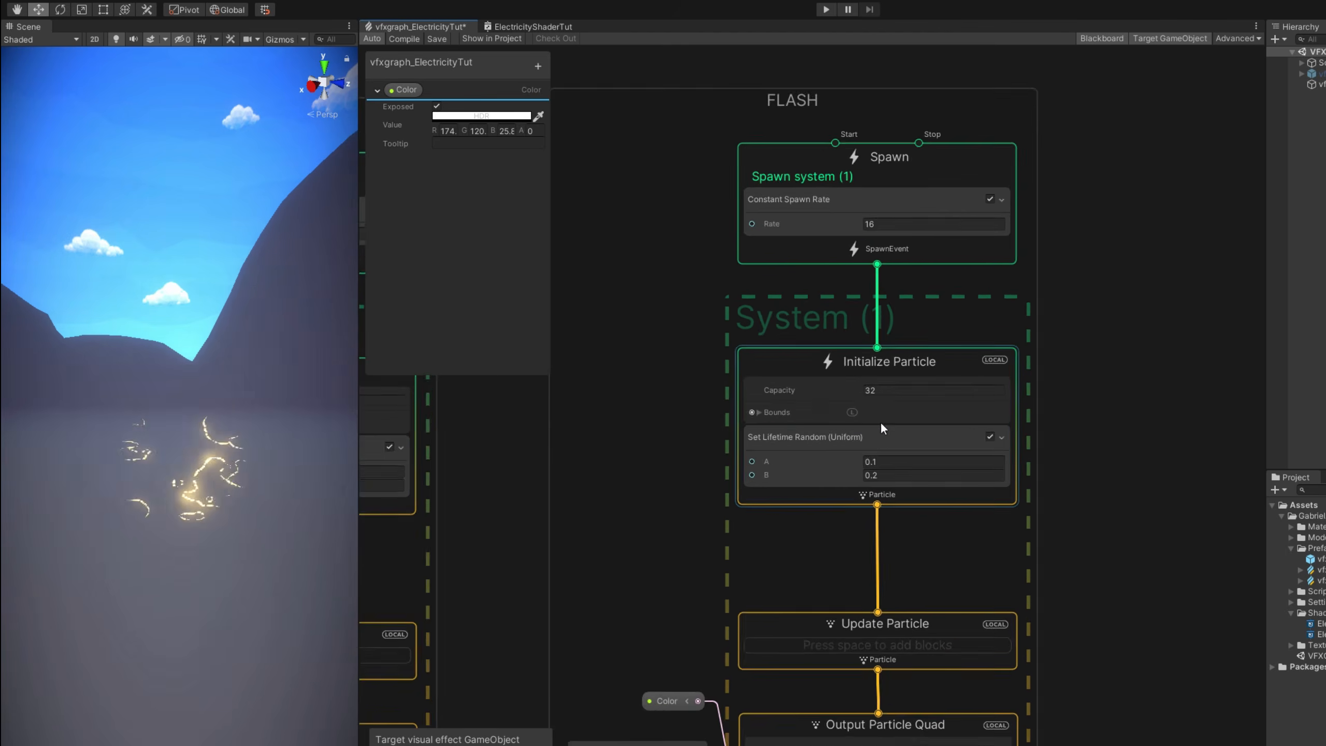
click(899, 471)
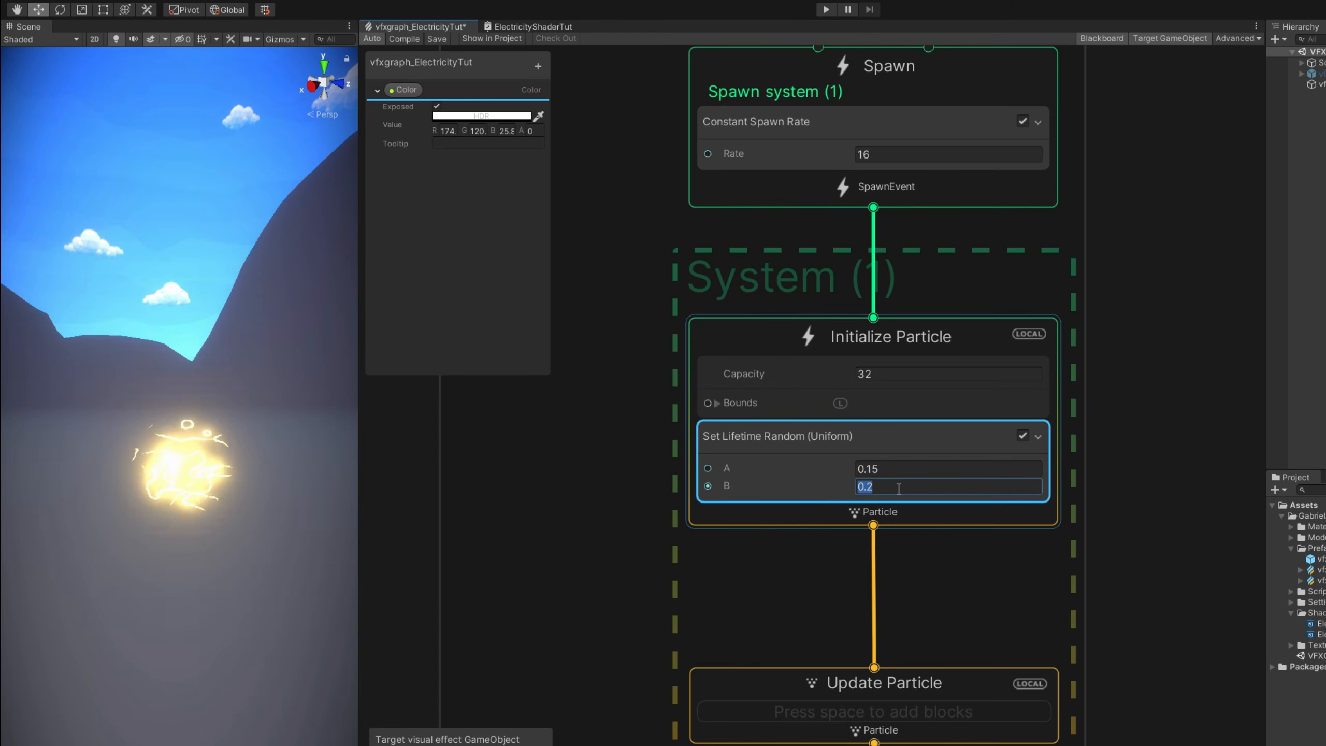
- Set the Shader Graph of FLASH's Output Particle Quad to None and delete its Color and Random Number nodes
middle_drag(967, 551, 989, 242)
click(1091, 488)
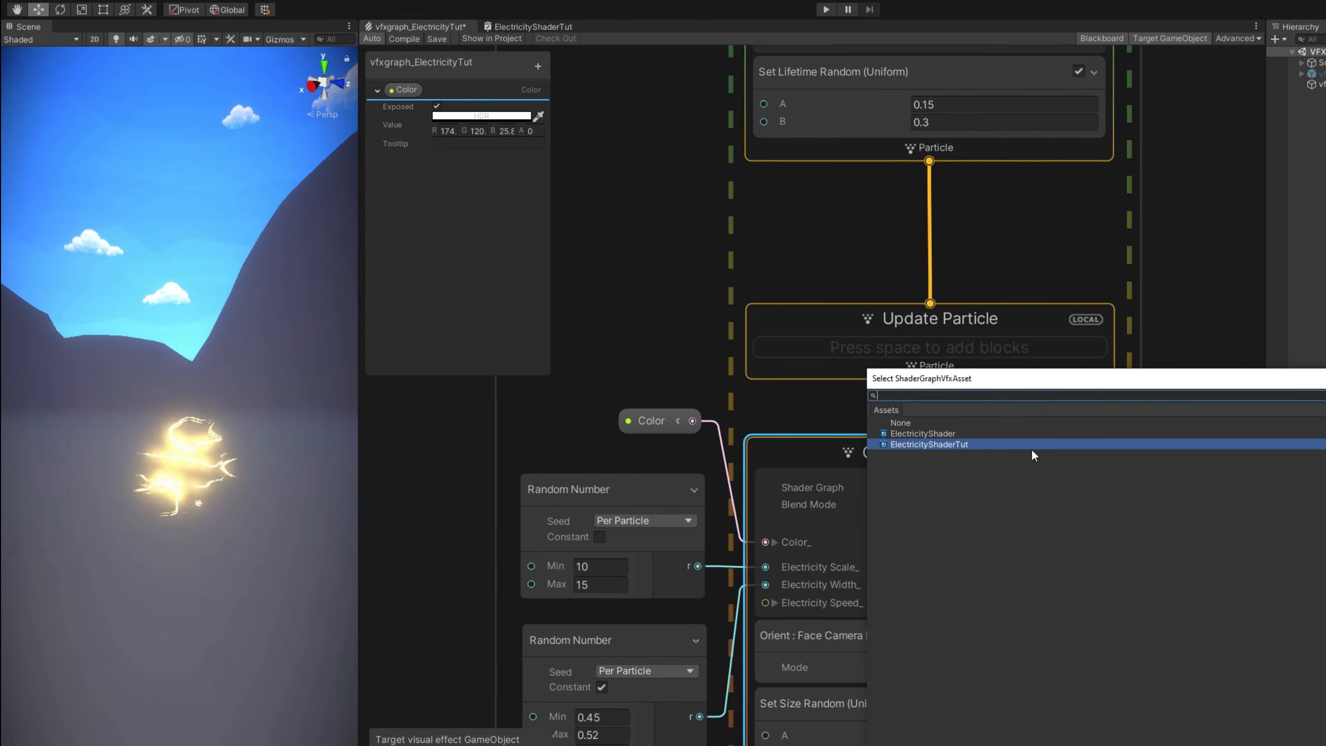
double_click(917, 424)
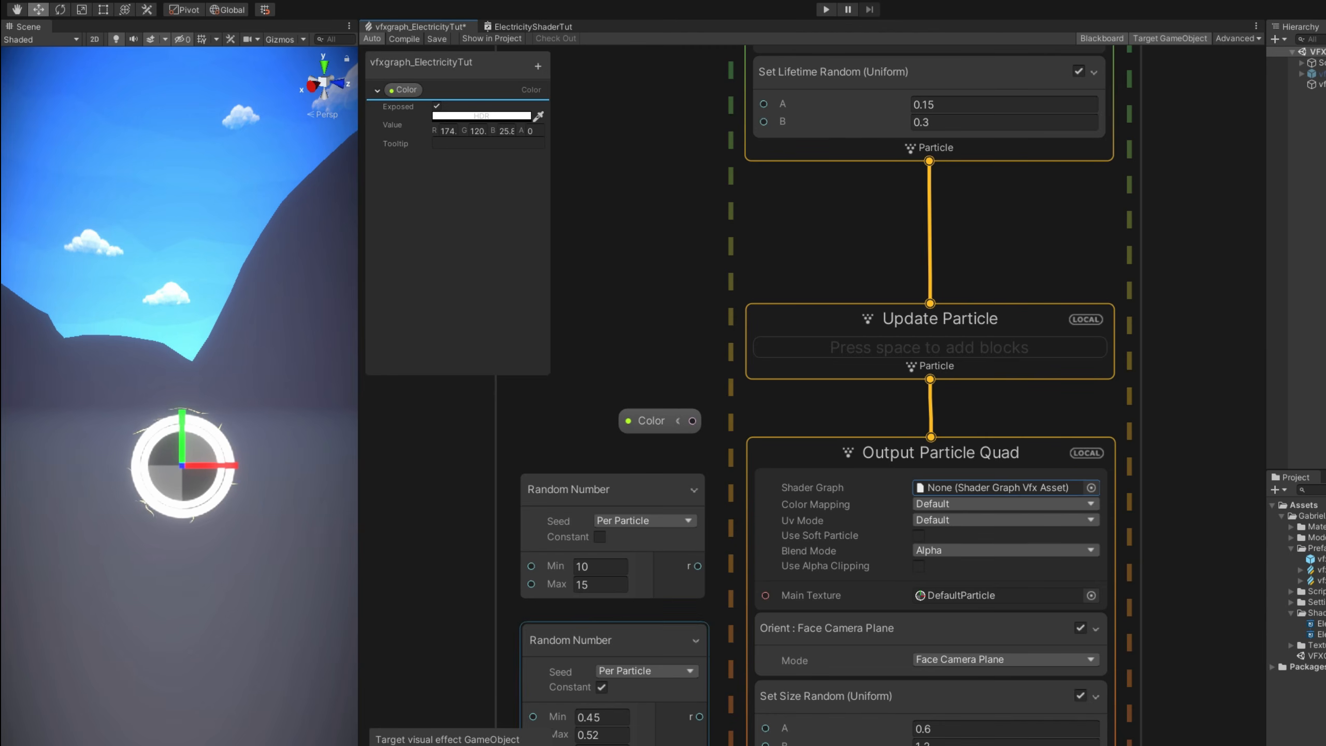
drag(627, 441, 623, 424)
key(Delete)
- Give FLASH's Output Particle Quad the Default-Particle main texture and set its Blend Mode to Additive
scroll(1080, 471, down, 3)
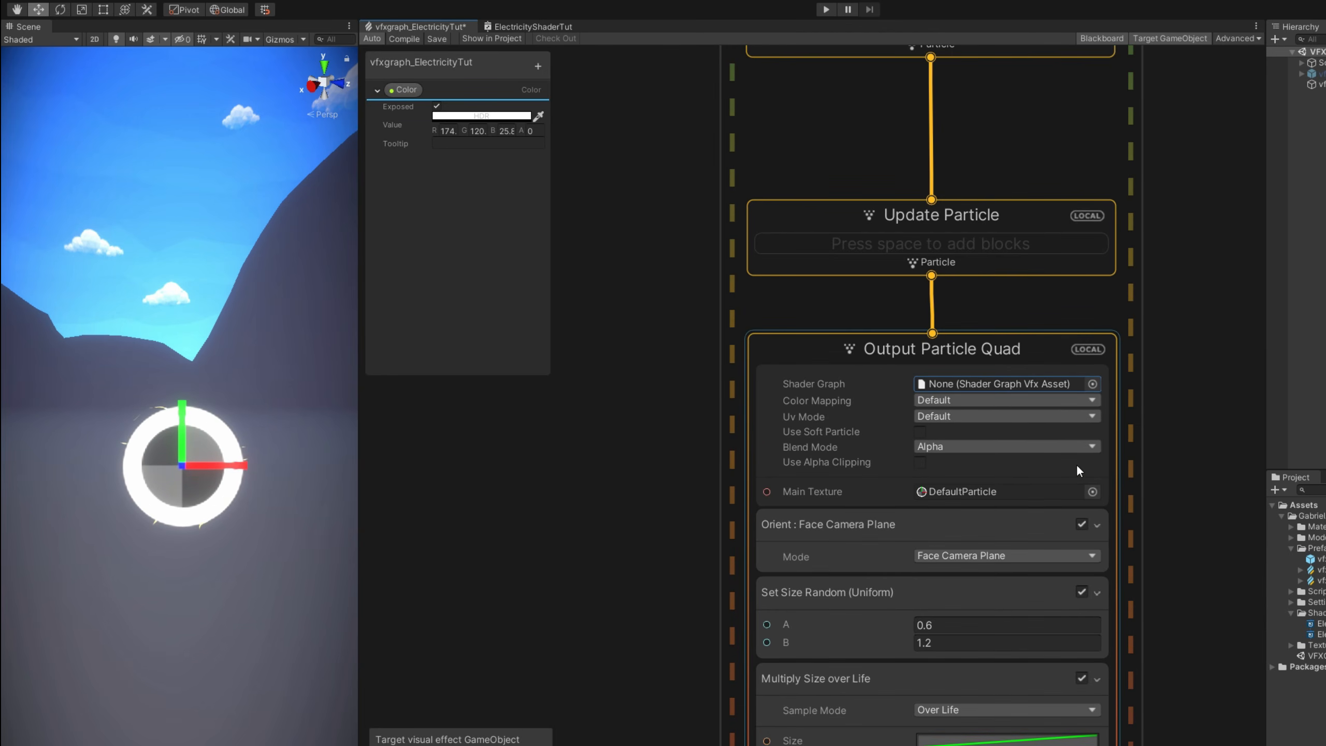
click(1092, 492)
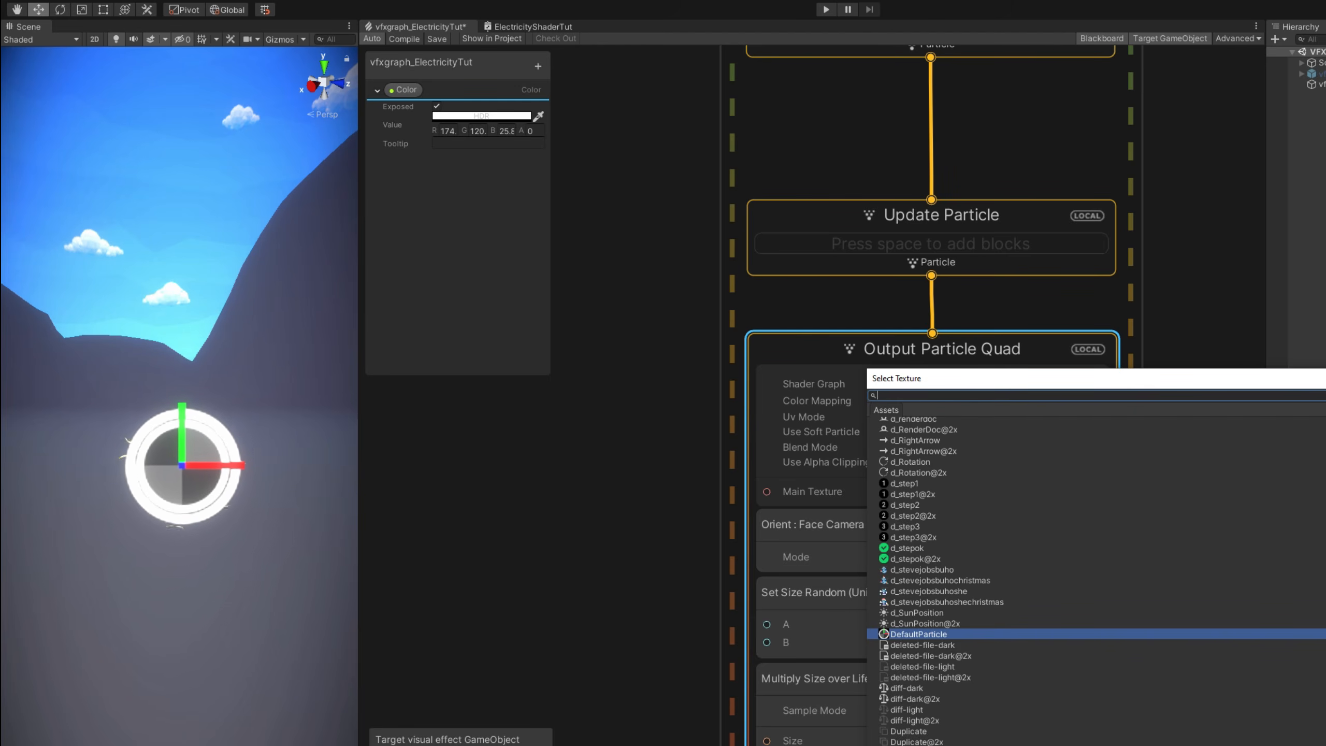
click(916, 467)
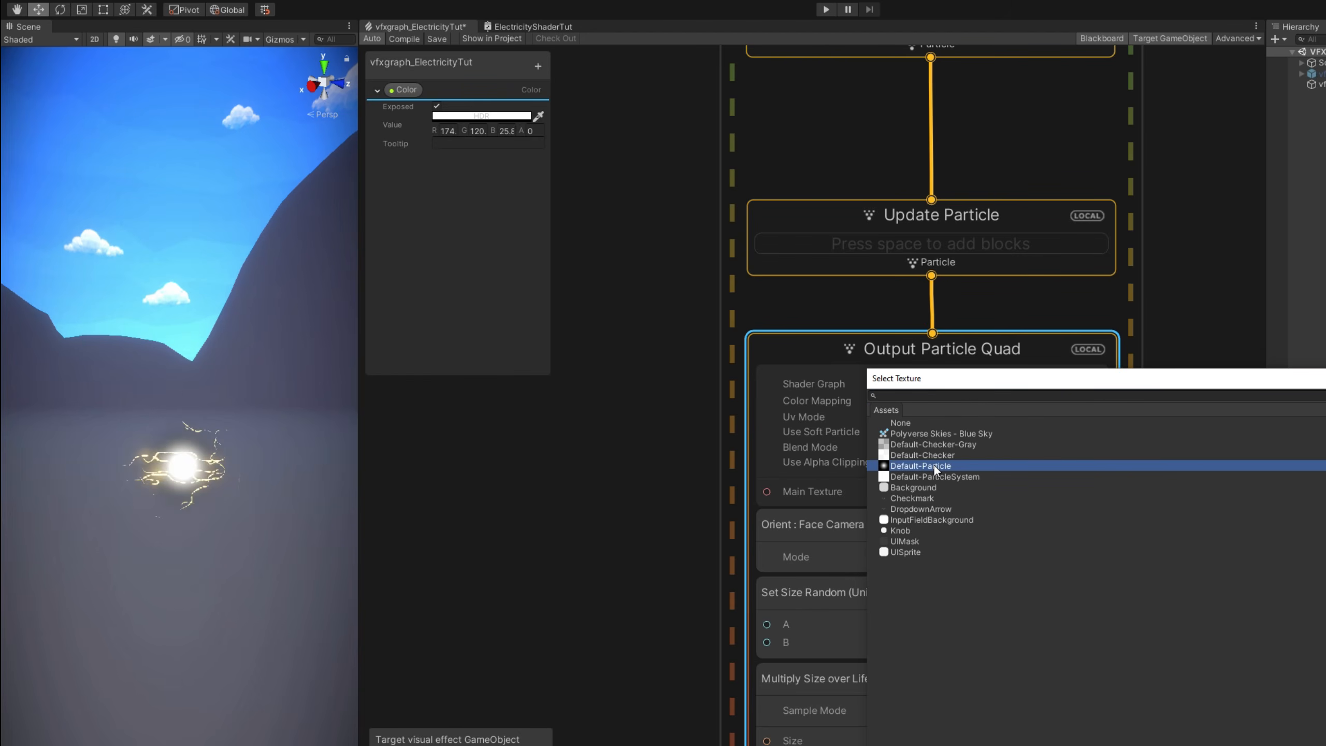
double_click(935, 466)
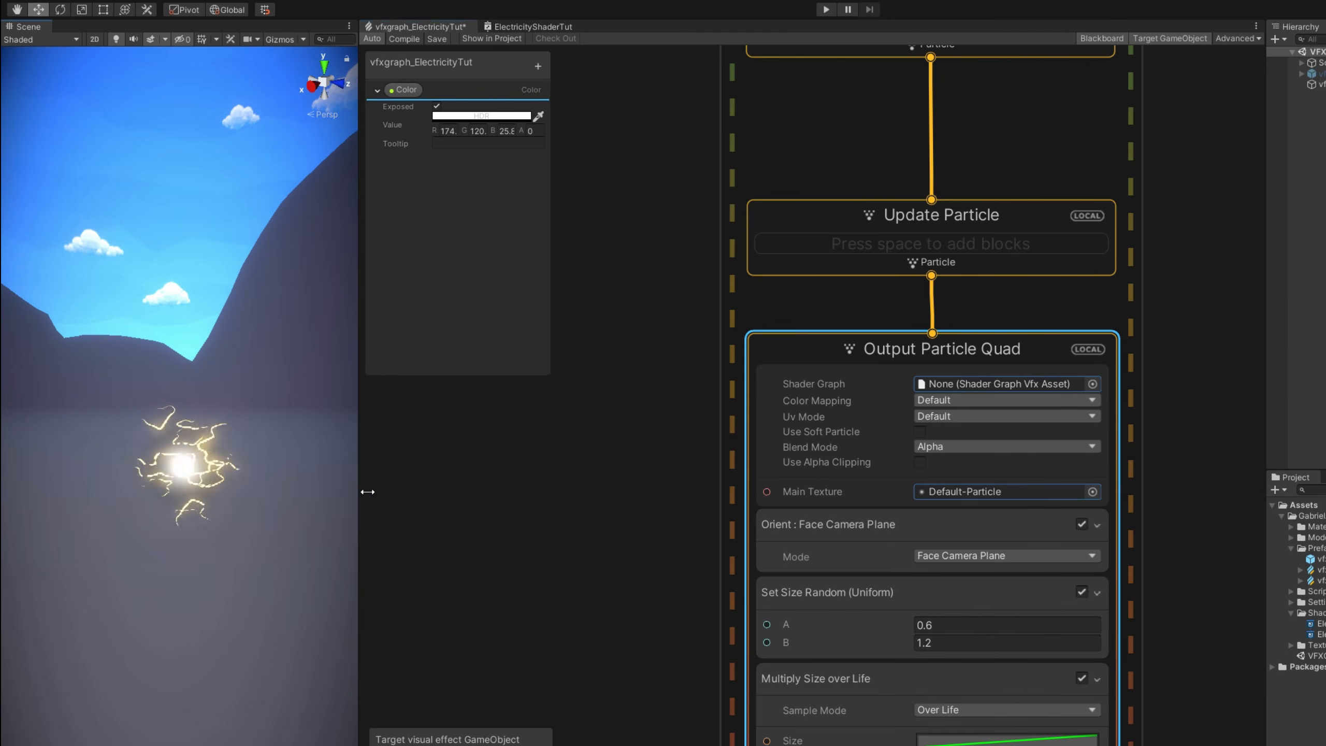
drag(368, 491, 494, 491)
click(1117, 447)
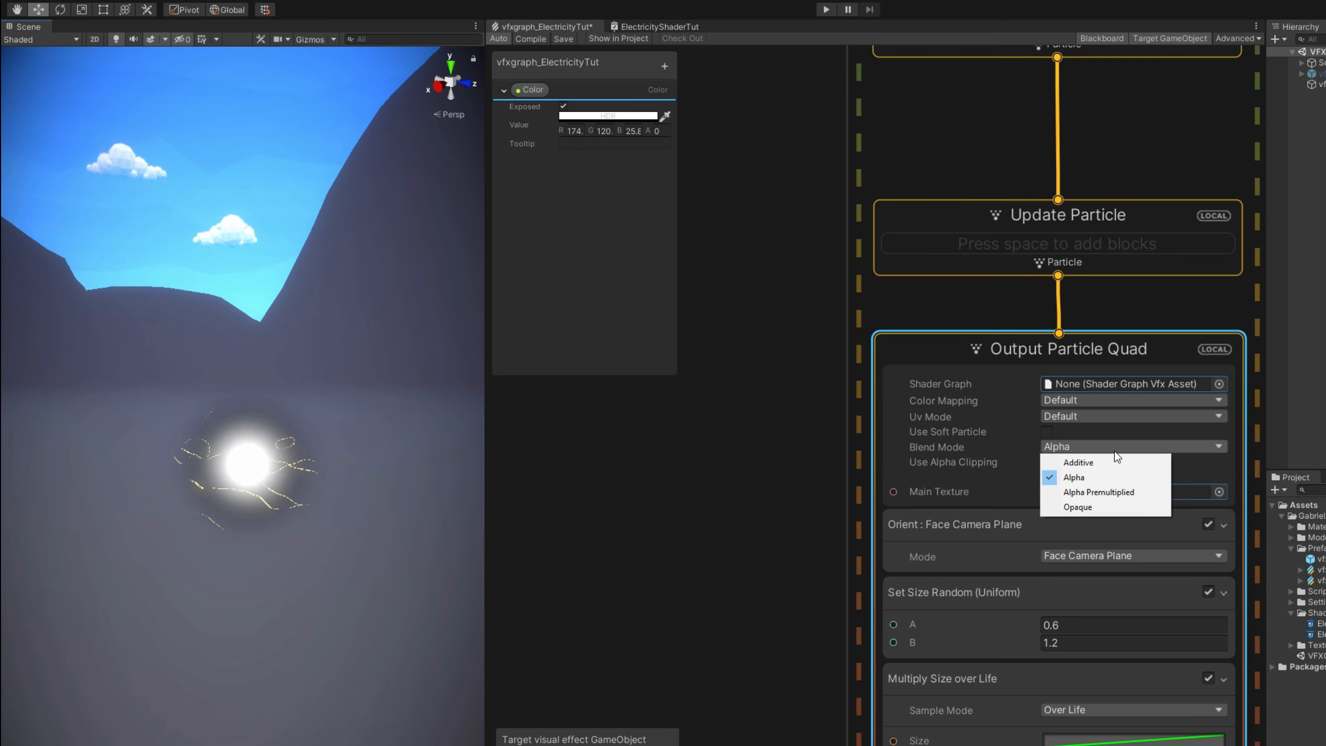
click(1102, 461)
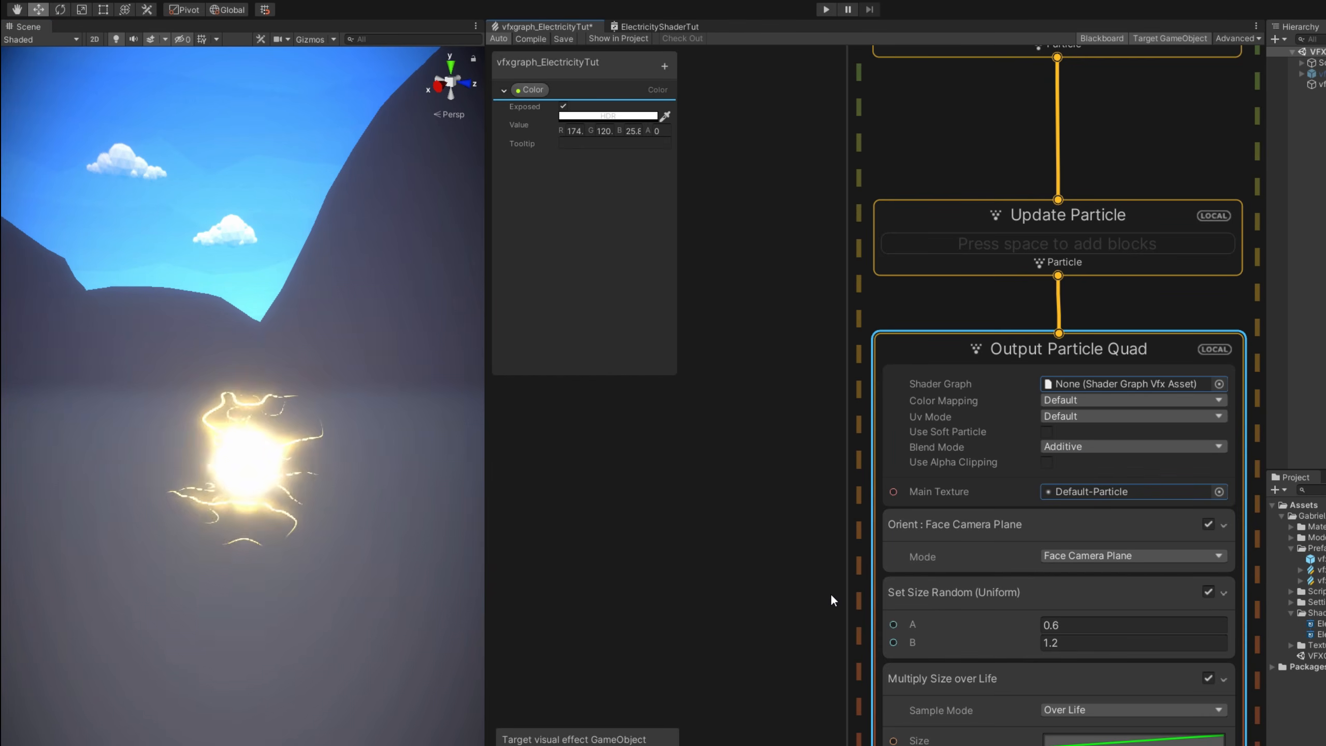
- Add a Set Color block above Set Size Random in FLASH's Output Particle Quad
middle_drag(831, 600, 850, 533)
key(space)
text(set)
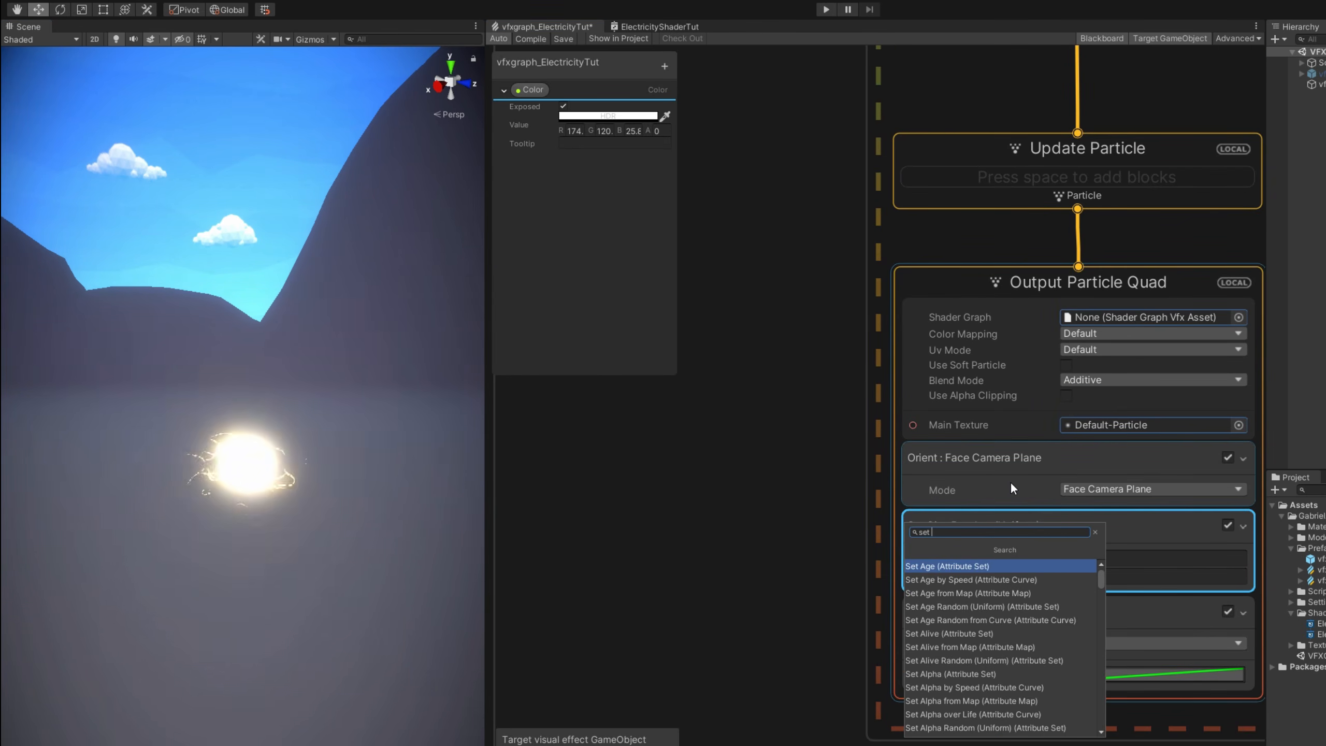
text(color)
key(Return)
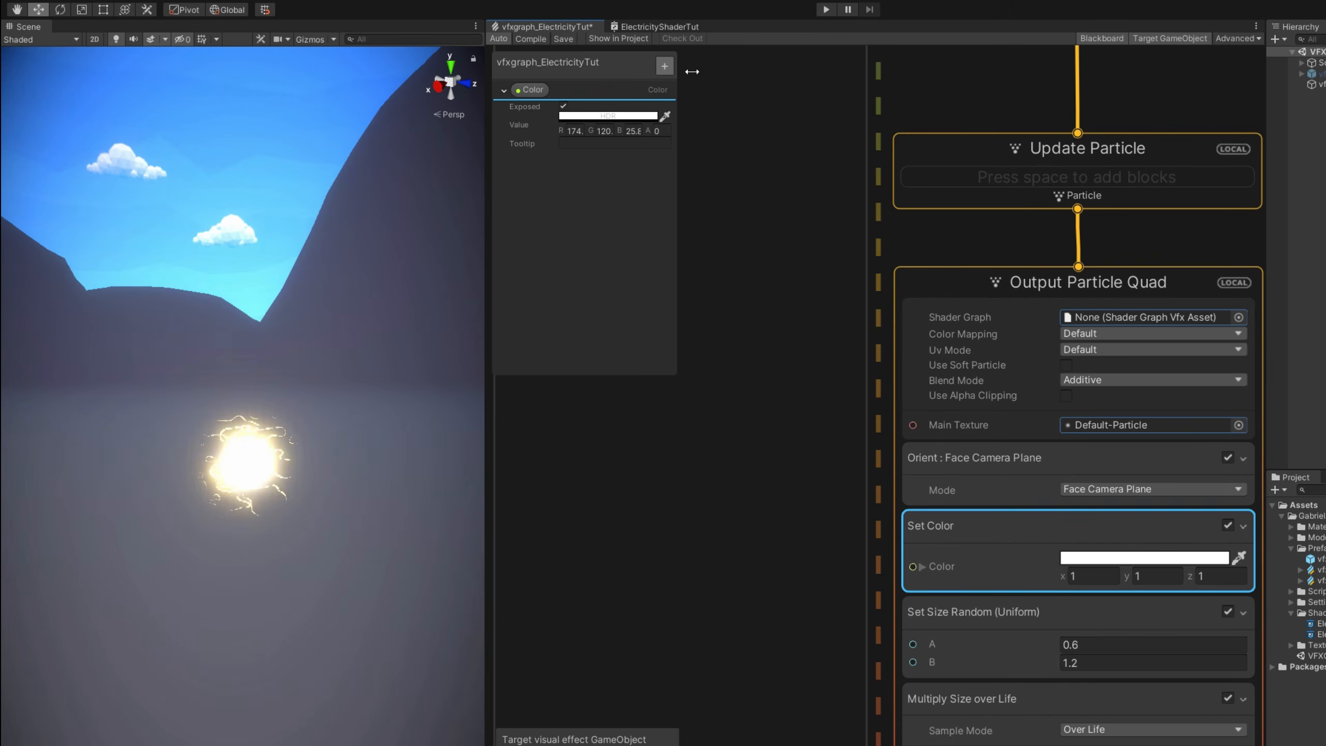
- Create a Color property named FlashColor and rename the existing Color property ElectricityColor
click(665, 66)
click(705, 234)
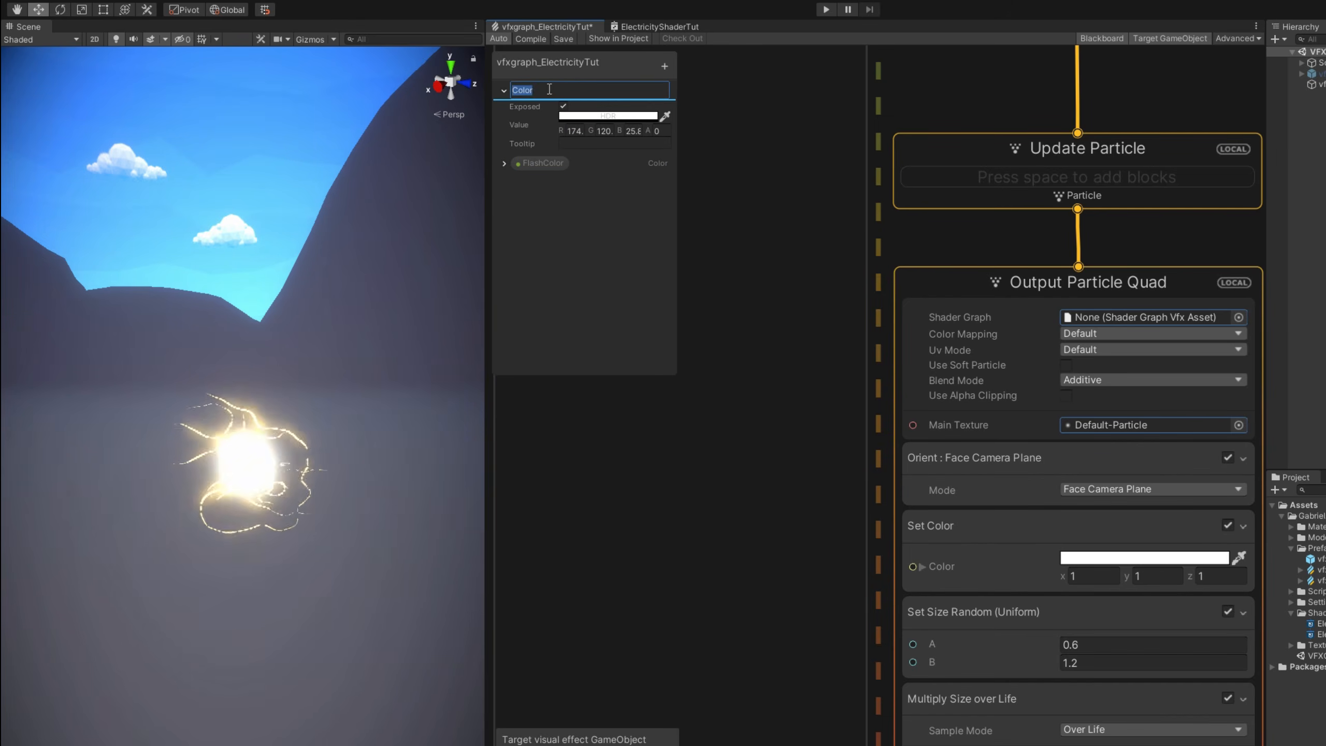
text(Electricity)
key(Return)
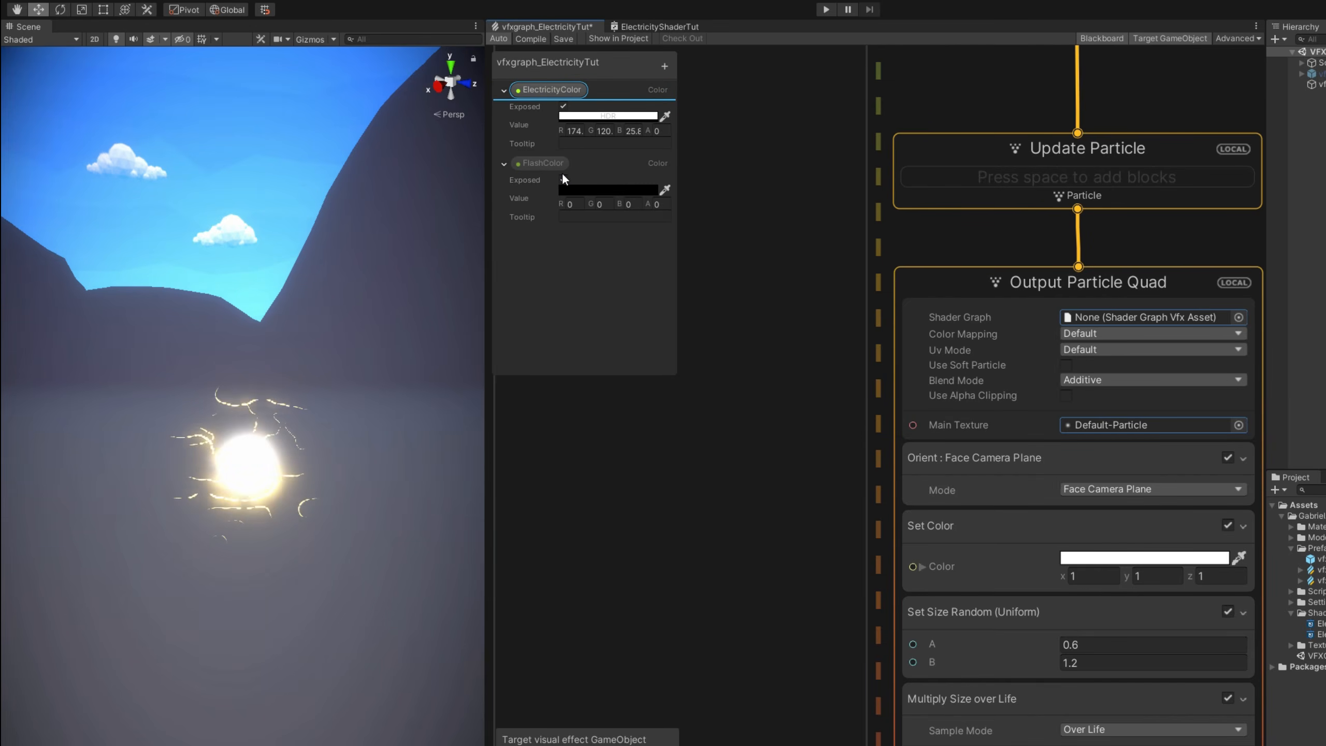
- Connect FlashColor to the Set Color block's Color input and set its HDR colour to a violet-blue of about R 0.16, G 0.17, B 1
drag(546, 166, 913, 567)
drag(712, 526, 781, 560)
click(580, 191)
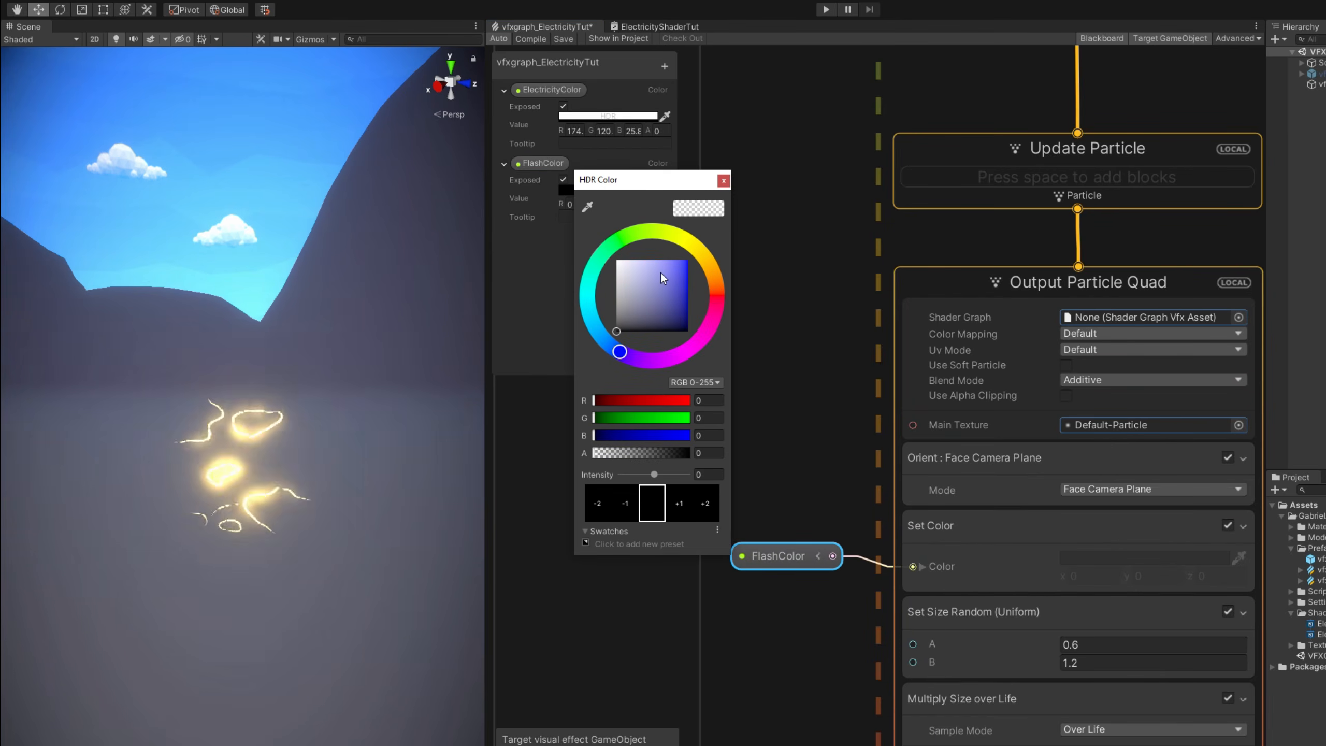
drag(662, 279, 677, 260)
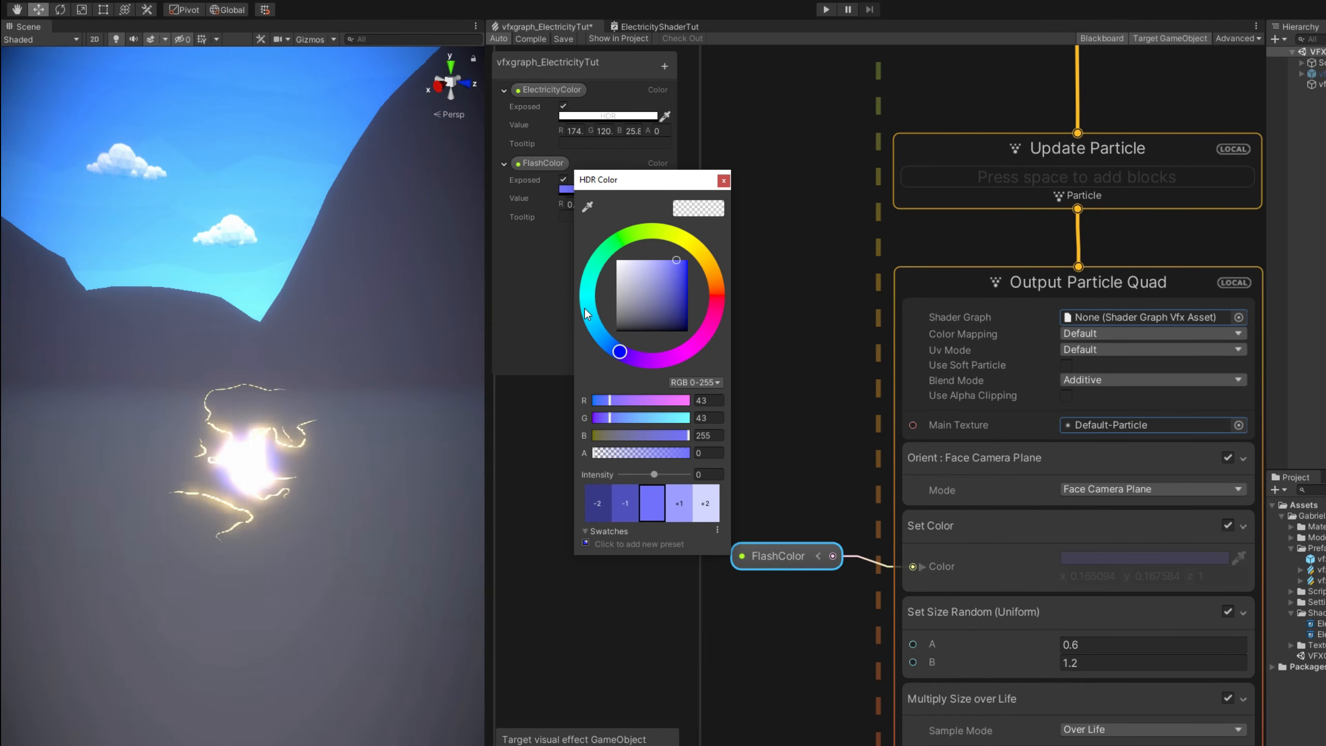
click(619, 354)
click(723, 181)
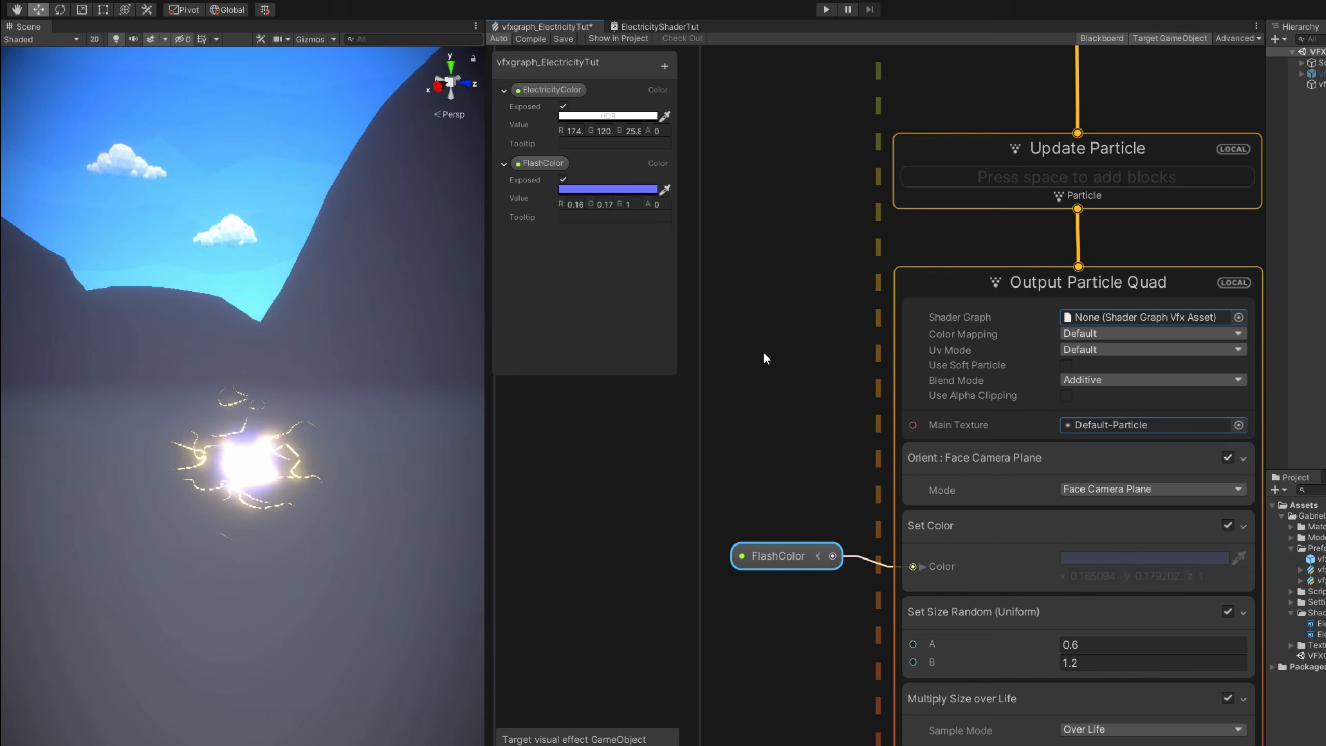
- Change FLASH's Multiply Size over Life curve to the preset that eases down from 1 to 0
middle_drag(770, 379, 736, 349)
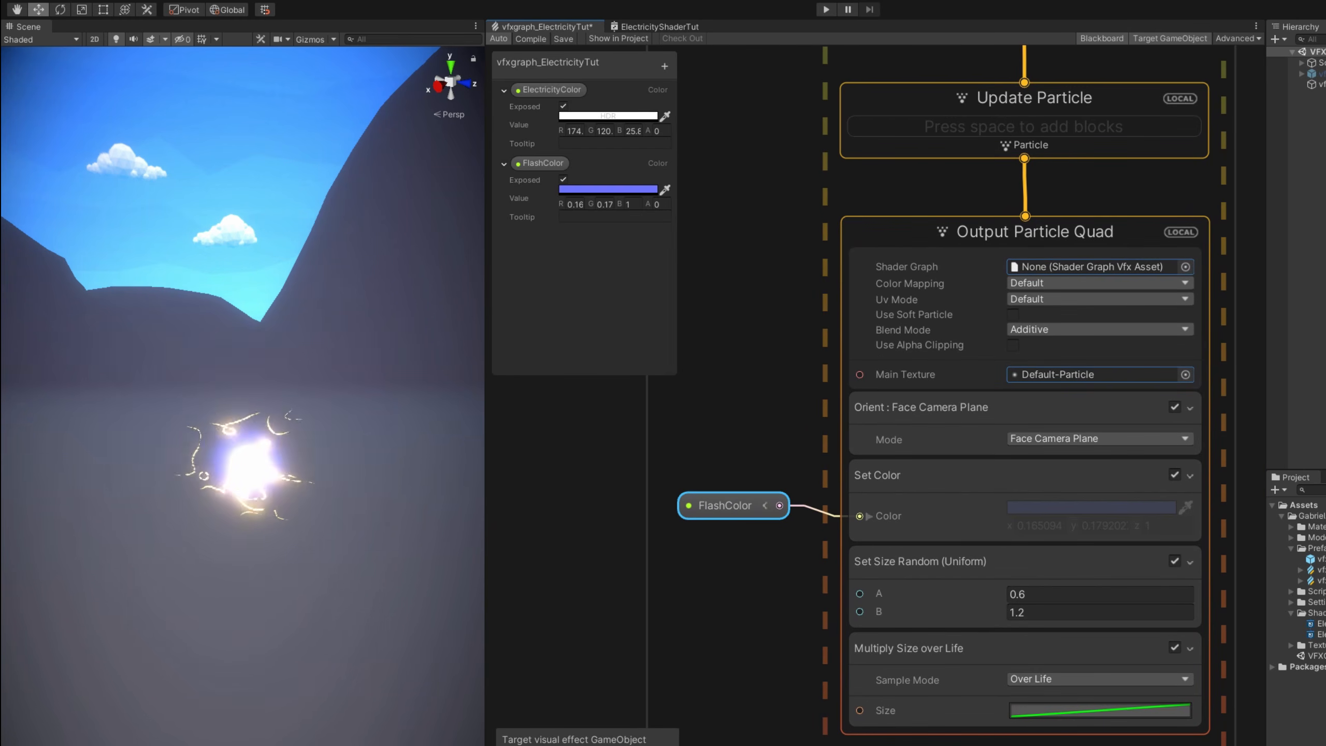
middle_drag(1013, 745, 939, 678)
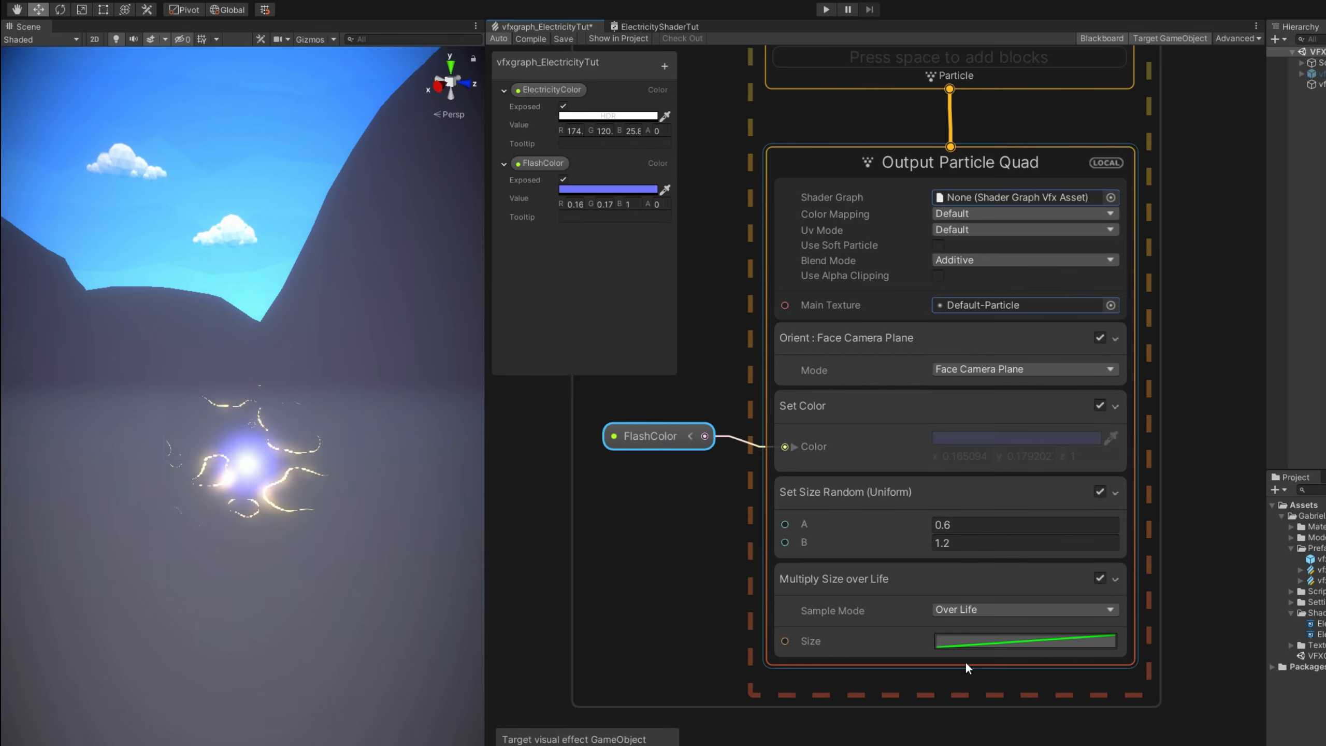
click(966, 641)
click(869, 724)
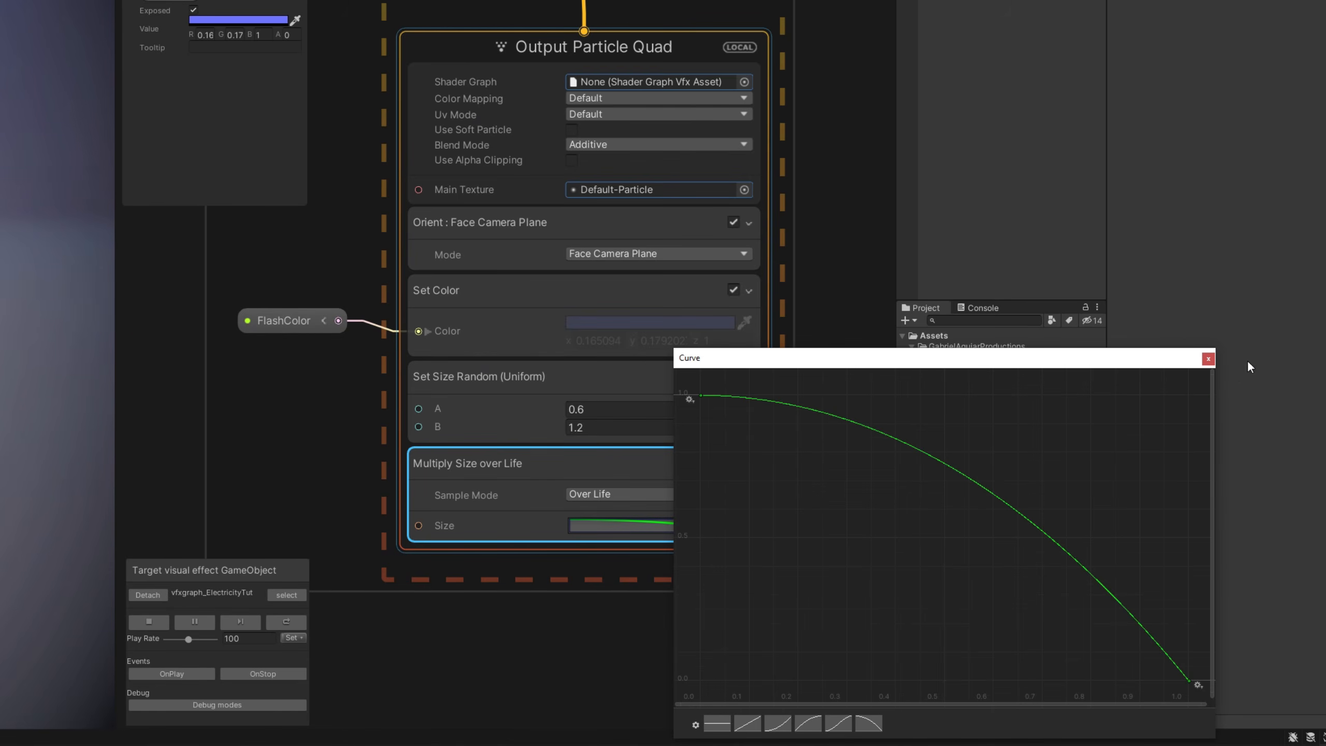
click(1208, 359)
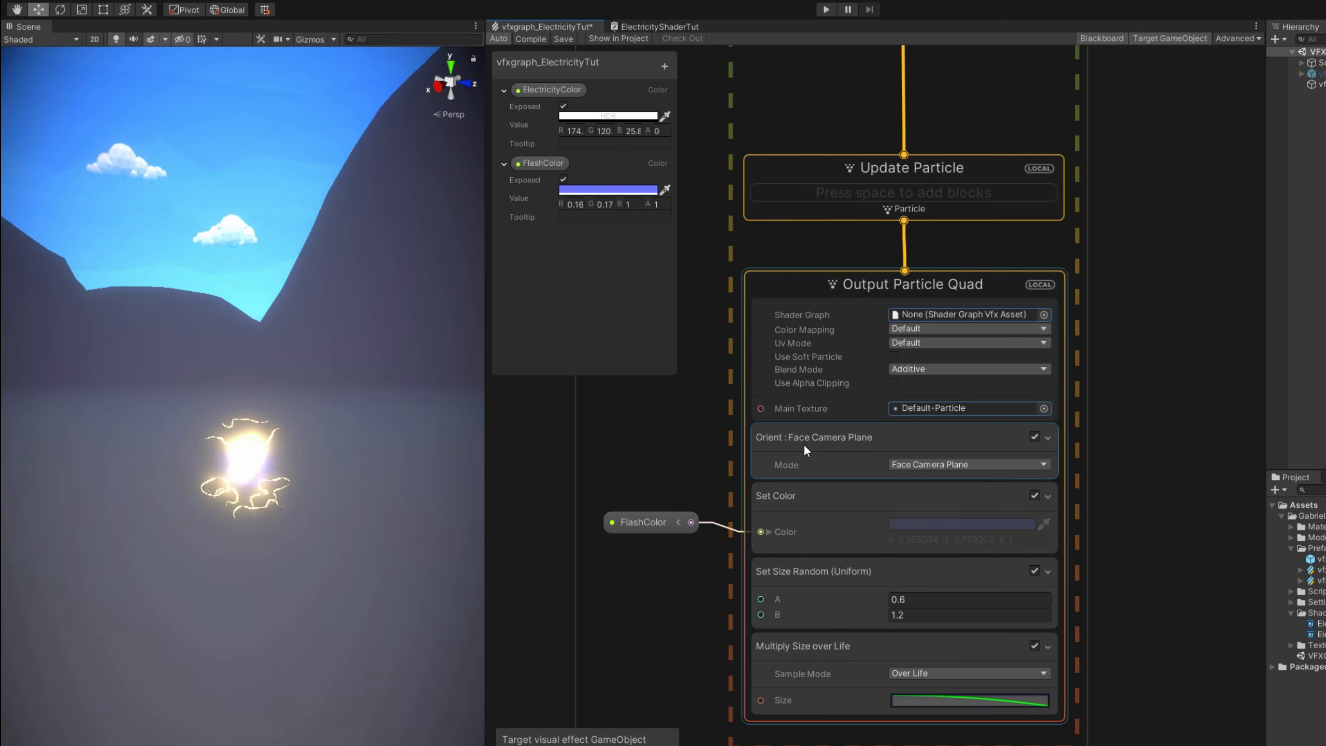
- Add a Simple Particle System in the empty graph area beside the FLASH group
scroll(798, 424, down, 5)
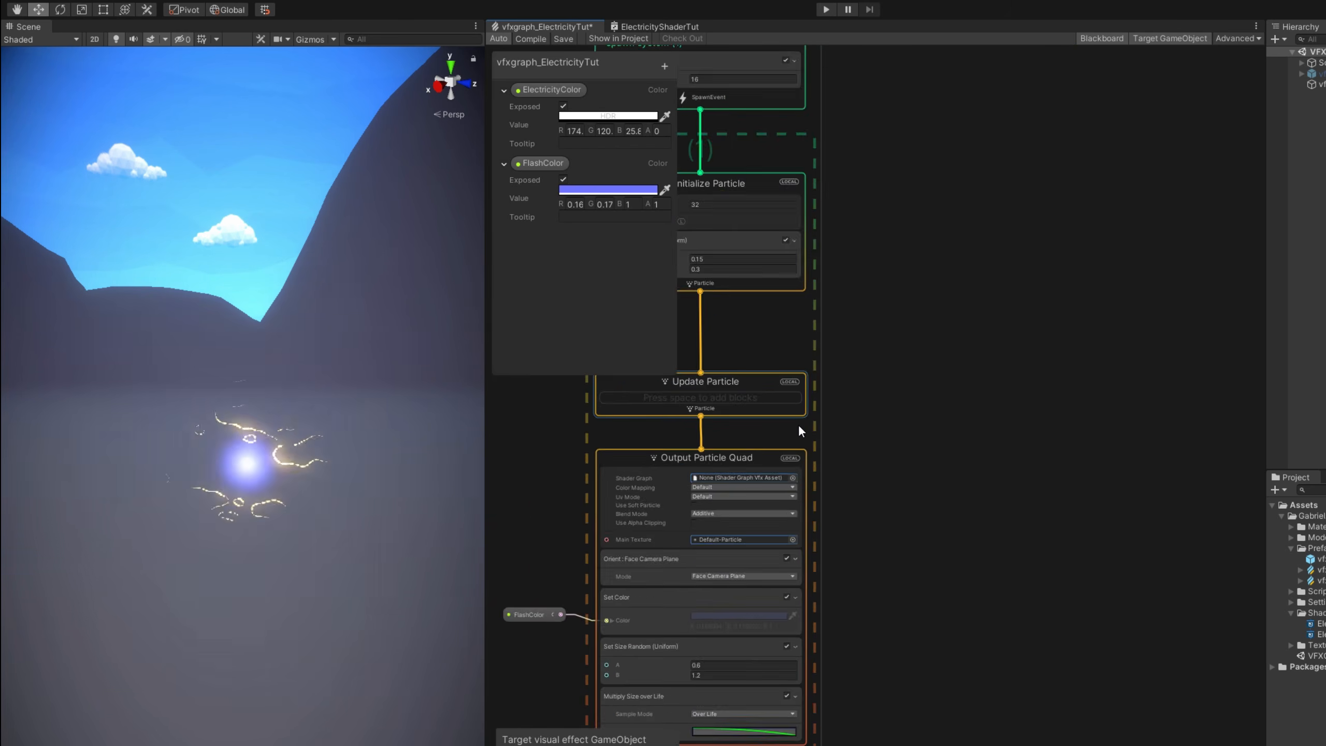
key(space)
text(simple)
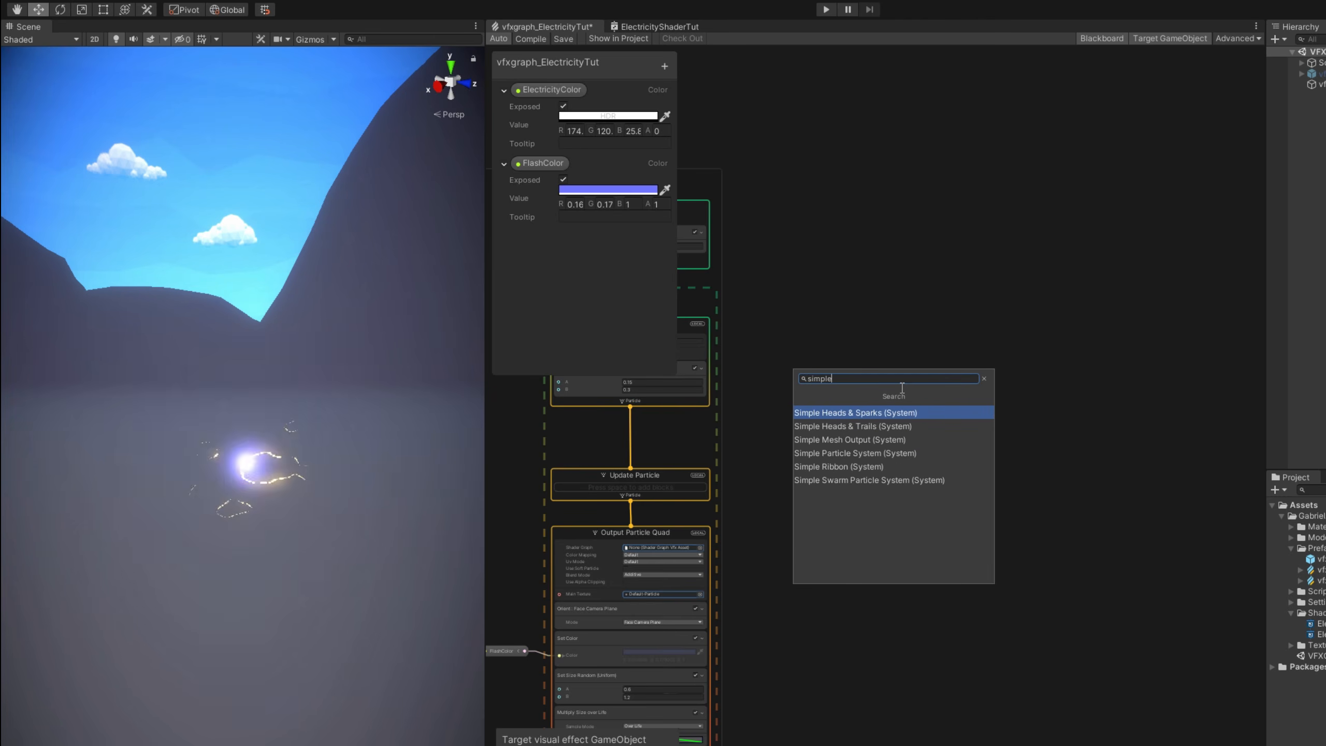
click(844, 453)
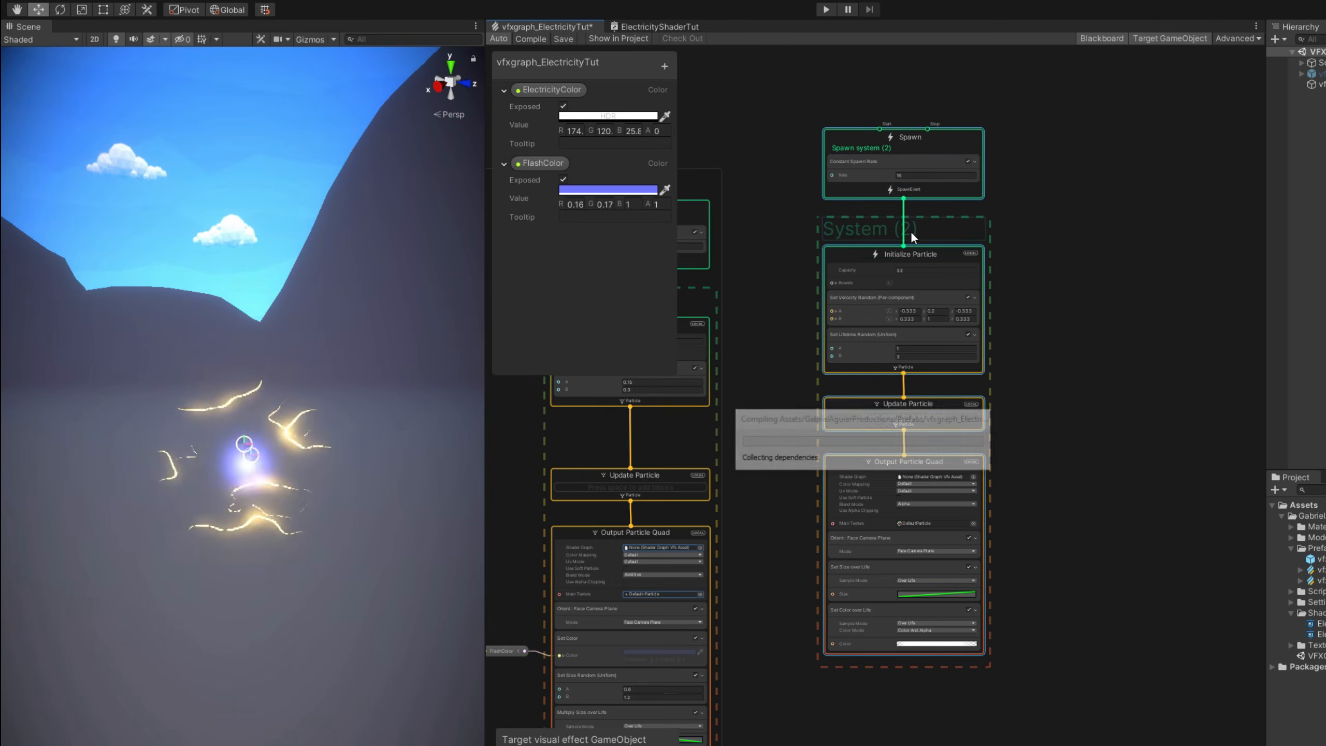
- Move the new particle system clear of FLASH, group its nodes and title the group SPARKS
drag(854, 126, 931, 178)
right_click(930, 178)
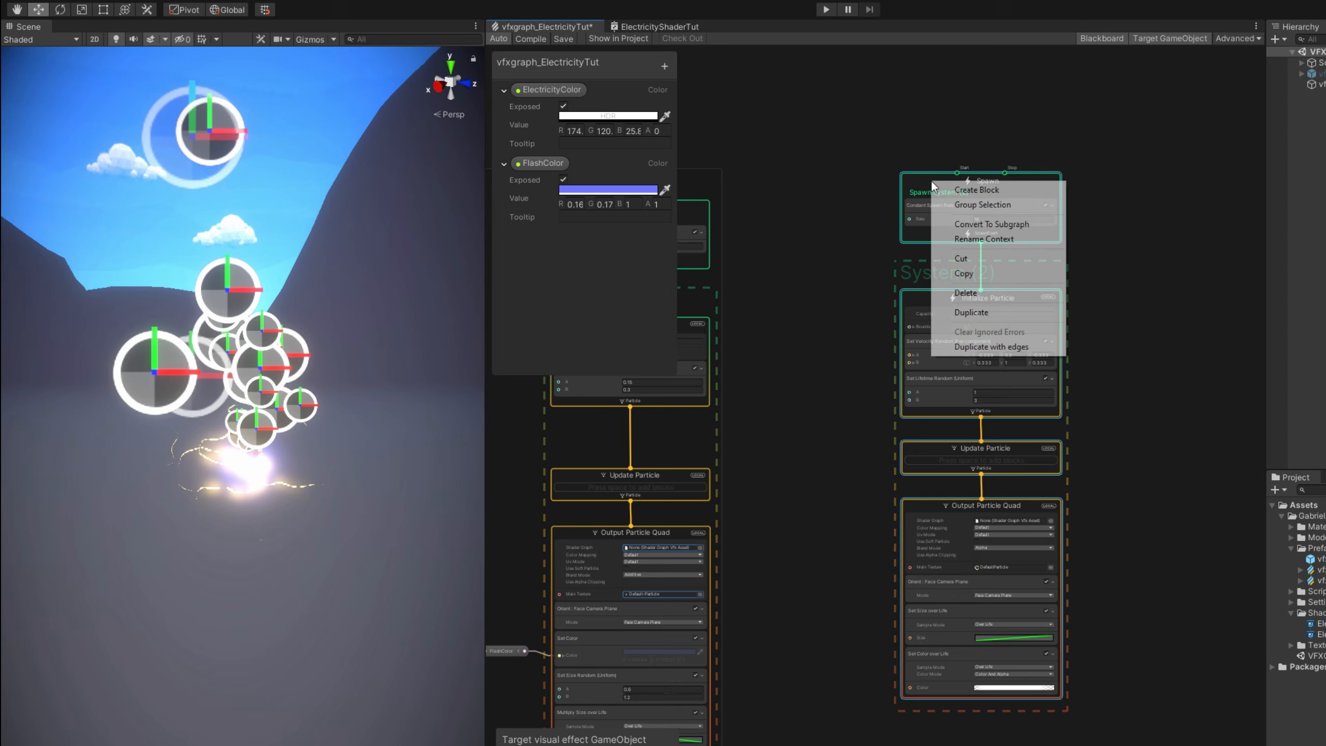
click(981, 197)
text(SPARKS)
key(Return)
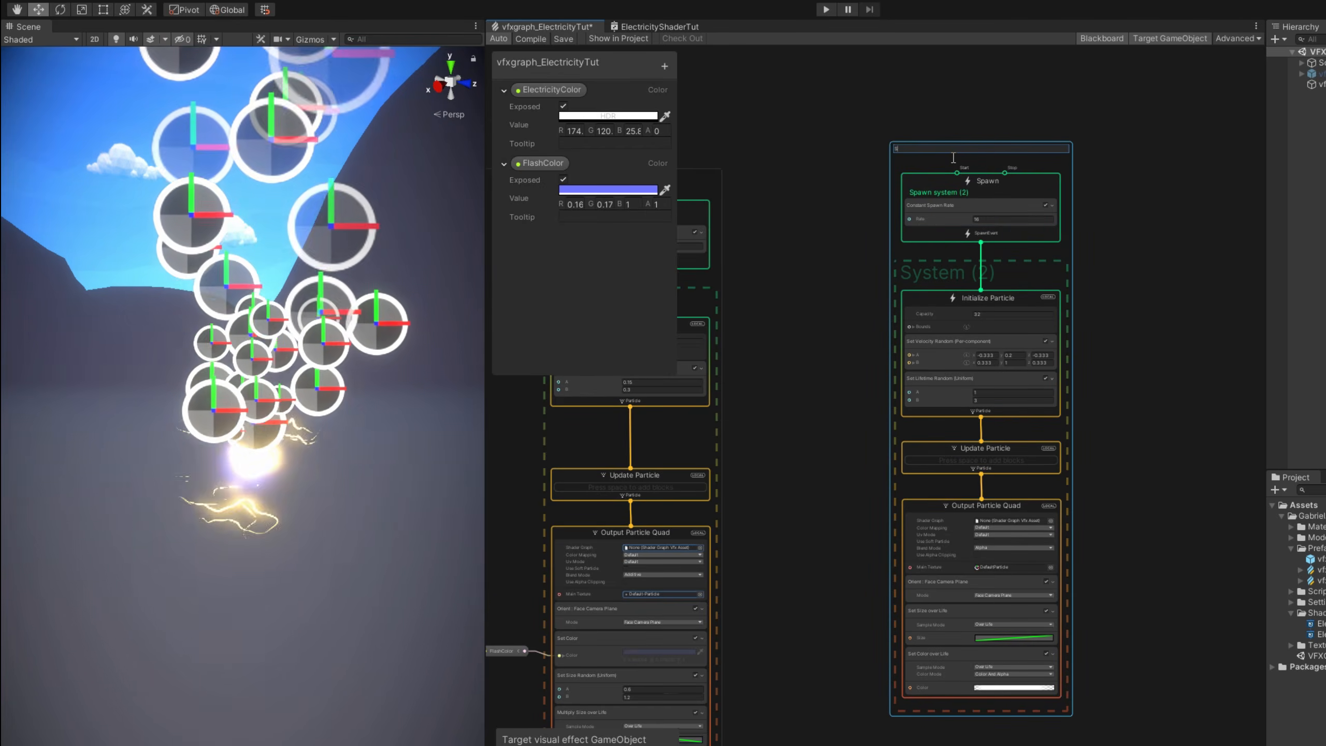
drag(951, 149, 943, 206)
- Set the SPARKS Output Particle Quad's main texture to Default-Particle and its Orient mode to Along Velocity
scroll(1001, 629, up, 6)
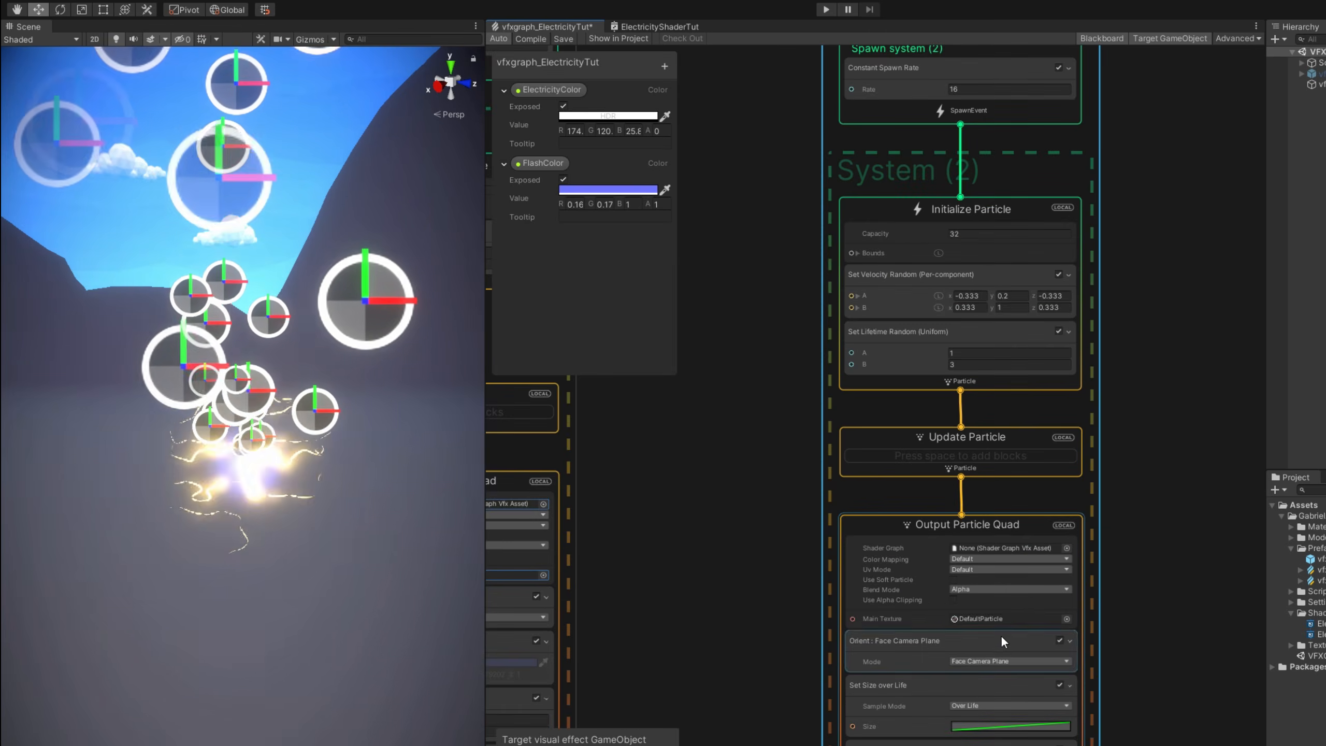
click(1100, 634)
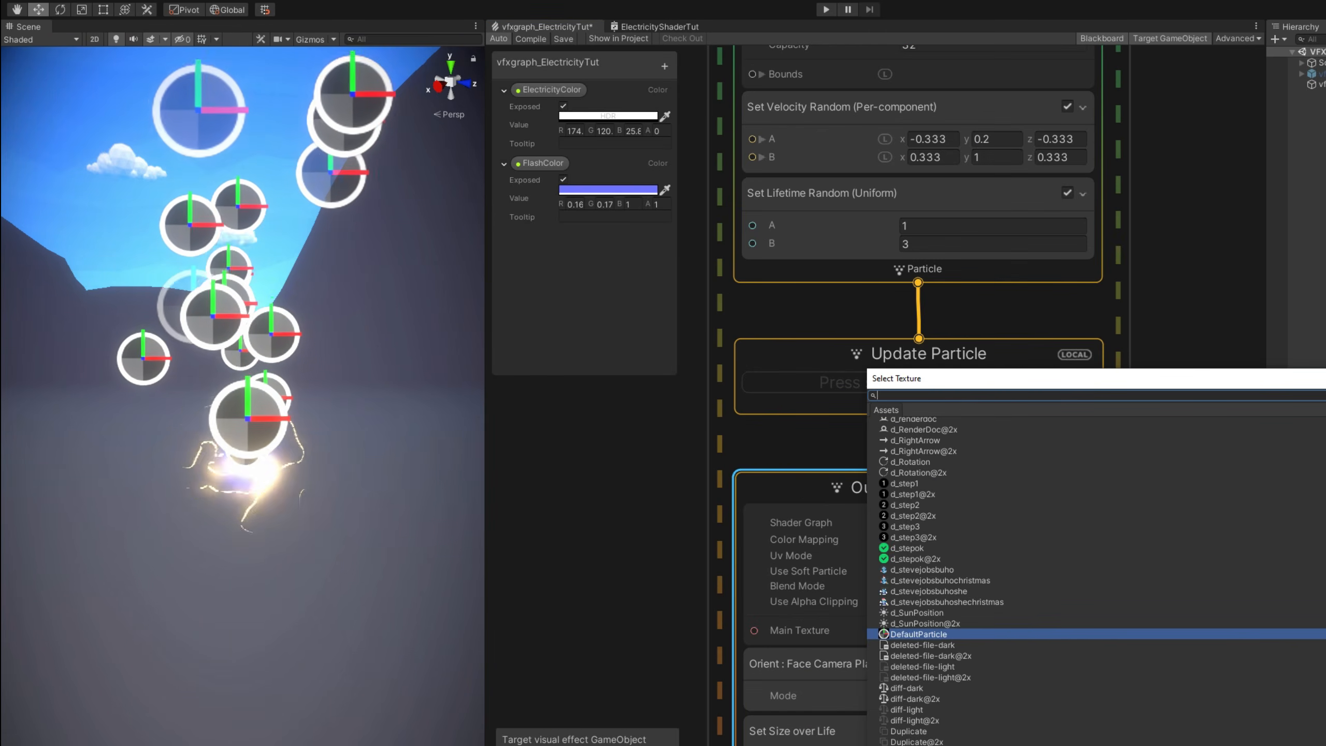
text(particle)
double_click(967, 513)
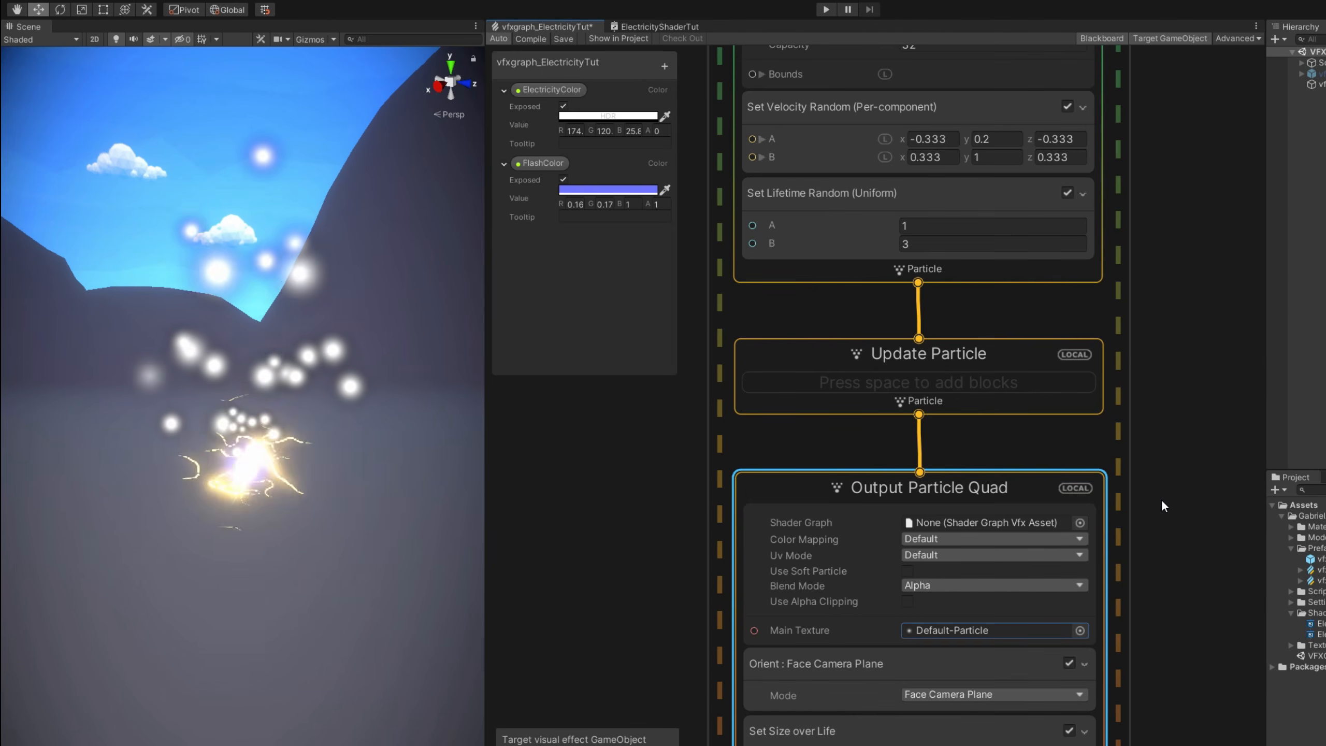
middle_drag(1163, 506, 1214, 330)
click(1018, 518)
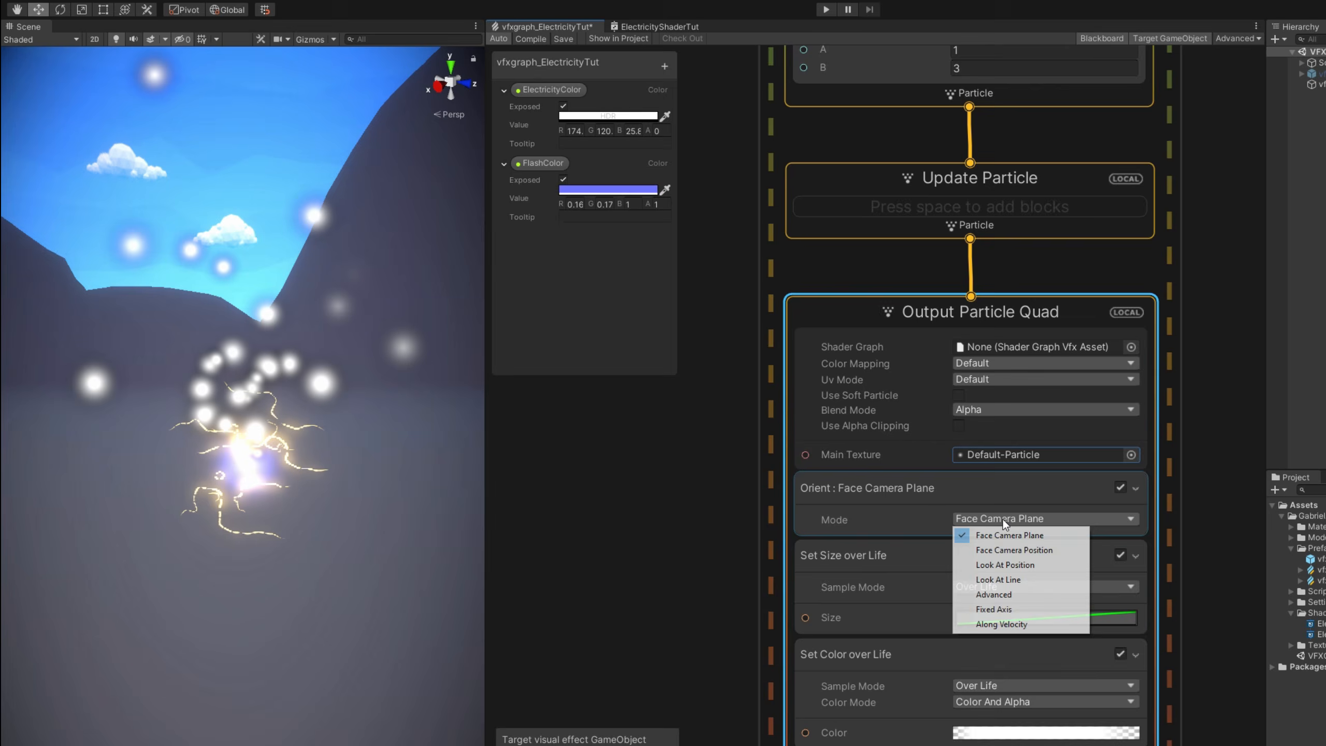
click(1014, 625)
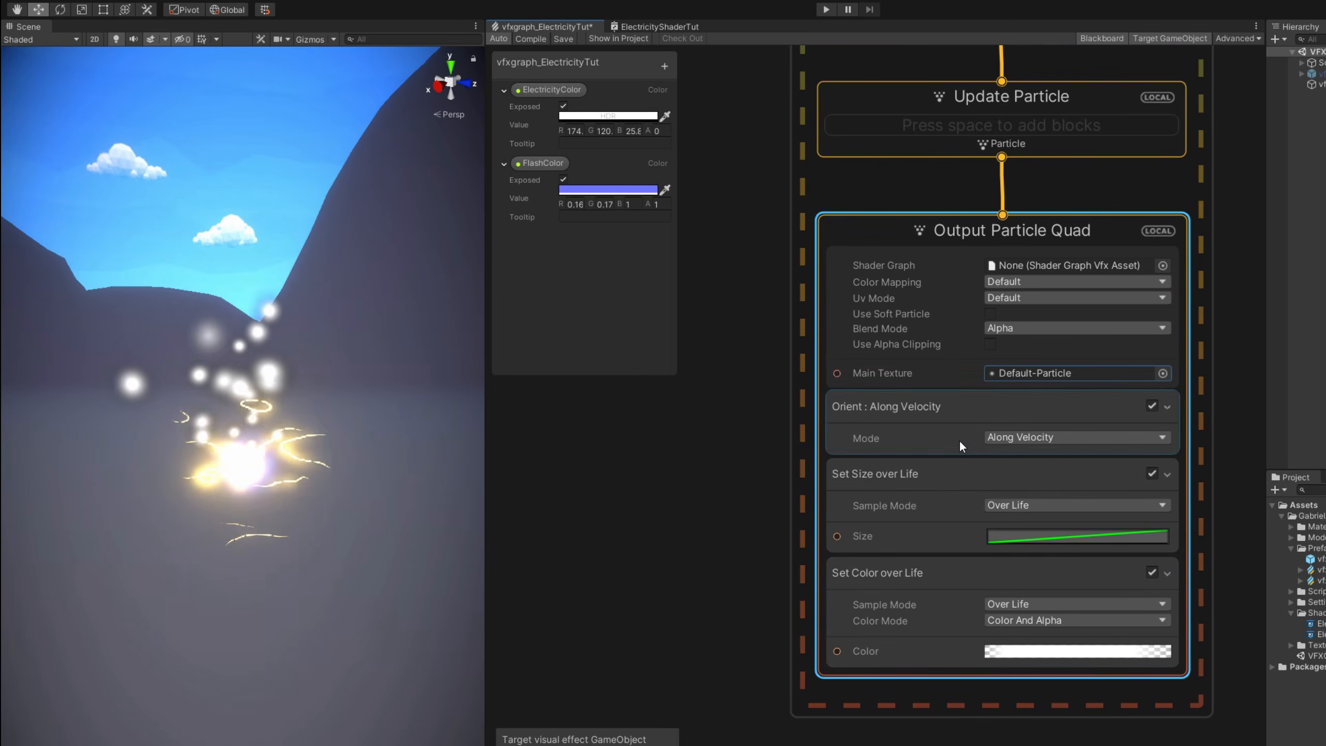
- Add a Set Scale block above SPARKS' Set Size over Life with Uniform random, A 0.05, 0.3, 1 and B 0.15, 0.8, 1
click(952, 464)
key(space)
text(set)
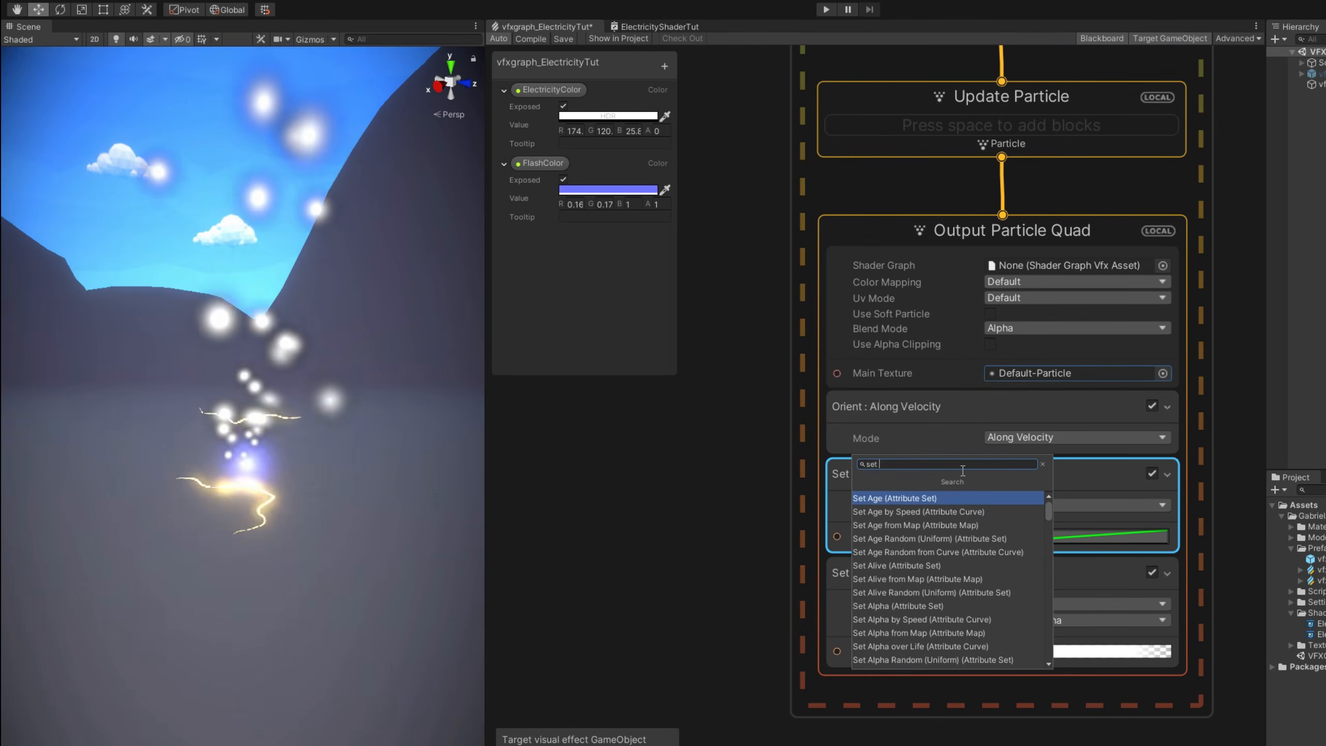
text( scale)
key(Return)
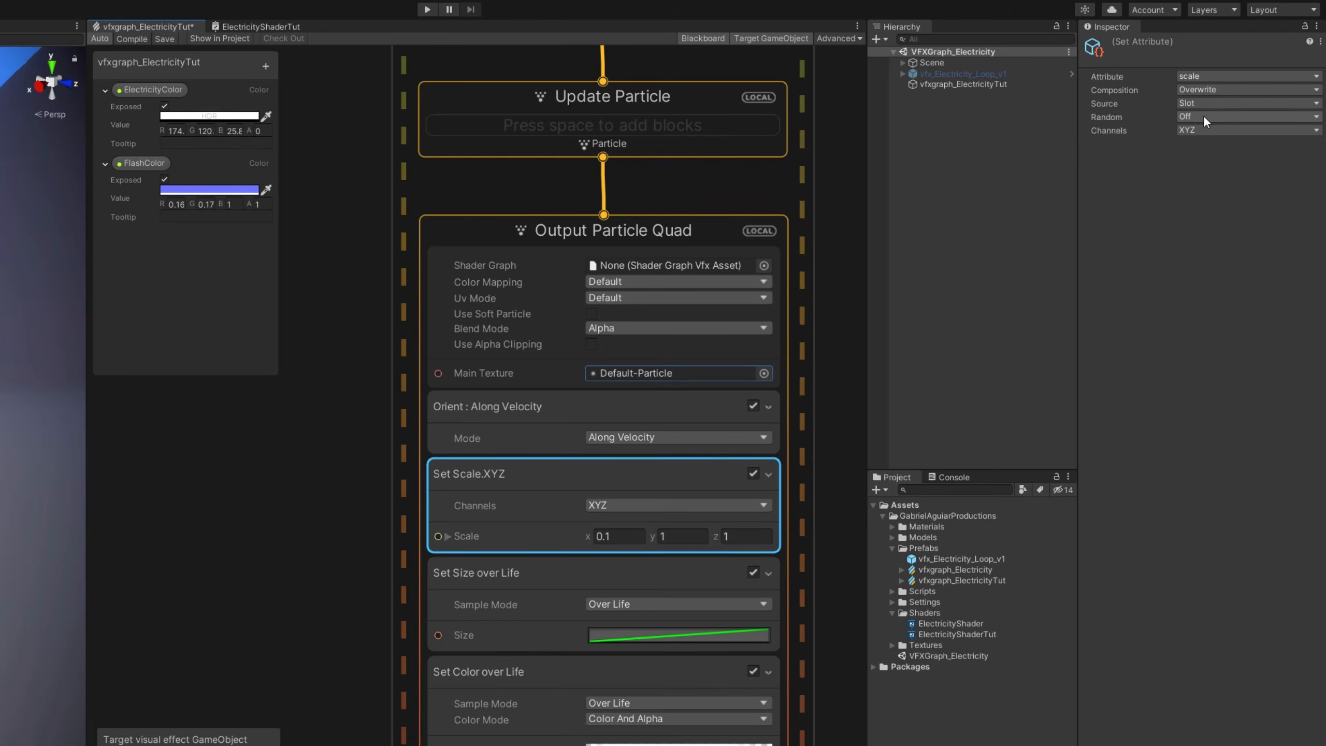
click(1206, 117)
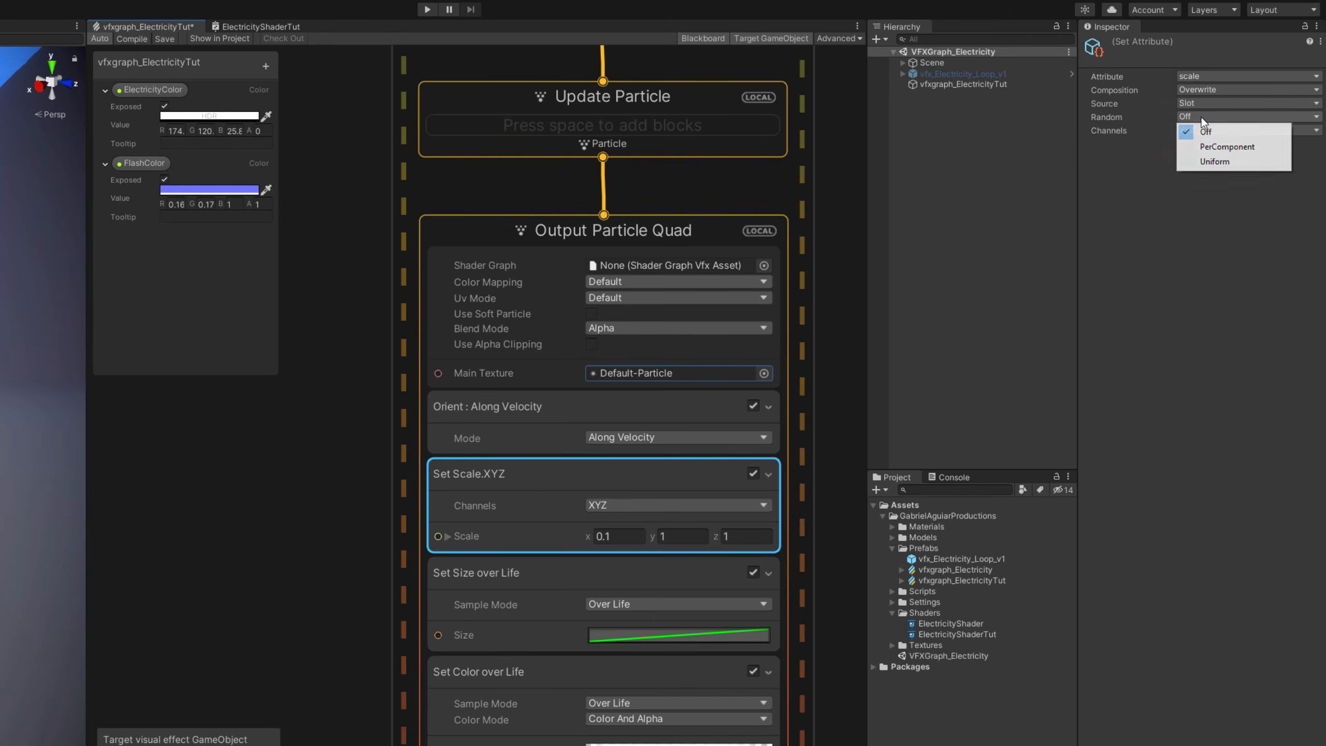
click(1209, 162)
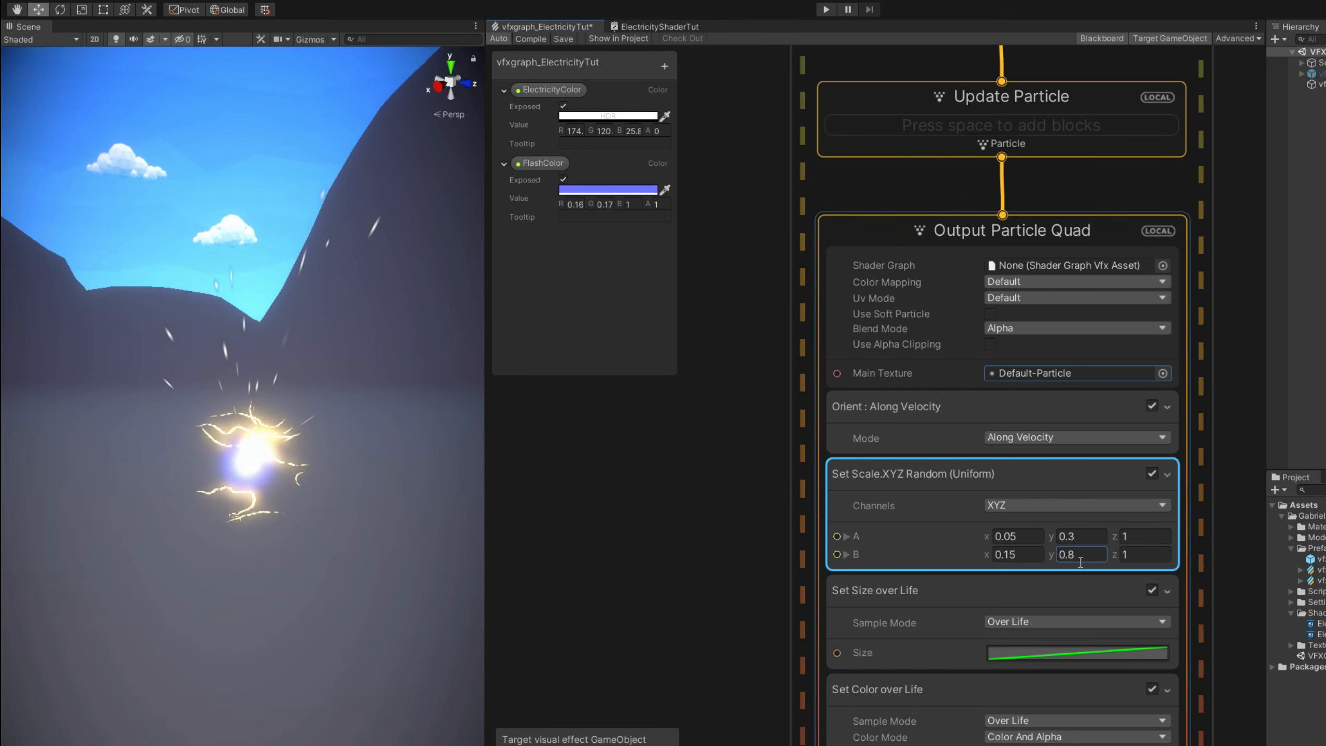
- Give SPARKS' Set Size over Life the curve preset easing down to 0 and set its Composition to Multiply
click(1053, 660)
click(918, 724)
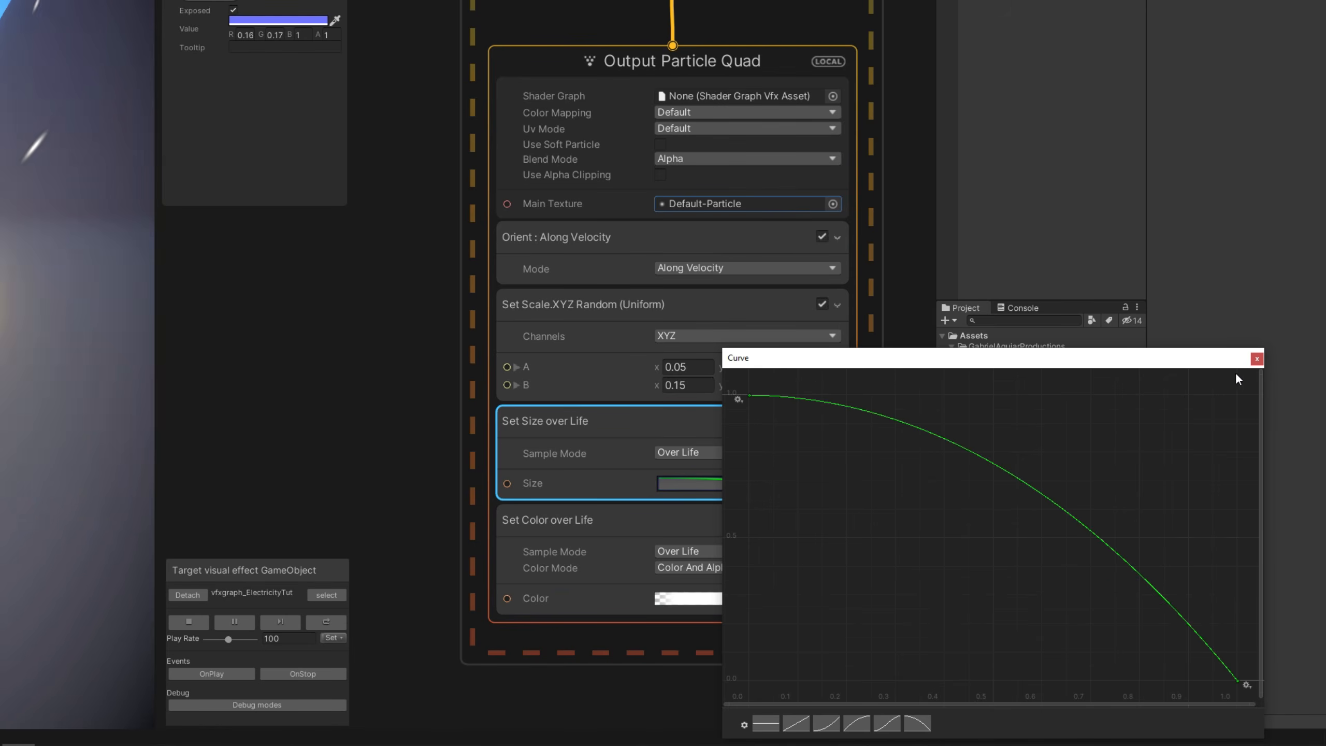
click(1257, 358)
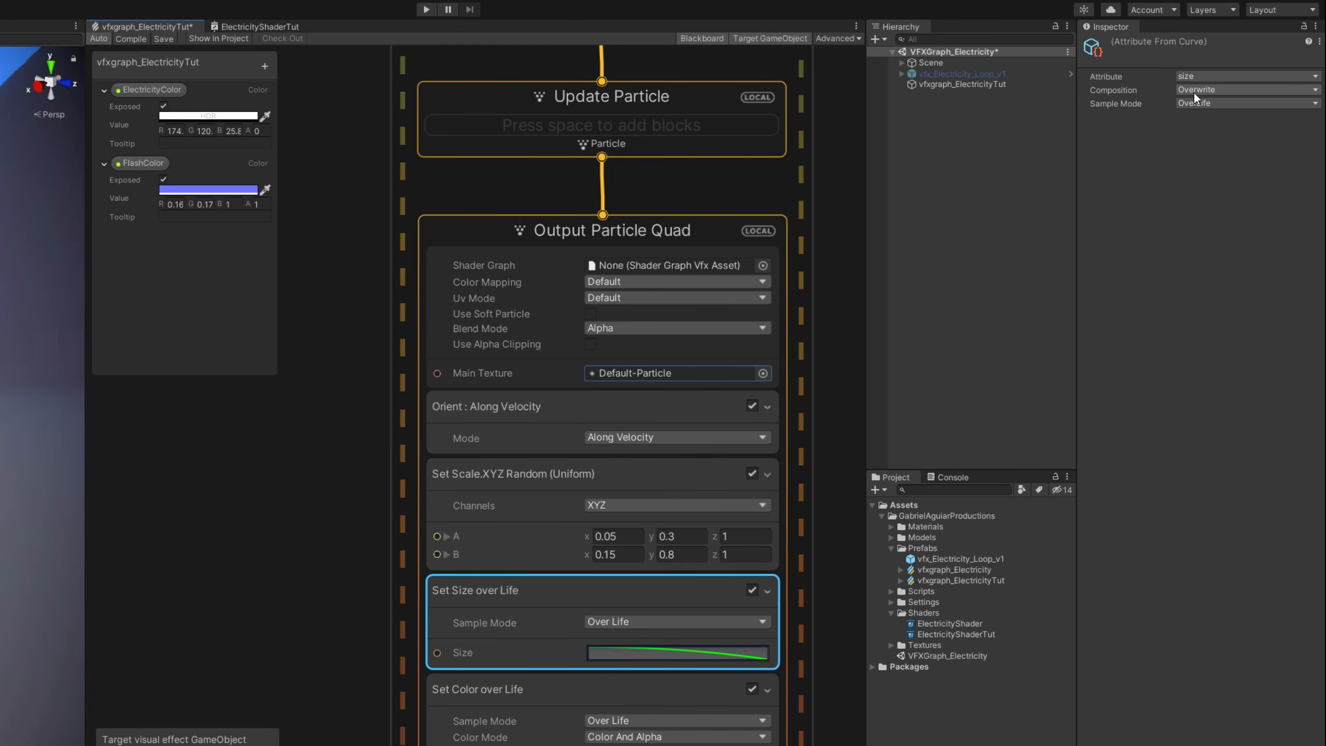
click(1196, 90)
click(1200, 136)
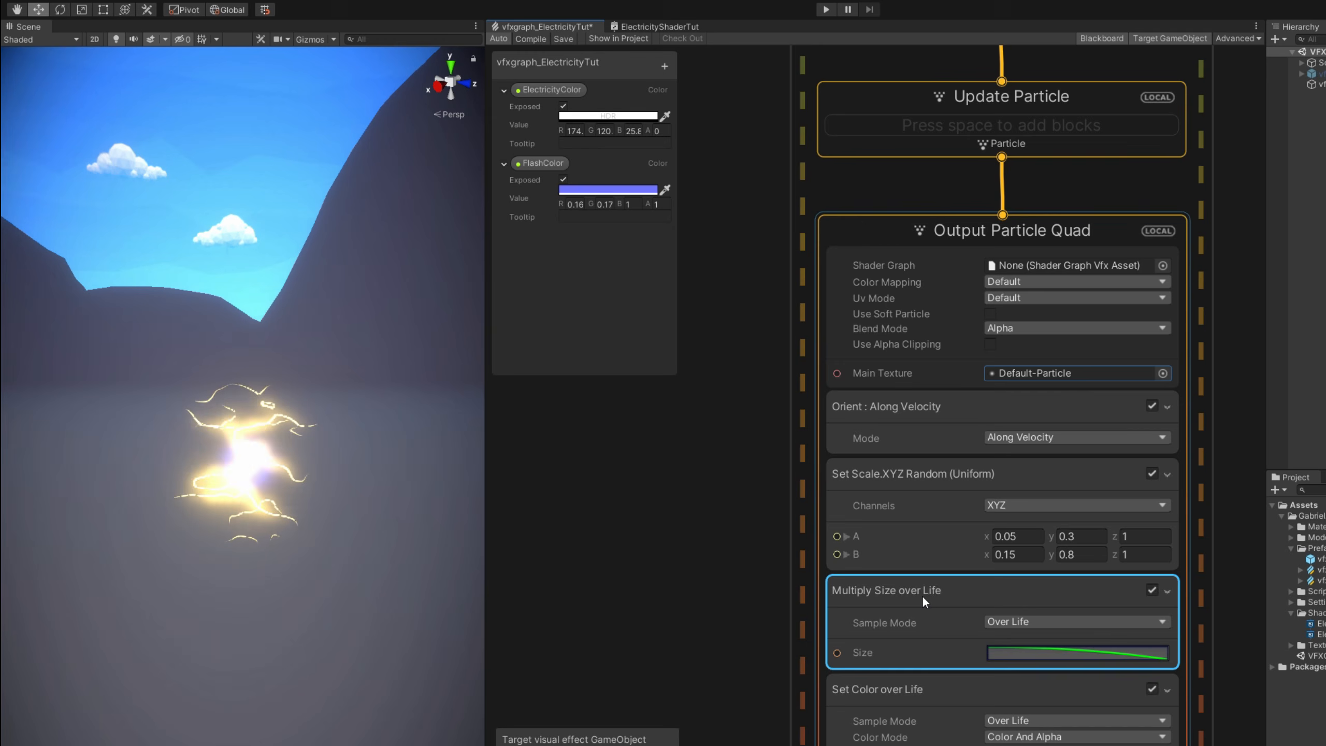
- Add a Set Size block above SPARKS' Multiply Size over Life with Uniform random, A 0.1 and B 0.5
key(space)
text(set size)
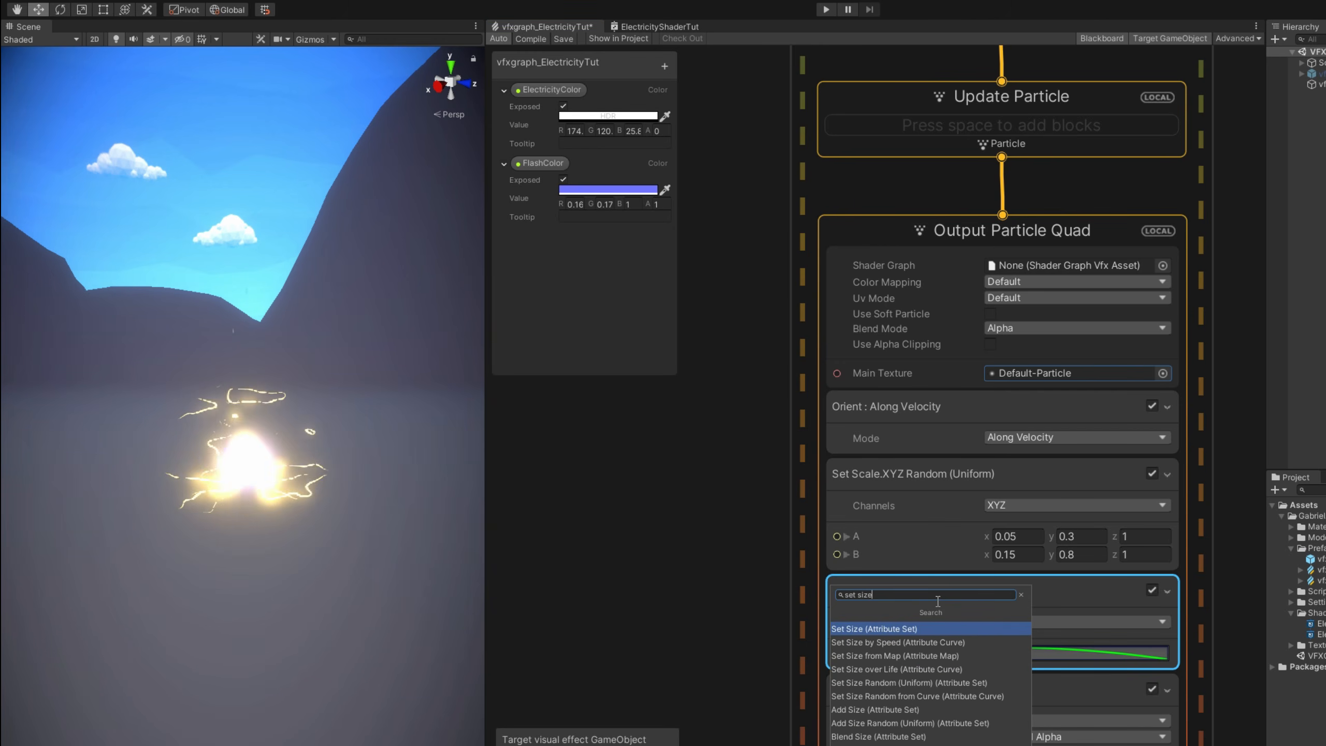
key(Return)
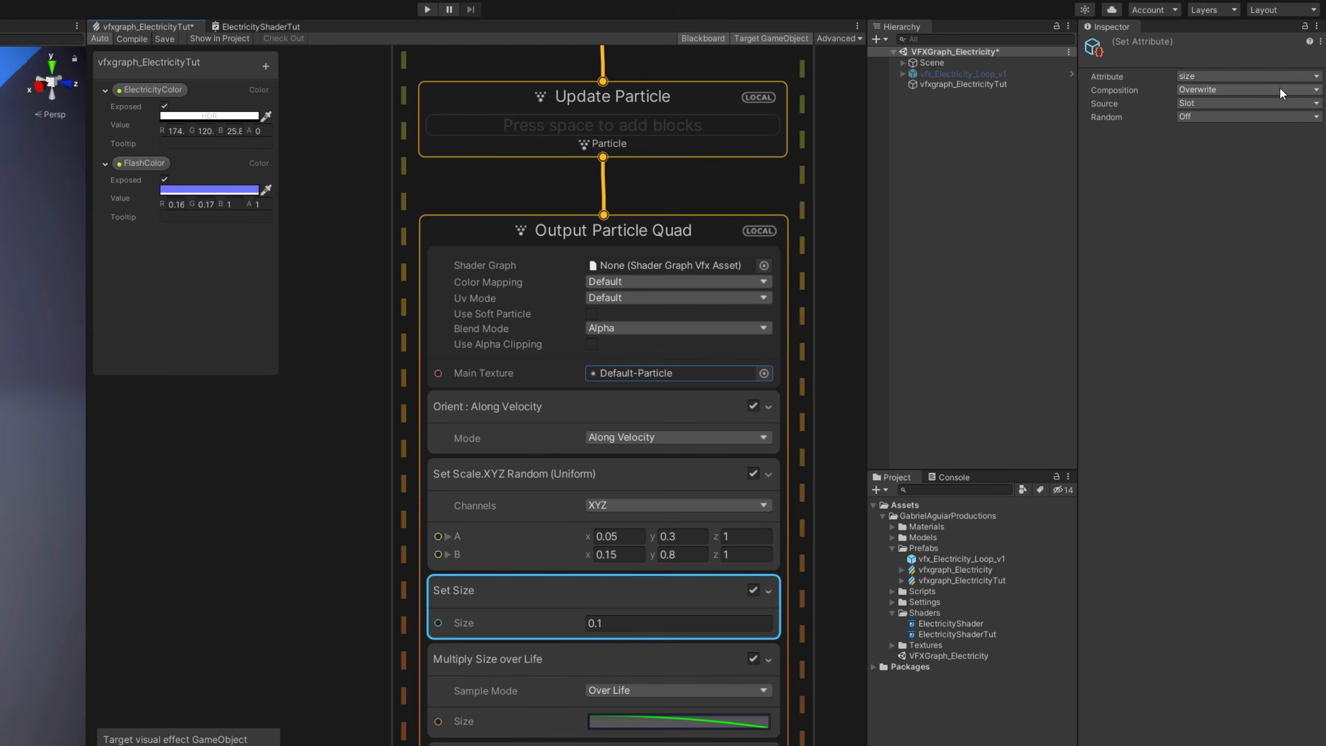
click(1231, 116)
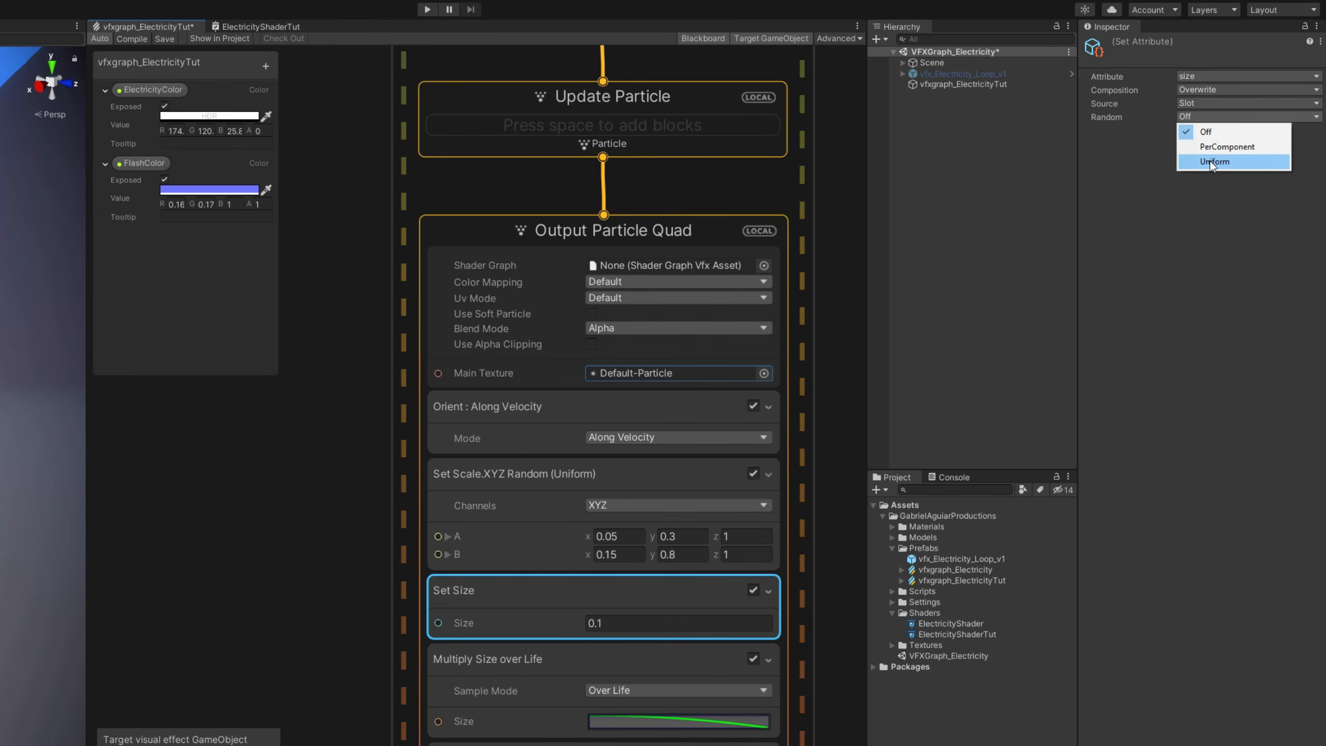
click(1214, 161)
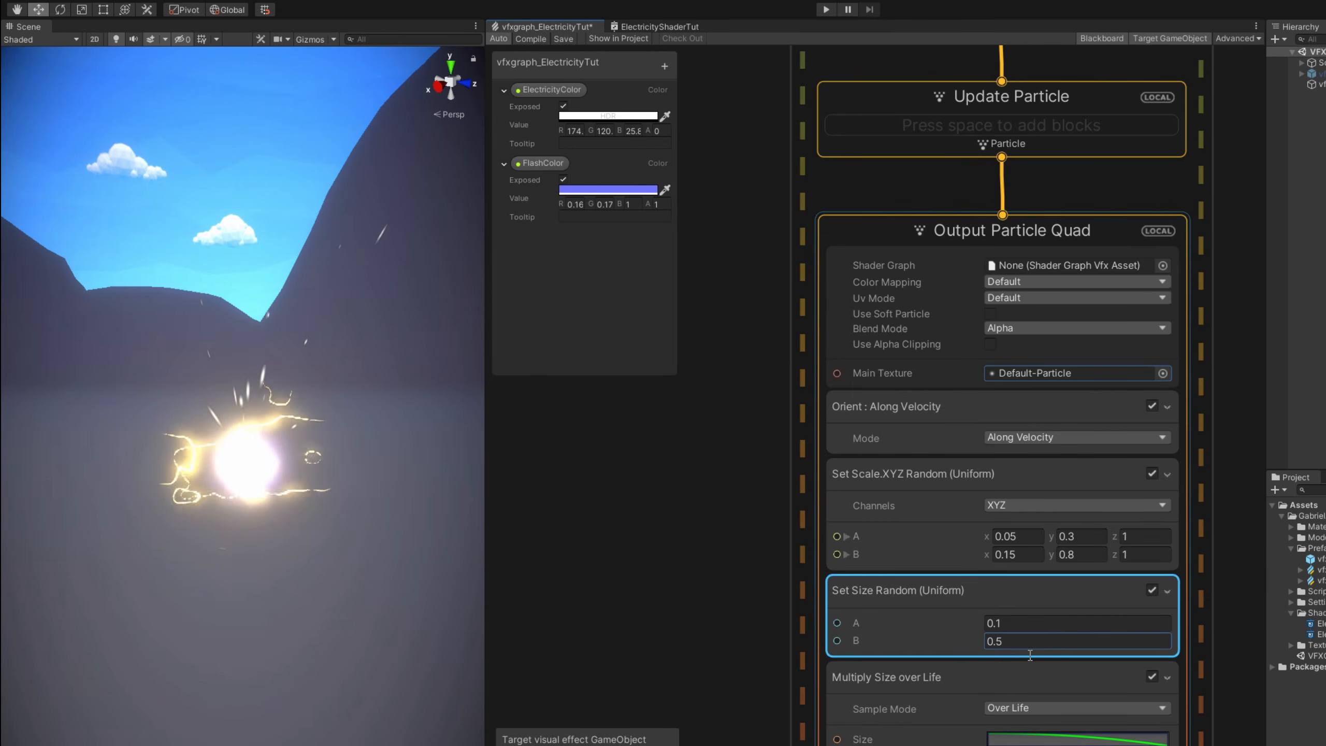
- Set the Blend Mode of the SPARKS Output Particle Quad to Additive
middle_drag(779, 689, 781, 634)
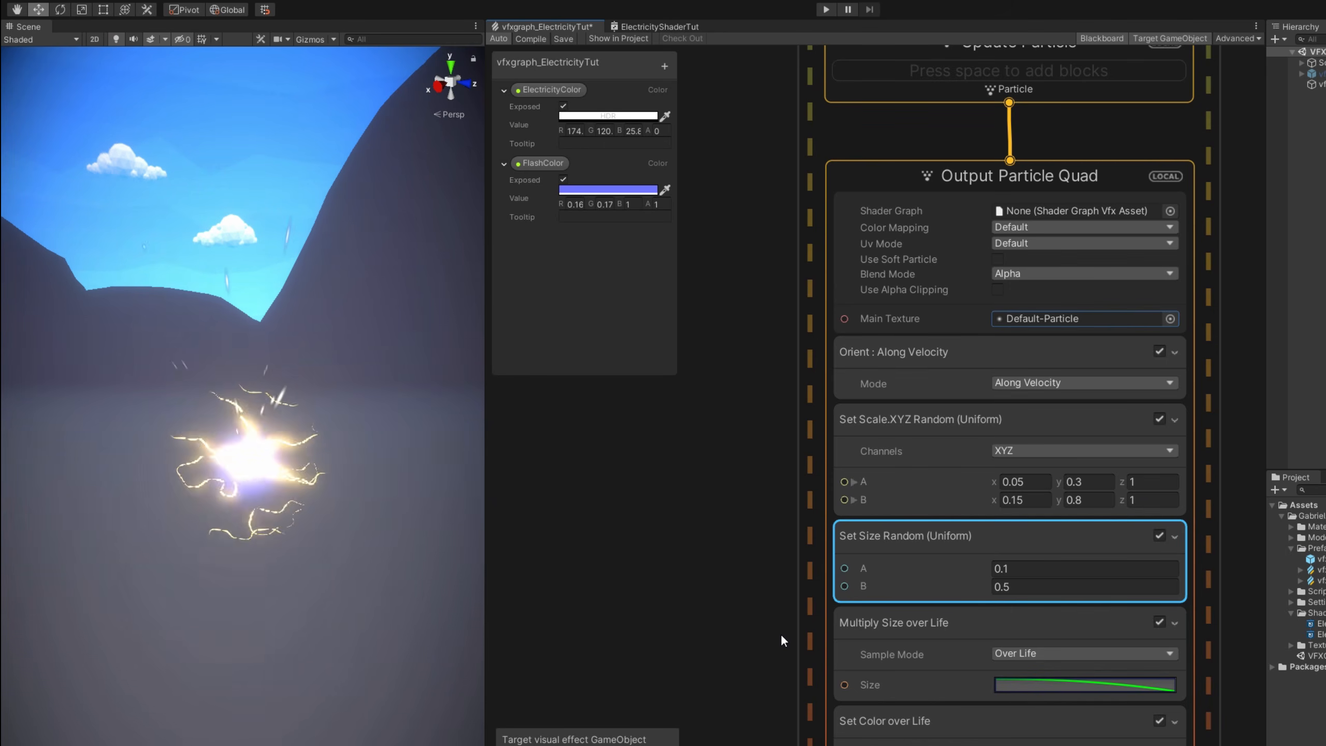
click(933, 740)
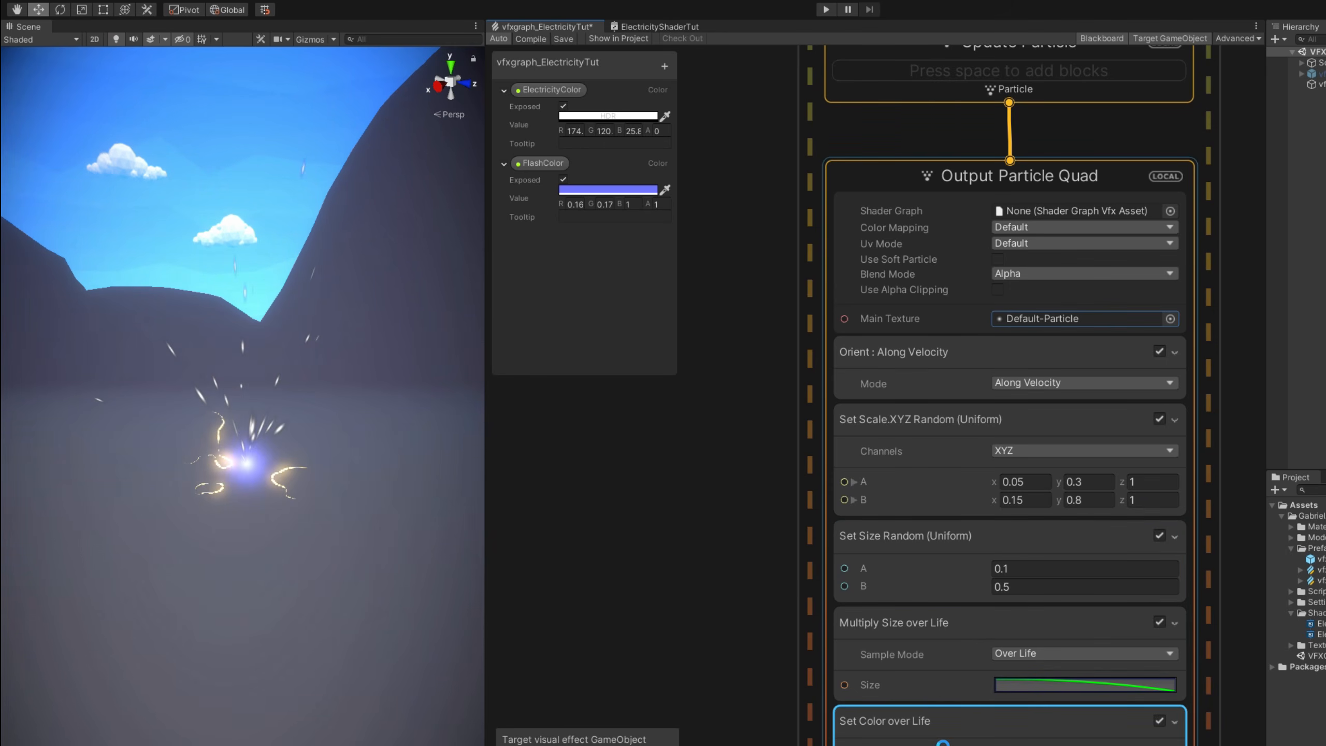
middle_drag(774, 584, 758, 657)
click(1018, 348)
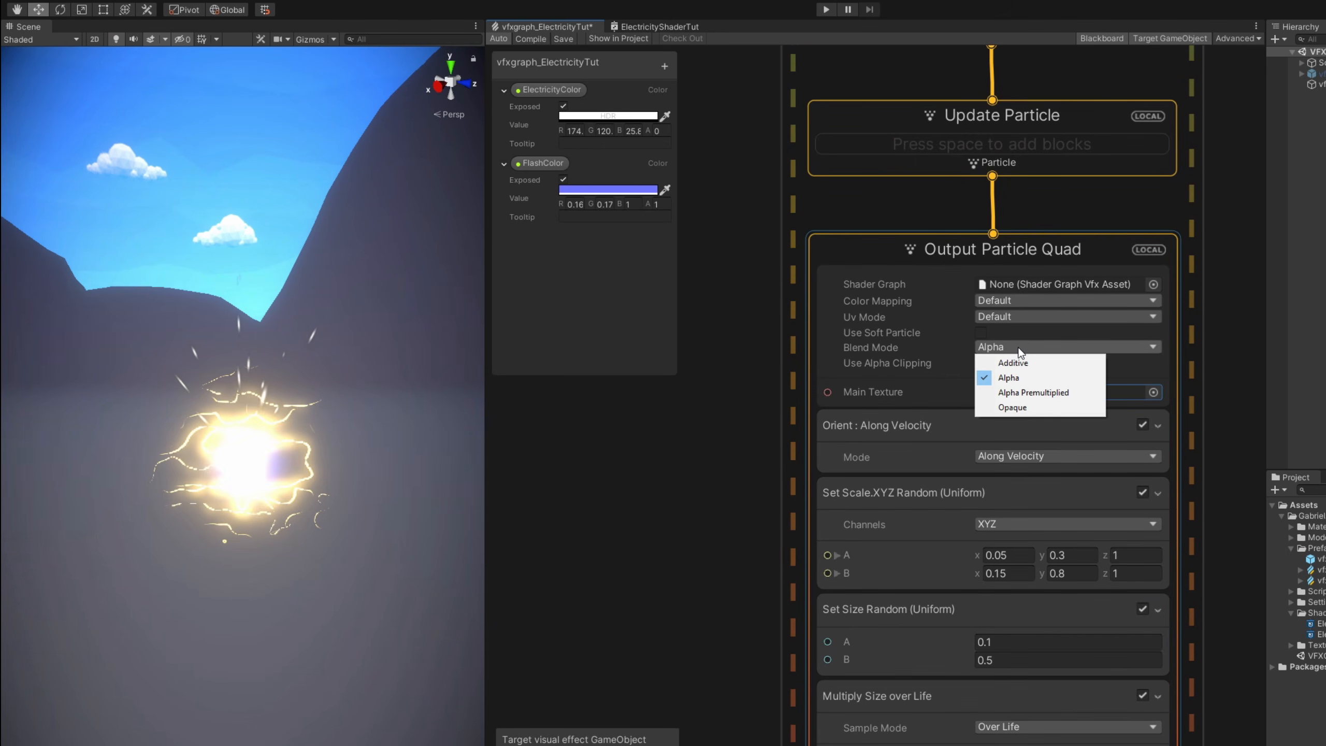
click(1017, 362)
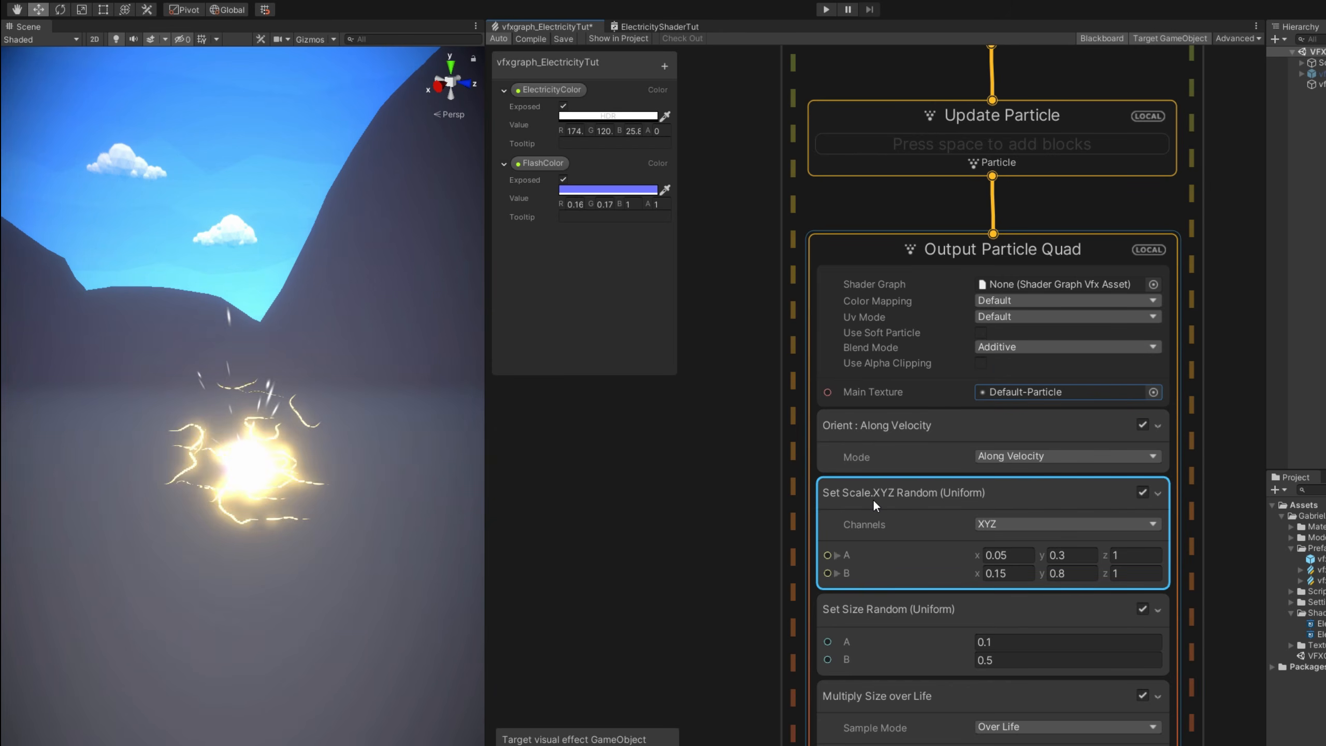
- Add a Set Color block above Set Scale in the SPARKS Output Particle Quad
key(space)
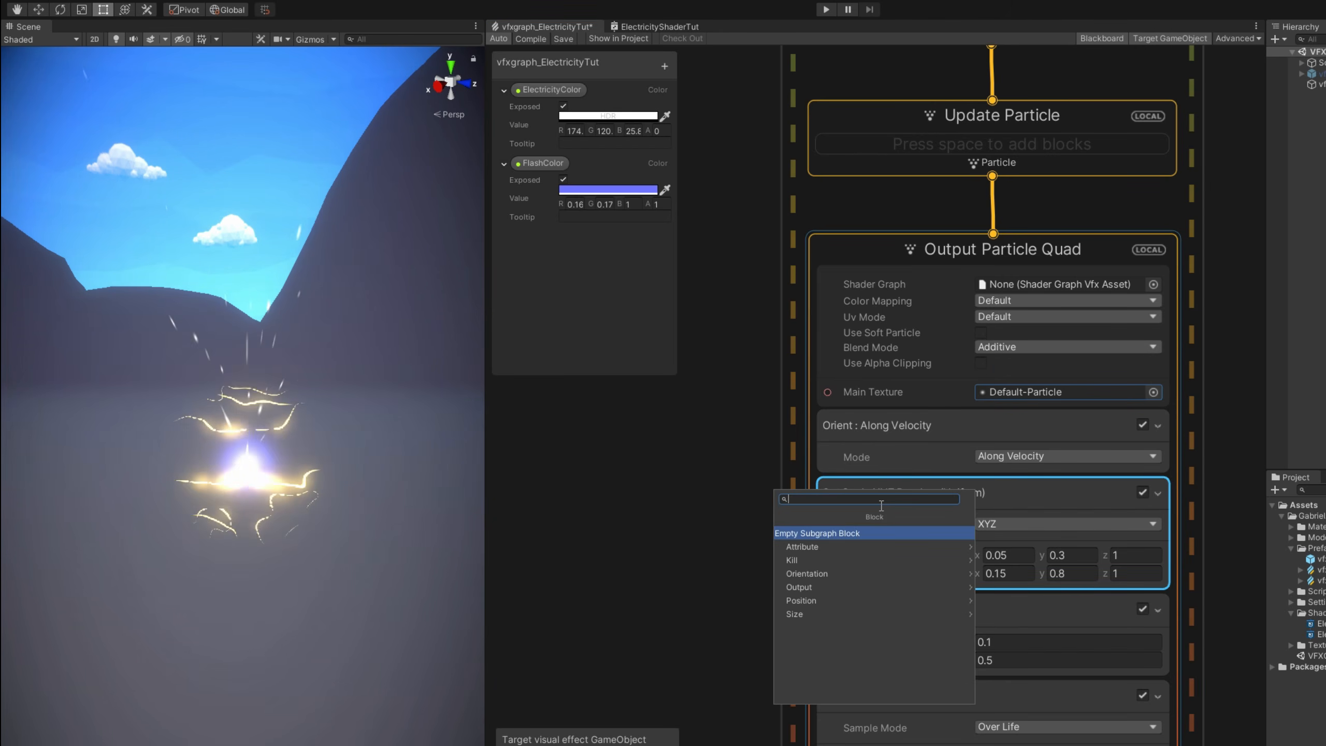
text(set color)
key(Return)
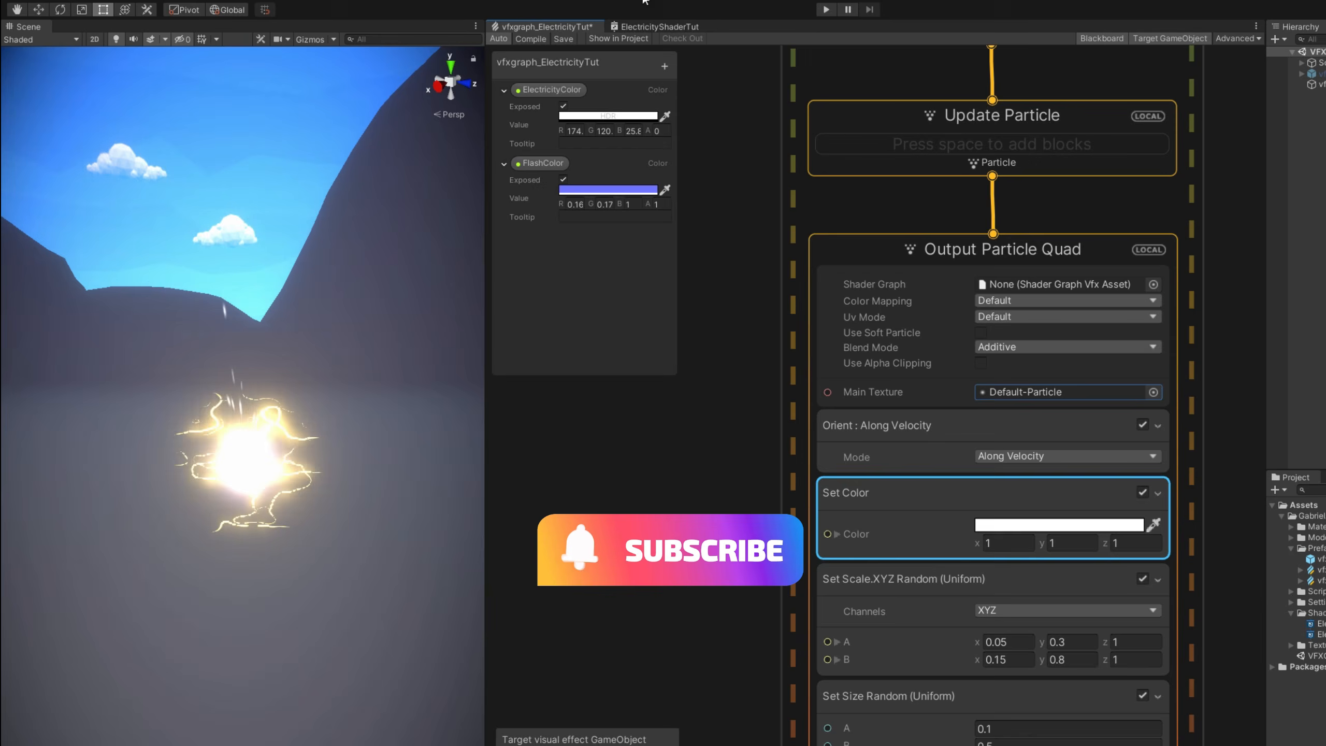
- Create a Color property named SparksColor on the blackboard and connect it to the Set Color block's Color input
click(664, 66)
click(699, 225)
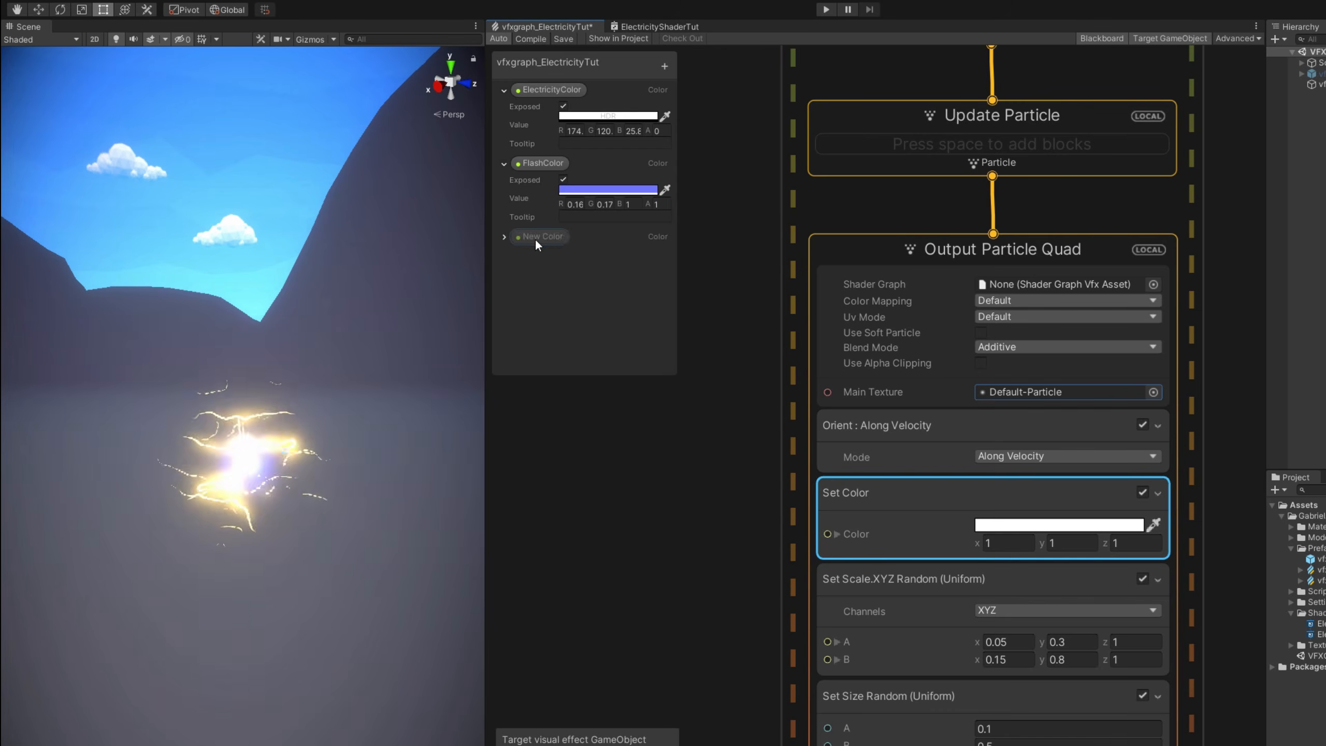
text(SparksColor)
key(Return)
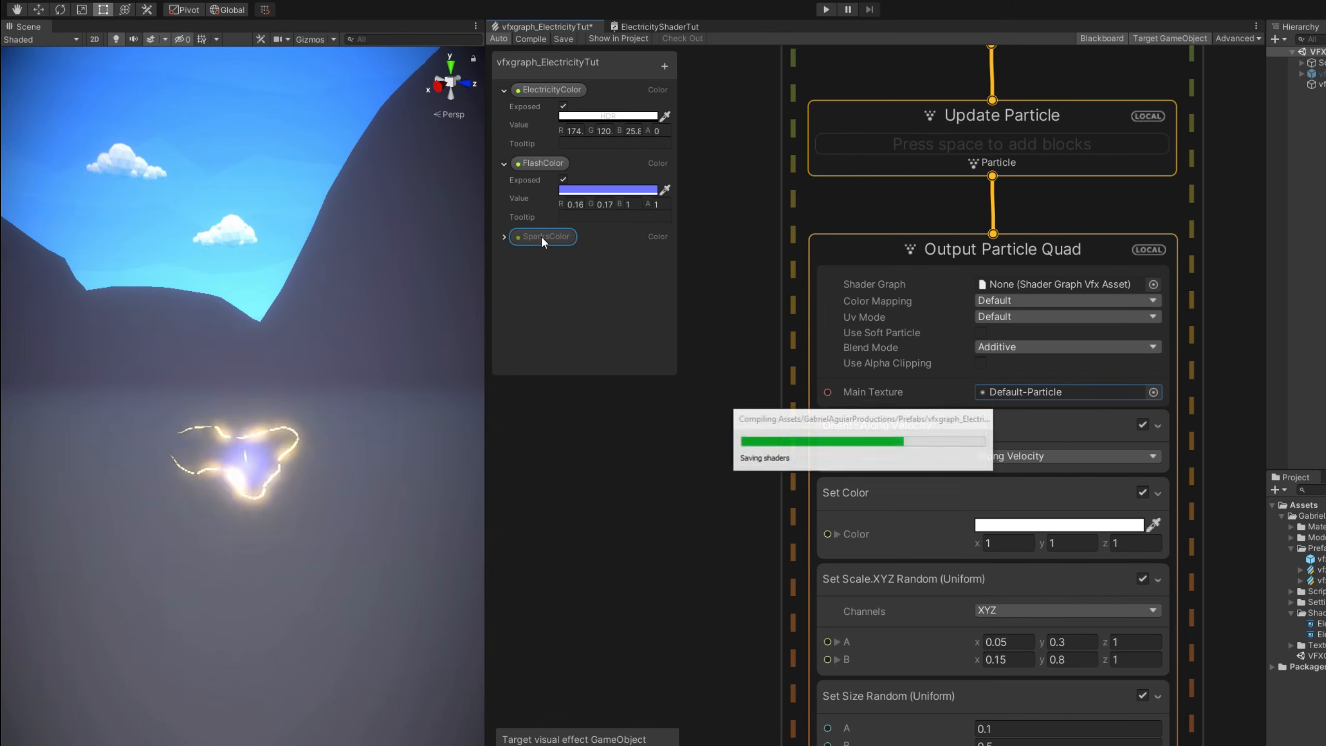
drag(517, 237, 827, 534)
- Set SparksColor to a bright HDR orange of about R 16.1, G 10.1, B 2.51 with A 1
click(620, 262)
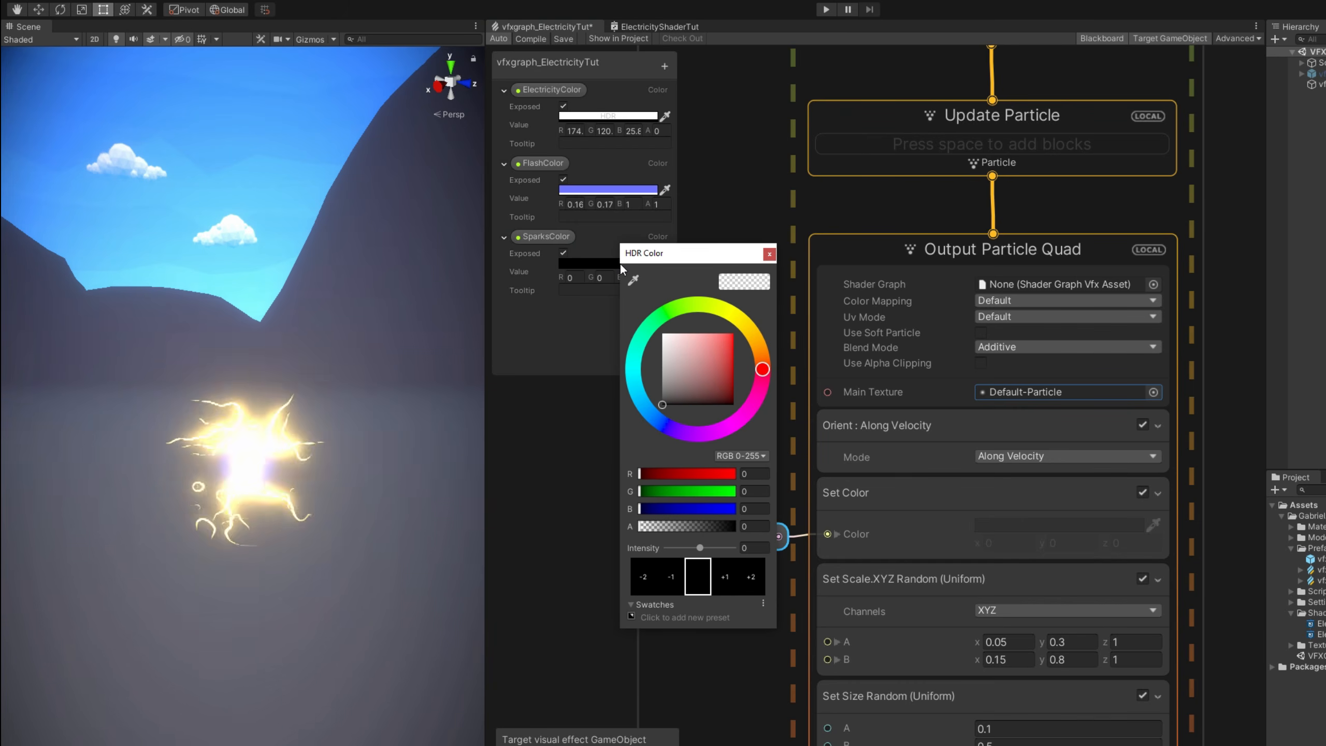
click(721, 351)
click(714, 547)
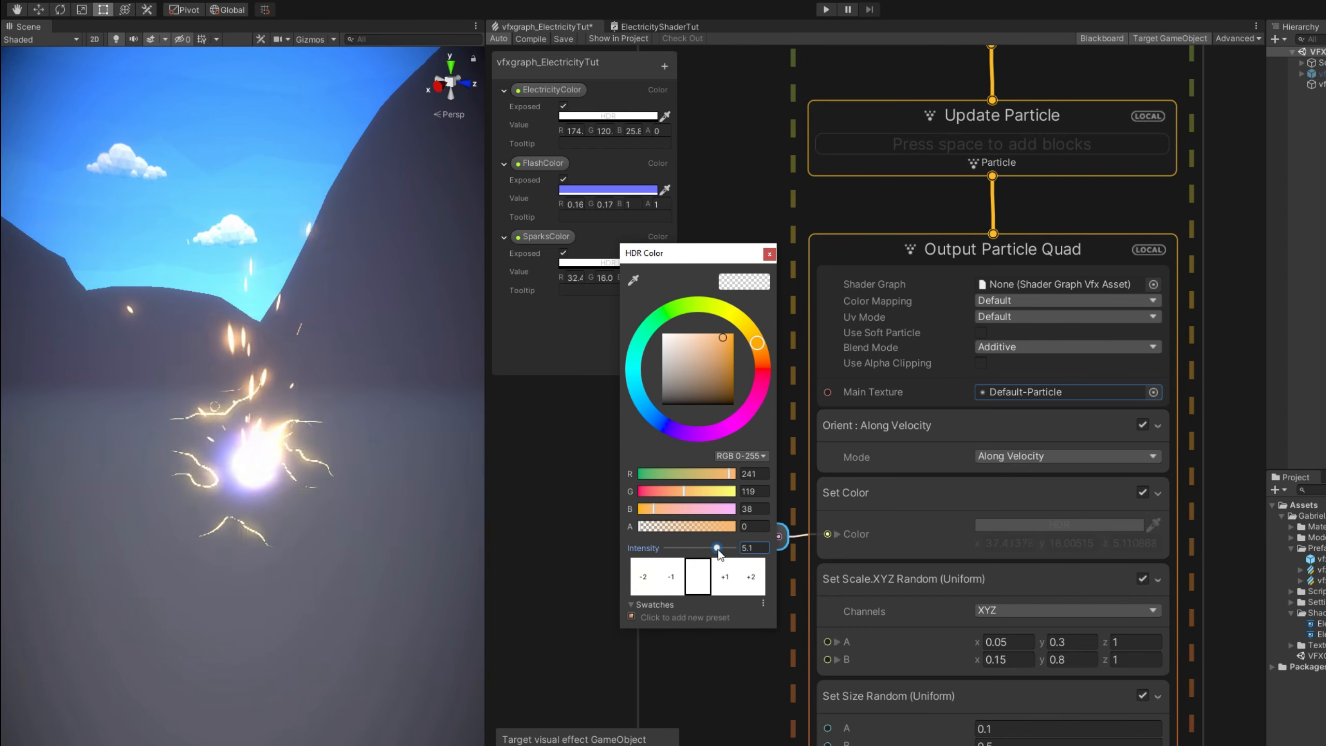
click(770, 254)
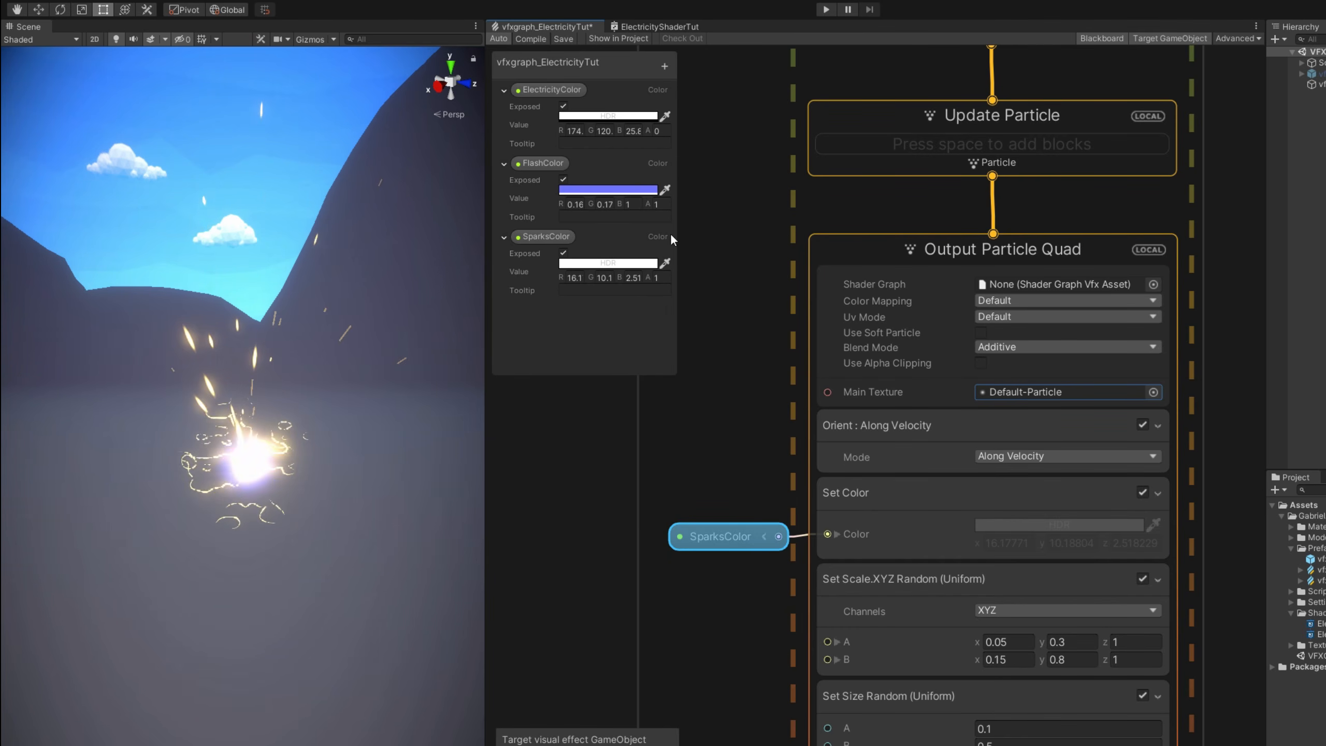
- Add a Conform to Sphere block to the SPARKS Update Particle context
click(748, 240)
middle_drag(748, 241, 771, 644)
click(914, 553)
key(space)
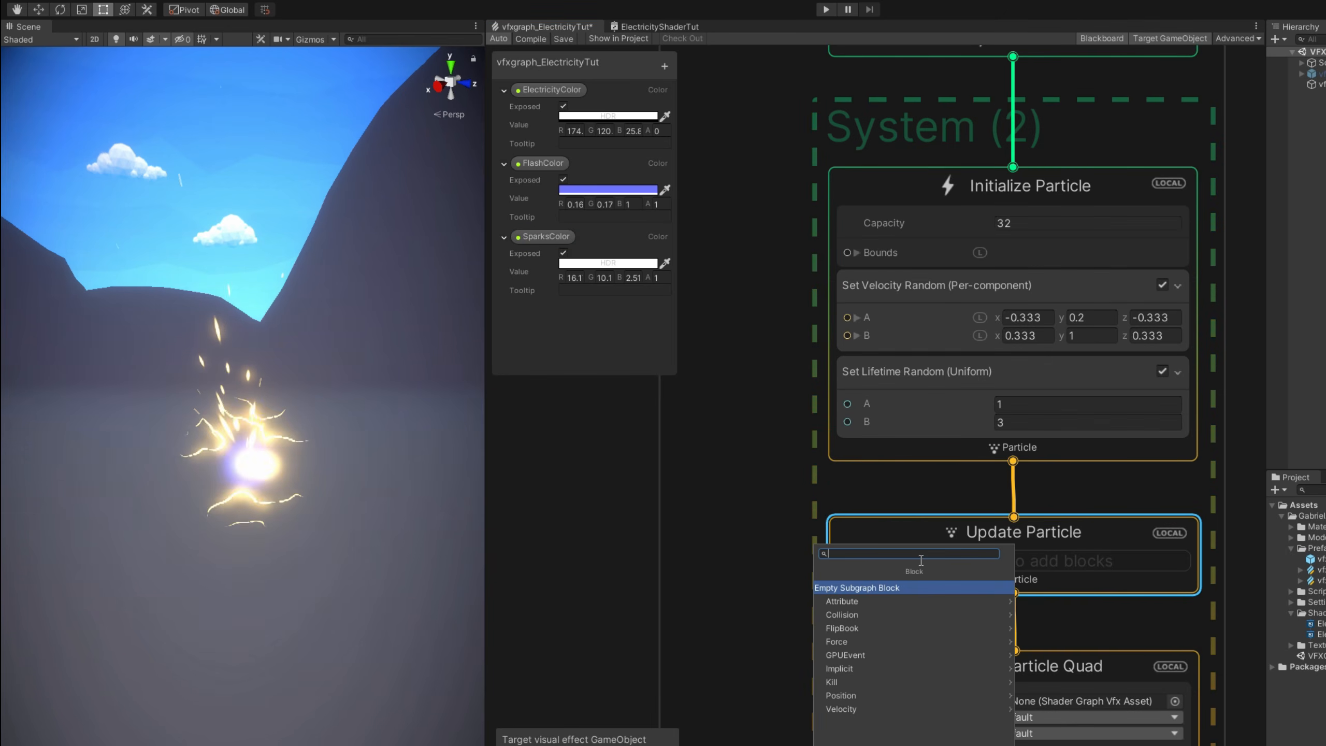
text(confo)
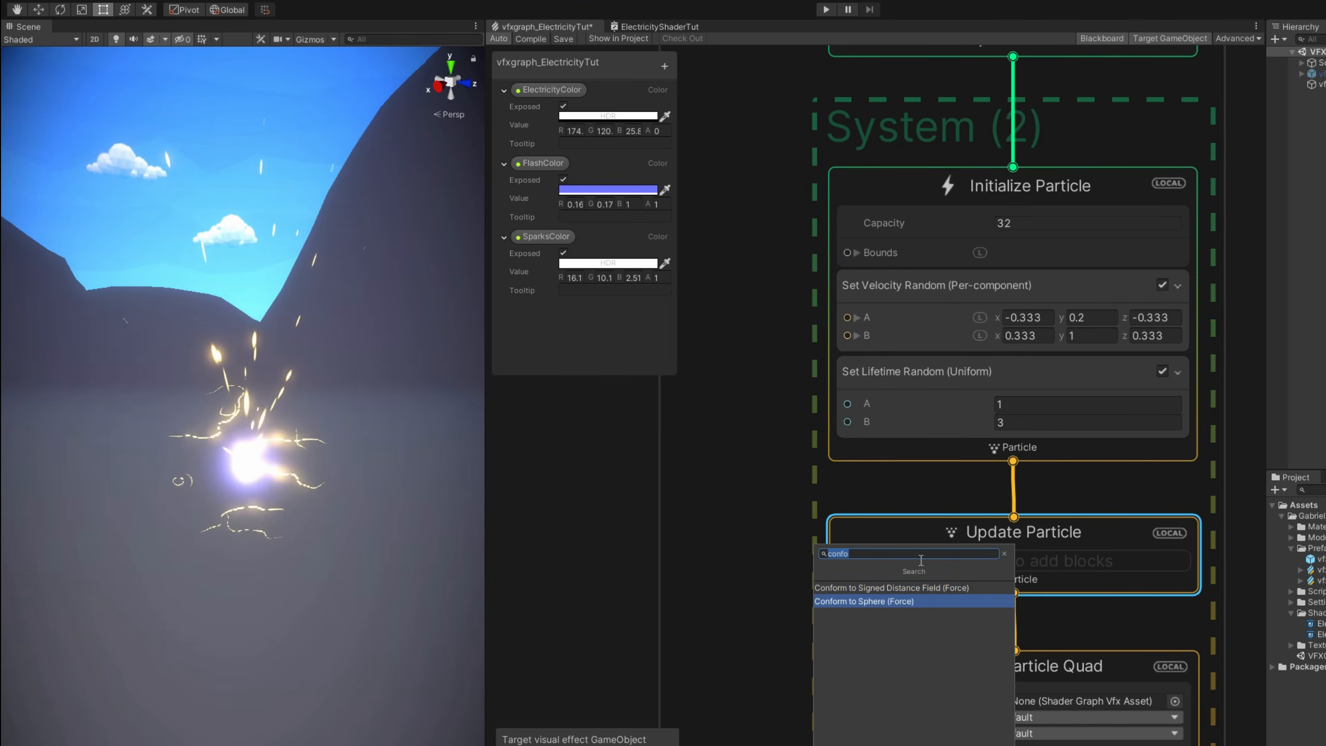
click(878, 601)
middle_drag(759, 626, 753, 577)
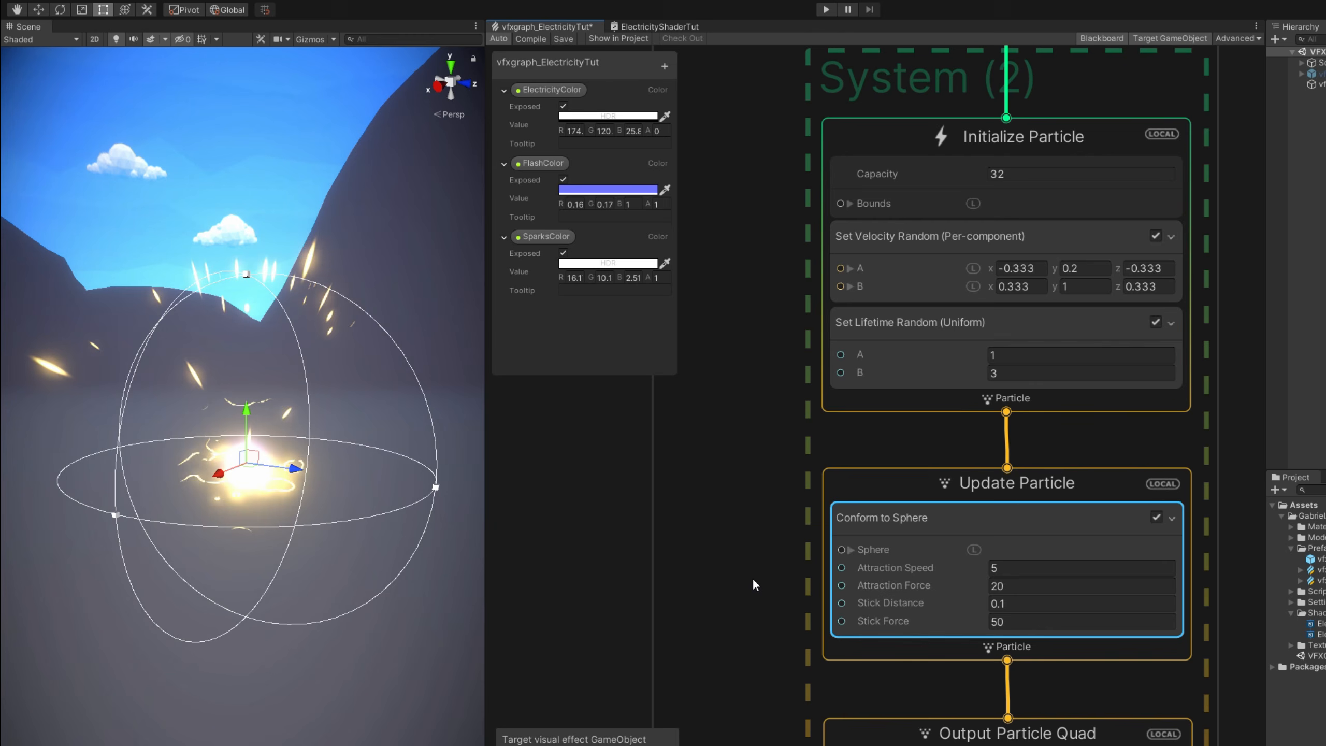
- Set Conform to Sphere's sphere Radius to 10 and its Stick Force to 0
click(851, 550)
click(1078, 588)
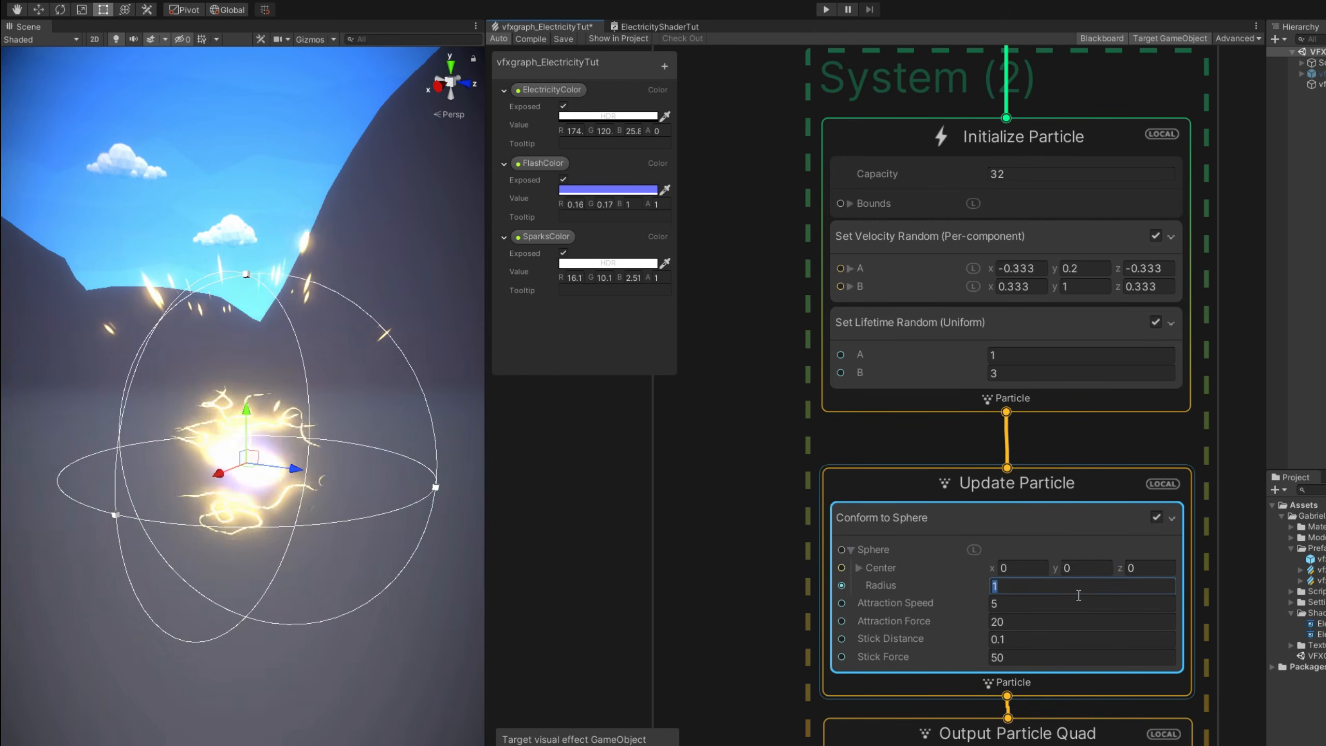
text(10)
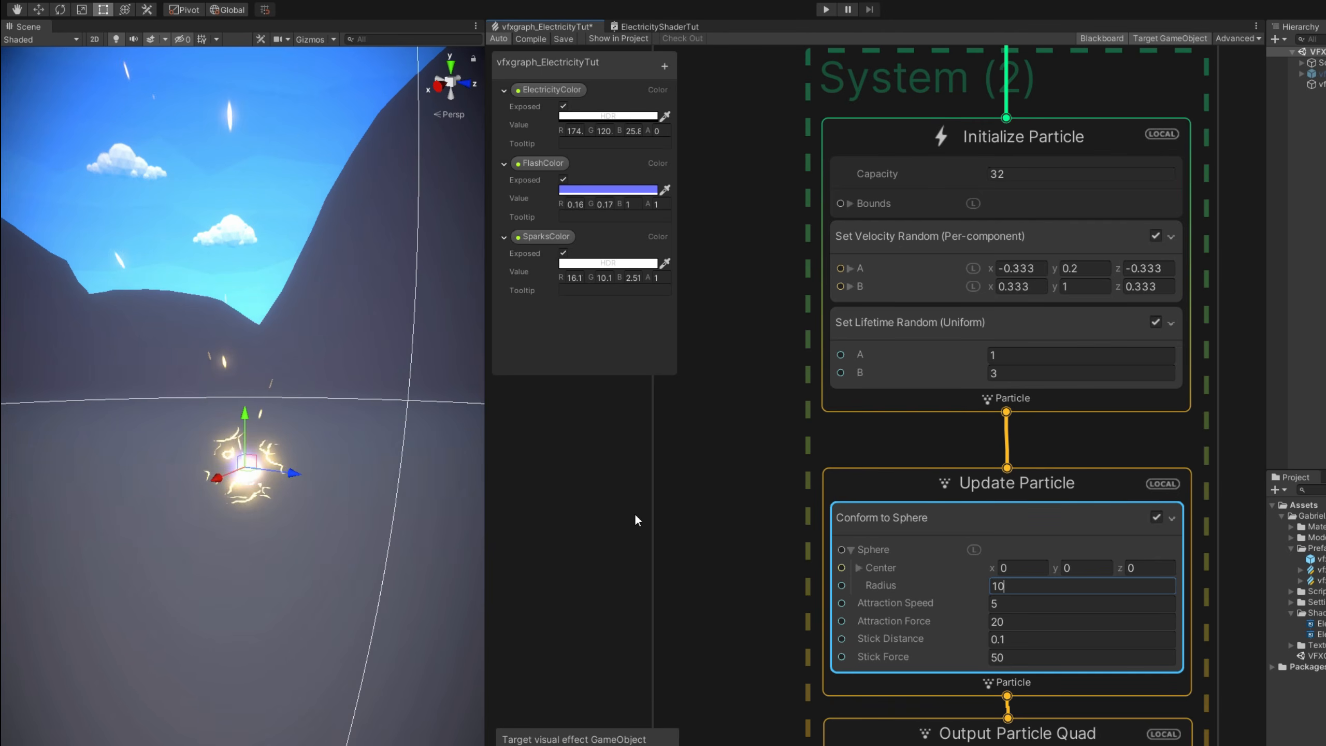
click(1017, 654)
text(0)
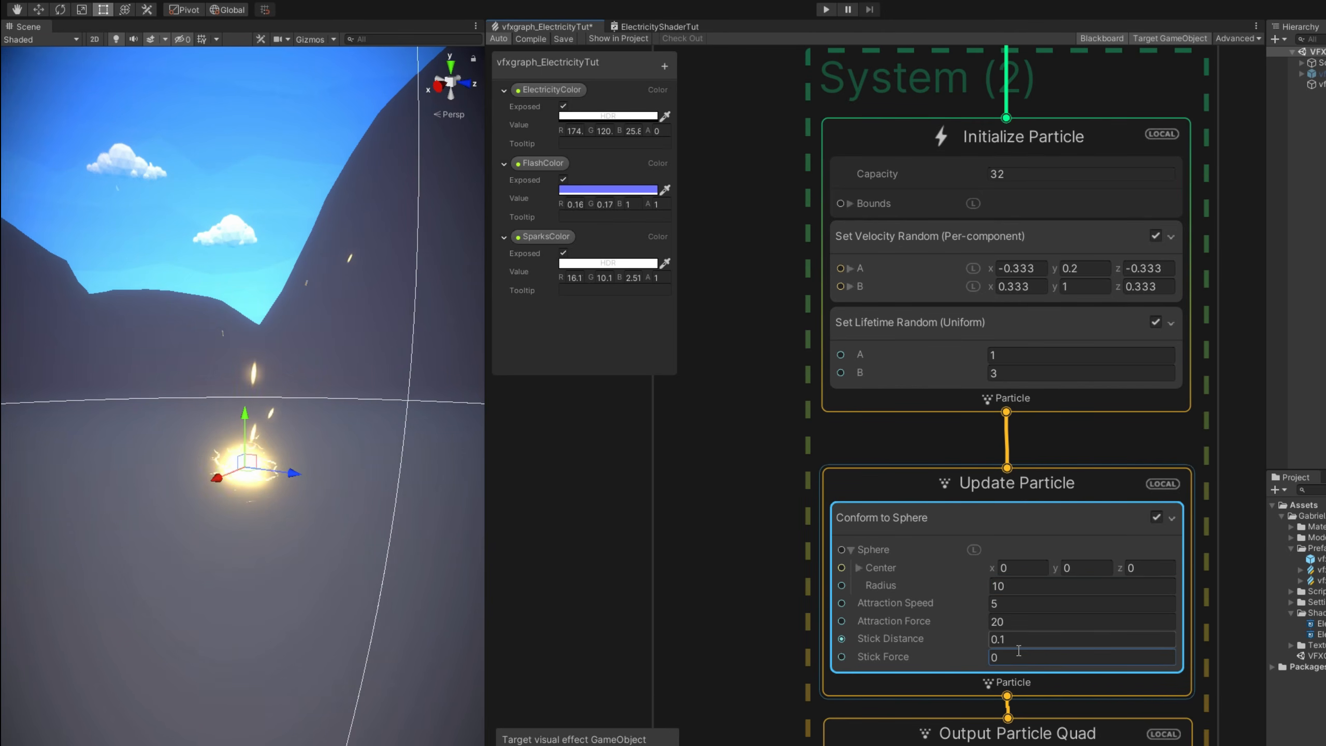
- Add a Random Number node with Min 20 and Max 50 and connect it to Conform to Sphere's Attraction Force
middle_drag(756, 625, 935, 599)
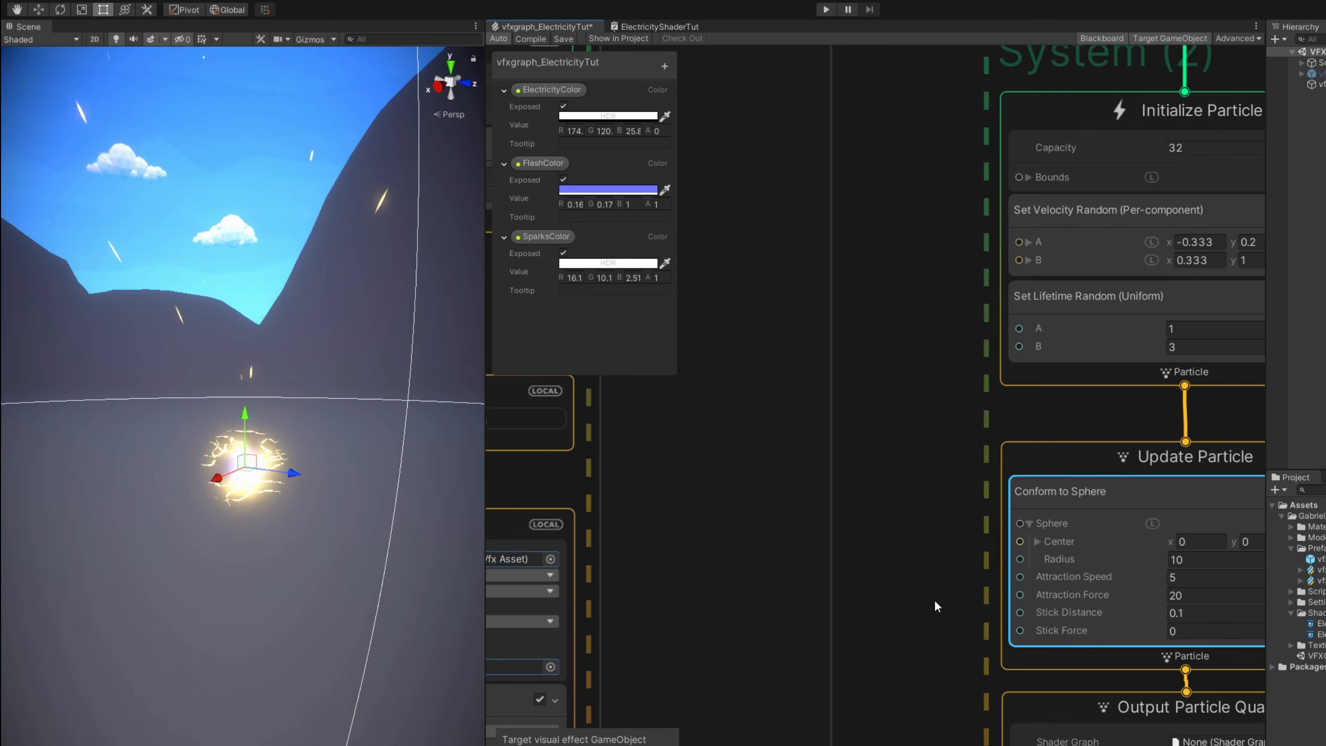
click(925, 596)
key(space)
text(random)
key(Return)
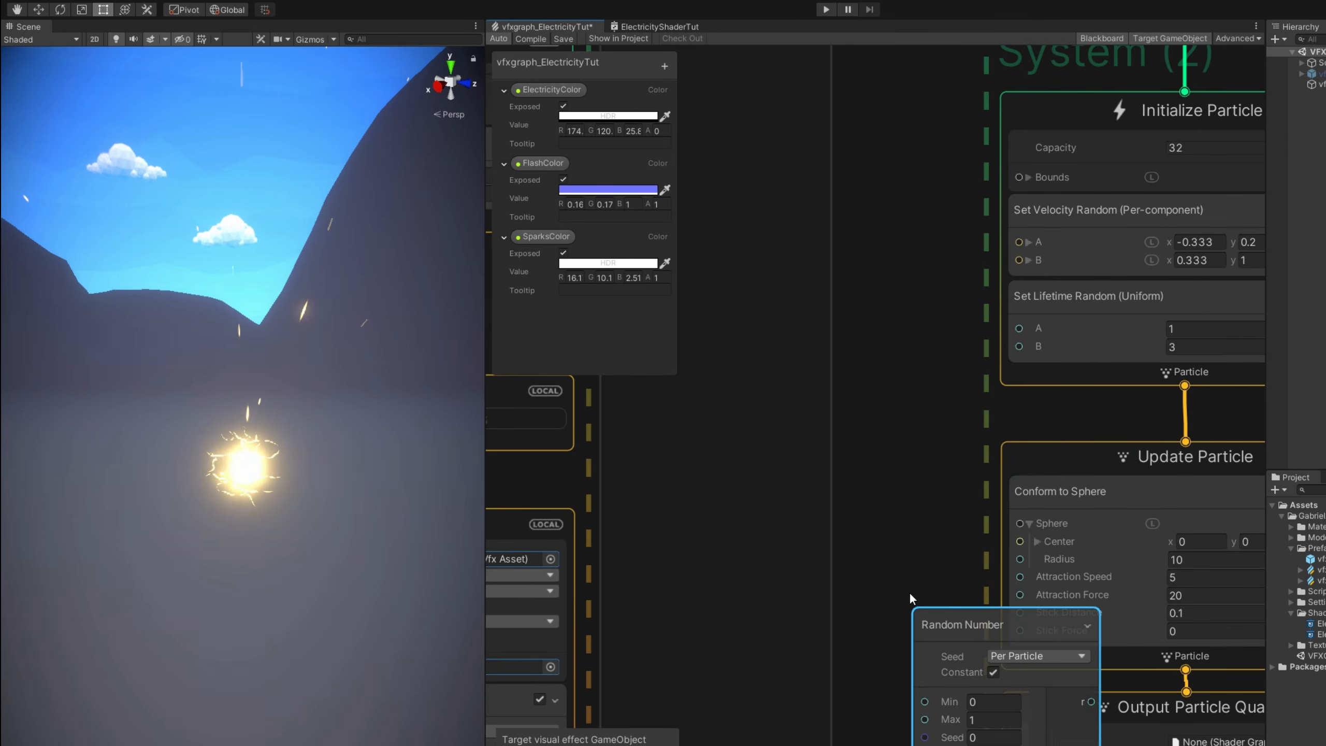
drag(986, 638, 866, 524)
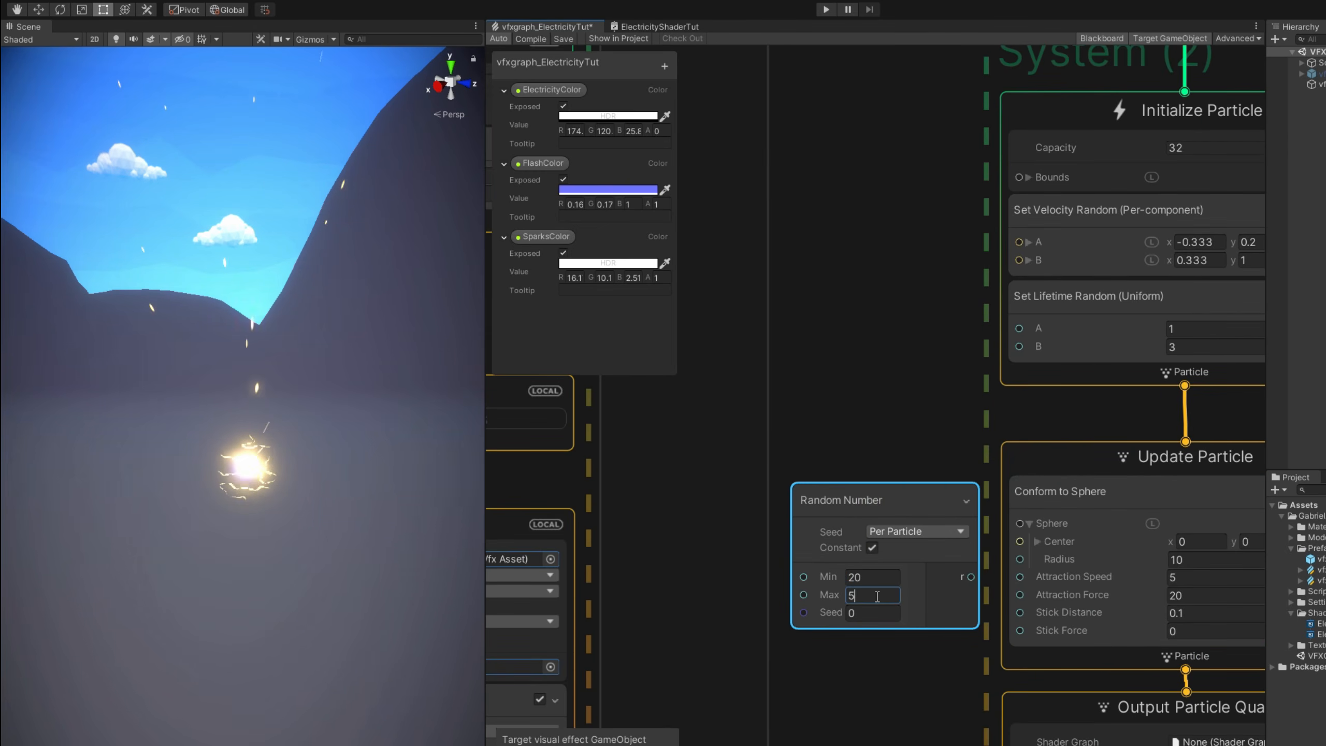
drag(1016, 597, 1017, 596)
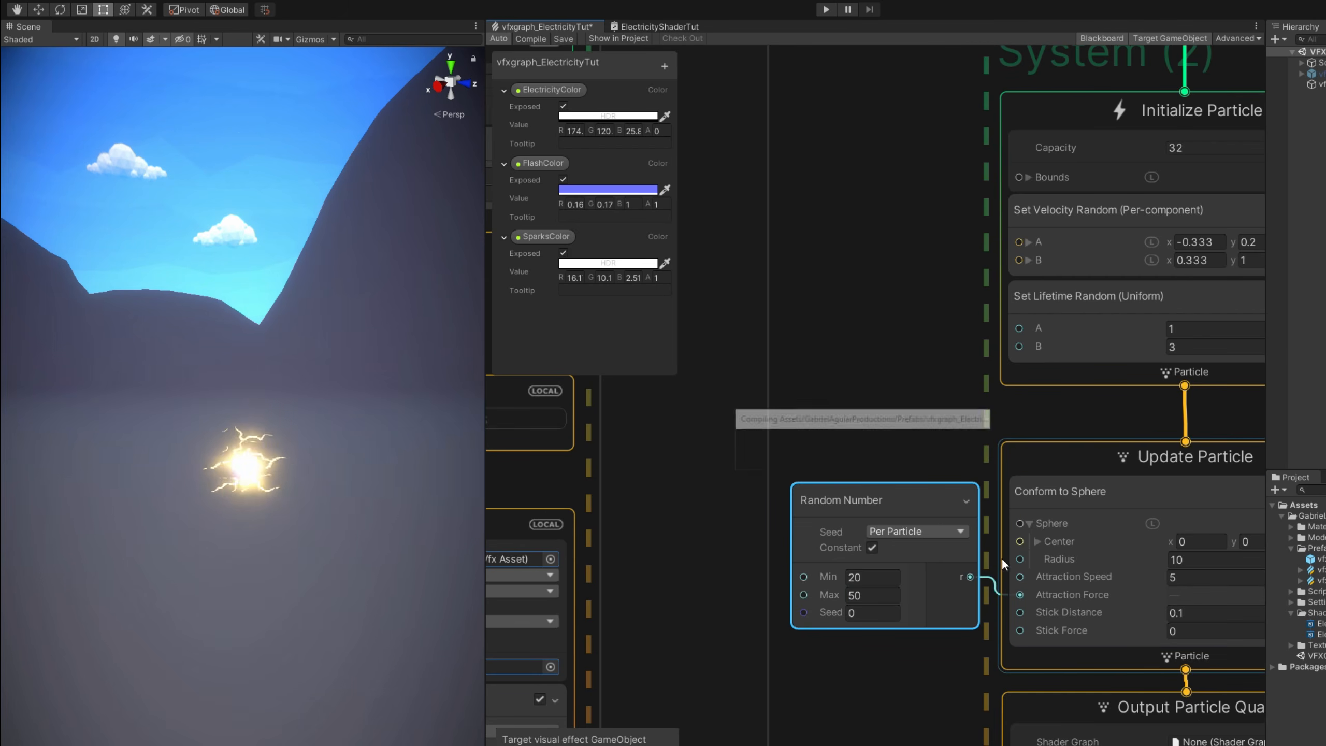
drag(887, 504, 879, 527)
- Add a Gravity block above Conform to Sphere in the SPARKS Update Particle context
middle_drag(903, 489, 808, 502)
click(940, 505)
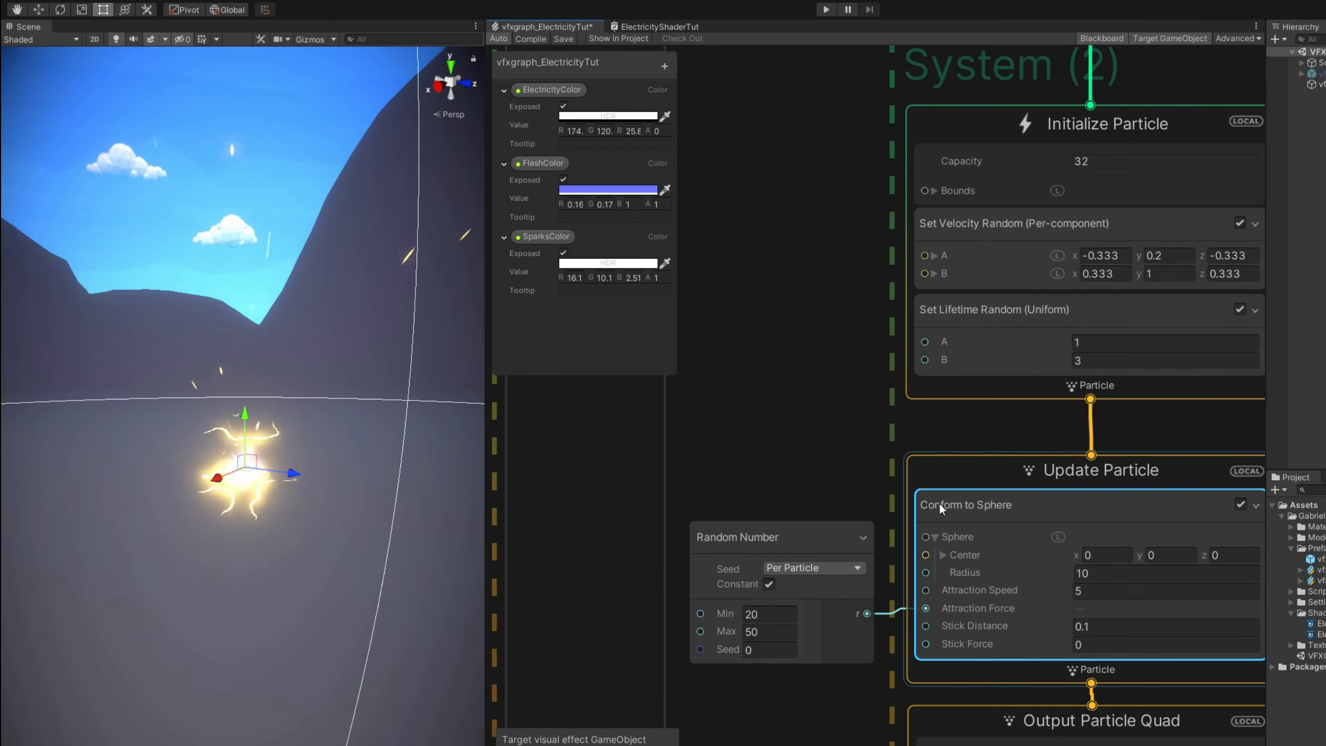
key(space)
text(grav)
key(Return)
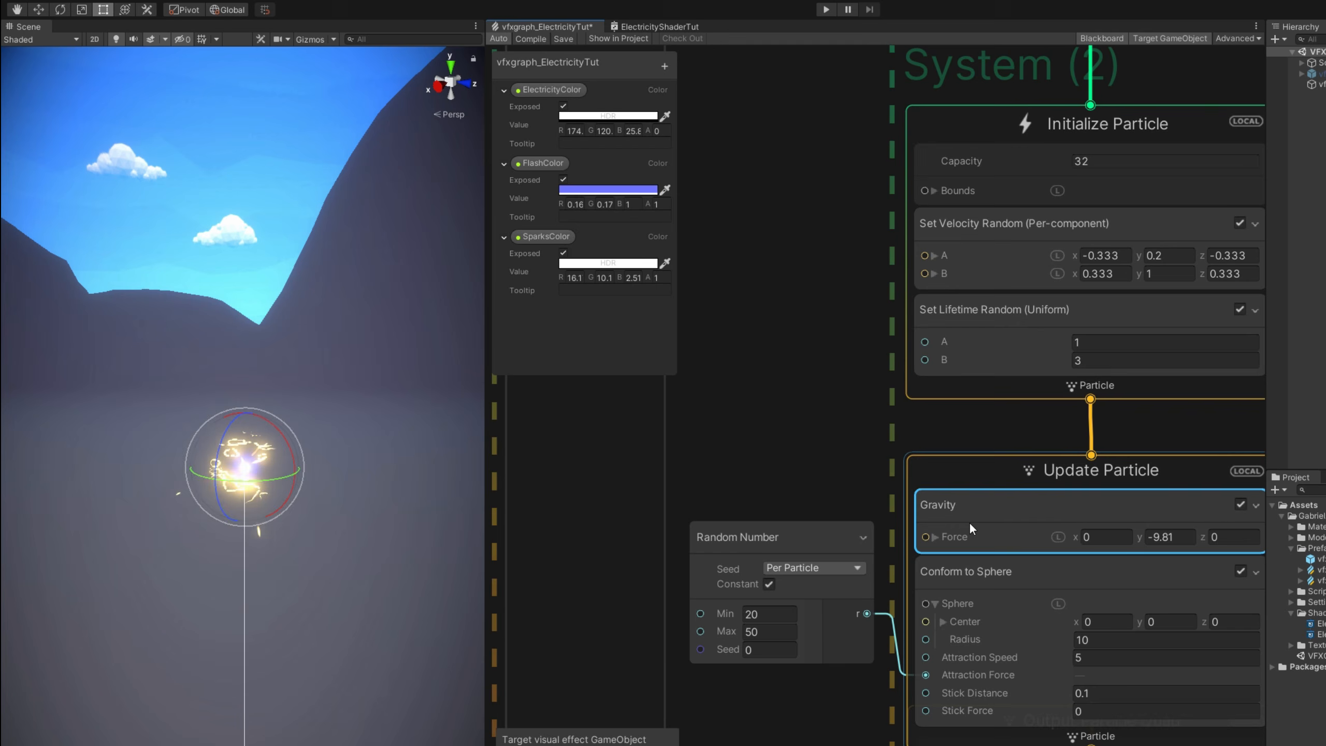
- Add a Random Number node with Min -2 and Max -9 and connect it to the Y component of Gravity's Force
drag(767, 489, 798, 609)
click(923, 503)
key(space)
text(r)
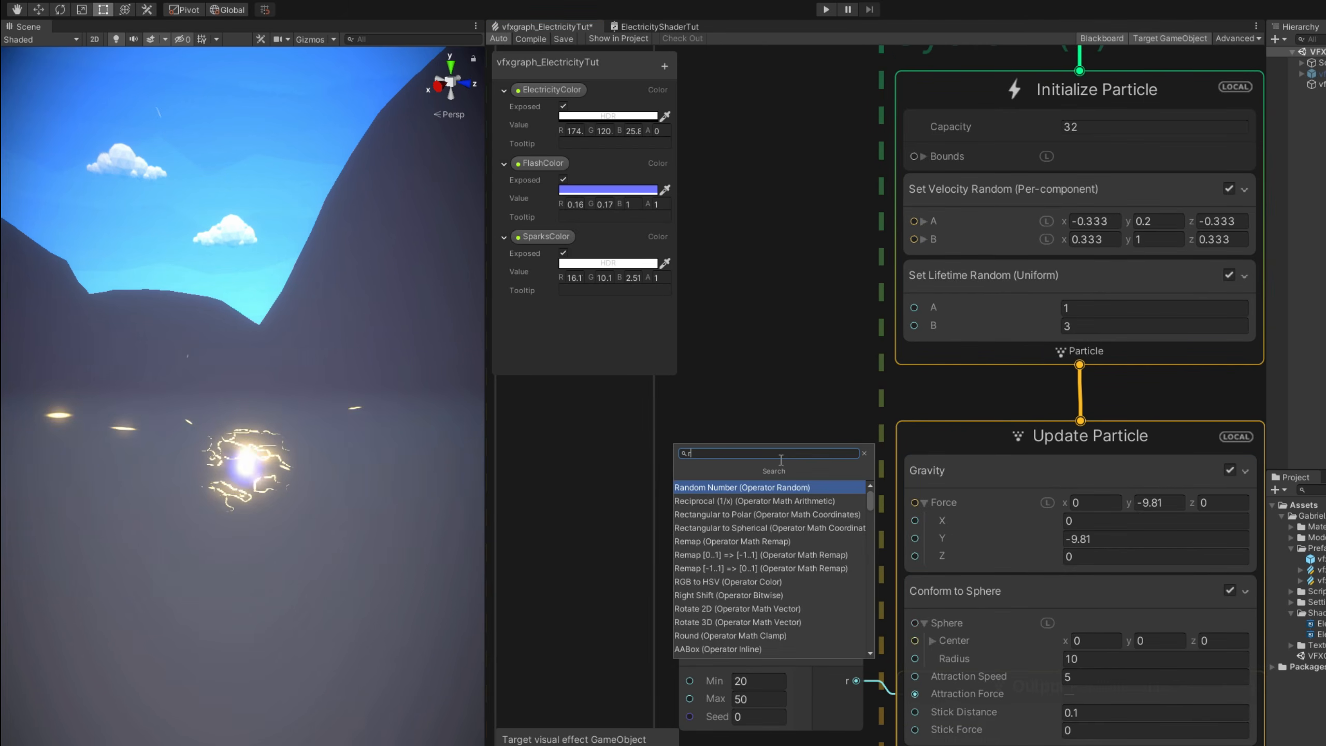
text(and)
key(Return)
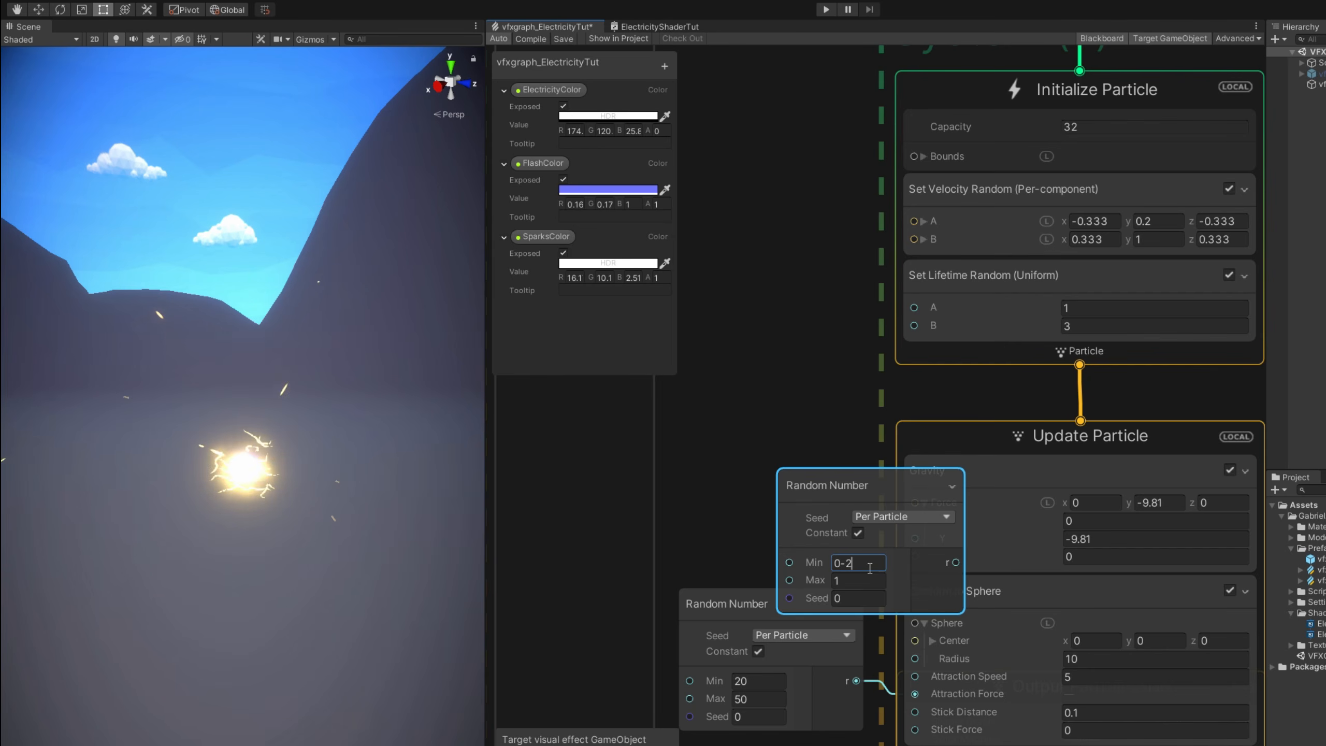
text(-9)
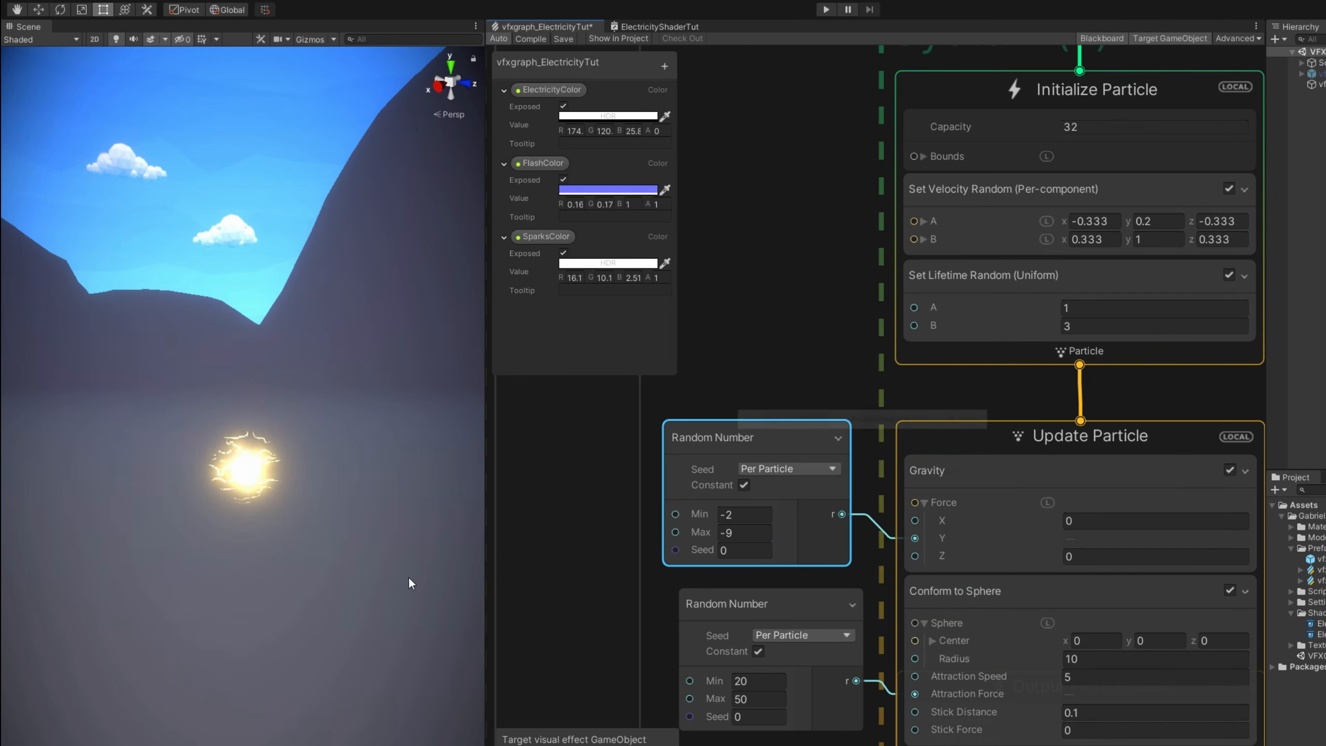
- Replace the Set Velocity Random block in SPARKS' Initialize Particle with a Set Position (Shape: Sphere) block above Set Lifetime Random
middle_drag(912, 249, 811, 321)
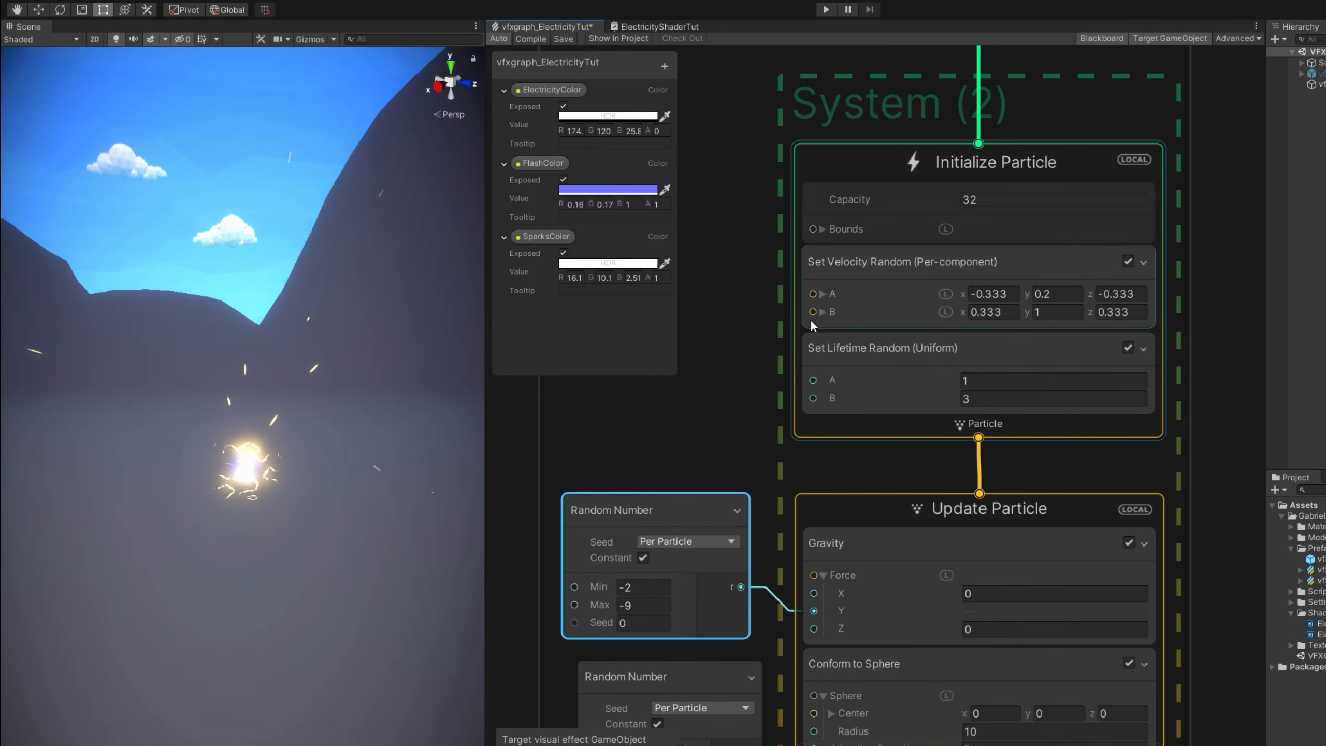
key(Delete)
click(879, 281)
key(space)
text(set)
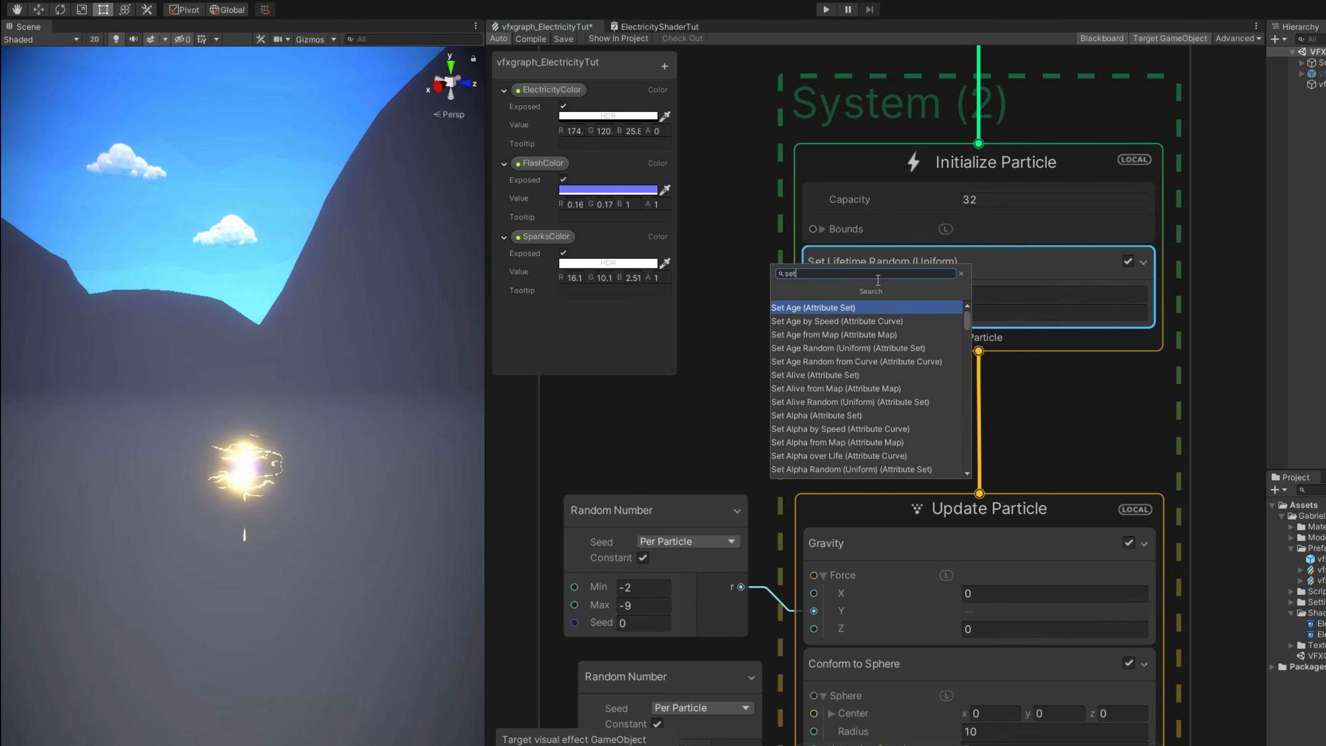
text( sph)
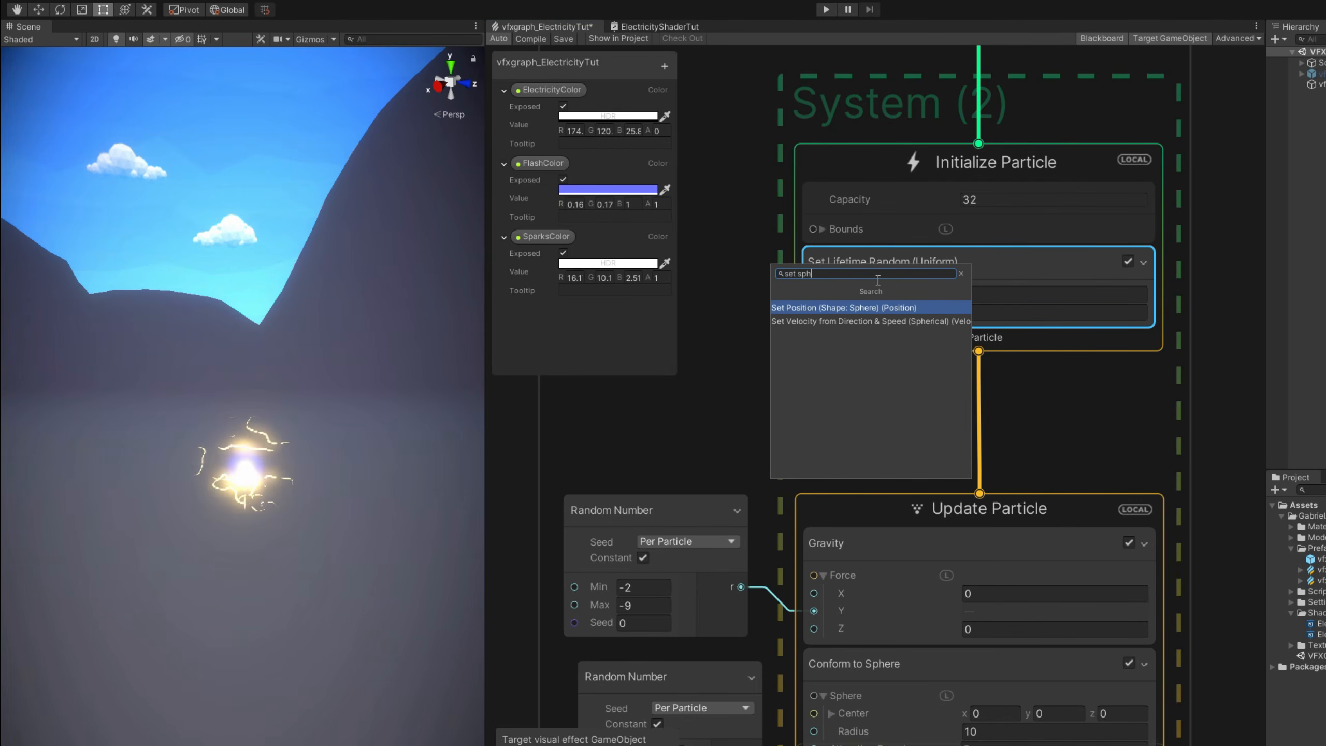
key(Return)
- Set the sphere Radius of the Set Position block to 0.05
click(822, 340)
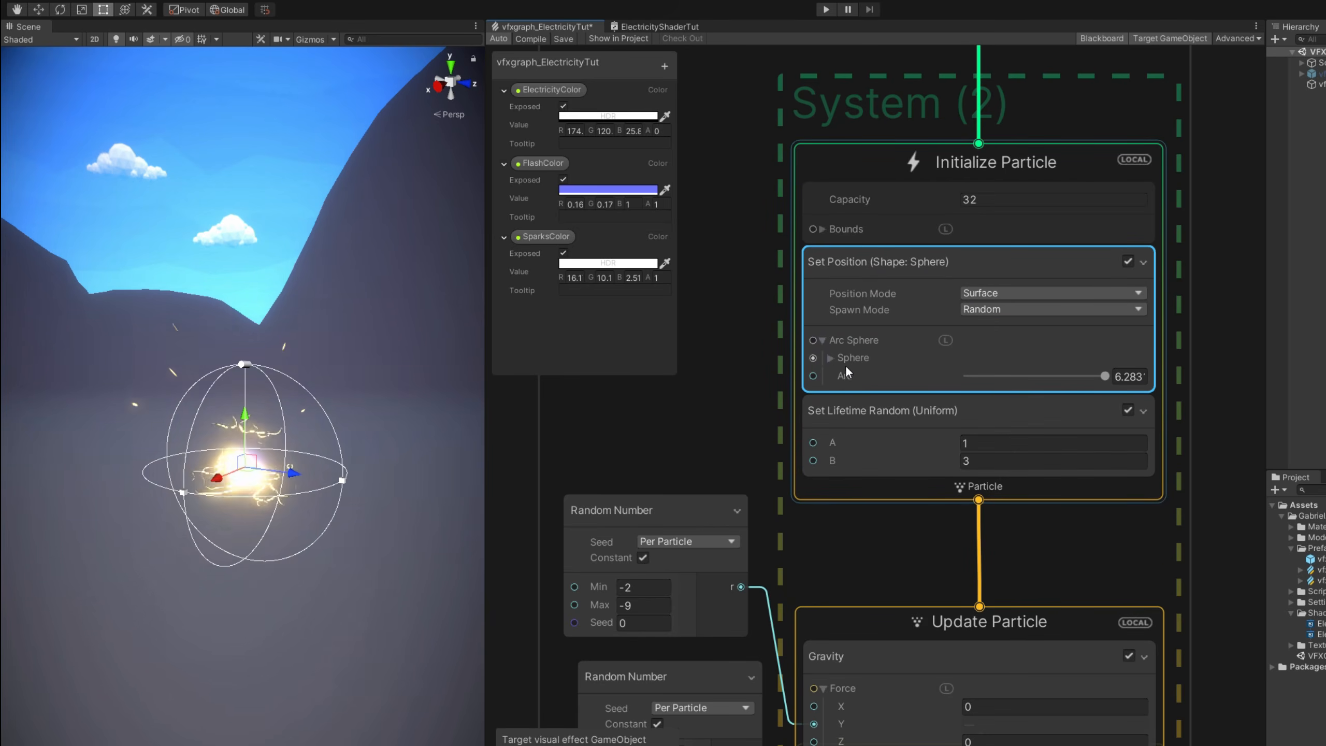
click(830, 358)
click(998, 399)
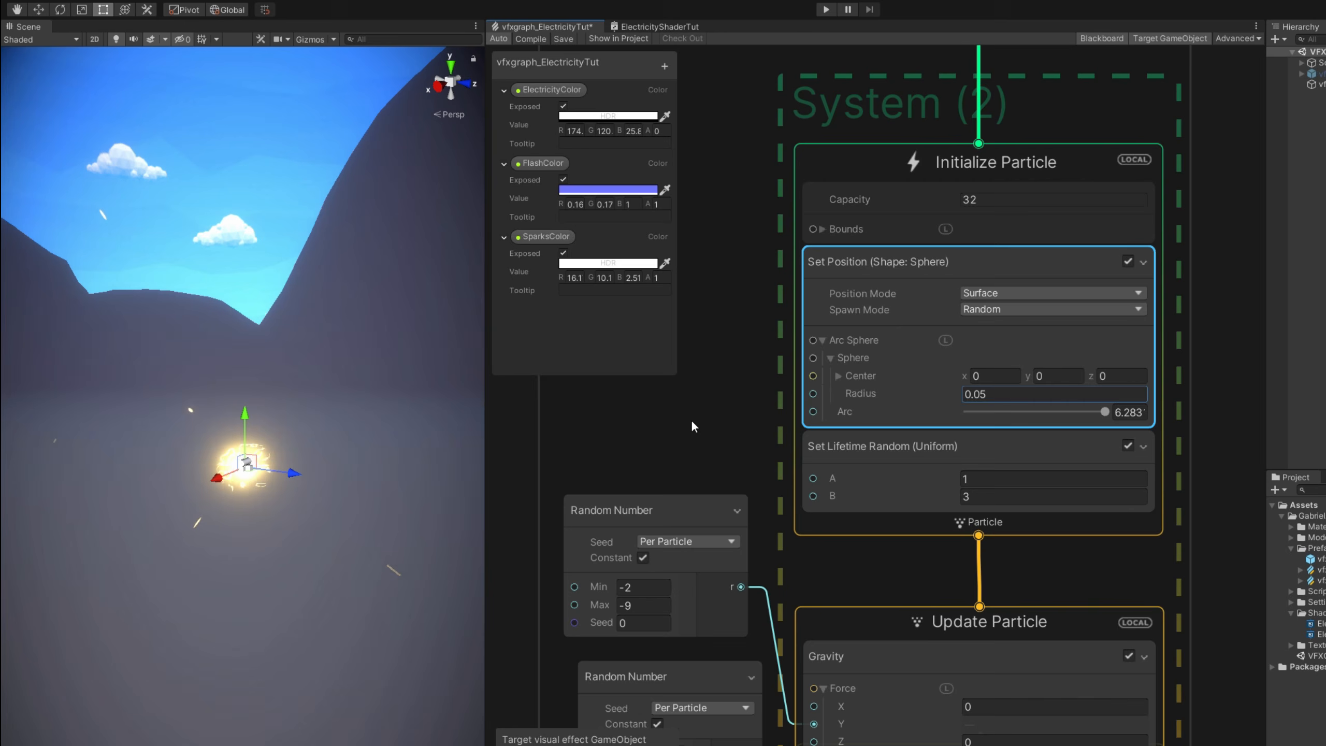
- Set the SPARKS Set Lifetime Random block to A 0.2 and B 0.5
click(783, 423)
middle_drag(783, 423, 831, 387)
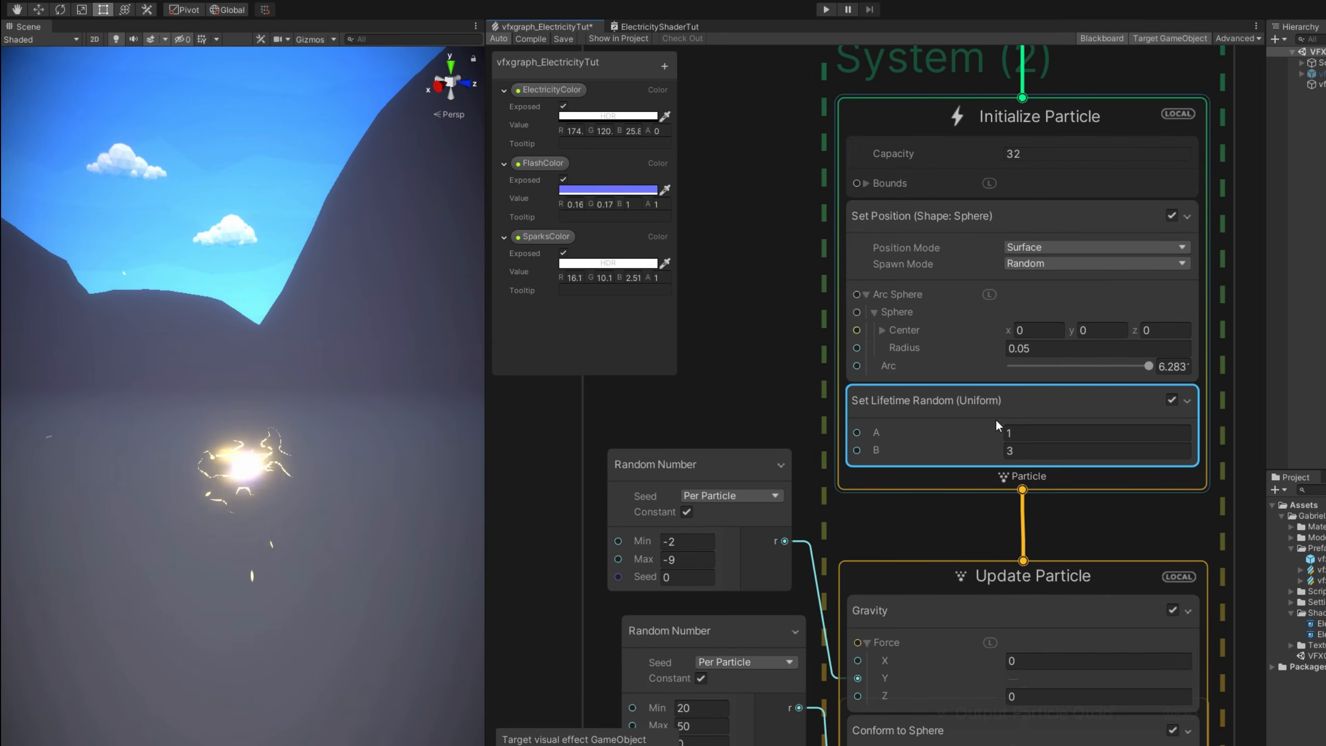
click(1021, 432)
text(.2)
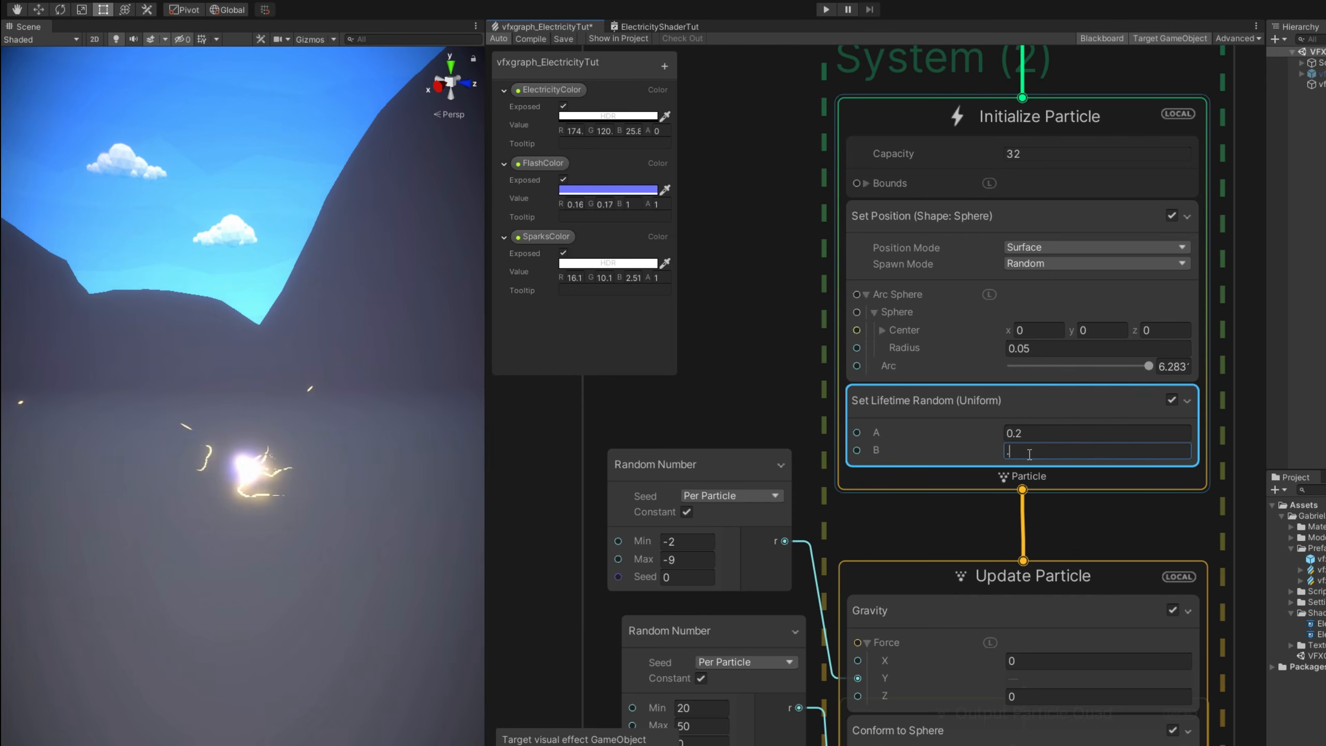
- Set the SPARKS particle Capacity to 1000 and its Constant Spawn Rate to 50
middle_drag(848, 253, 836, 429)
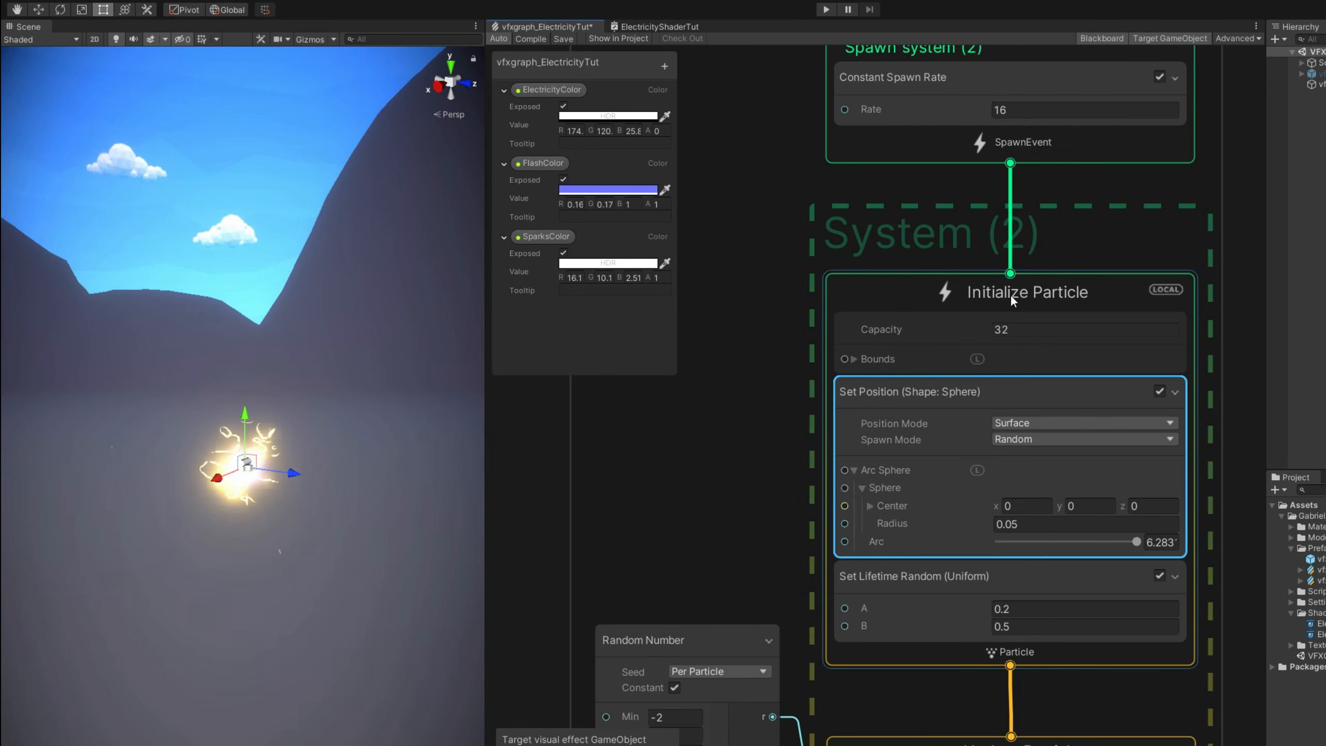
click(1022, 326)
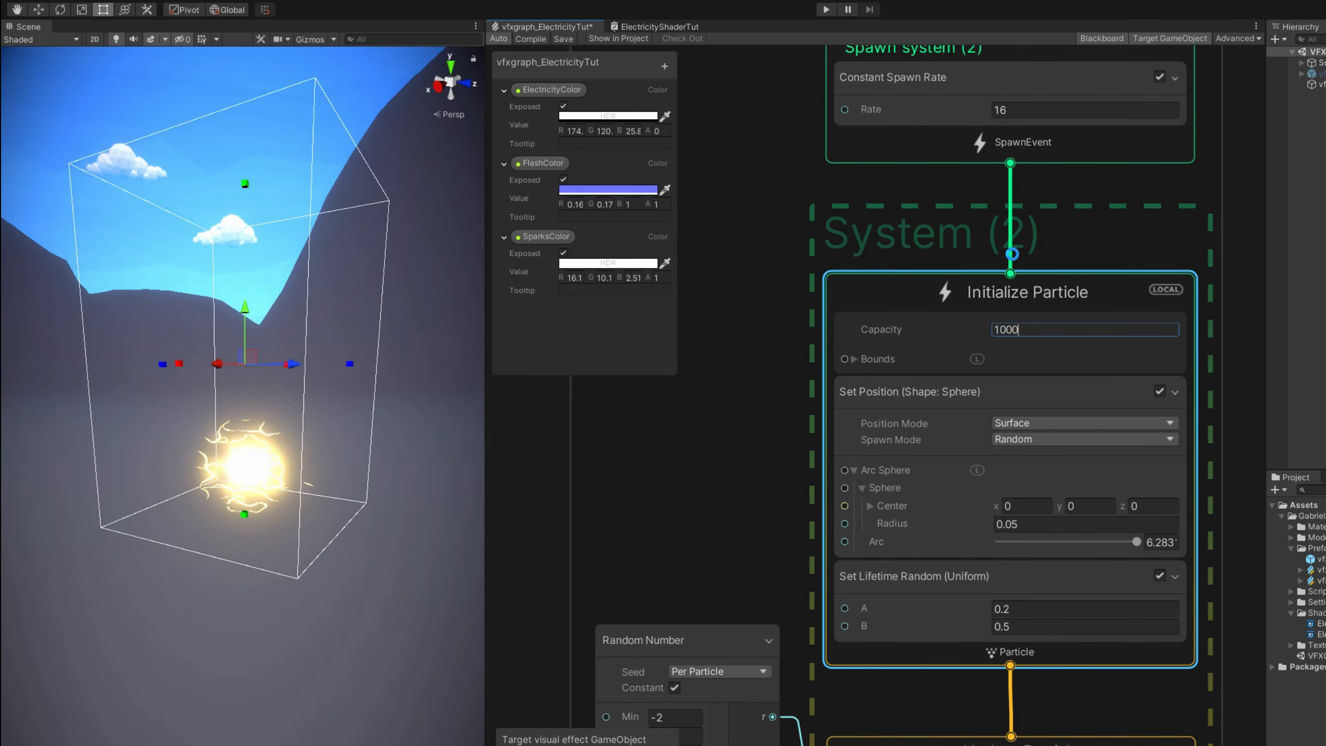
middle_drag(949, 196, 917, 384)
click(995, 298)
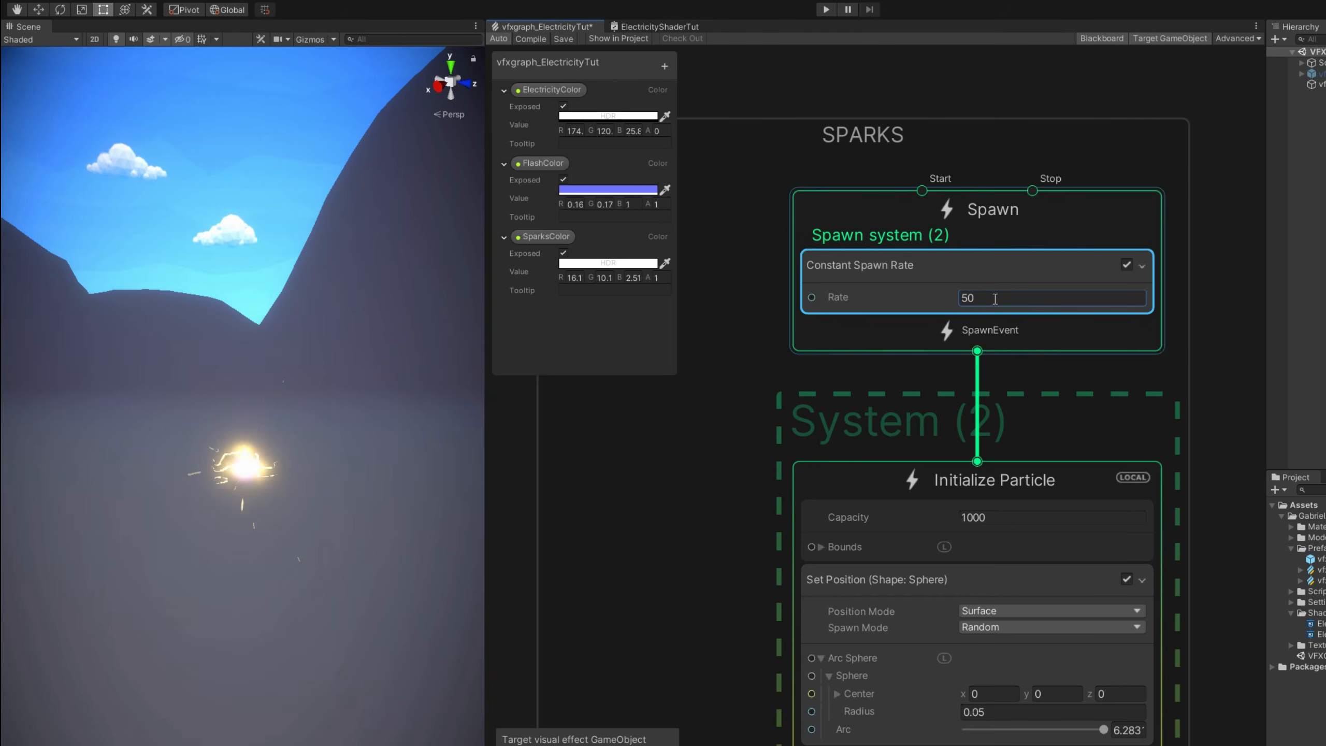
- Widen the Scene view, then set the FLASH particle Capacity to 1000 and its Constant Spawn Rate to 30
drag(494, 422, 682, 394)
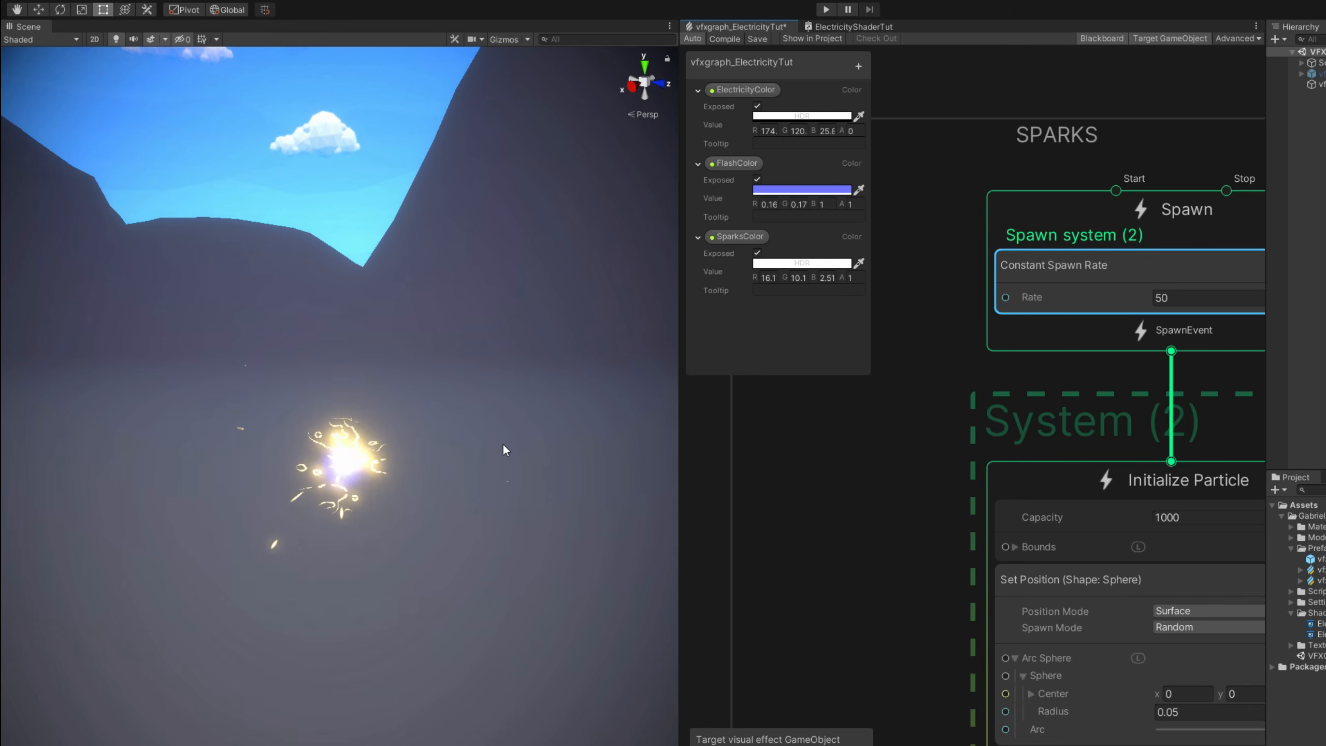
middle_drag(832, 442, 1053, 469)
scroll(1013, 406, down, 5)
scroll(1122, 349, up, 6)
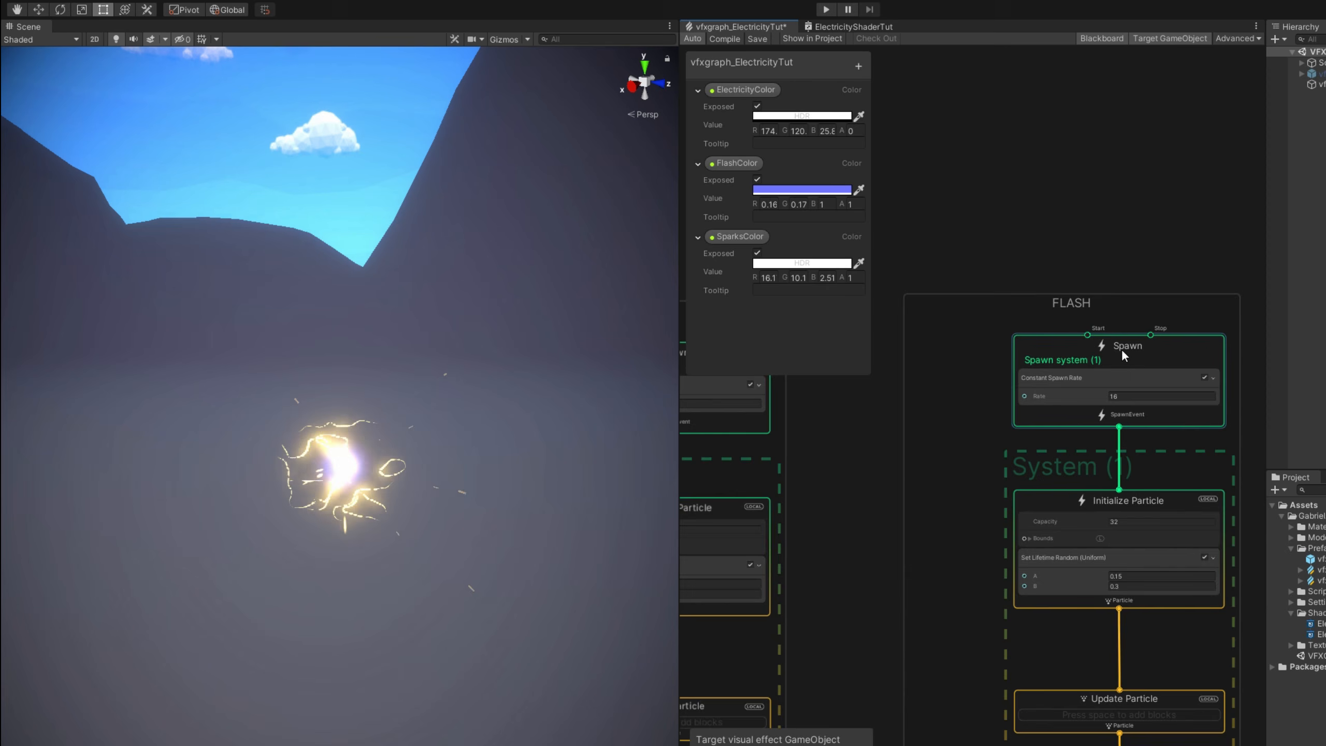
click(1133, 579)
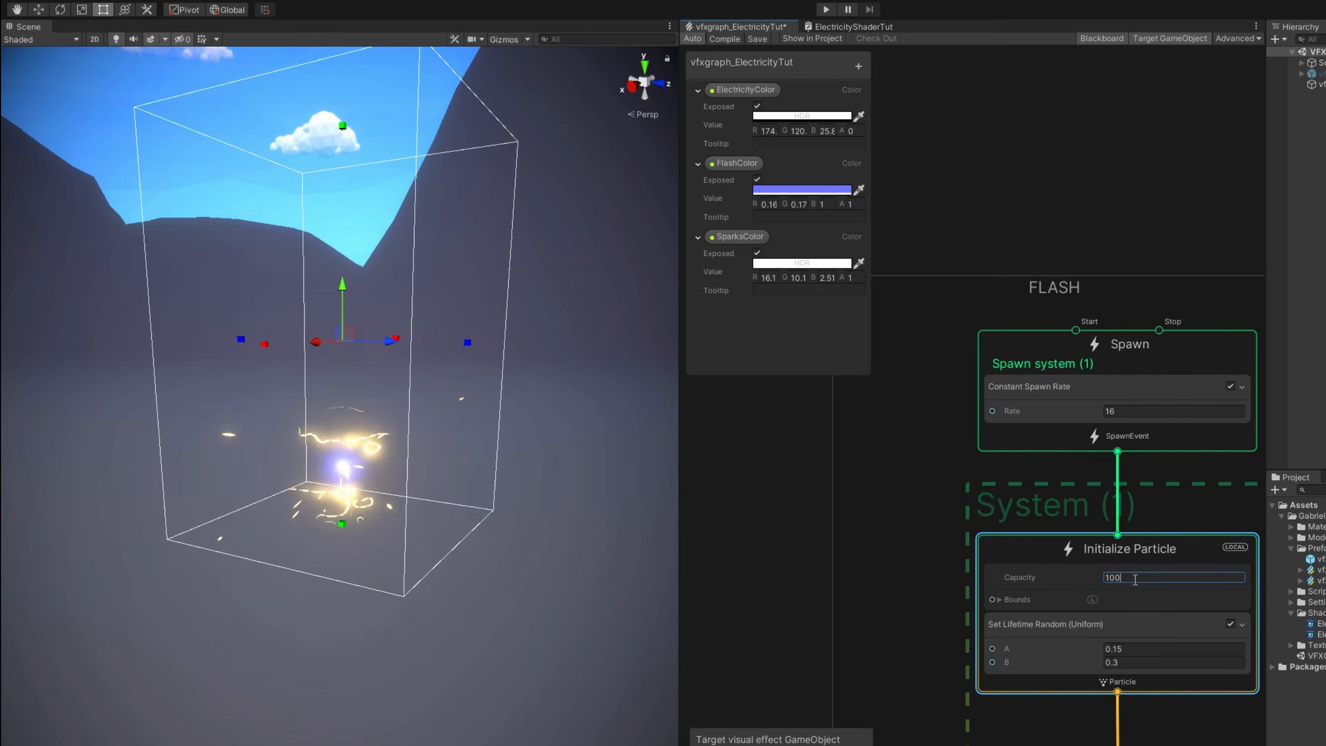
scroll(1122, 411, up, 2)
click(1128, 411)
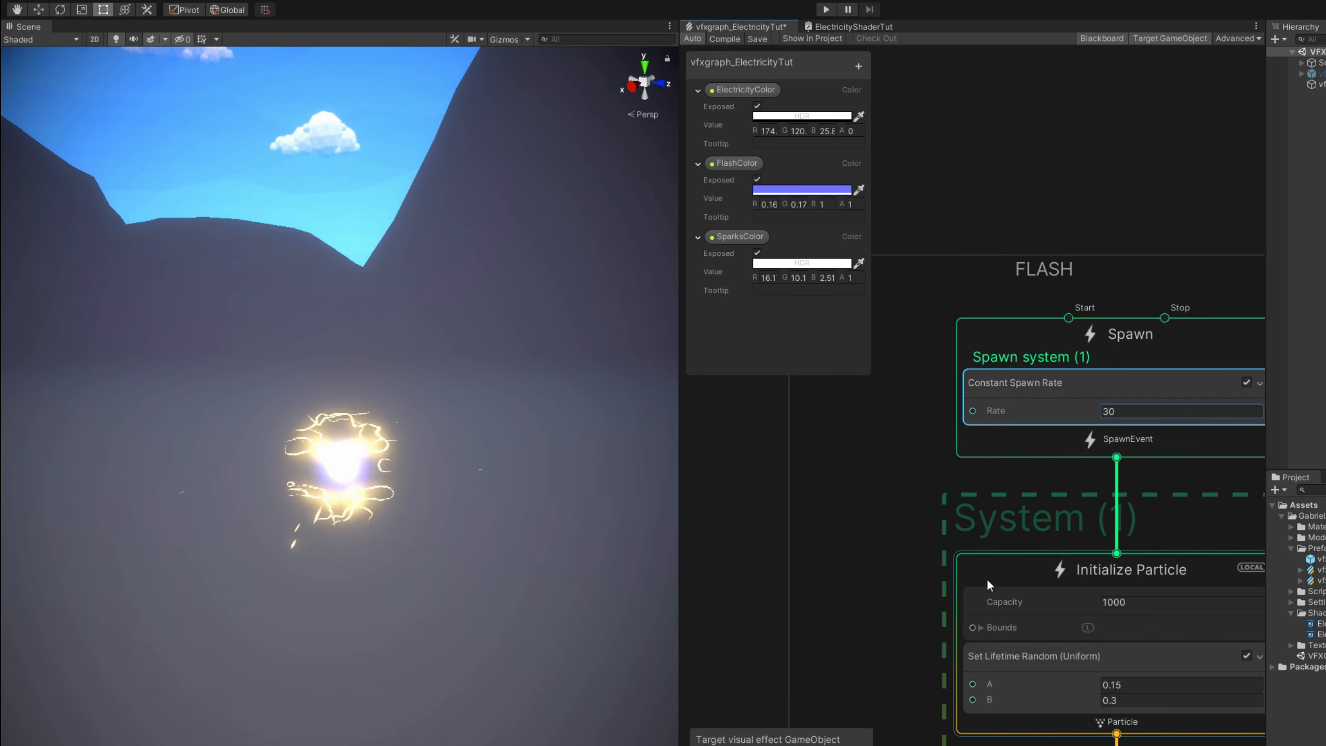
- Set B of the Set Size Random block in FLASH's Output Particle Quad to 1.5
middle_drag(986, 578, 981, 151)
middle_drag(919, 500, 917, 124)
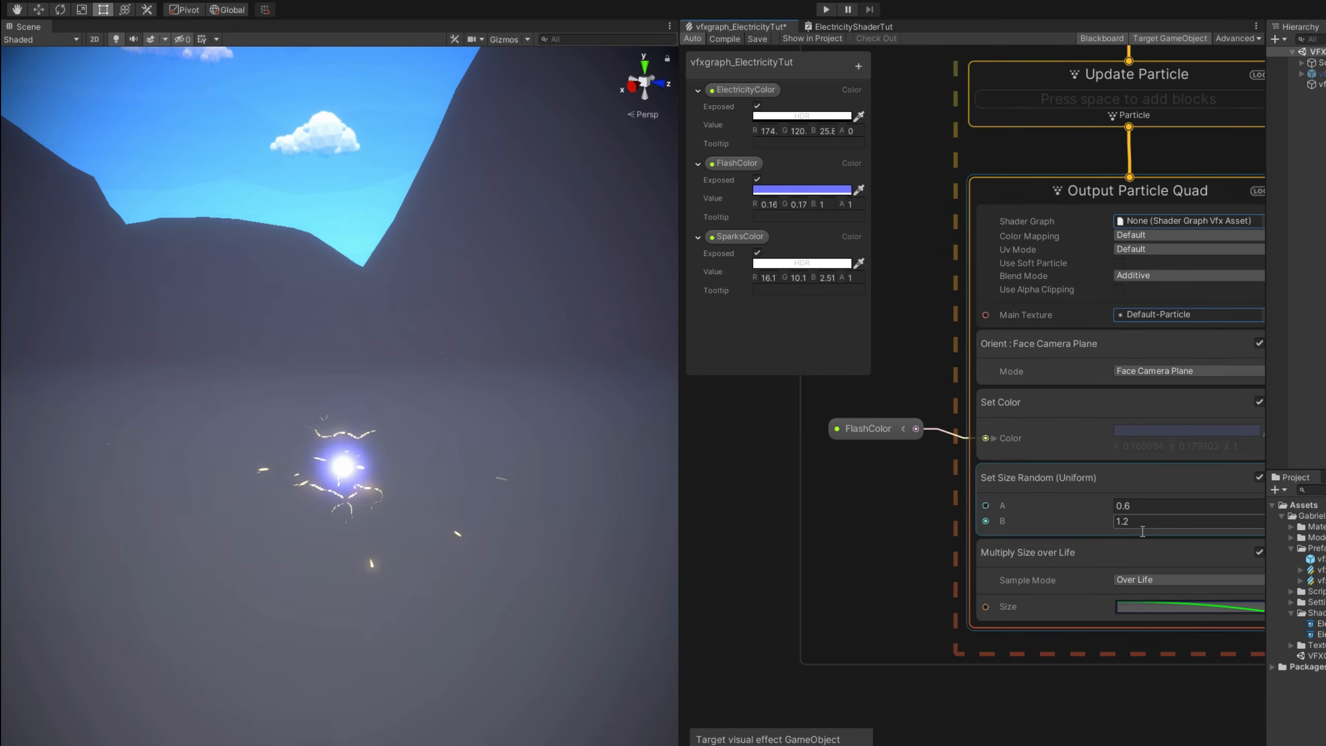
click(1144, 527)
text(1.5)
- Open the Constant Spawn Rate value of the ELECTRICITY system for editing
scroll(1036, 488, down, 7)
middle_drag(980, 373, 1193, 422)
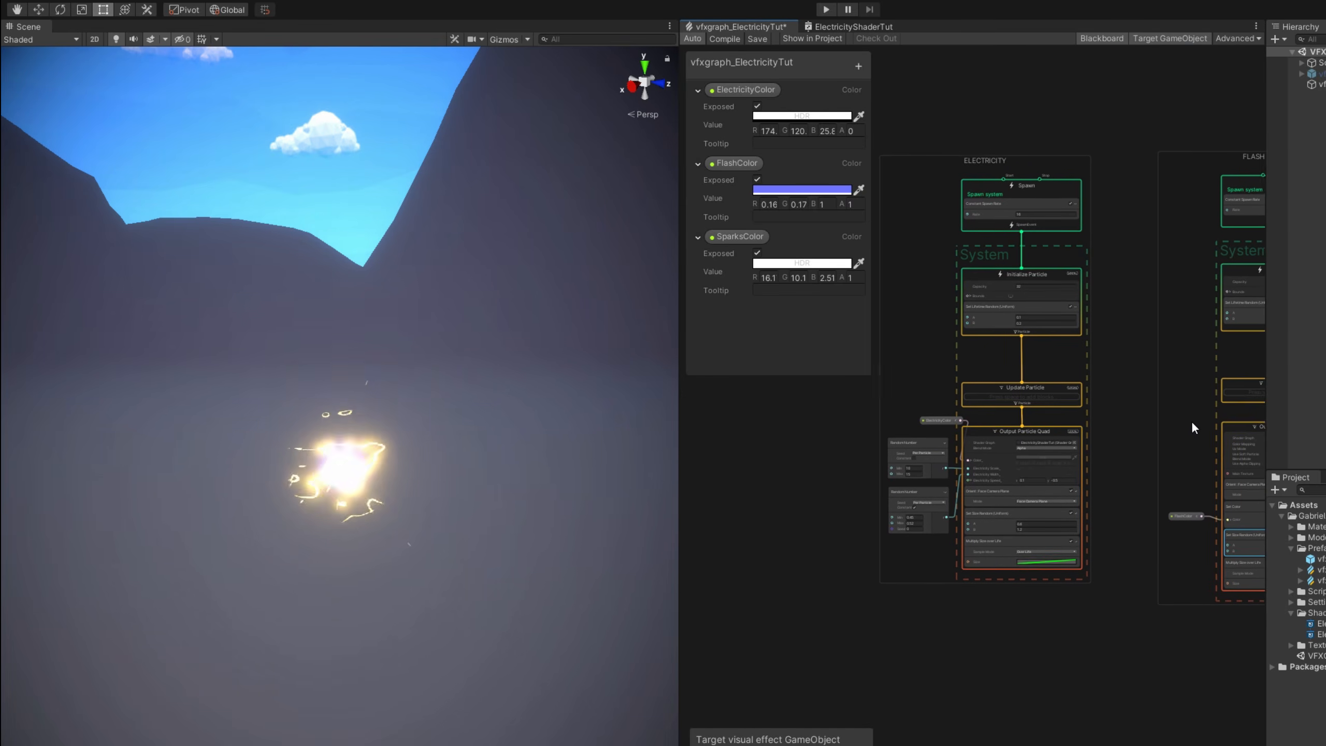
scroll(1028, 226, up, 6)
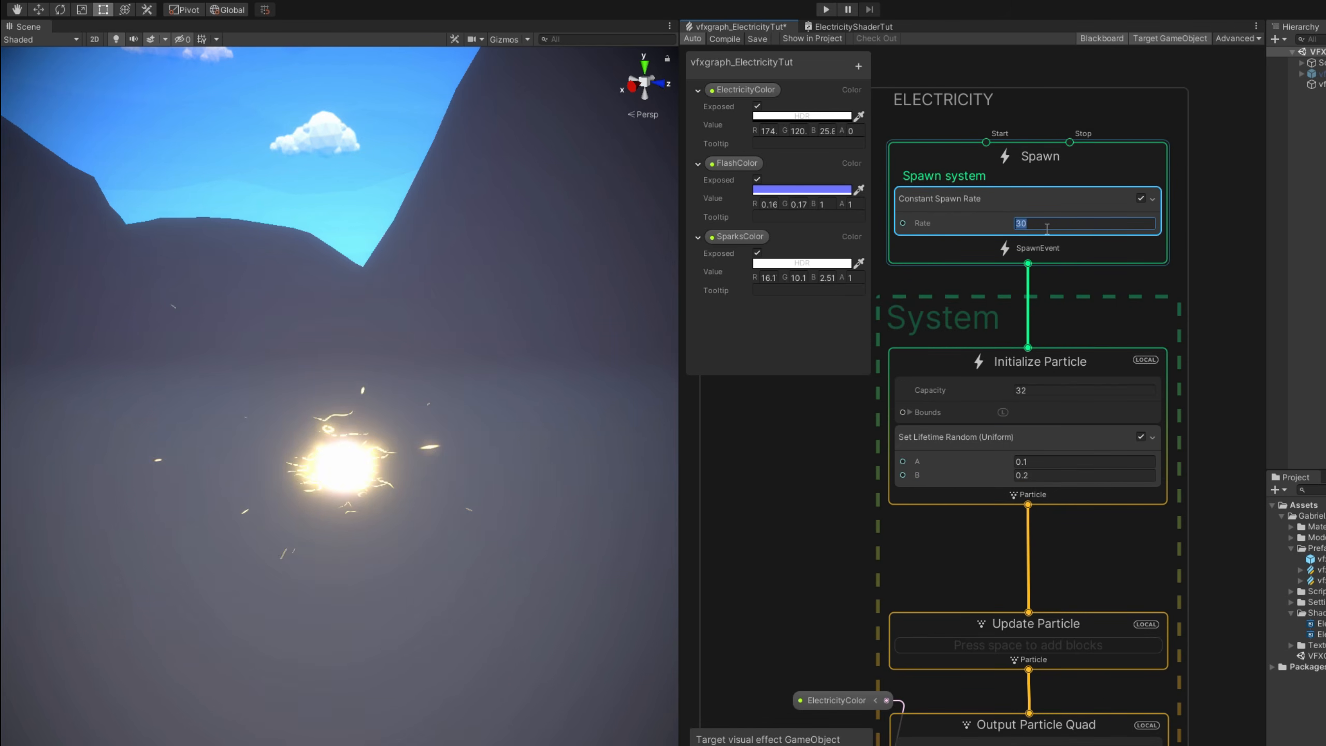
mouse_move(970, 387)
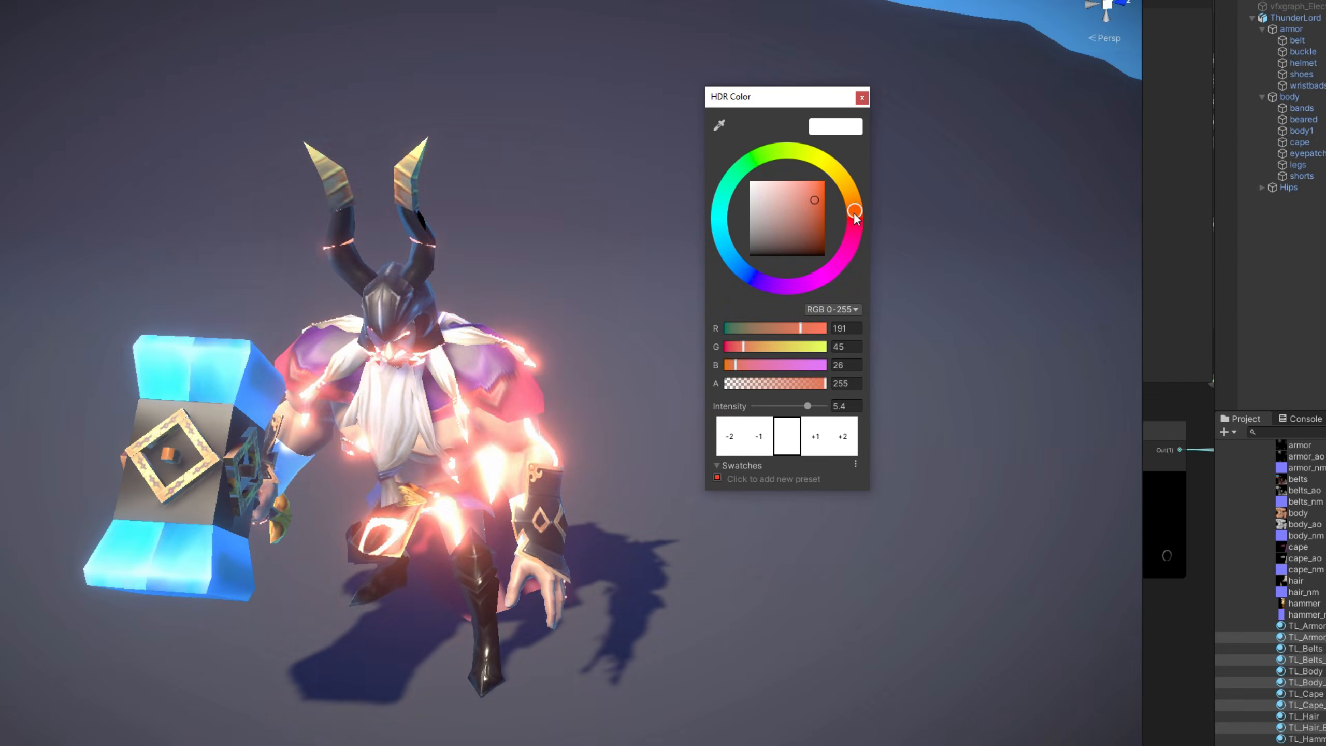
- Shift the hue of the HDR electricity color on the ThunderLord character towards orange-red
drag(856, 237, 871, 204)
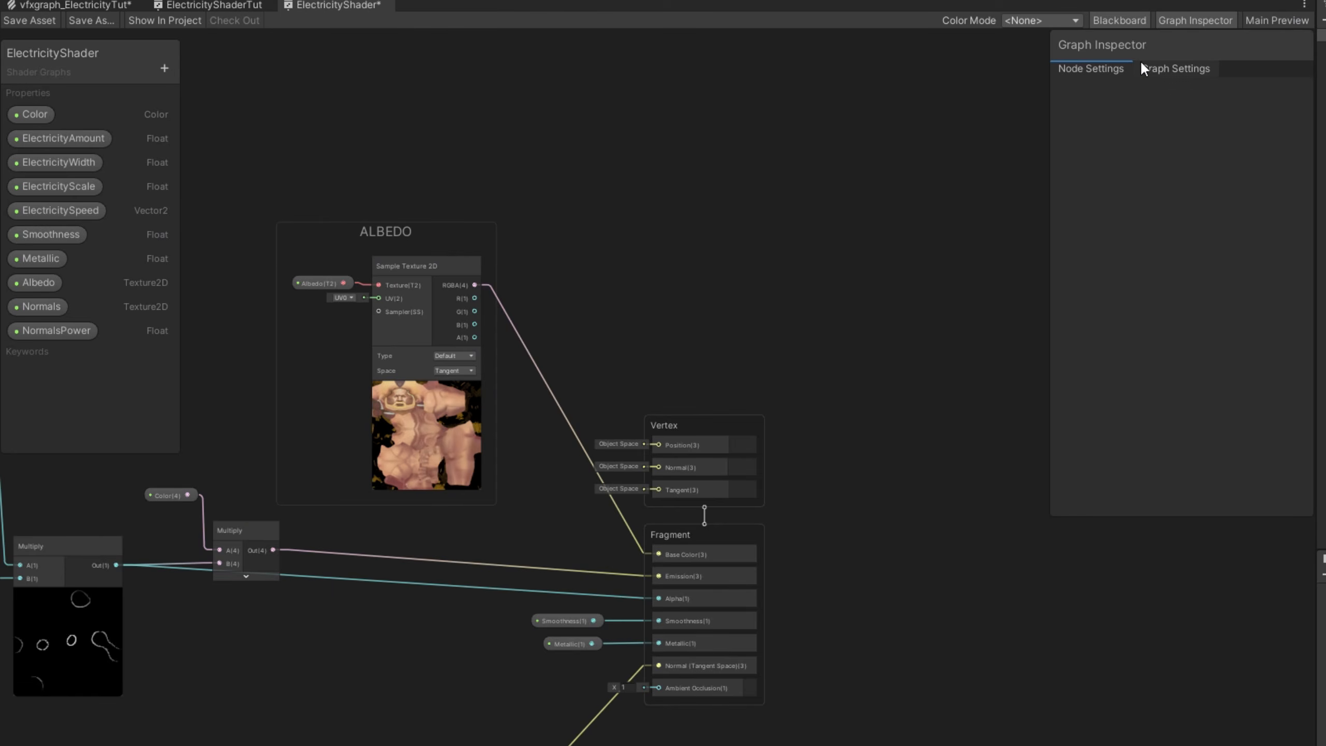
- Examine ElectricityShader's graph settings and its albedo, emission, smoothness, metallic and normals inputs, and view the effect around the character
click(1173, 72)
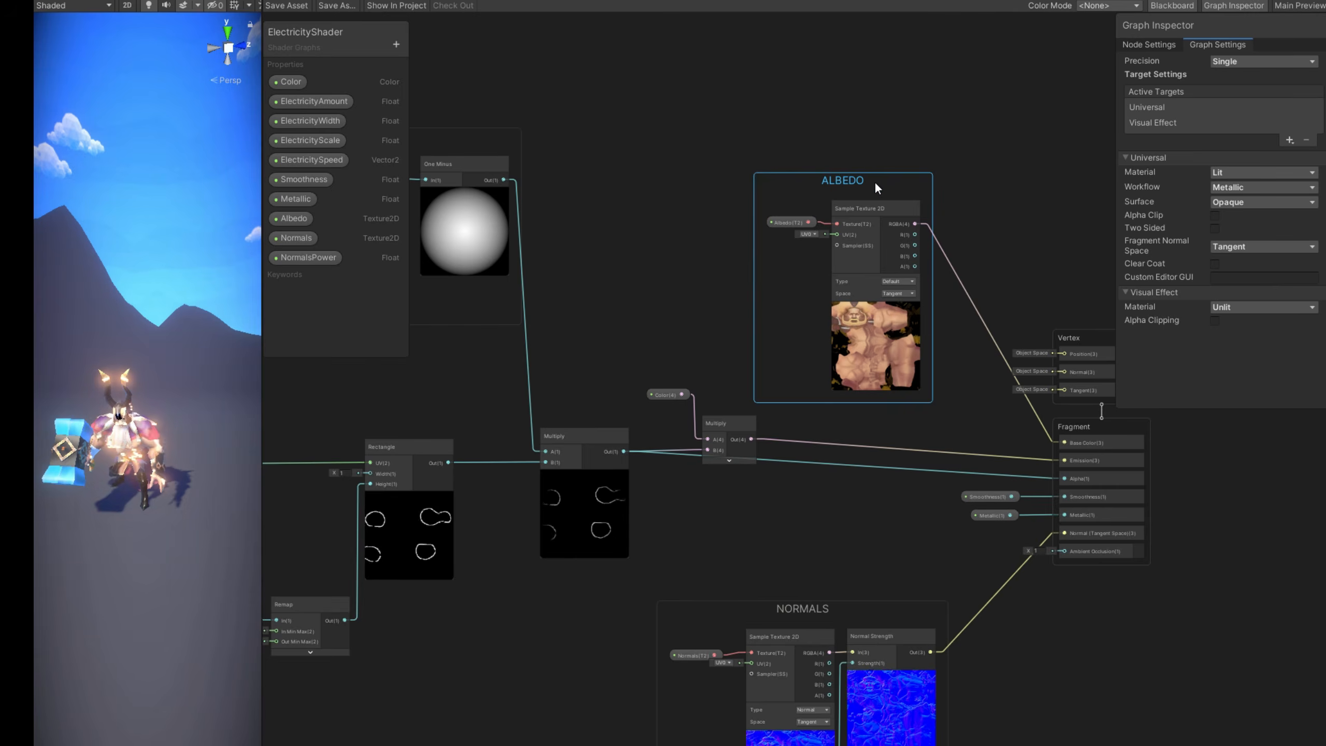
scroll(874, 180, up, 2)
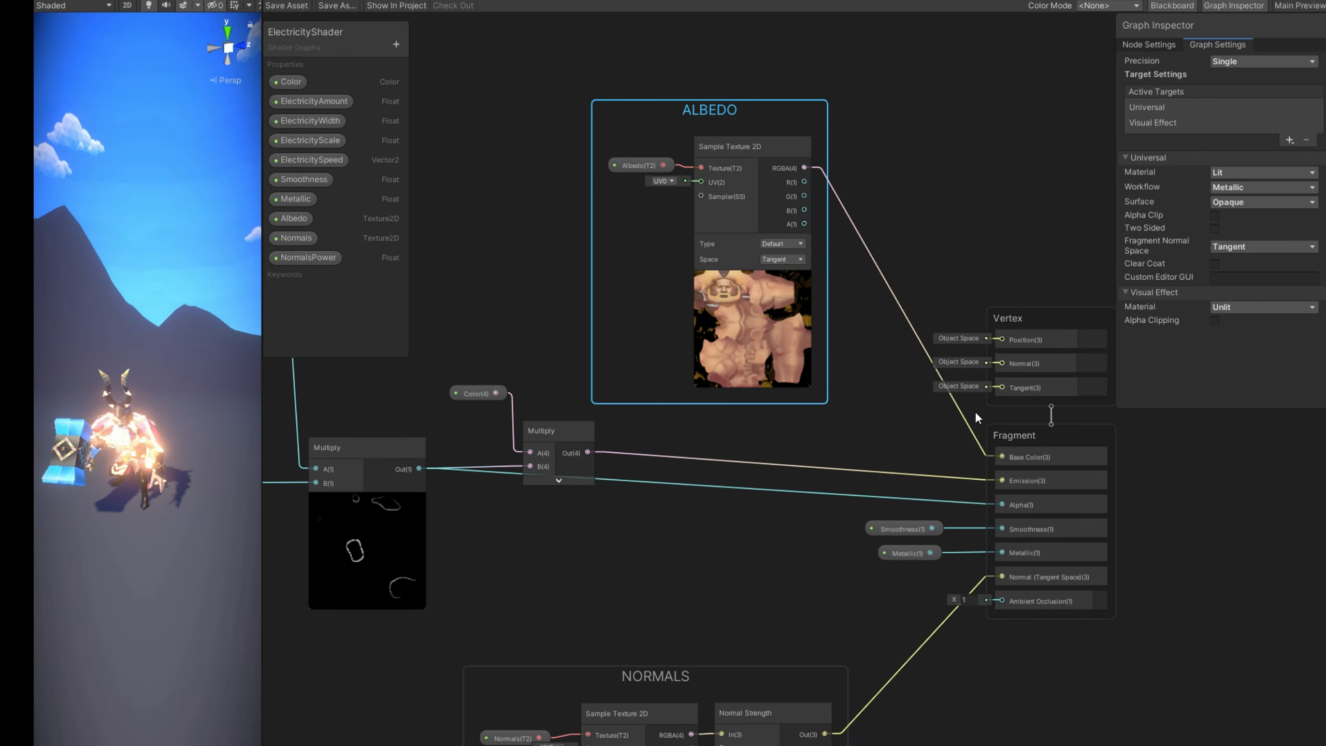
click(608, 454)
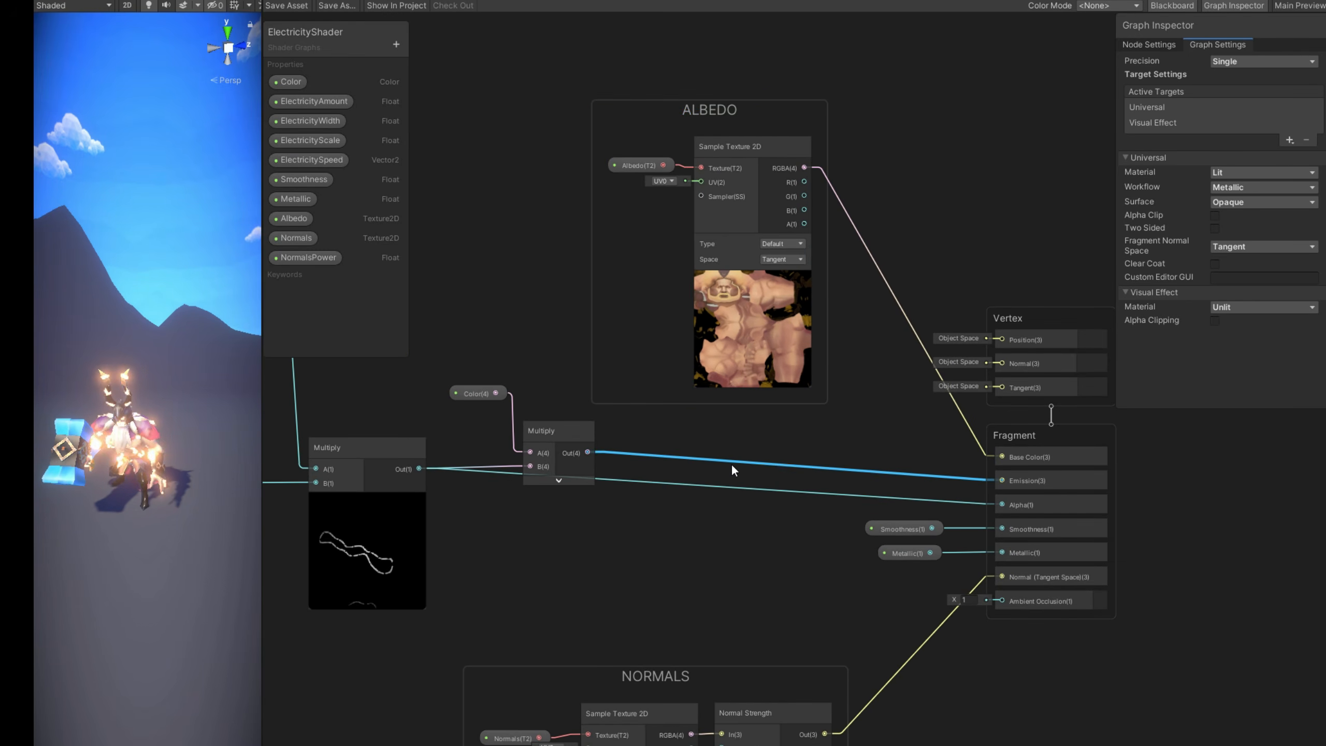
middle_drag(957, 504, 999, 390)
click(939, 413)
click(939, 436)
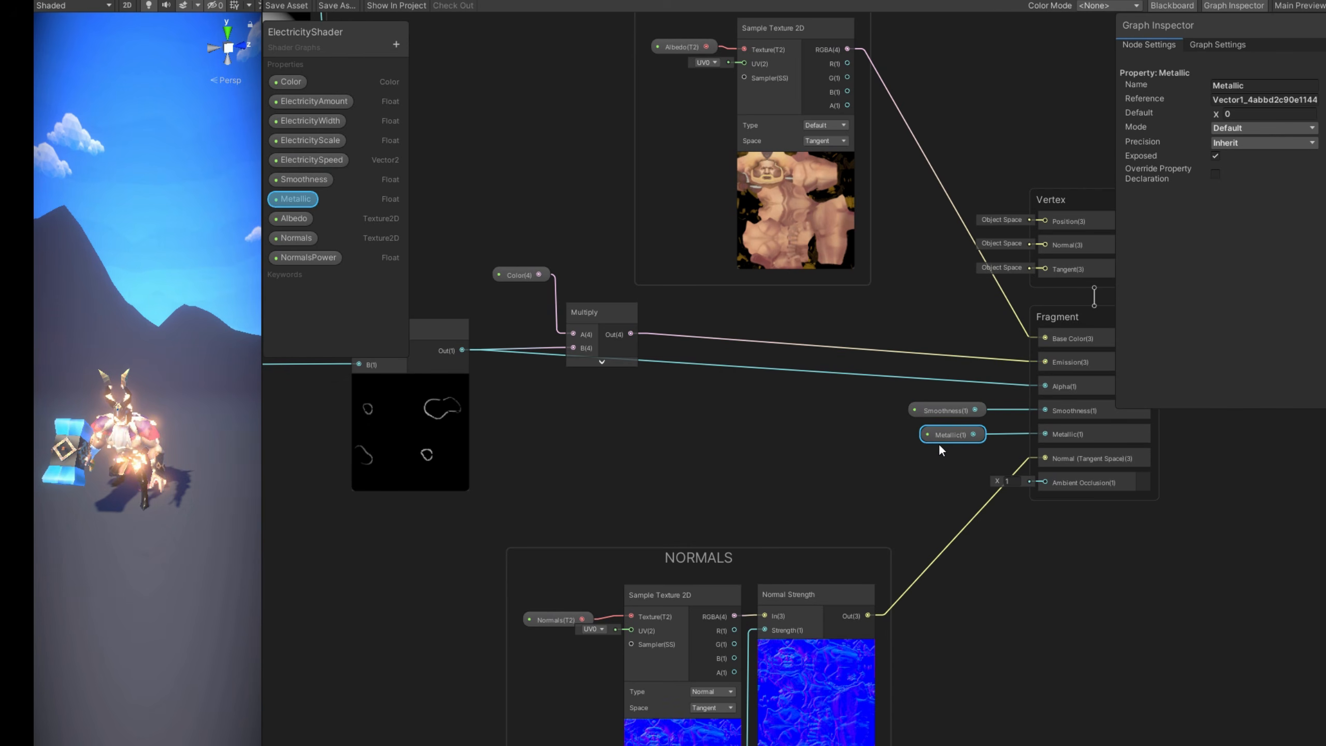
click(711, 555)
drag(711, 556, 742, 540)
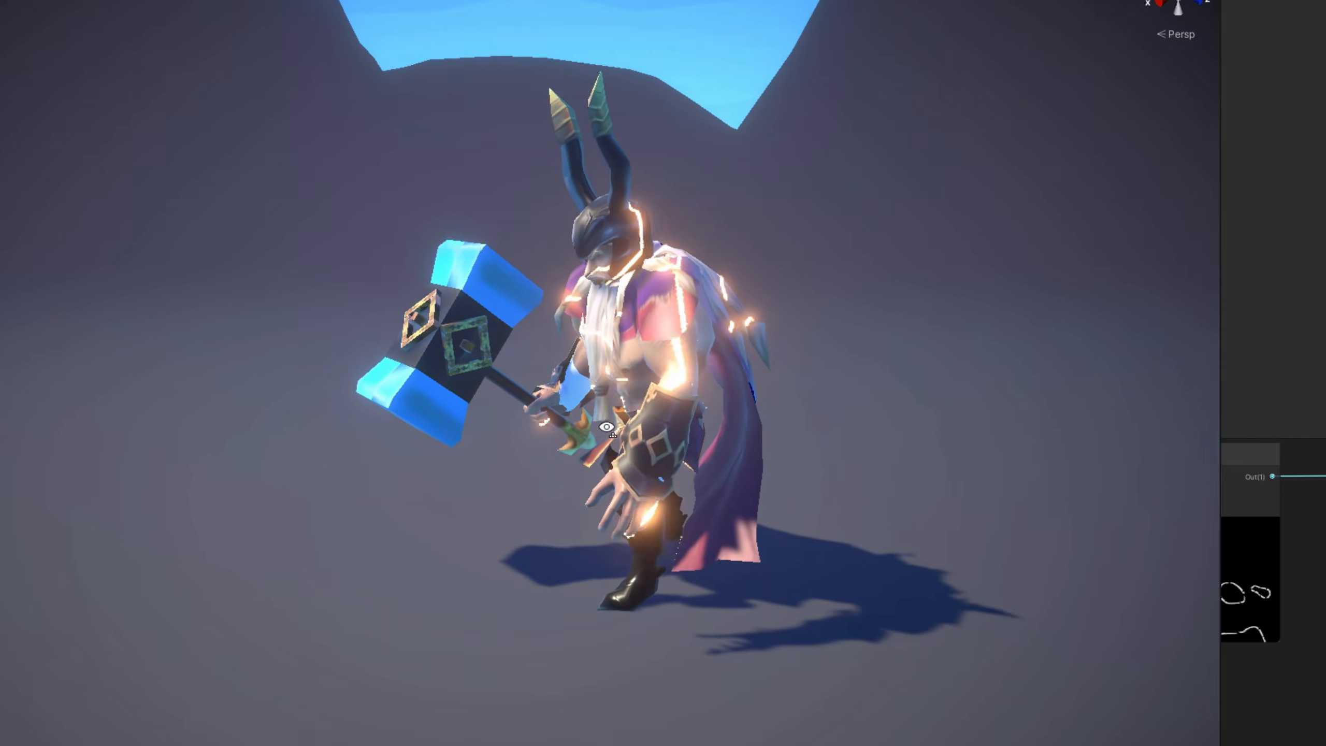
alt+drag(757, 407, 1012, 415)
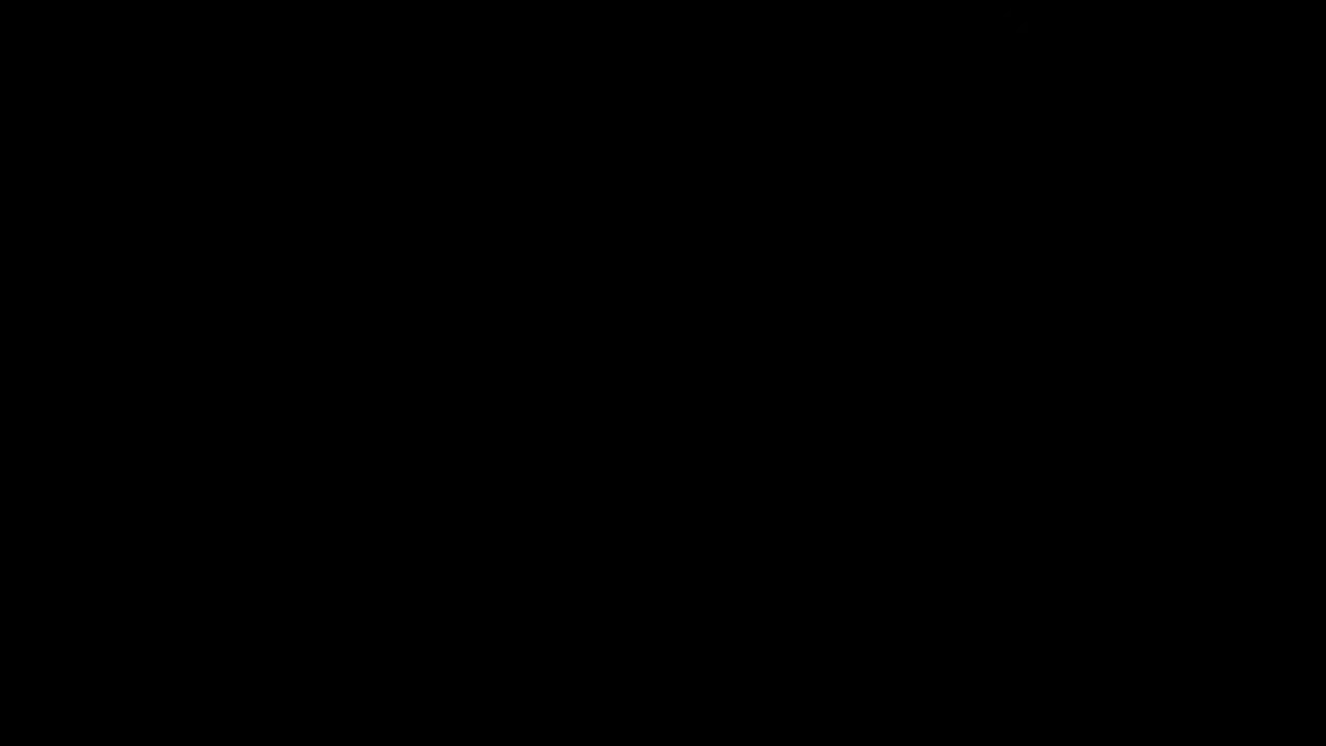